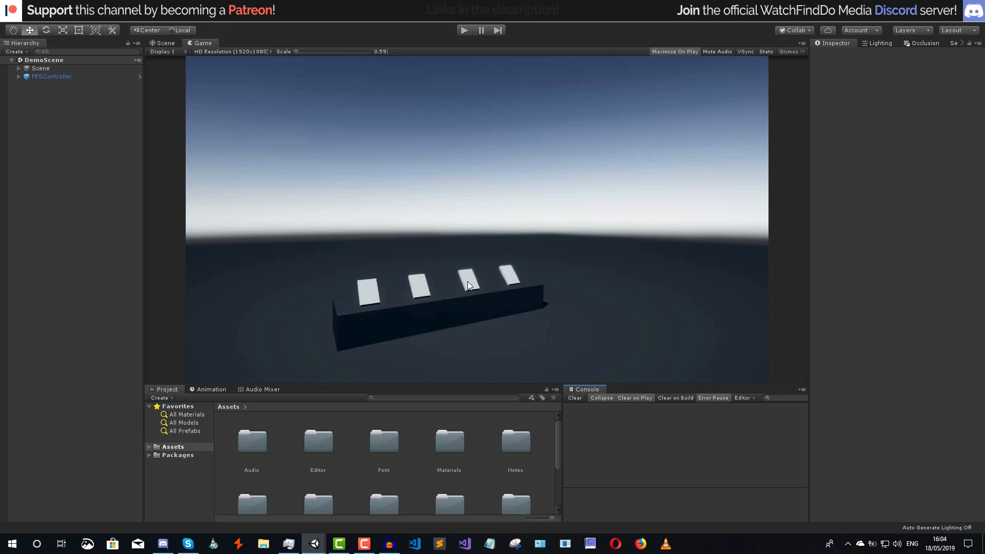
- Open the Notes asset folder and inspect the Nudge, The Coroners Report and Washington Oregon 1974 note assets
click(540, 440)
double_click(524, 442)
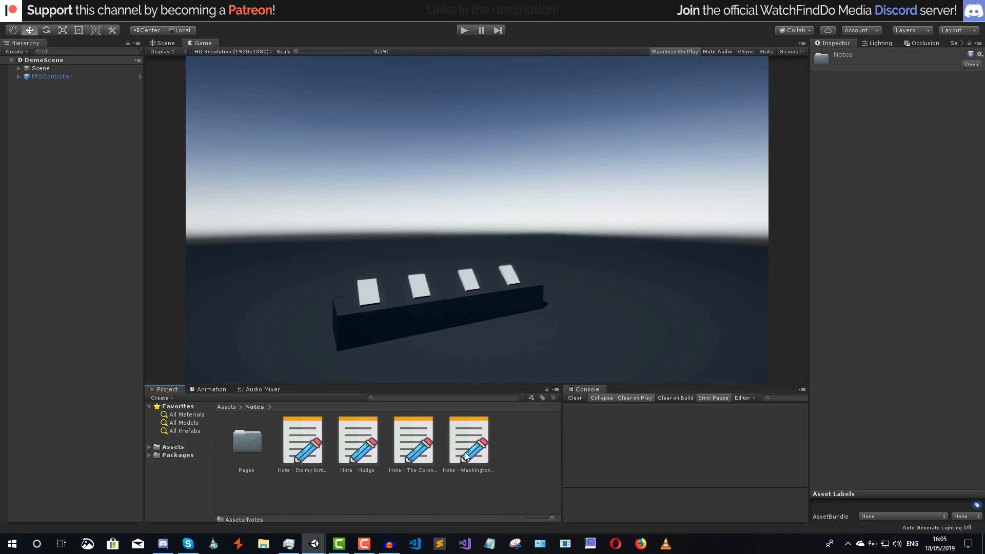
click(542, 475)
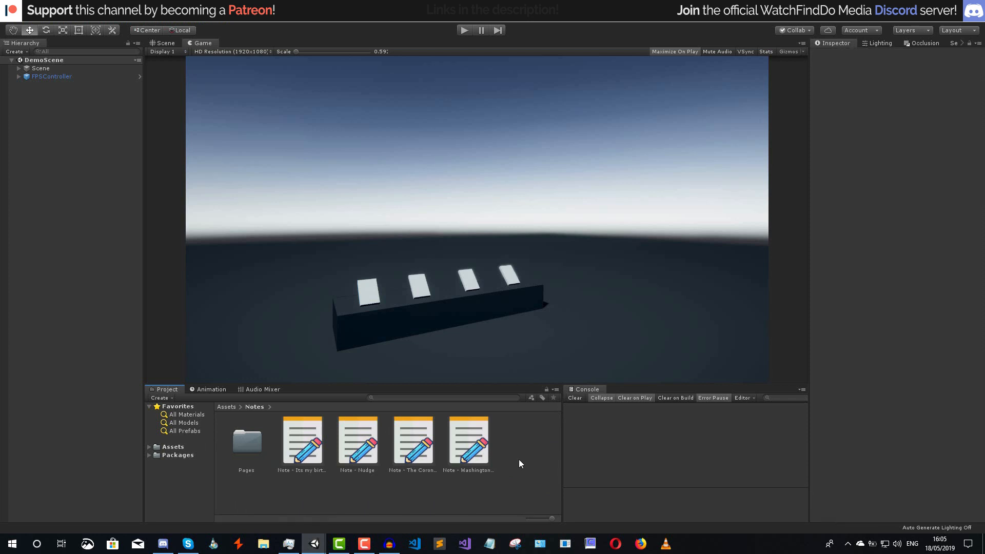
click(358, 451)
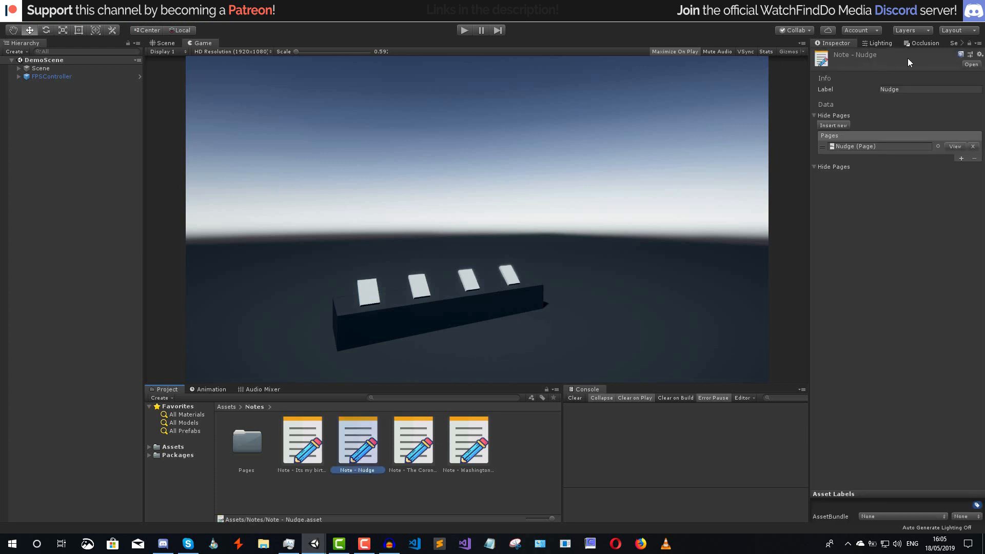
click(411, 458)
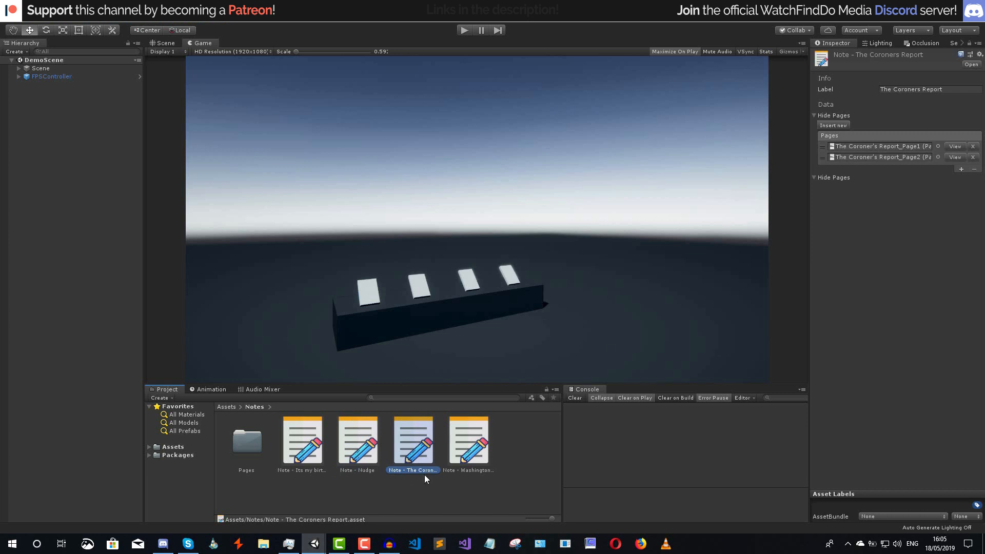
click(468, 446)
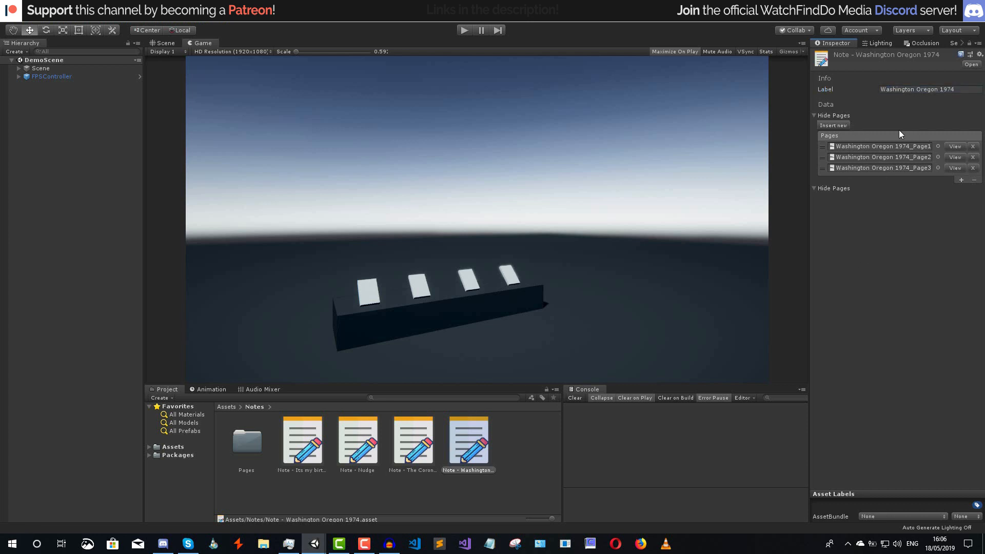
- View the first page of the Washington Oregon 1974 note, locate its page asset and open that asset's properties
click(955, 147)
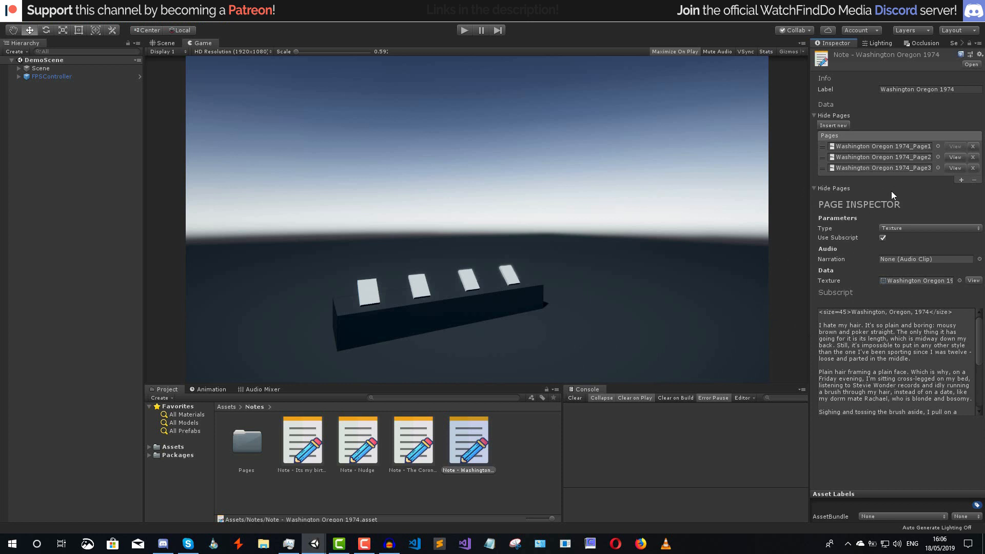
click(879, 145)
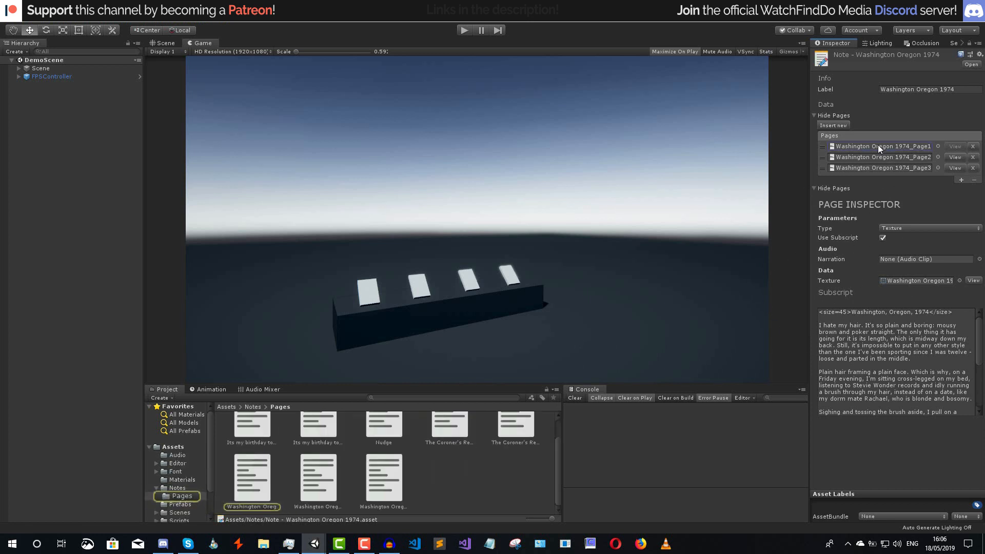
double_click(851, 149)
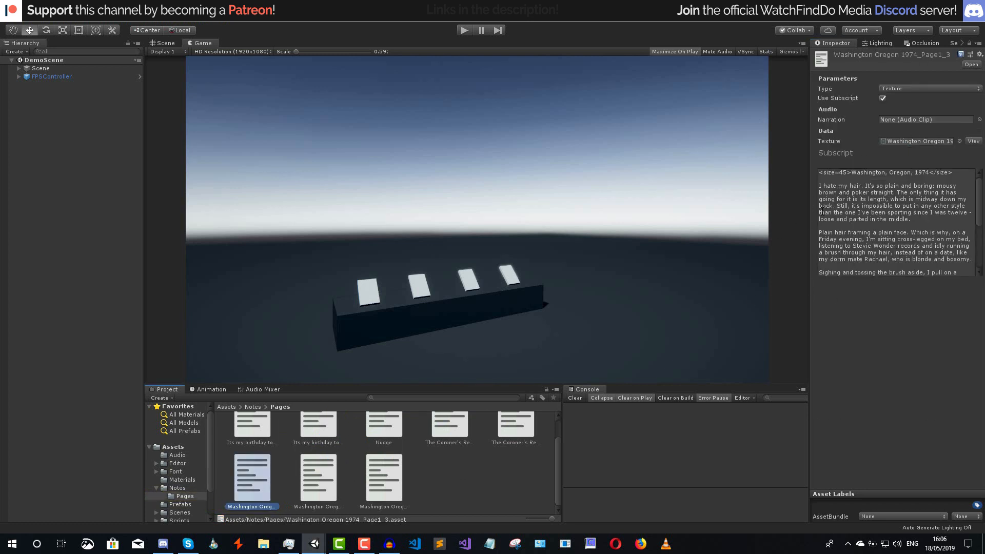
- Return to the Washington Oregon 1974 note, locate its second and third page assets, and inspect page 3 and page 2
click(190, 488)
click(470, 445)
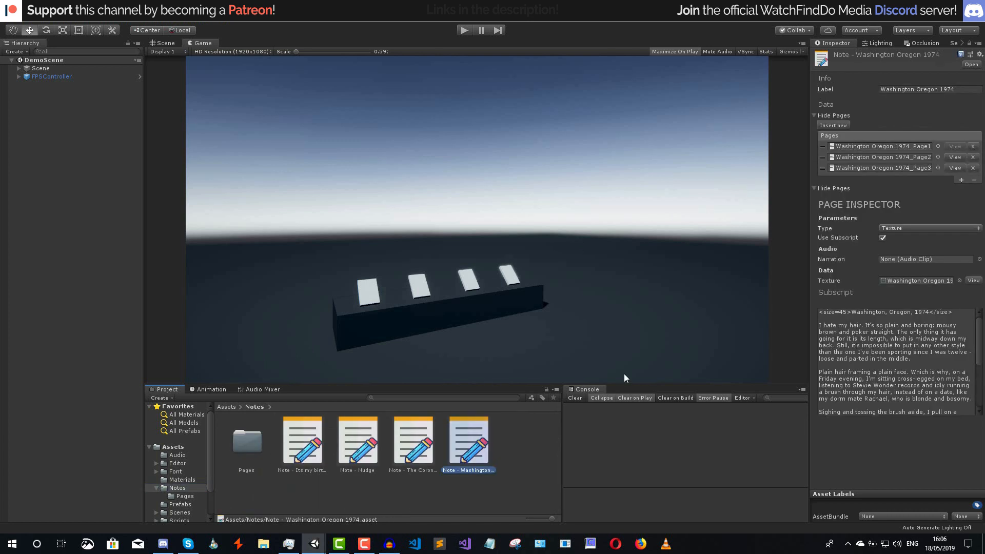
click(887, 157)
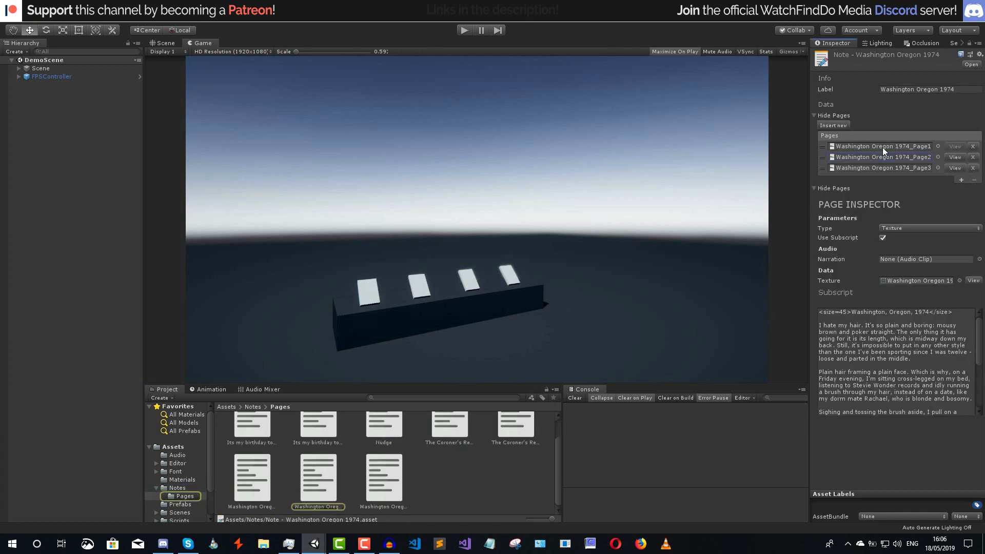
click(882, 166)
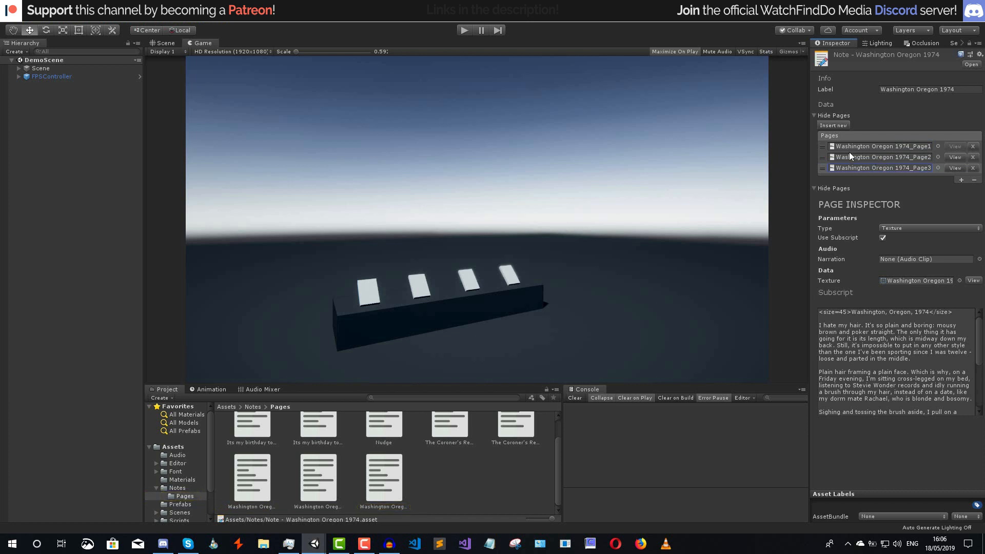
click(954, 167)
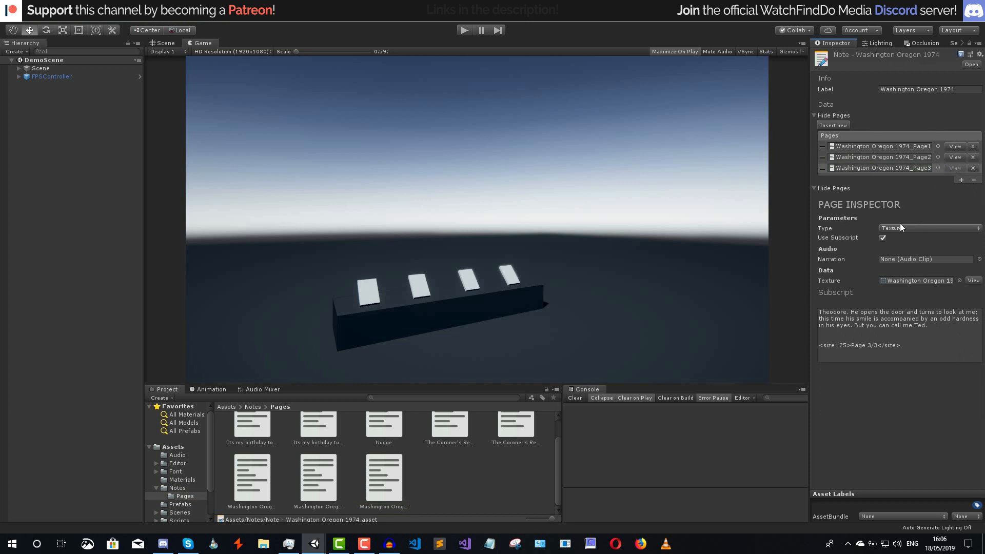
click(954, 157)
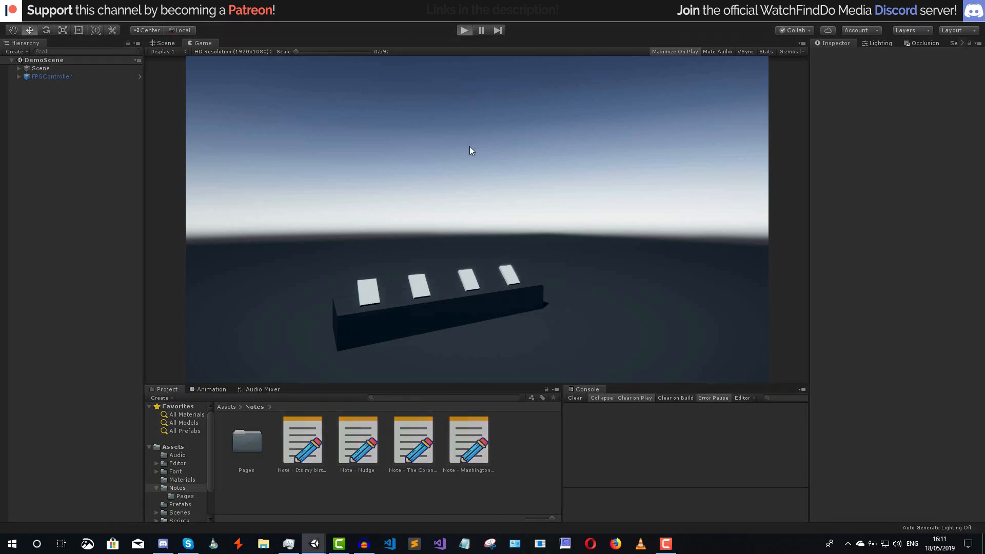
- Run the scene, walk towards the notes on the block, and open and close the in-game notes list
key(ctrl+p)
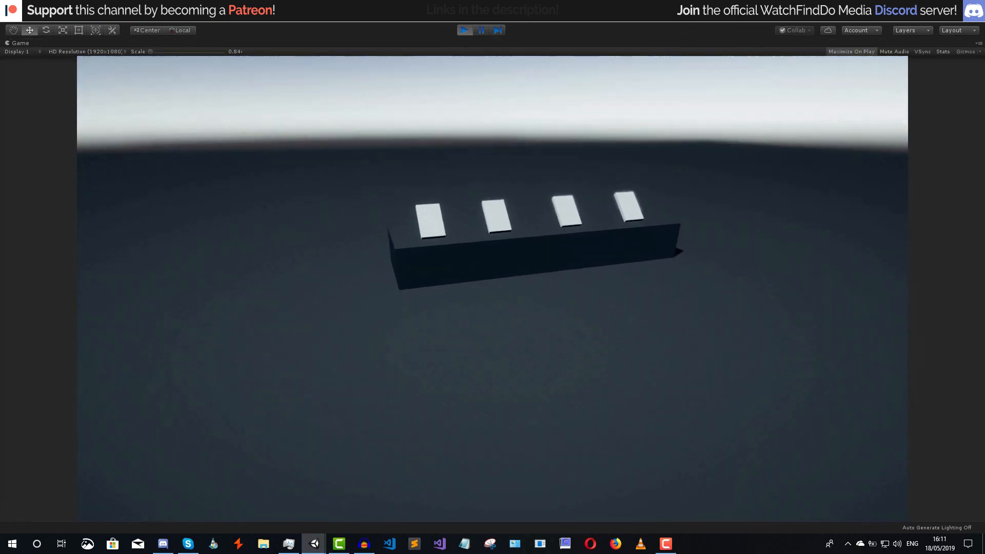
key(w)
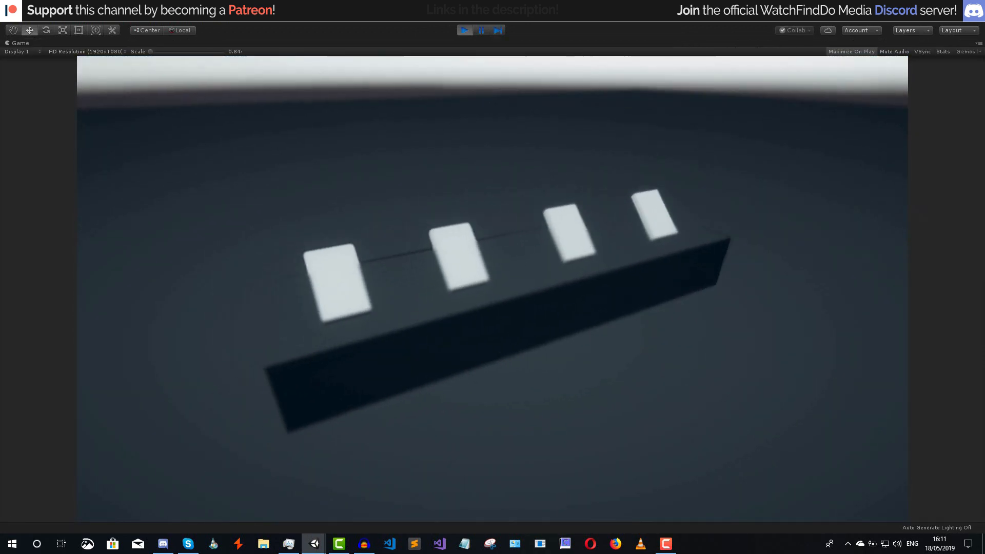
key(Tab)
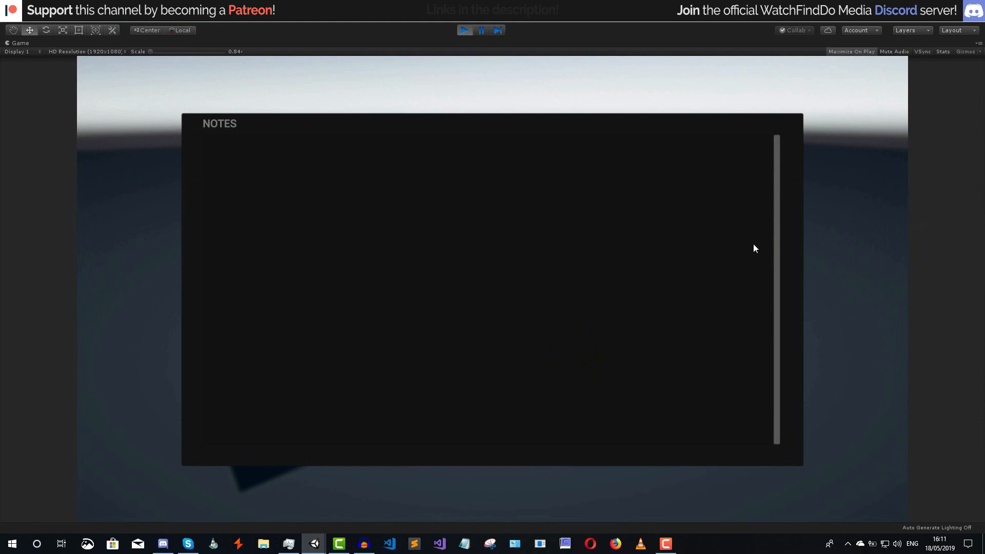
key(Tab)
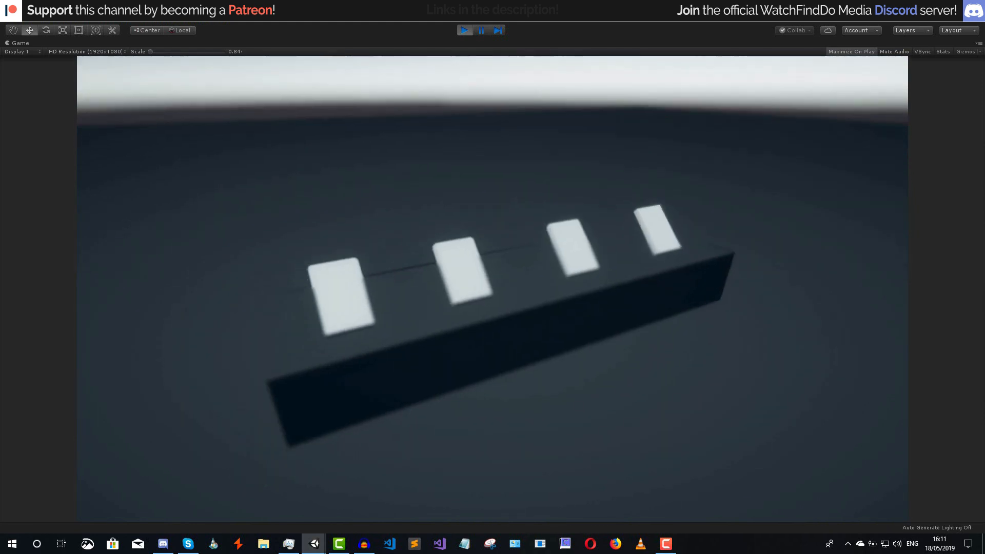
- Collect the four notes lying on the block, checking the in-game notes list between pickups
key(w)
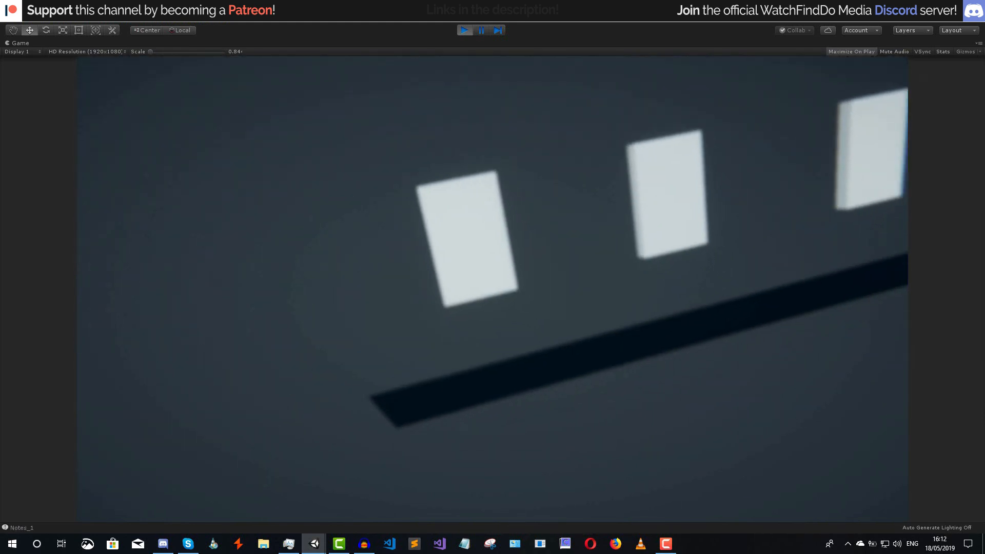
key(Tab)
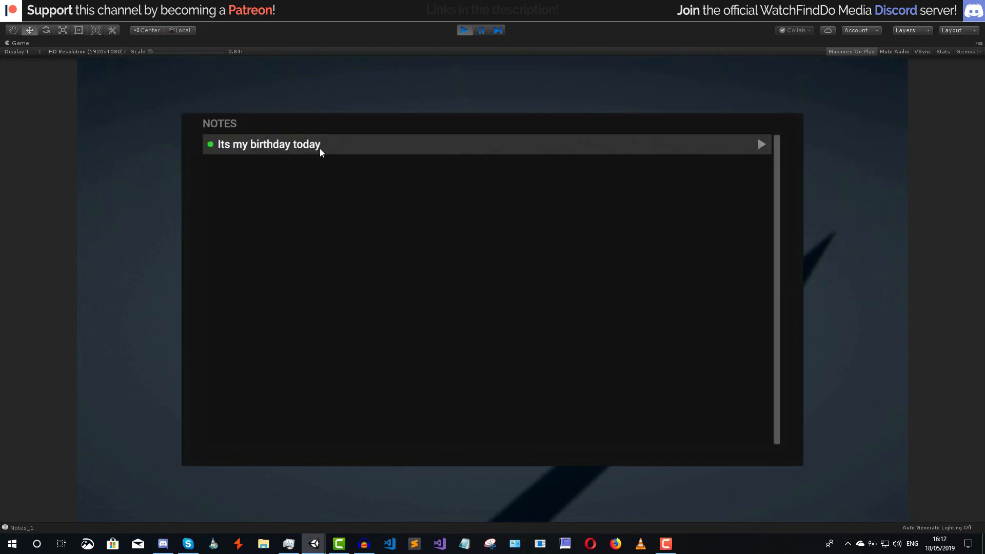
key(Tab)
key(w)
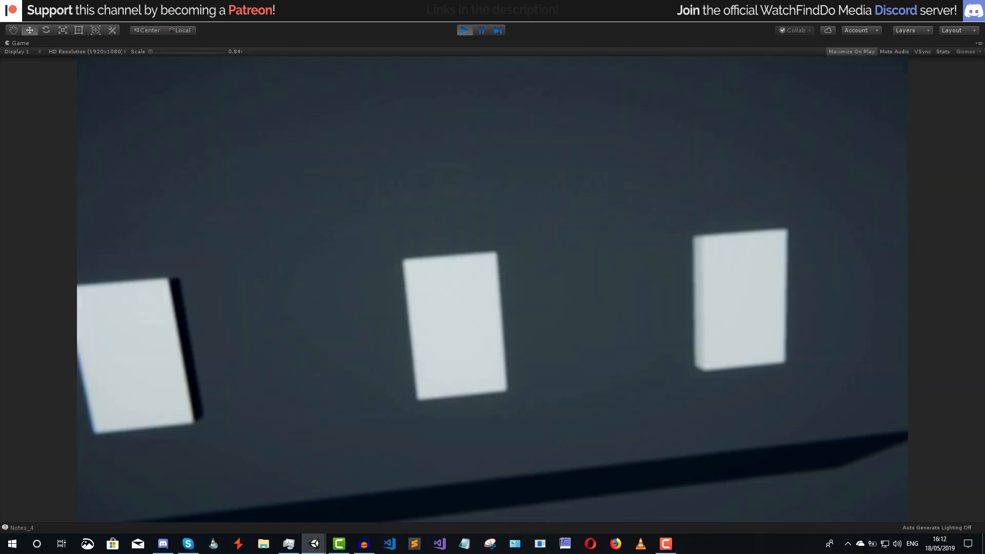
key(Tab)
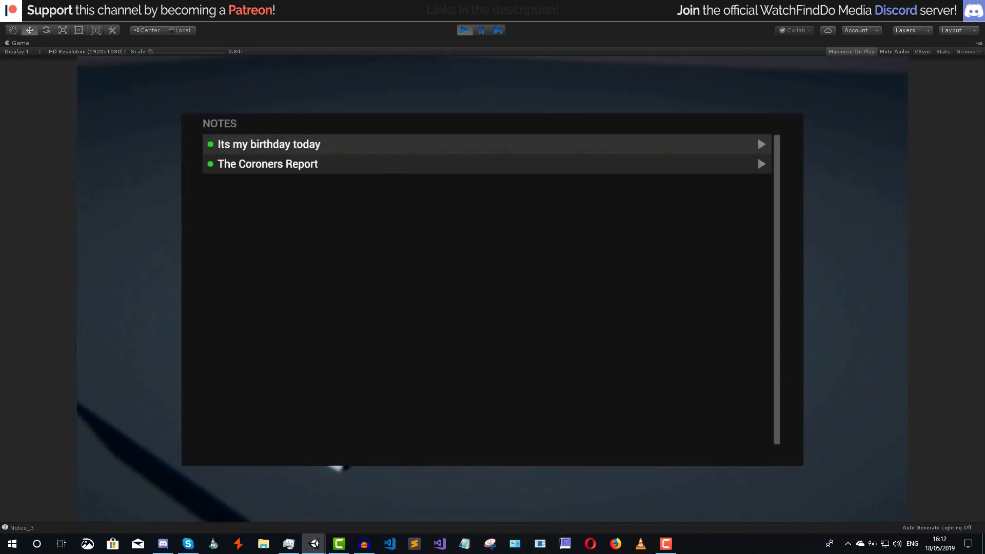
key(Tab)
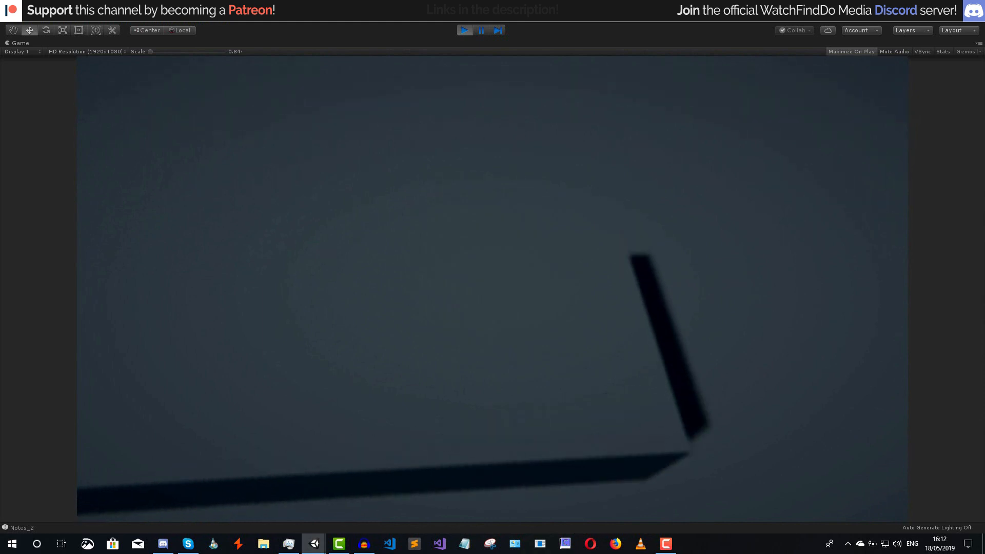
key(Tab)
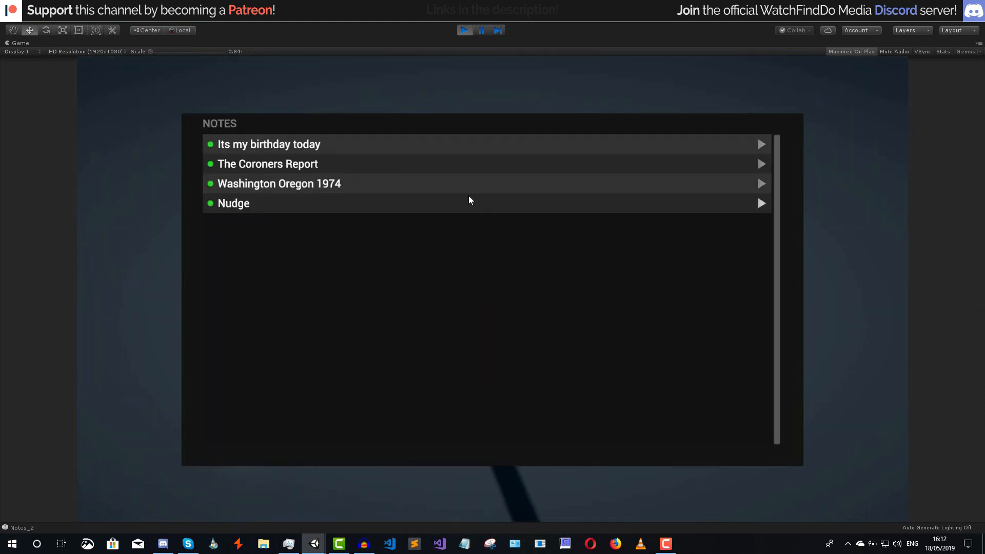
- Open the collected Washington Oregon 1974 note, page through to page 3, and show and hide its plain-text reading view
click(386, 186)
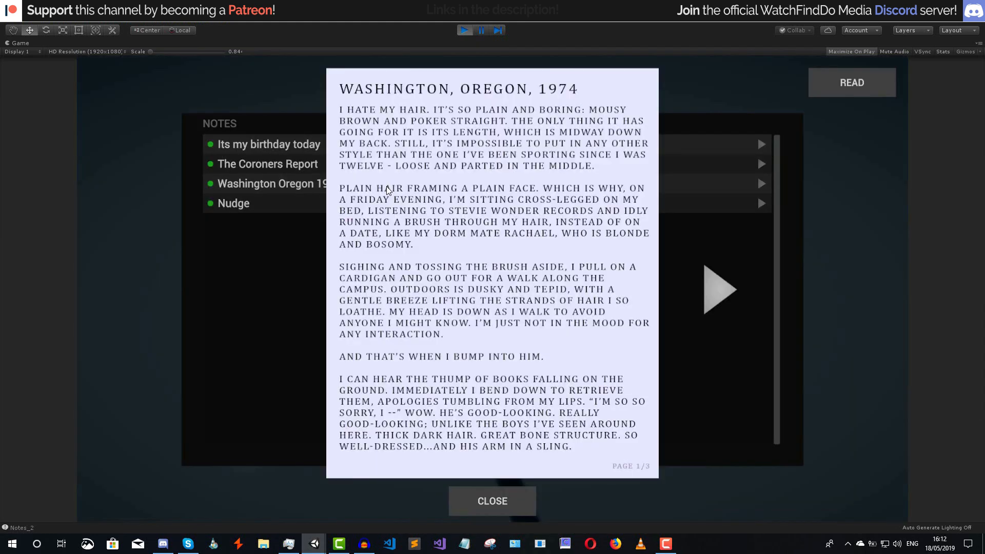
click(725, 288)
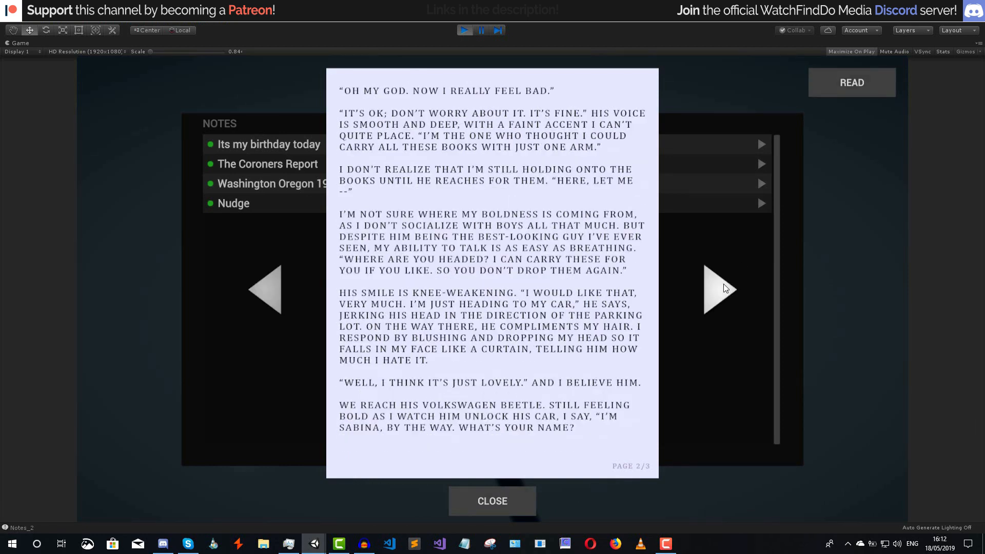
click(725, 288)
click(841, 93)
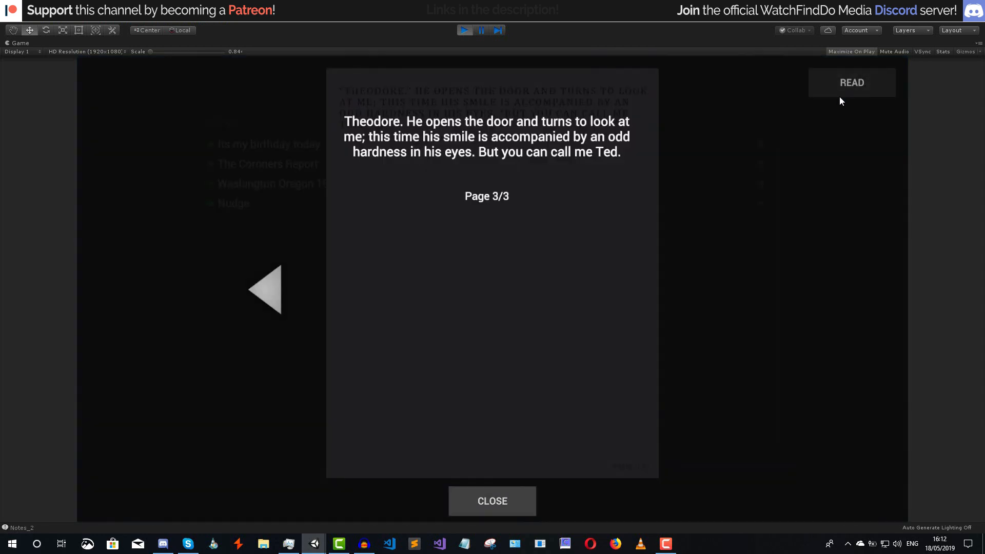
click(839, 100)
- Go back to the note's first page, read through its plain-text version, and close the note
click(256, 277)
click(257, 277)
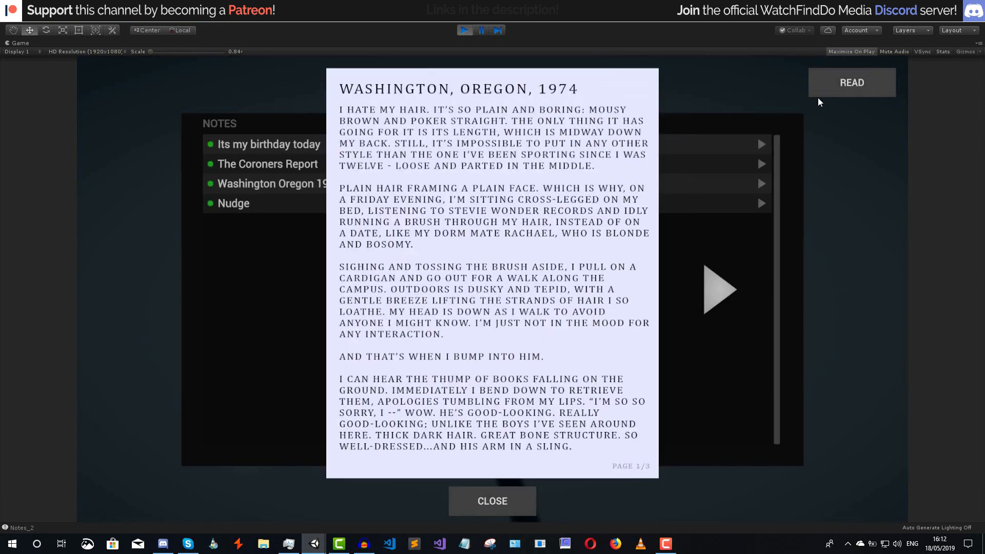
click(828, 93)
scroll(646, 220, down, 5)
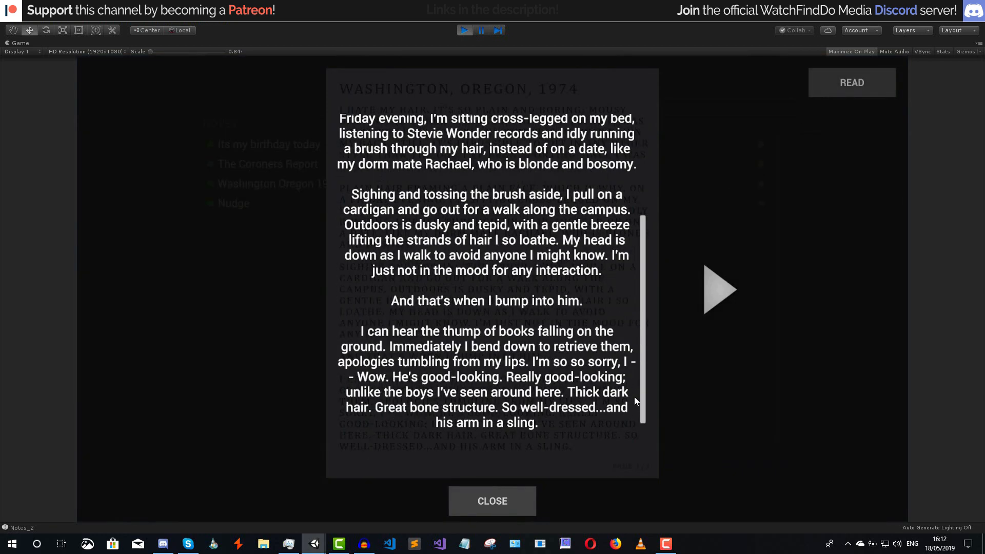
click(493, 500)
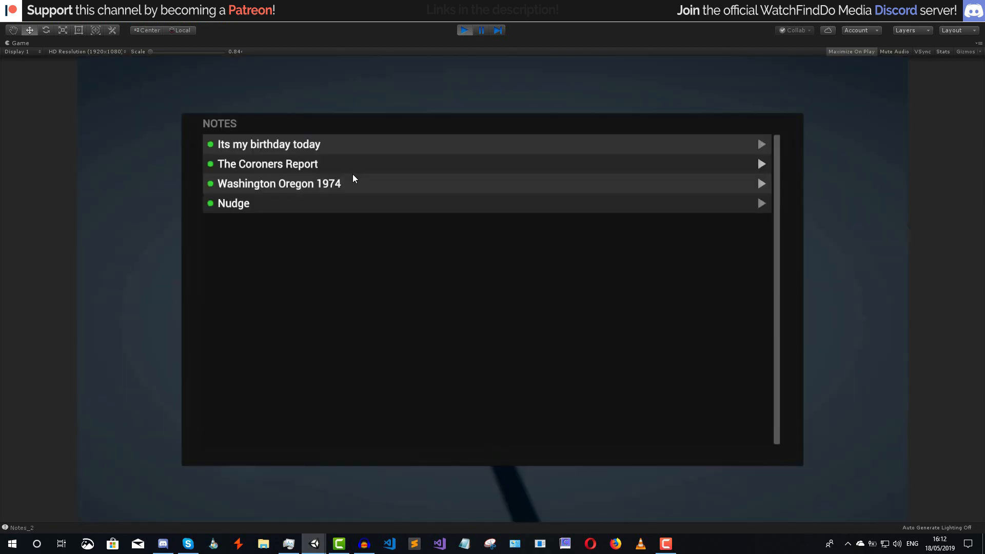
- Open the "Its my birthday today" note, page forward and back, and close it
click(323, 142)
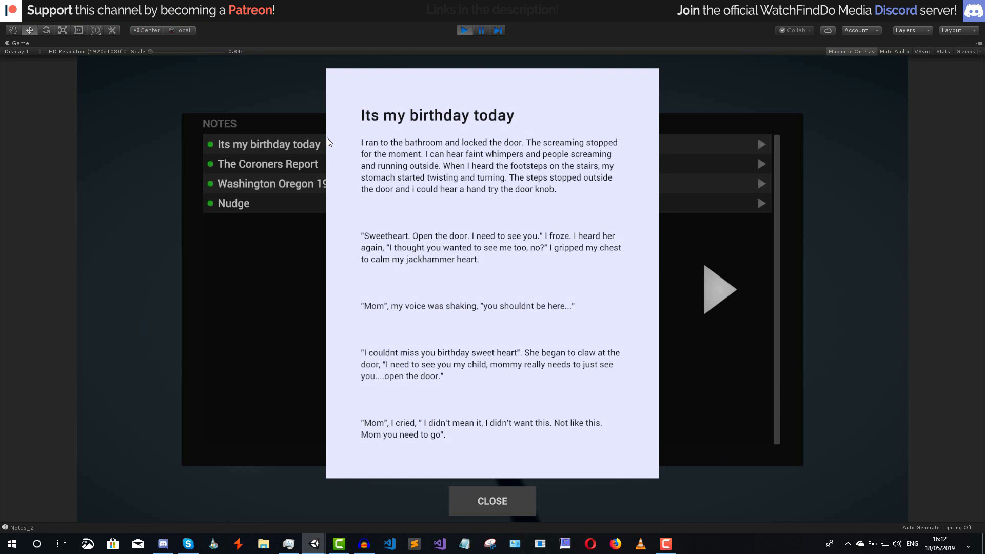
click(711, 286)
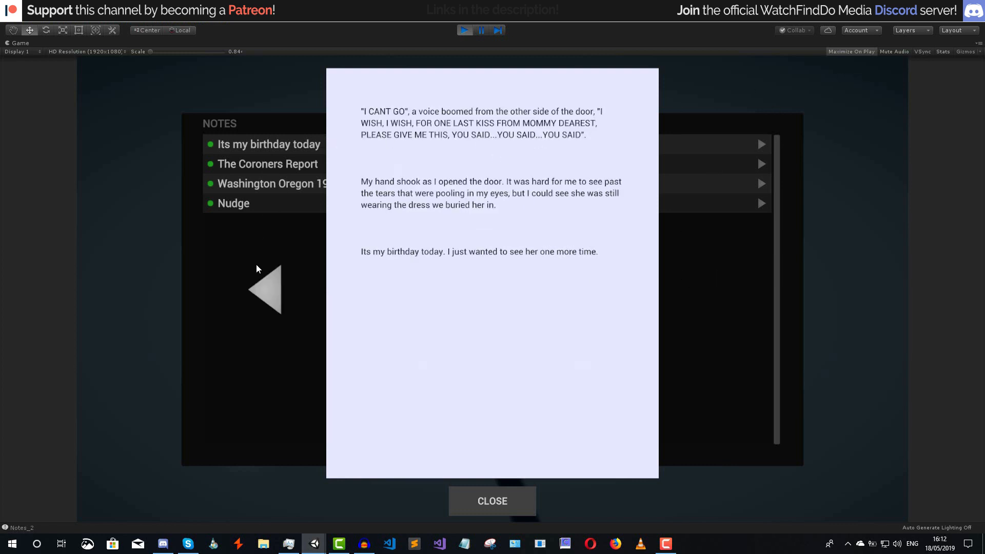
click(268, 287)
click(497, 498)
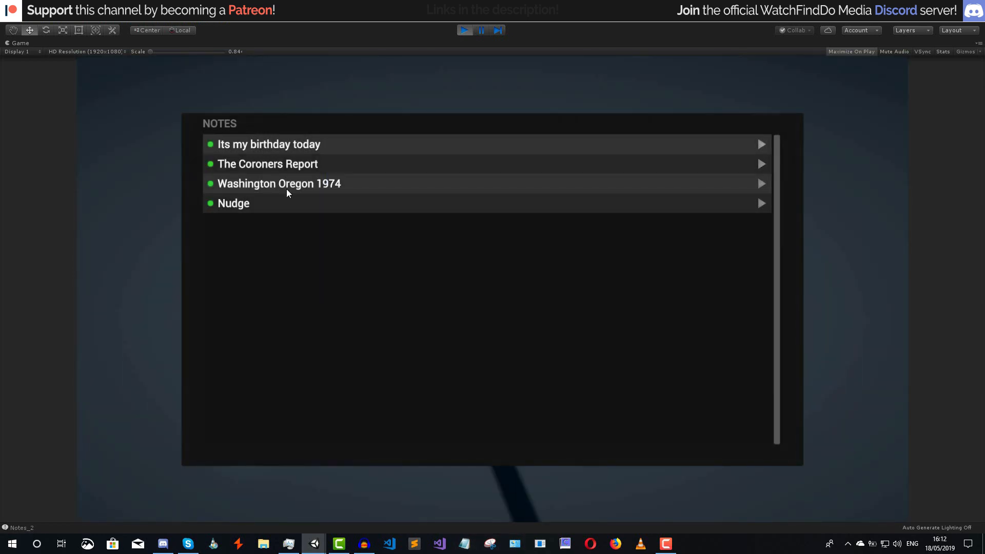
- Open The Coroners Report note and read through its long second page from beginning to end and back
click(282, 168)
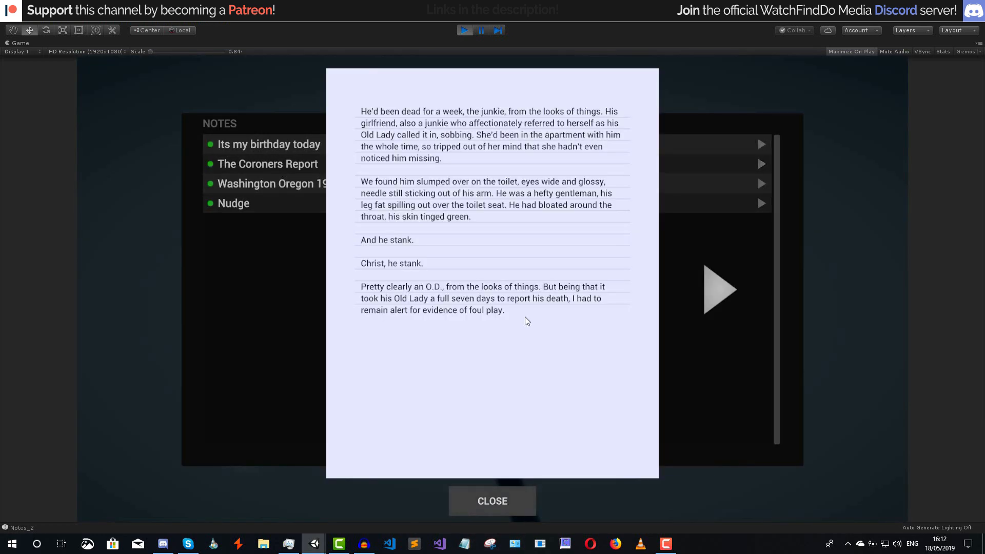
click(712, 287)
scroll(631, 364, down, 8)
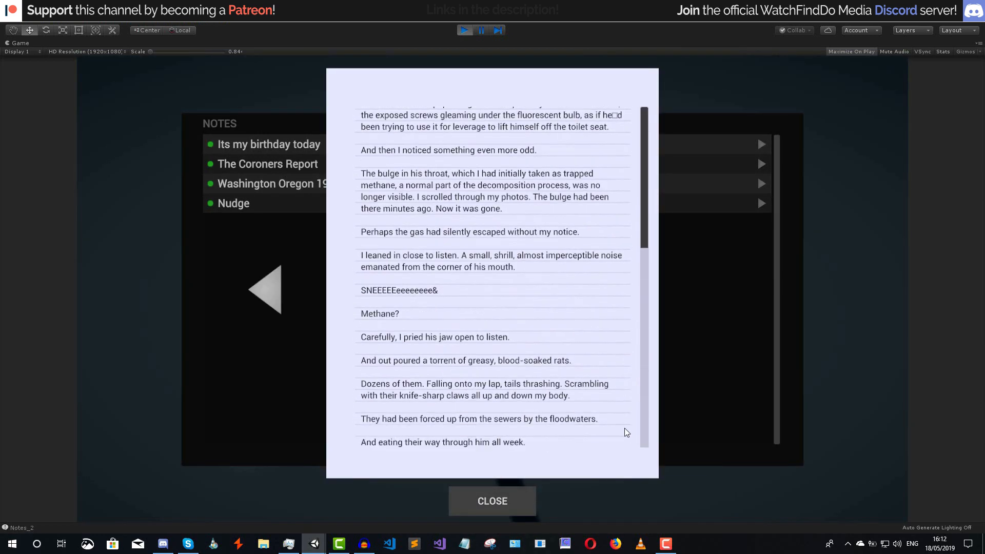
scroll(600, 271, up, 8)
scroll(610, 288, down, 1)
scroll(630, 410, down, 8)
scroll(629, 224, up, 9)
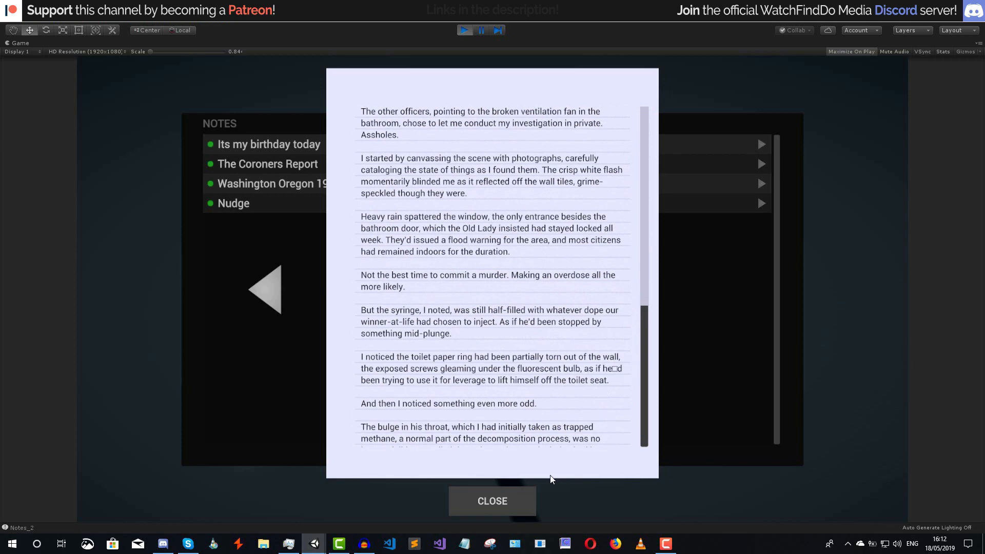
- Close the open note, open the Nudge note, read through its plain-text version, and close it
click(516, 495)
click(239, 205)
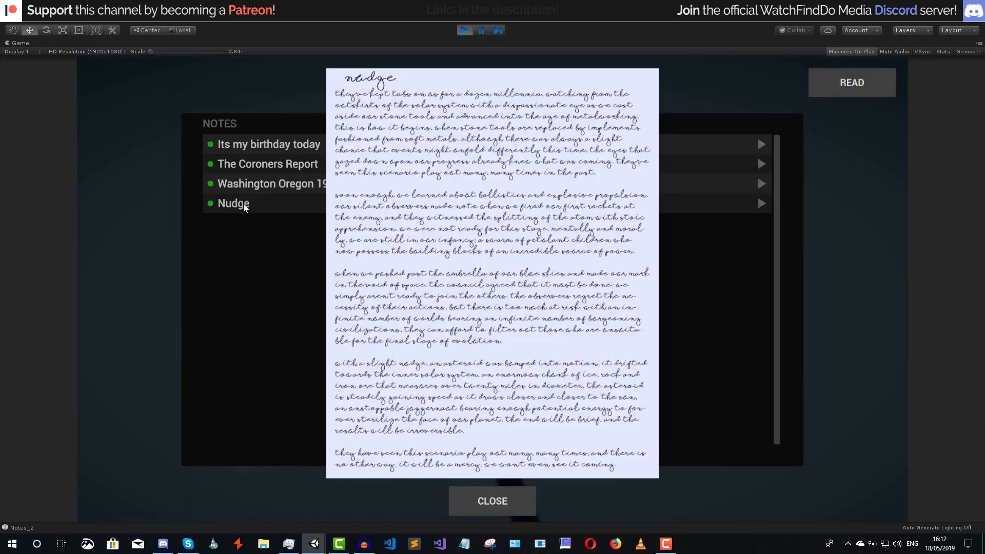
click(848, 97)
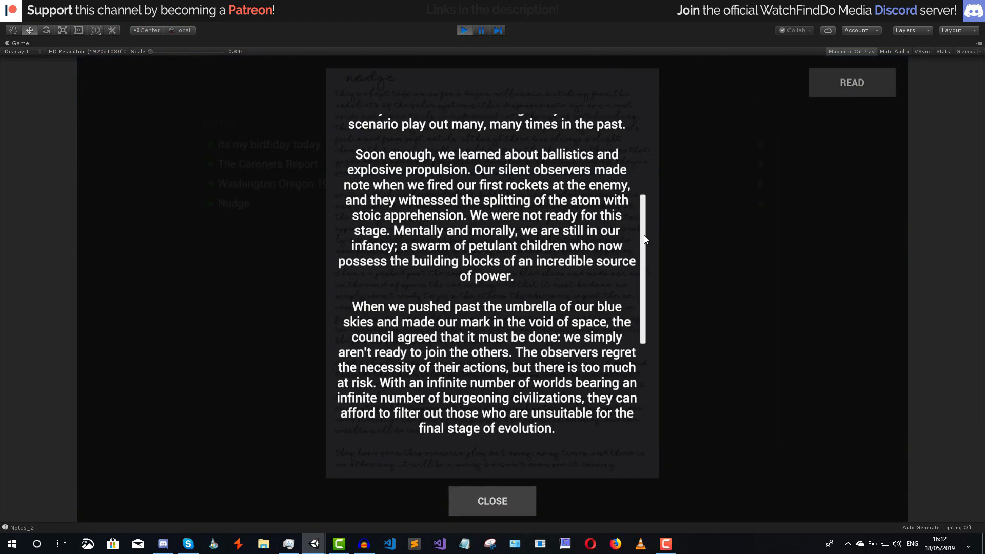
drag(649, 238, 744, 86)
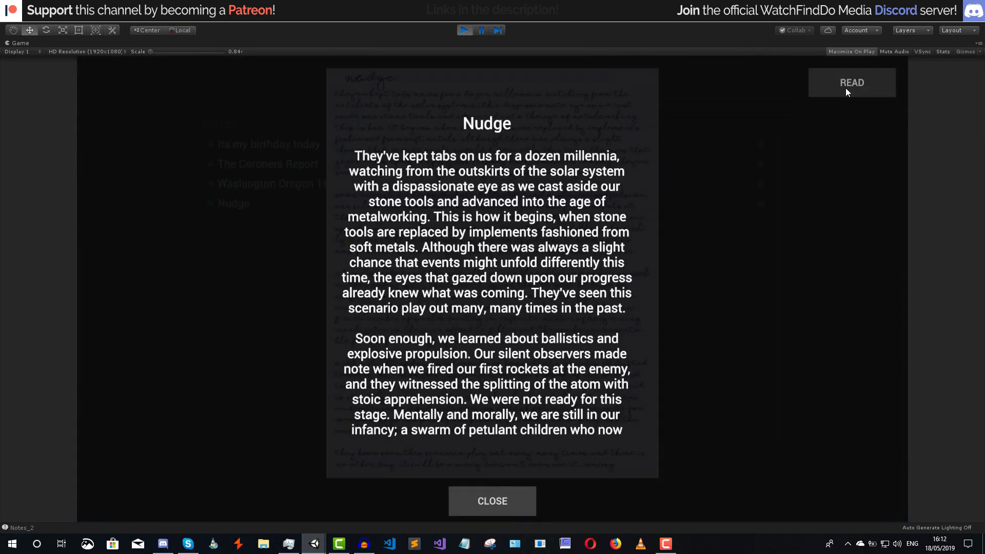
click(845, 87)
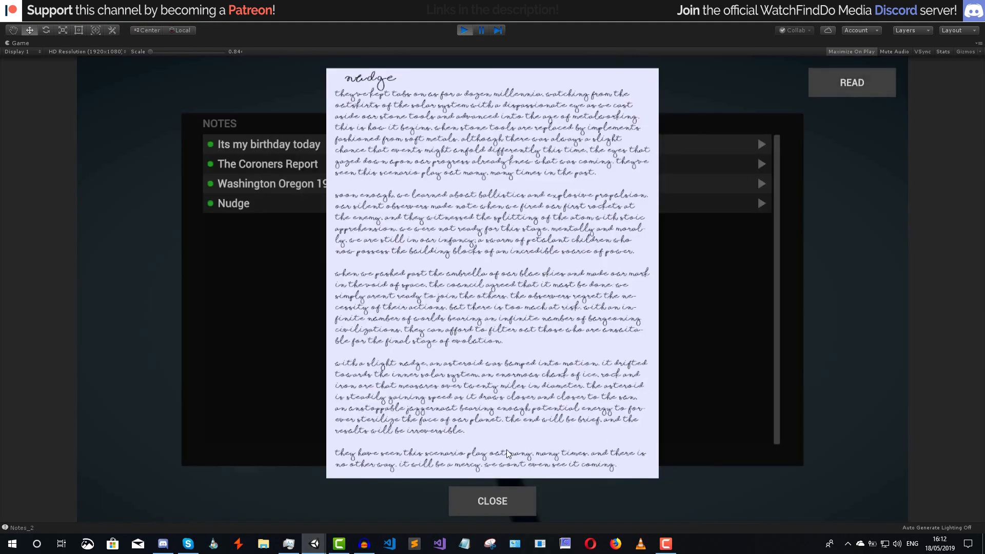
click(490, 494)
- Reopen the Washington Oregon 1974 note, page forward once, and close it
click(386, 182)
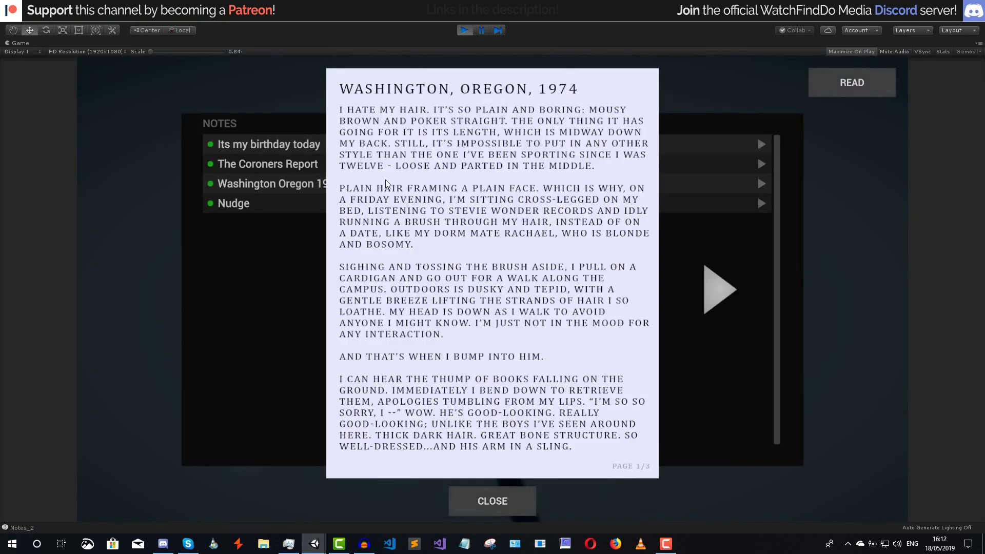
click(719, 290)
click(527, 496)
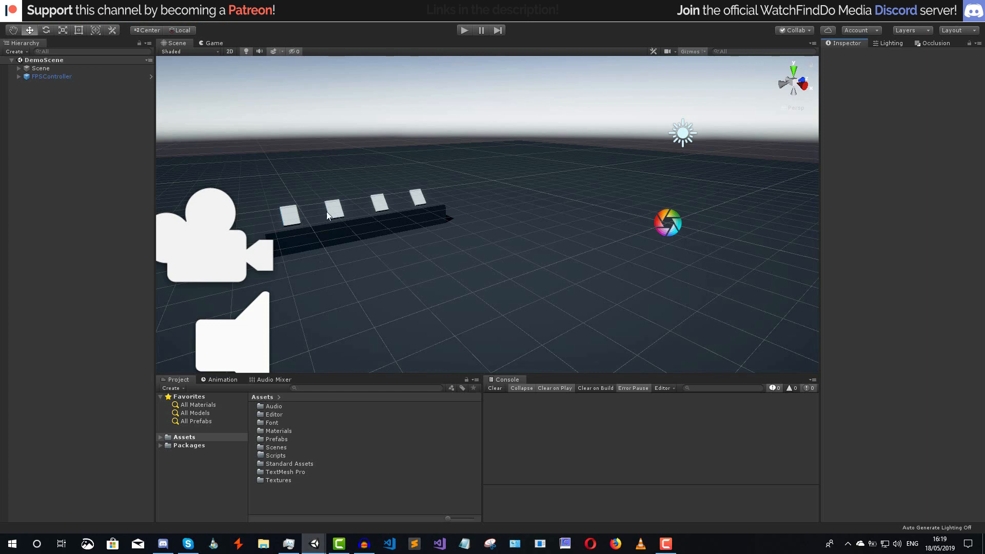
- Look over the demo scene's four note pickups and point out the Audio and Font folders among the project assets
middle_drag(342, 216, 382, 242)
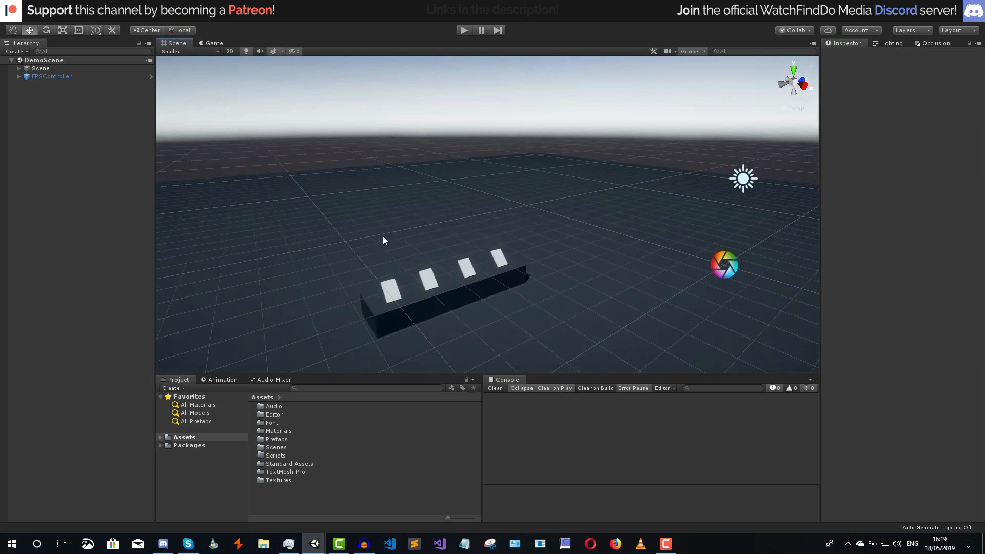
right_drag(383, 237, 462, 244)
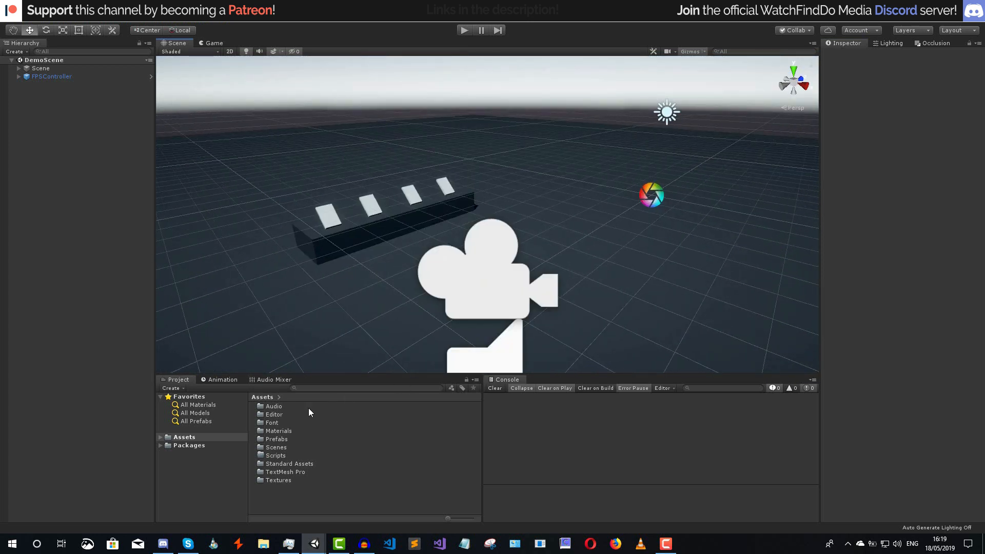
click(272, 423)
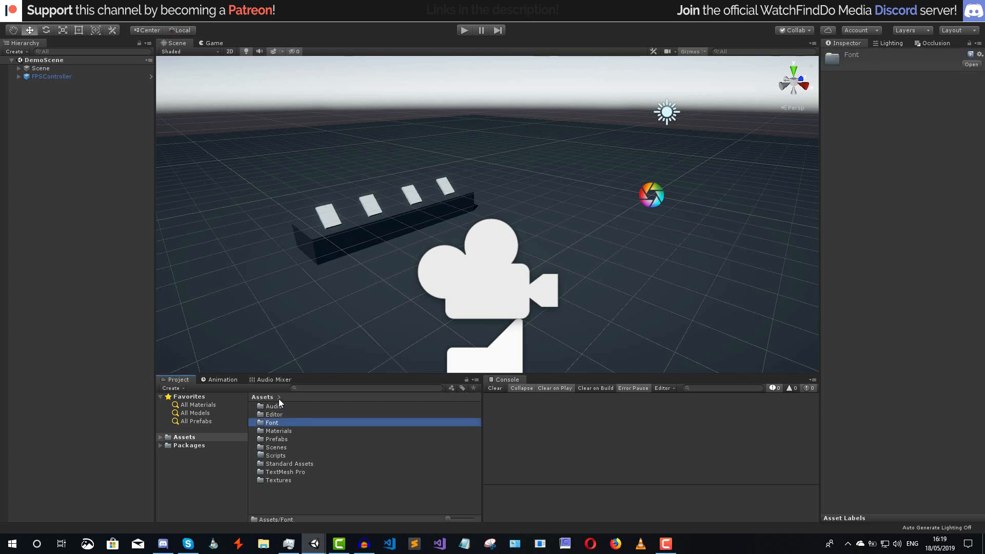
click(274, 406)
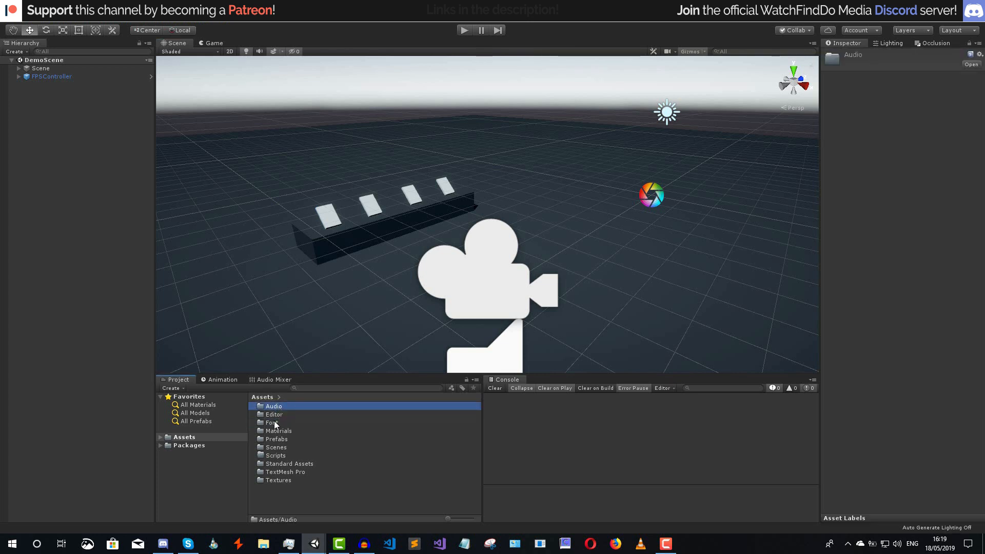
click(276, 422)
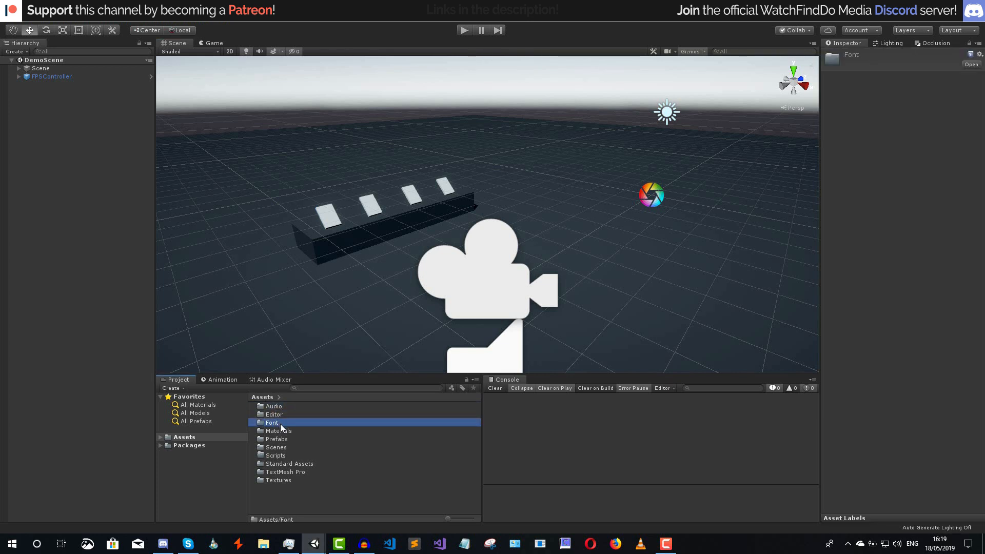
click(294, 484)
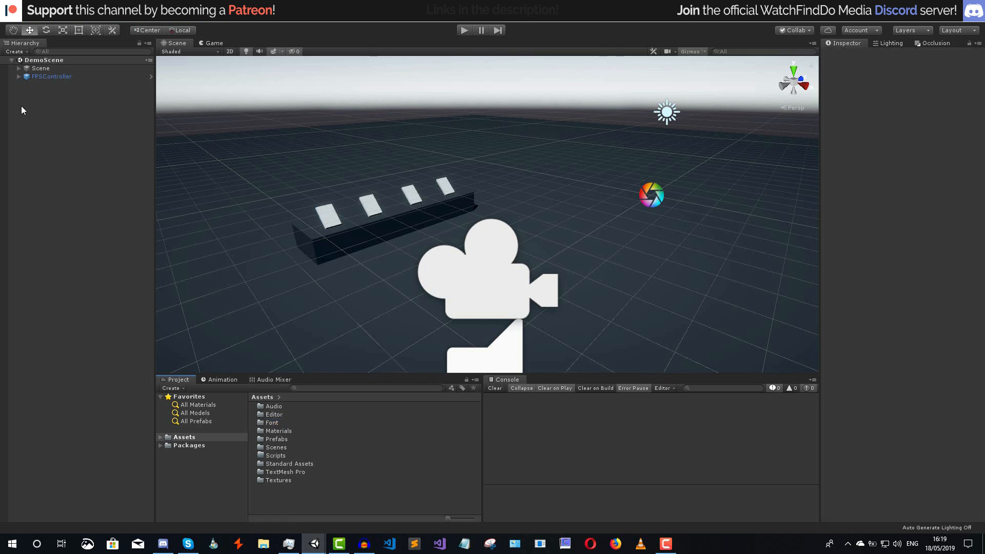
- Create an empty child object under Scene > Systems and name it NotesSystem
click(18, 68)
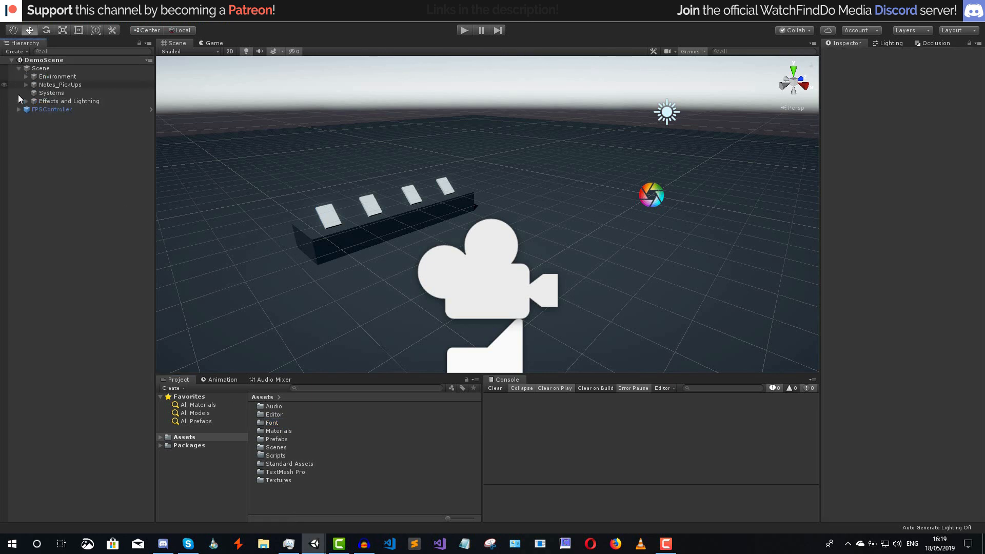
click(53, 94)
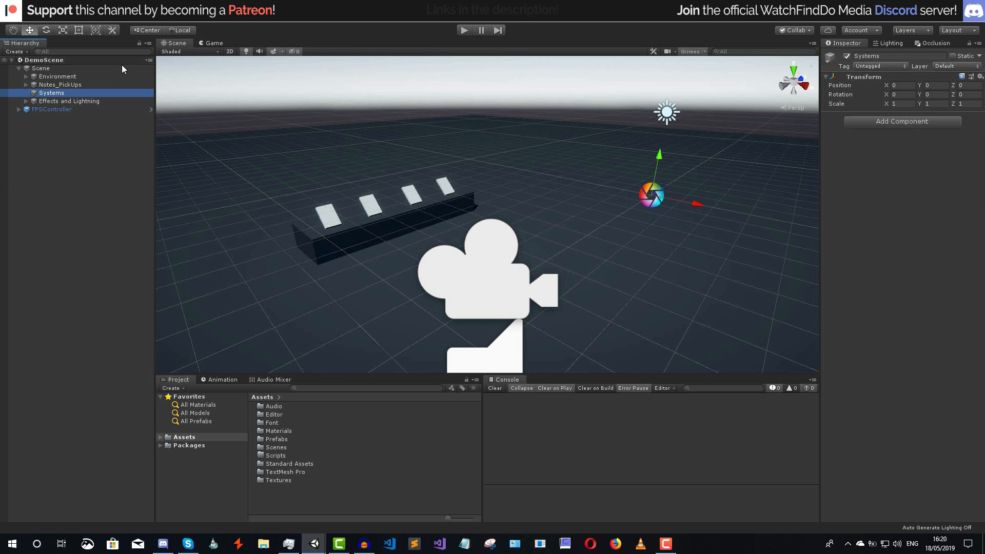
right_click(65, 93)
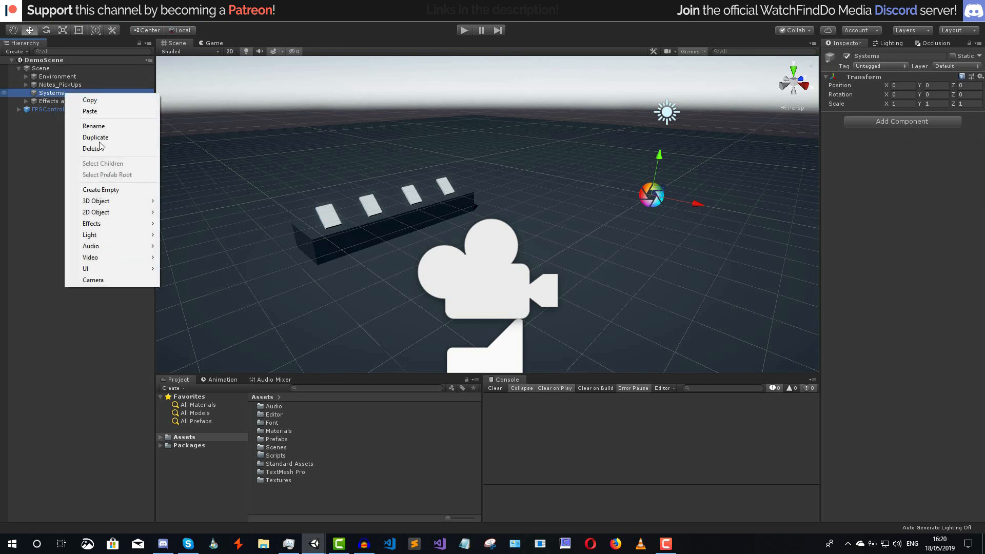
click(117, 190)
click(898, 55)
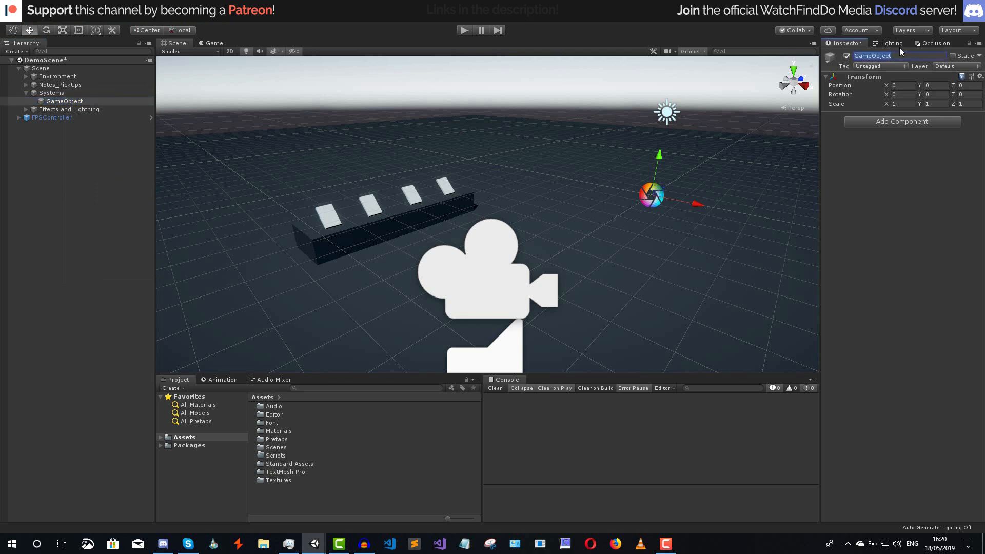
text(NotesSystem)
key(Return)
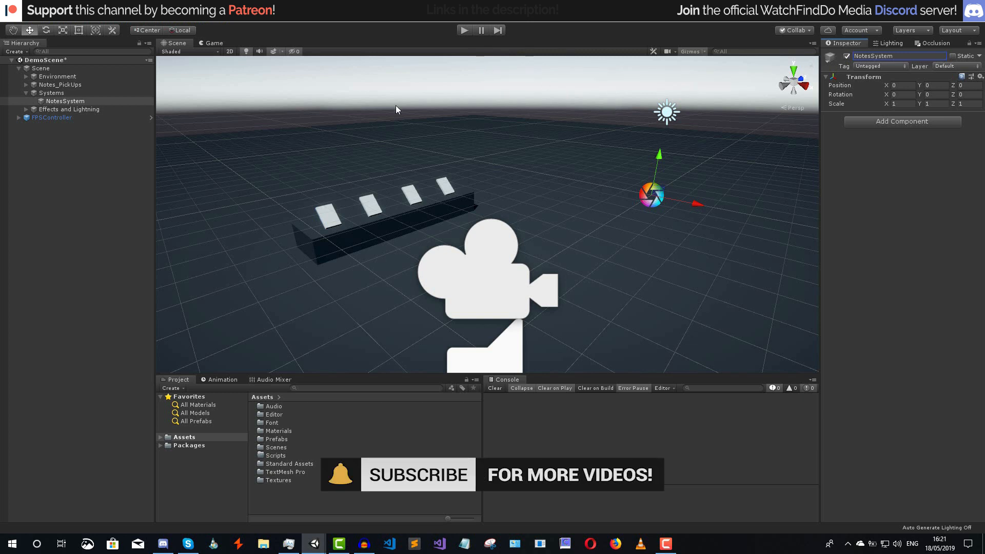
- Add a UI Canvas as a child of NotesSystem and name it NotesSystem_List_Canvas
right_click(77, 106)
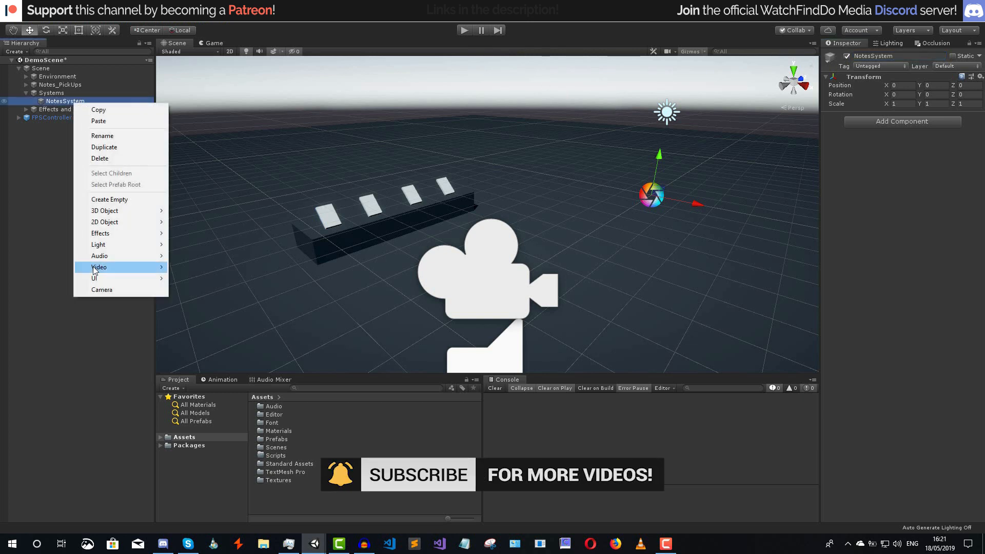
mouse_move(99, 283)
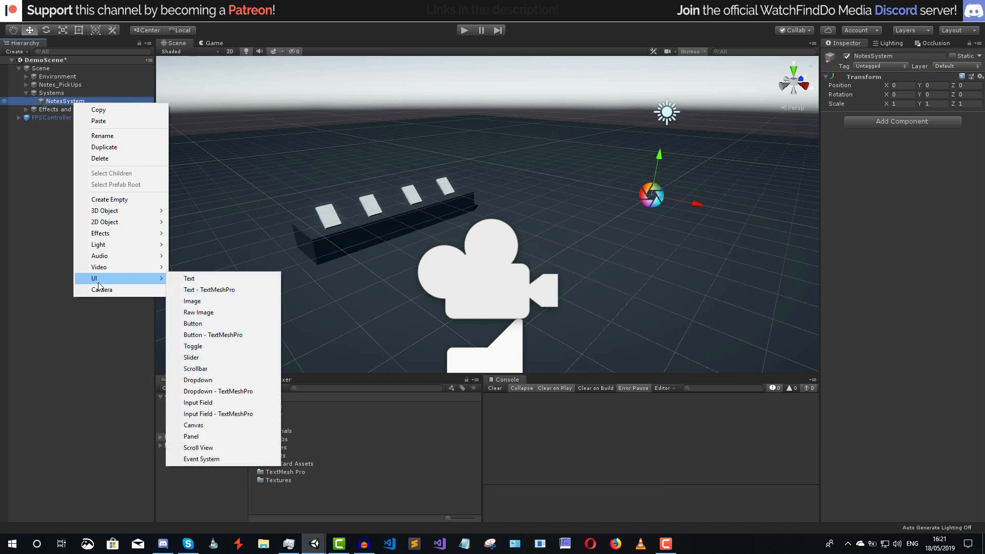
click(205, 426)
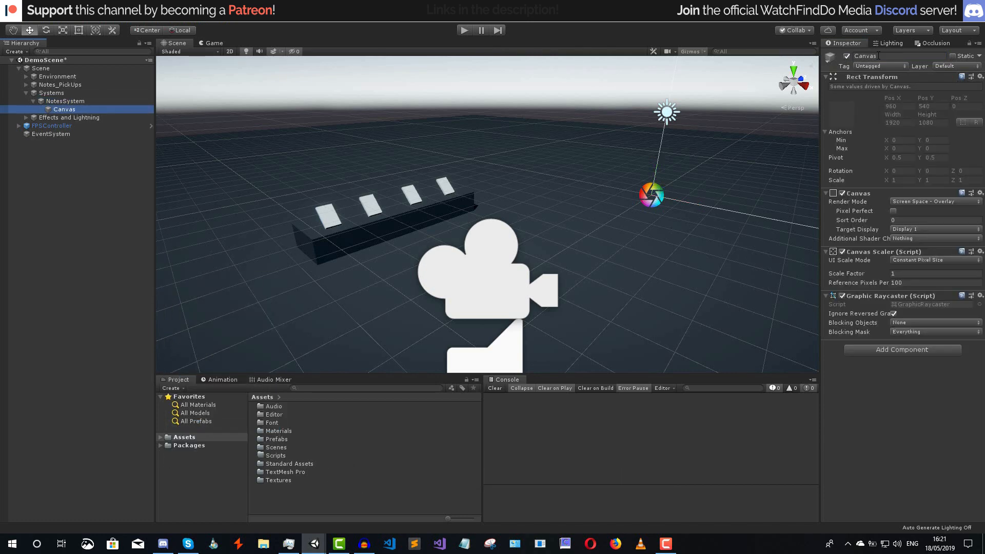
click(879, 56)
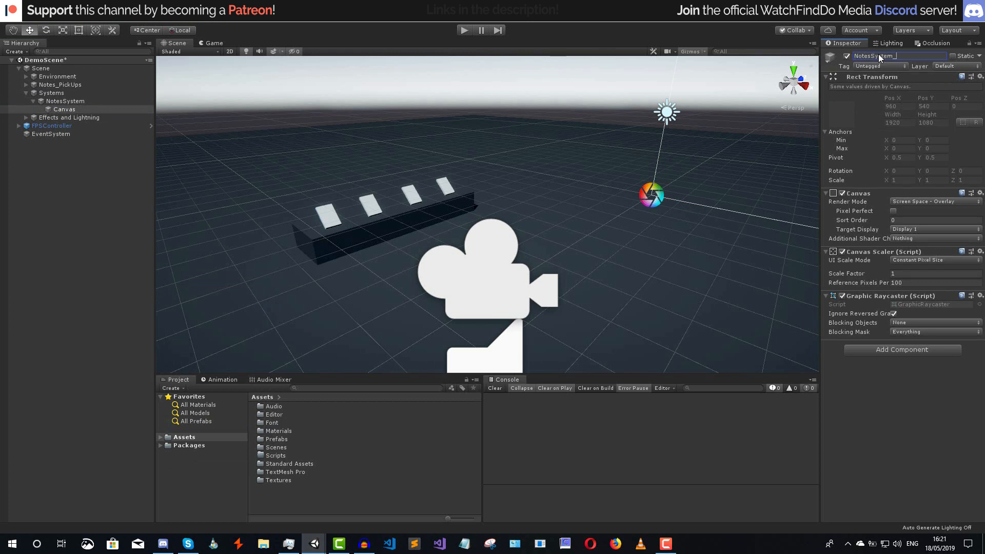
text(NotesSystem_List_Canvas)
key(Return)
- Add a Canvas Group component to NotesSystem_List_Canvas
click(872, 352)
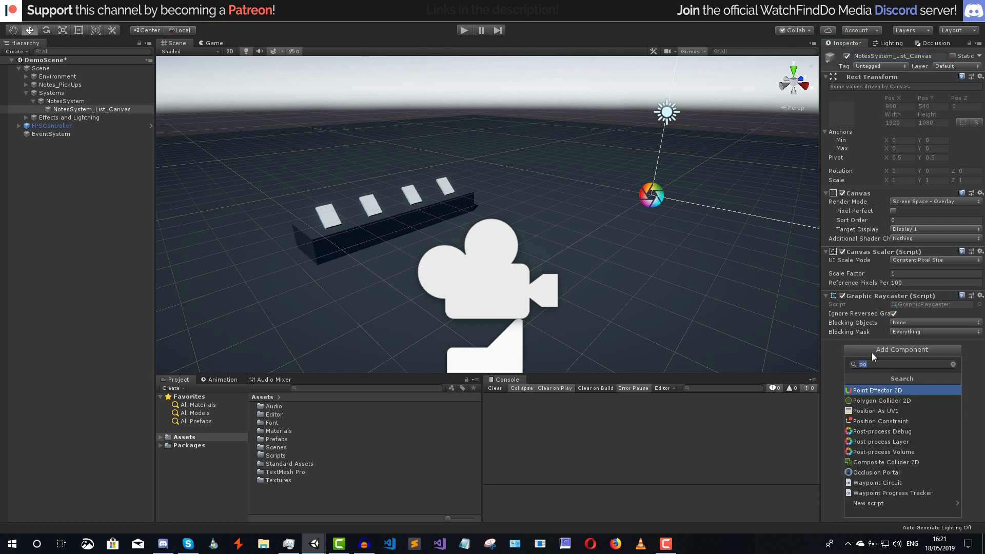
click(888, 407)
key(ctrl+z)
click(887, 354)
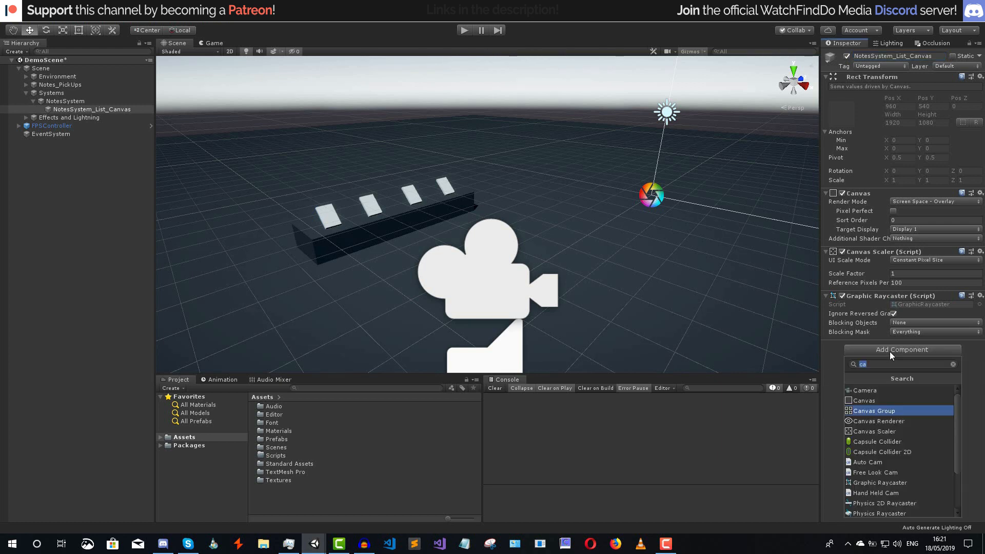
click(901, 411)
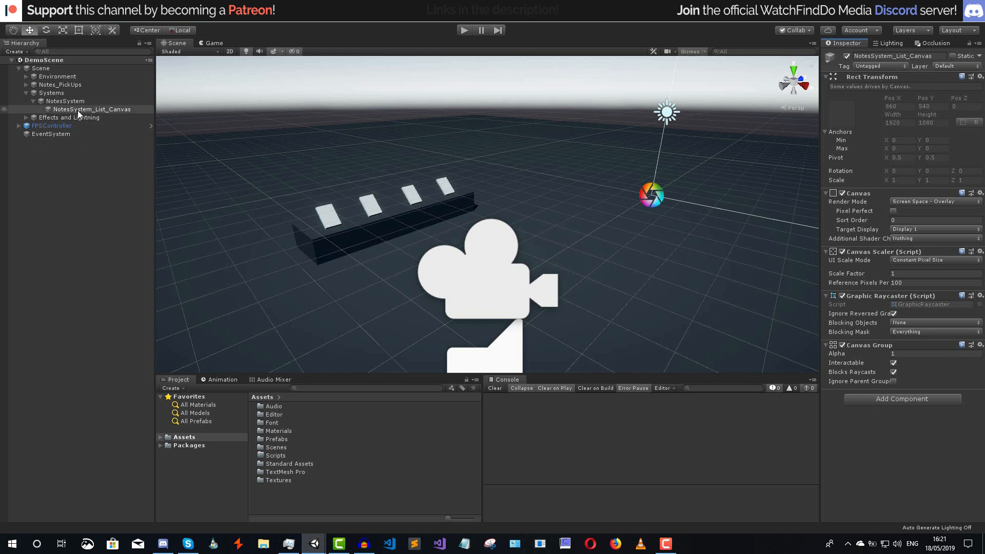
- Add a UI Image under NotesSystem_List_Canvas, stretch its anchors and position to fill the canvas, and name it BG
right_click(78, 112)
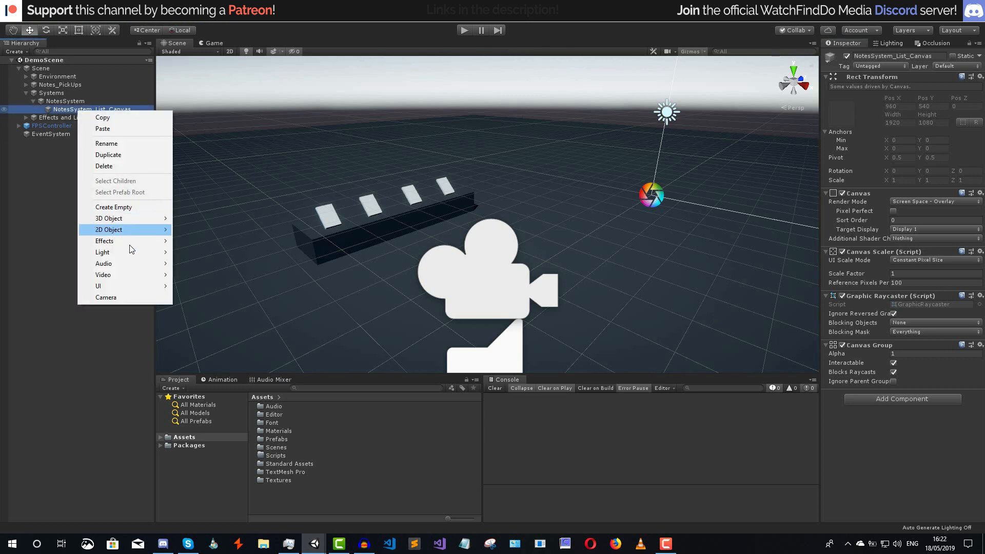
mouse_move(121, 286)
click(220, 309)
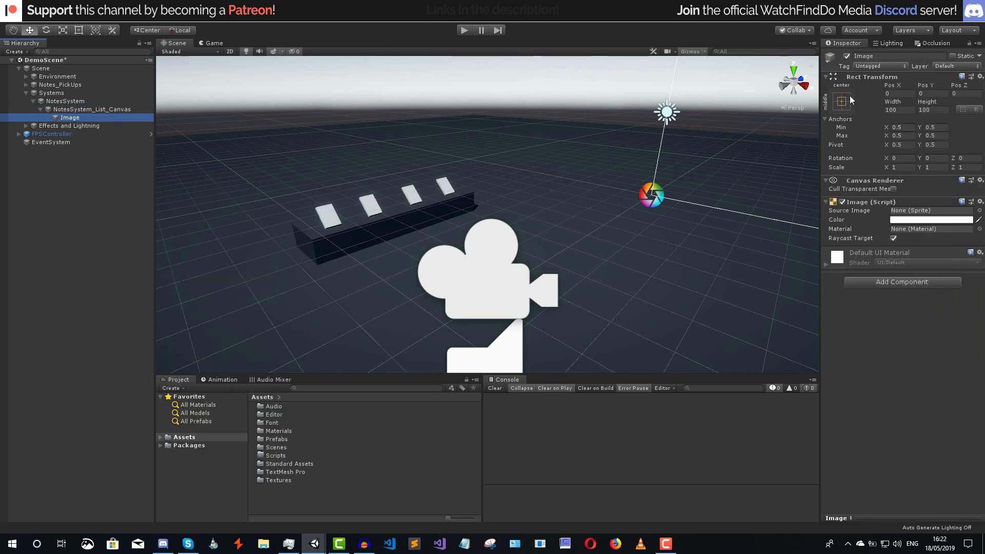
click(841, 101)
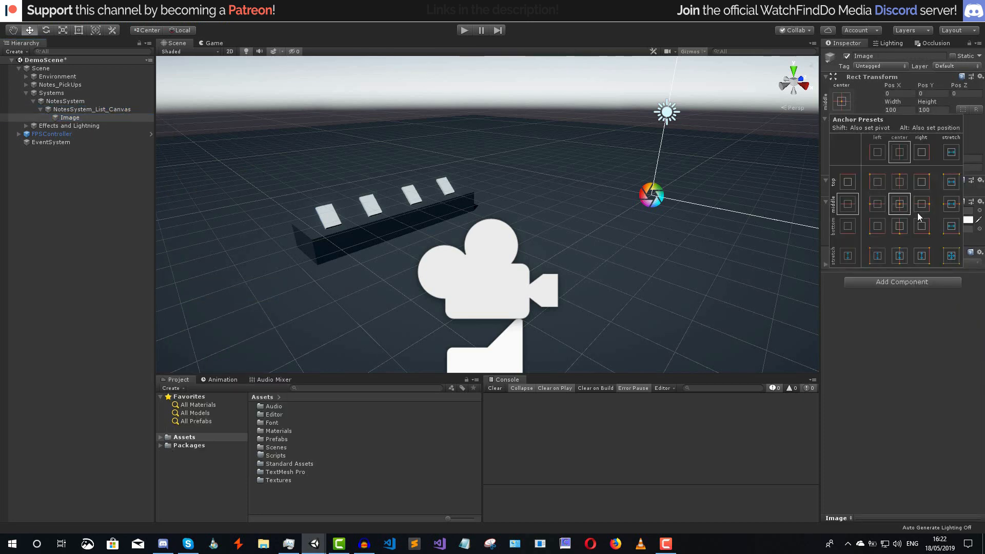
alt+click(951, 256)
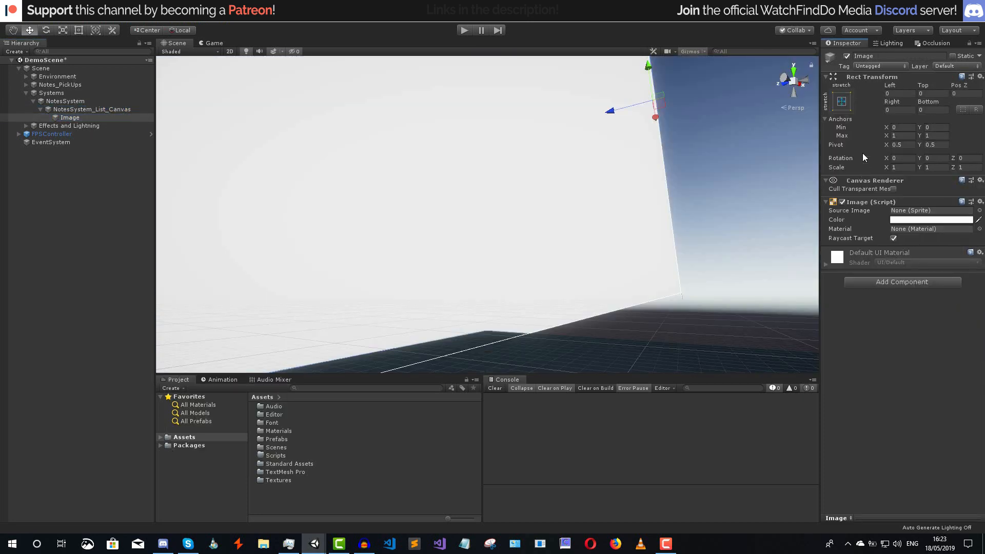
click(888, 58)
text(BG)
key(Return)
- Set the BG image's colour to black with an alpha of 25 and check it in the Game view
click(913, 221)
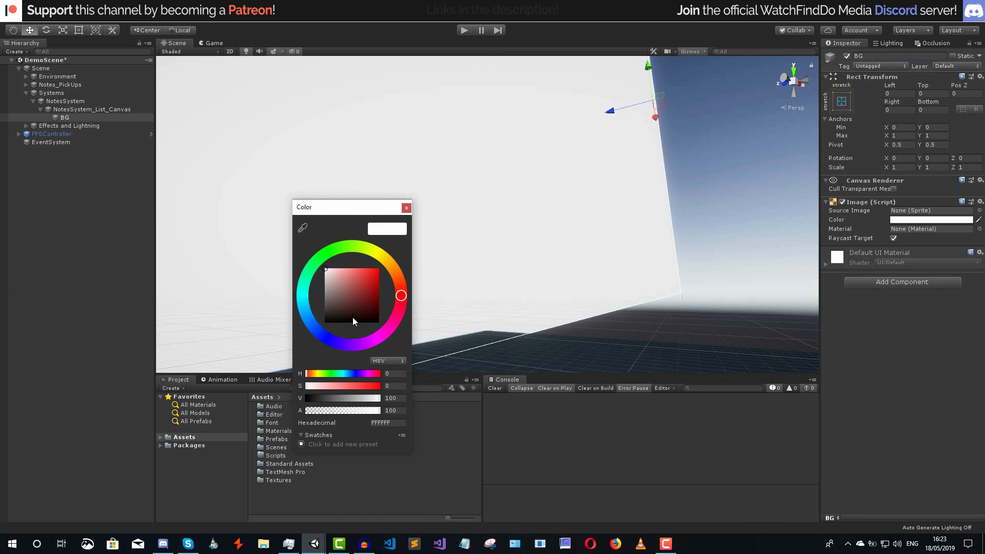
drag(353, 321, 322, 331)
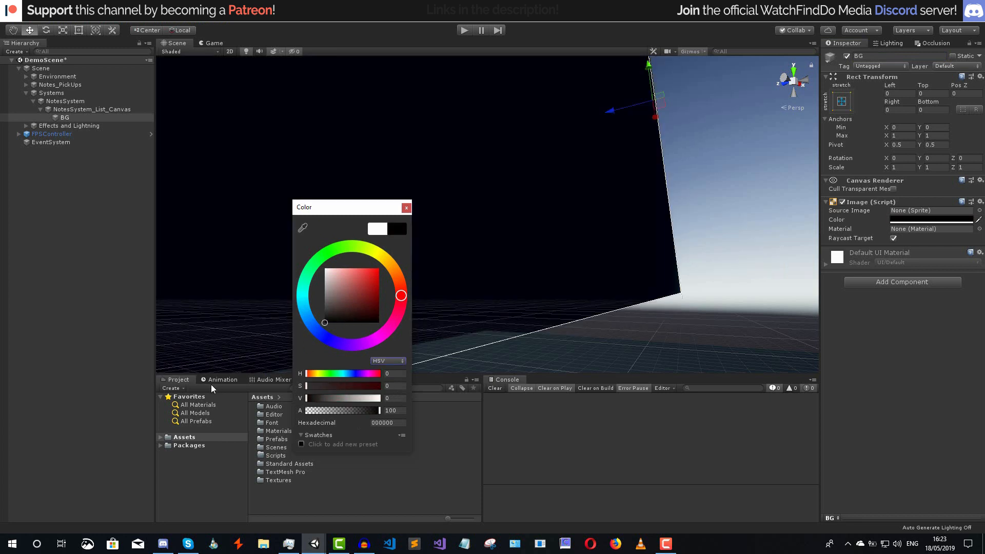
click(395, 411)
text(25)
key(Return)
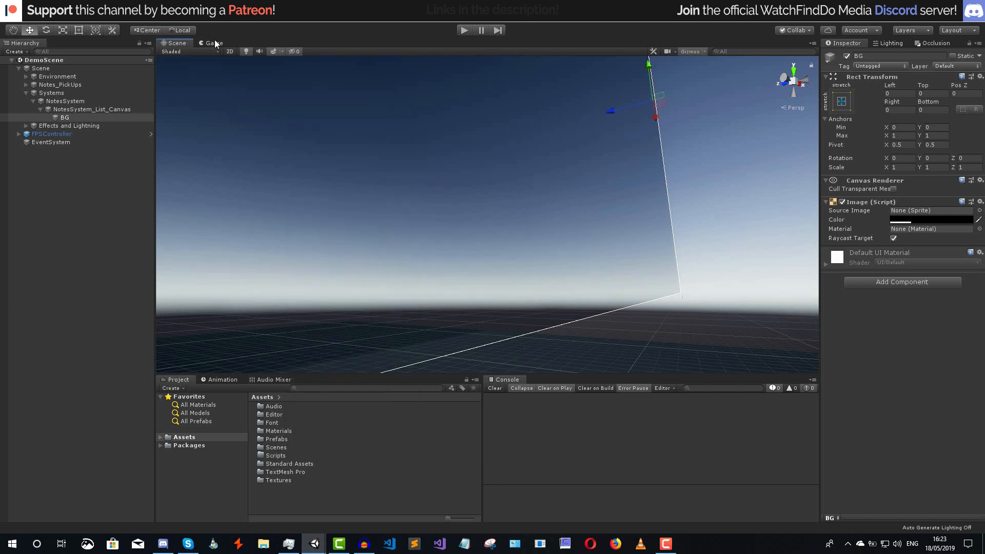
click(214, 42)
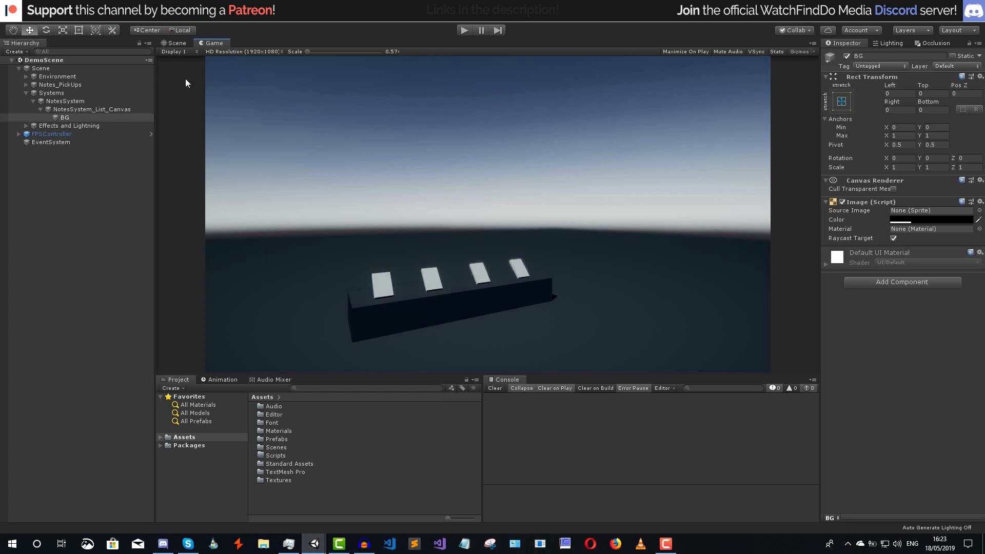
- Add a UI Image under BG and name it TableBG
right_click(77, 121)
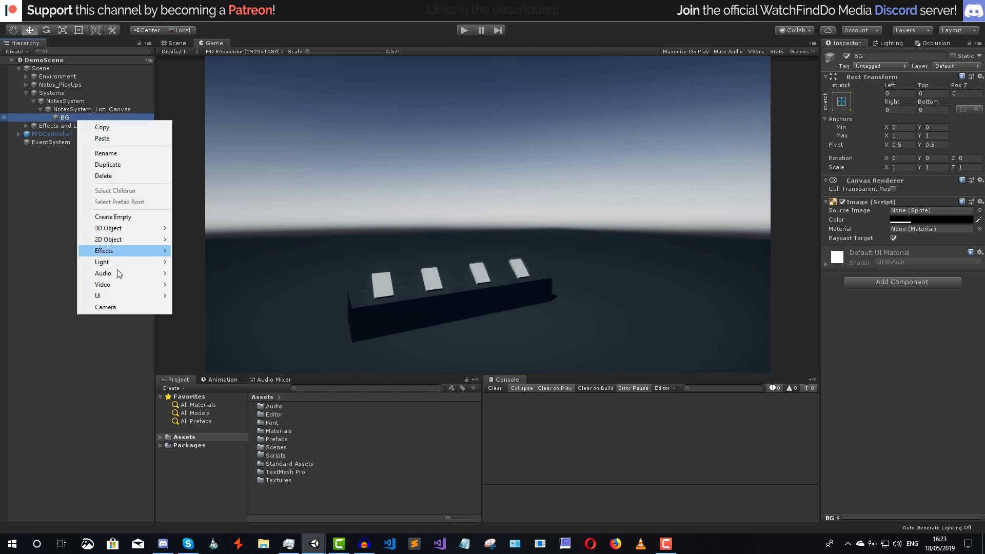
mouse_move(119, 296)
click(196, 318)
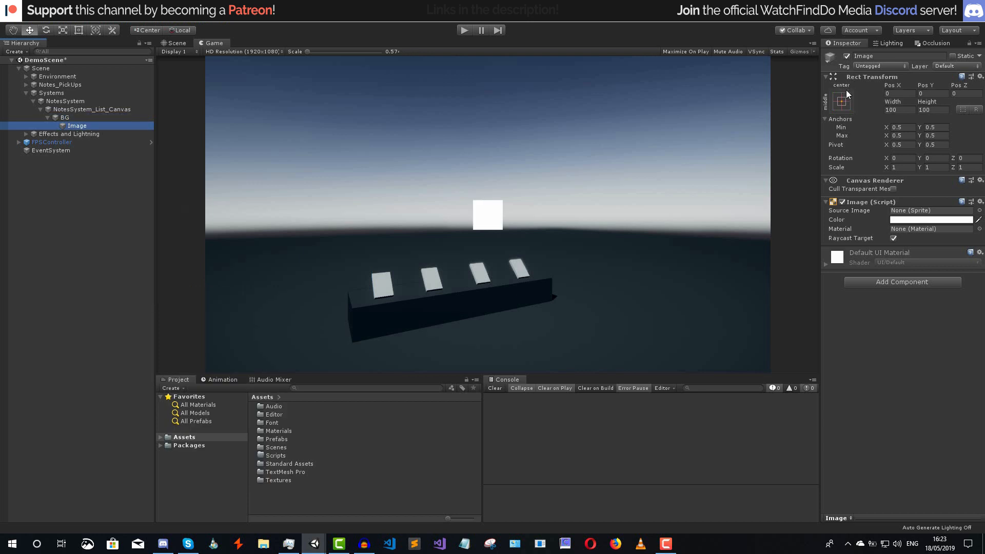
click(870, 57)
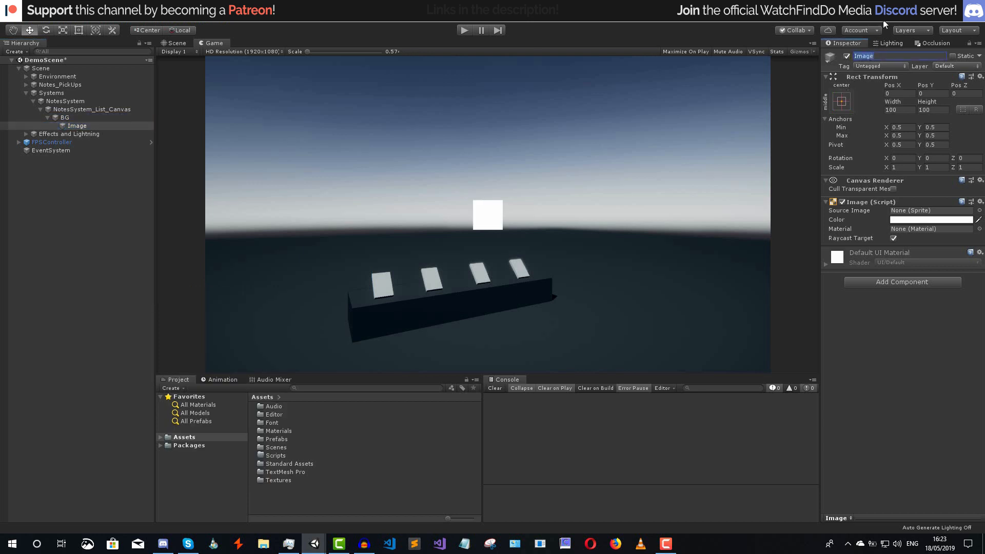
text(TableBG)
key(Return)
- Assign the UISprite sprite to the TableBG image and set its colour to a near-black grey
click(980, 210)
text(ui)
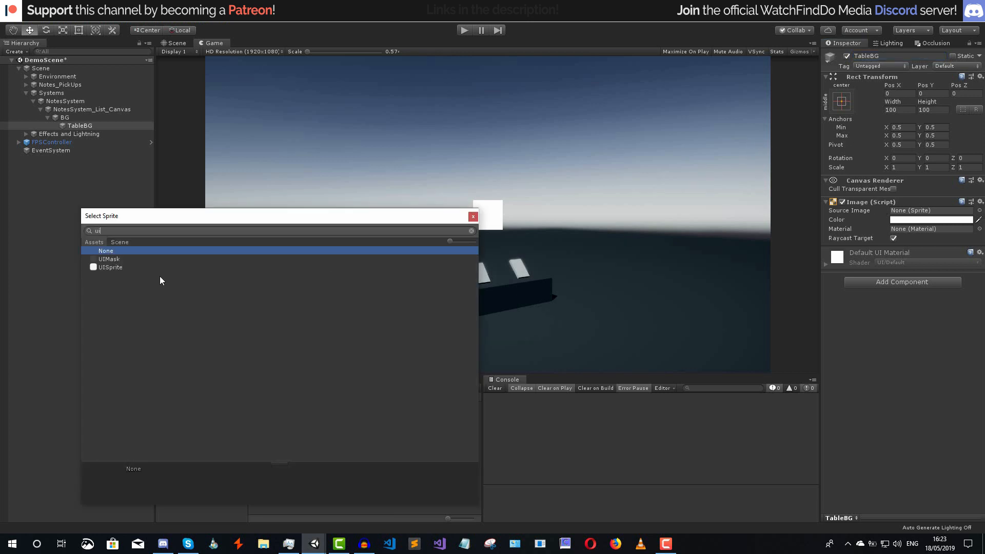
double_click(146, 268)
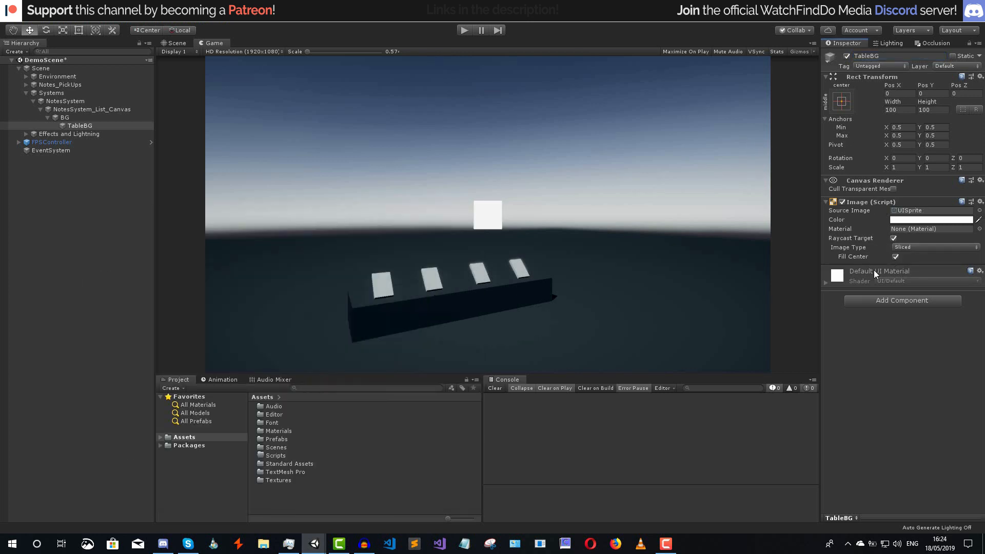
click(922, 219)
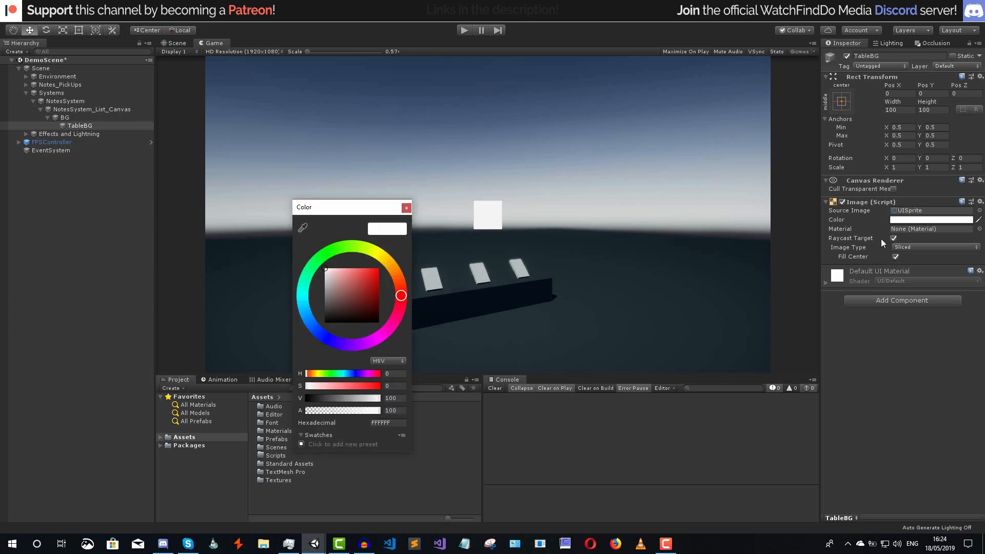
click(395, 398)
text(0)
key(Return)
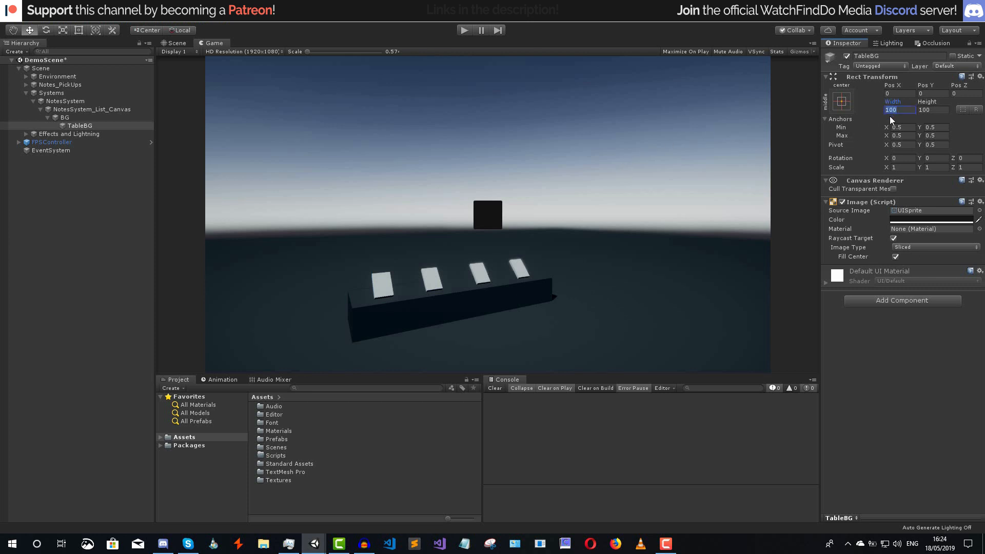
- Set TableBG's width to 1440 and its height to 820
text(1)
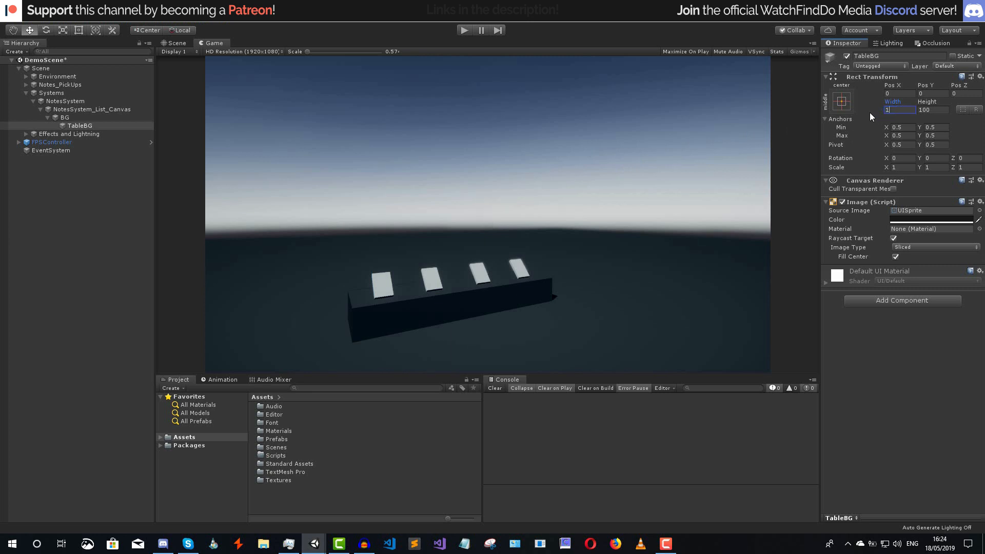
text(440)
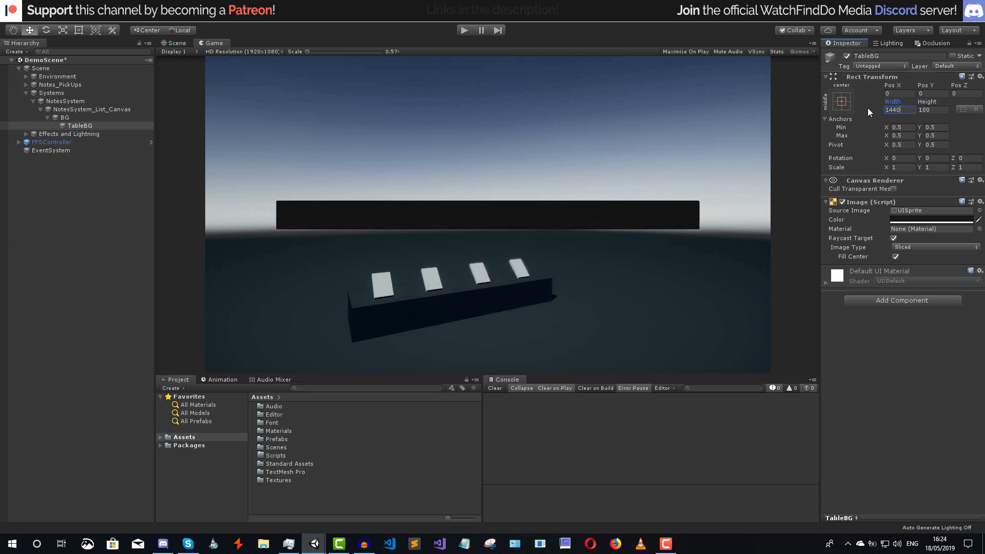
click(924, 111)
text(820)
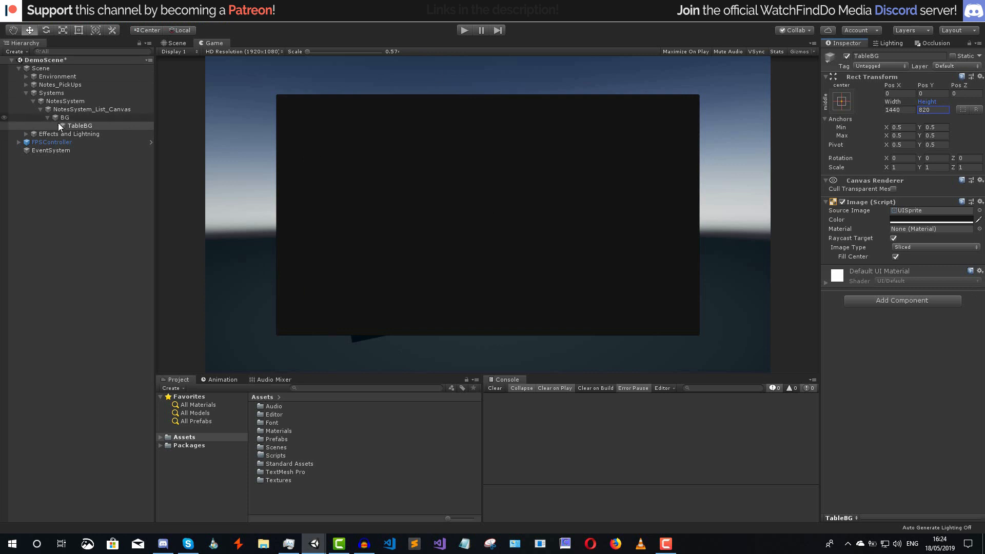
- Add a TextMeshPro text object under TableBG and name it Header
right_click(72, 128)
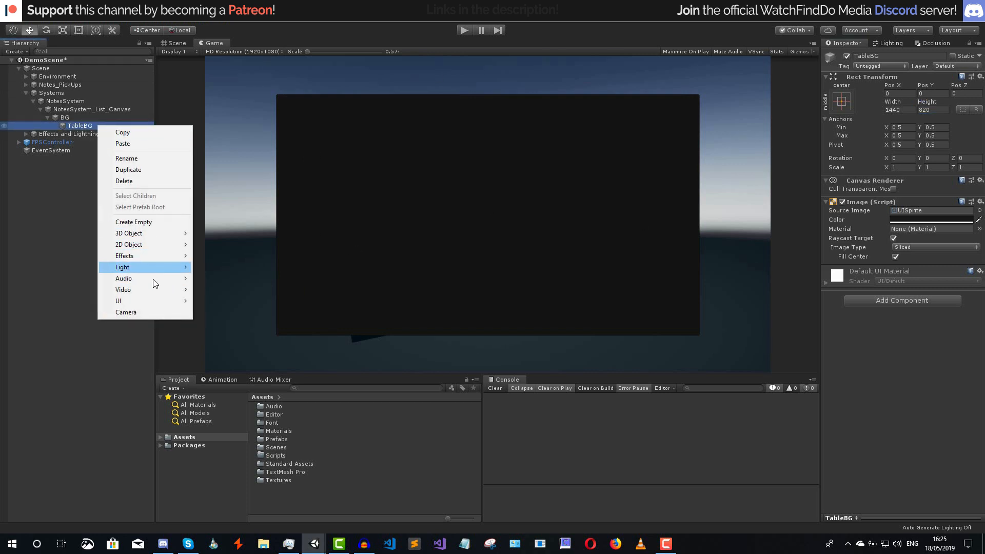
mouse_move(147, 299)
click(272, 313)
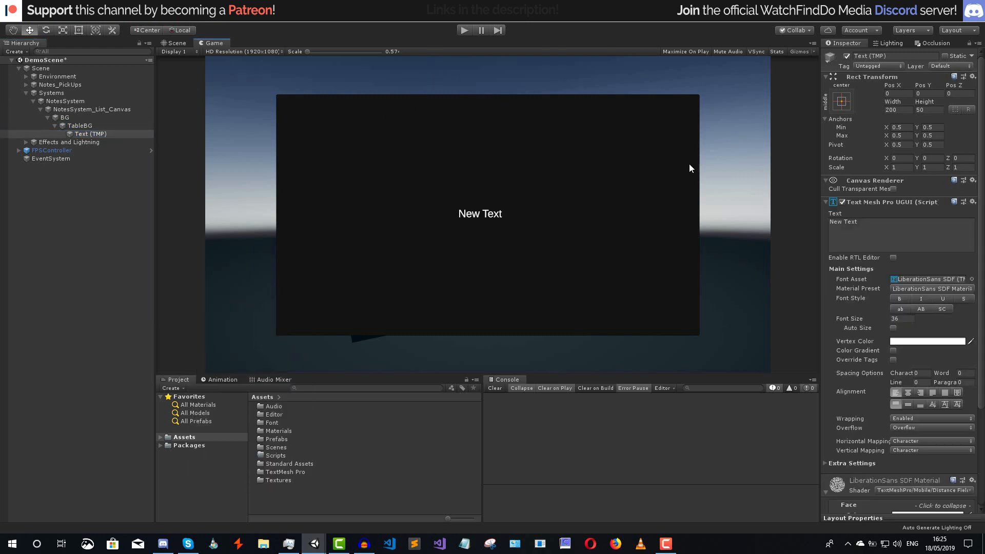
click(883, 56)
text(r)
key(Return)
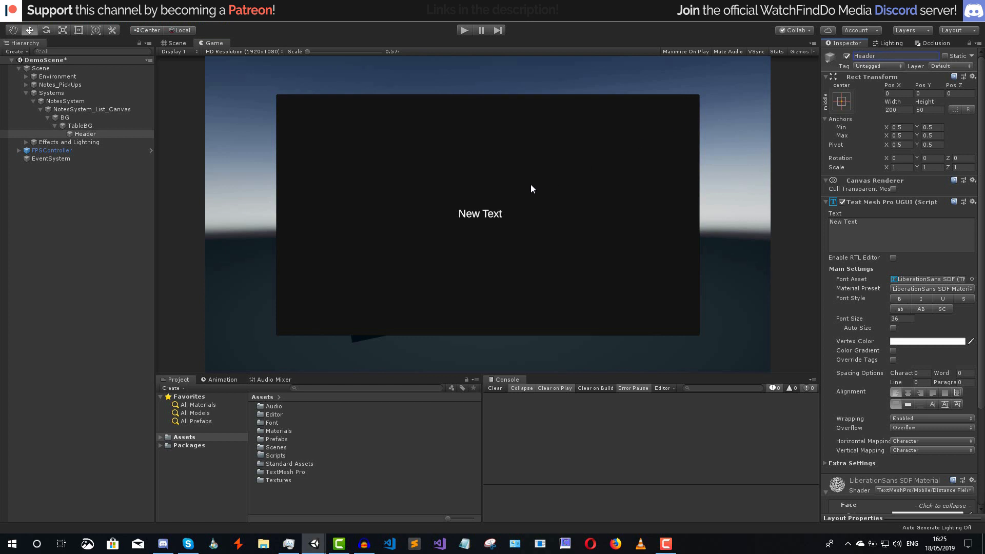
- Examine the Roboto-Medium and Roboto-Regular font files in Font/TTF/Roboto, and return to the Font folder
double_click(276, 420)
double_click(273, 416)
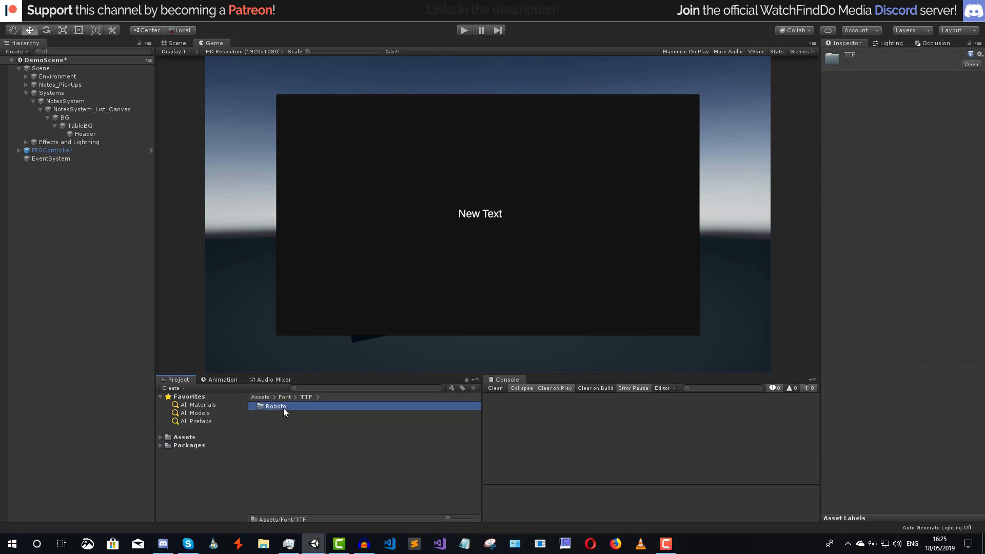
double_click(284, 409)
click(288, 407)
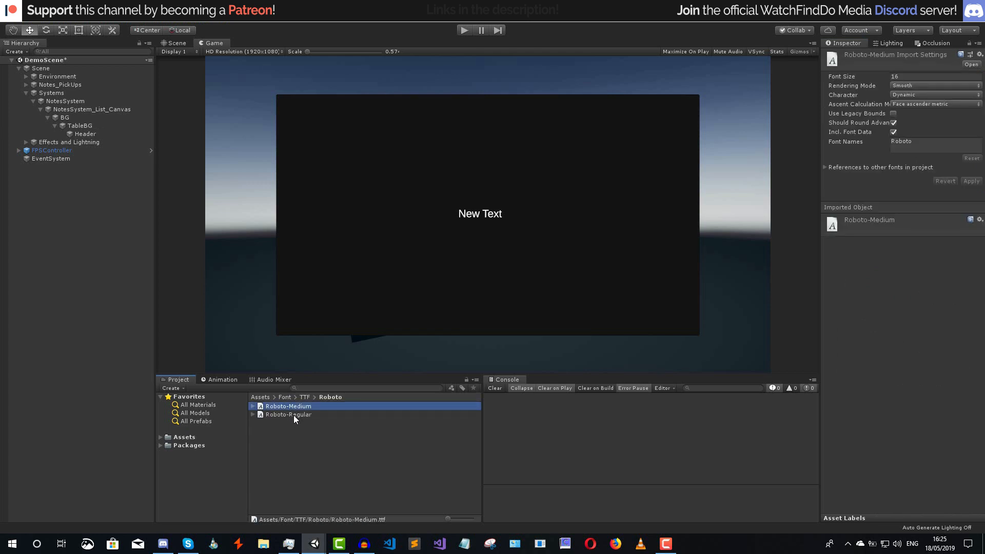
click(294, 414)
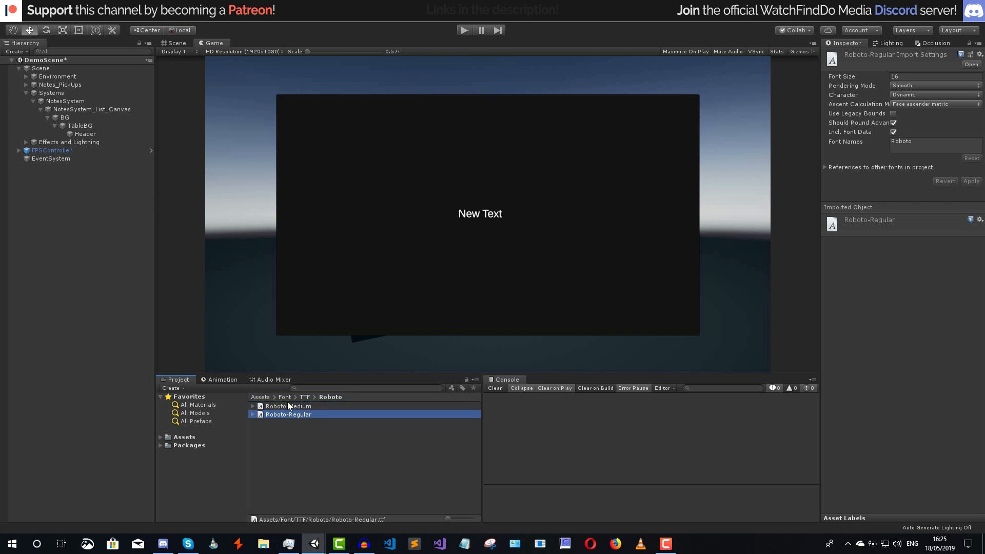
click(288, 399)
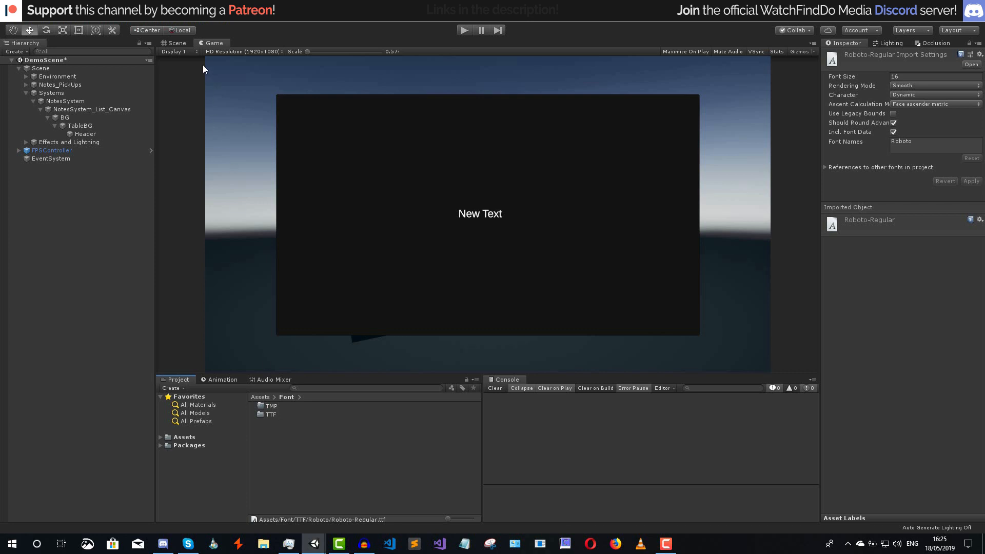
- Open the TextMeshPro Font Asset Creator and assign Roboto-Medium from Font/TTF/Roboto as the source font file
click(201, 20)
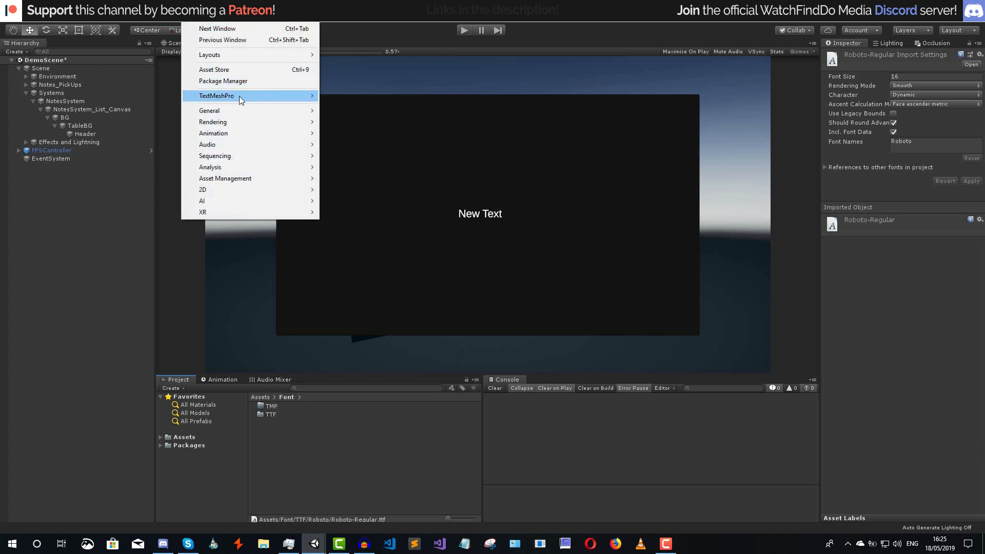
mouse_move(239, 96)
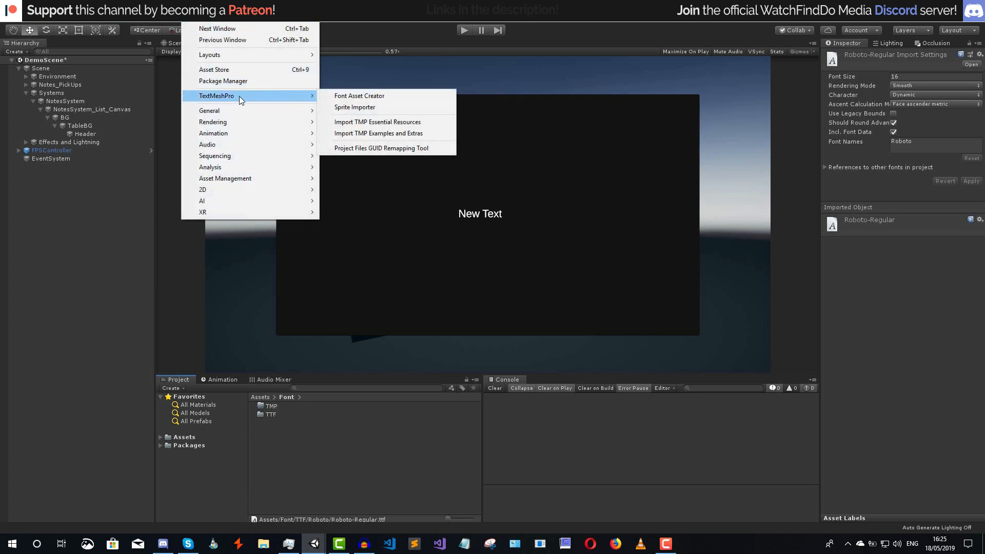
click(372, 97)
drag(614, 86, 517, 181)
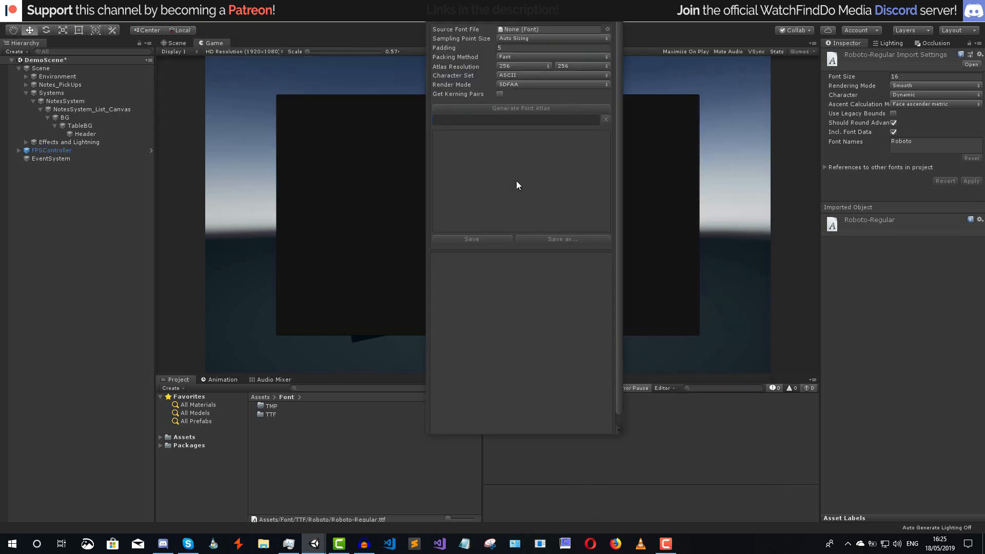
double_click(271, 414)
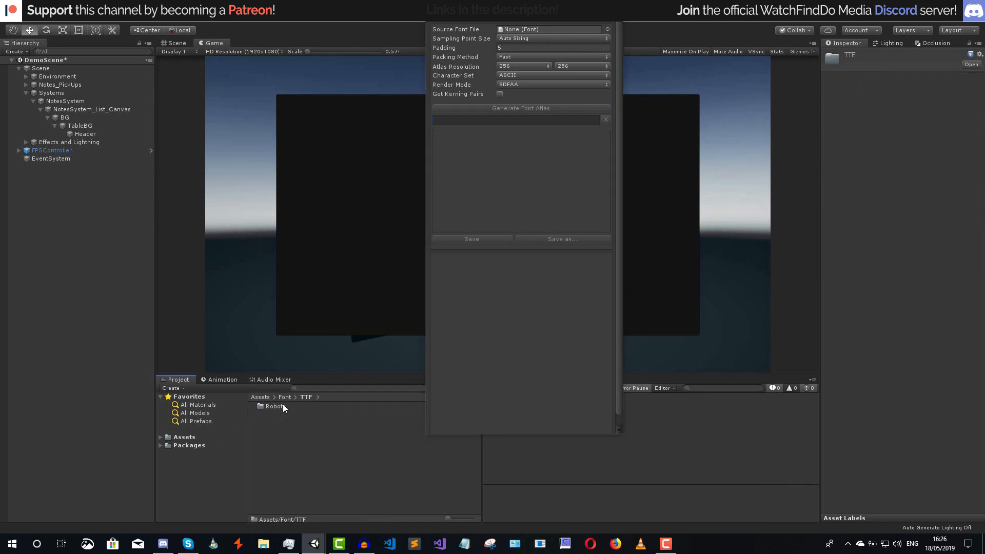
double_click(282, 405)
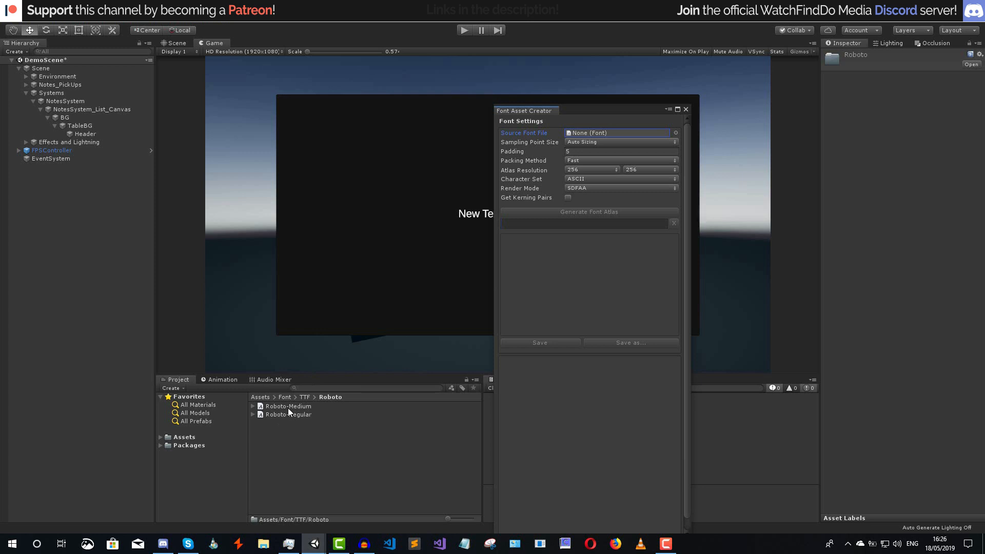
drag(287, 408, 642, 132)
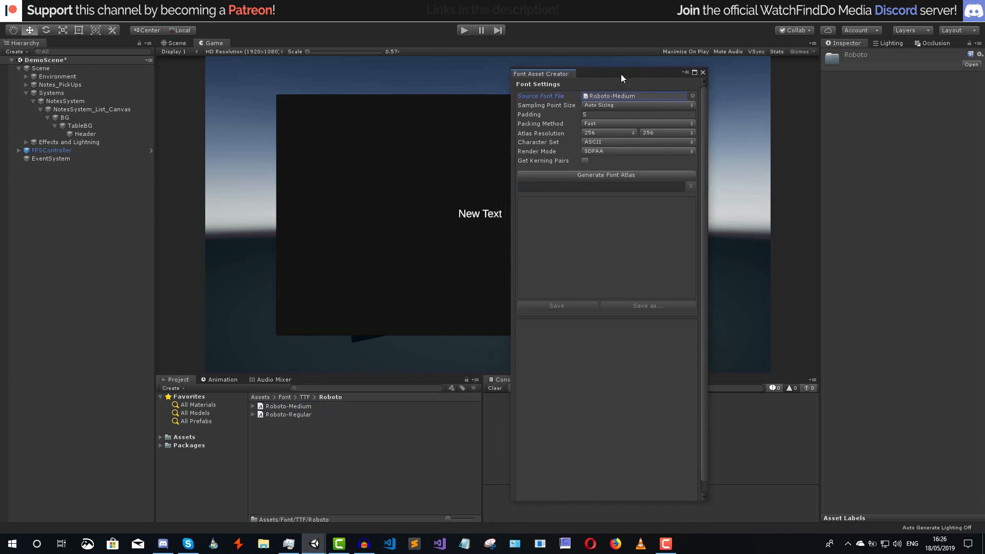
- Generate the Roboto-Medium font atlas and save it as Roboto-Medium SDF.asset in the Font/TMP folder
click(580, 175)
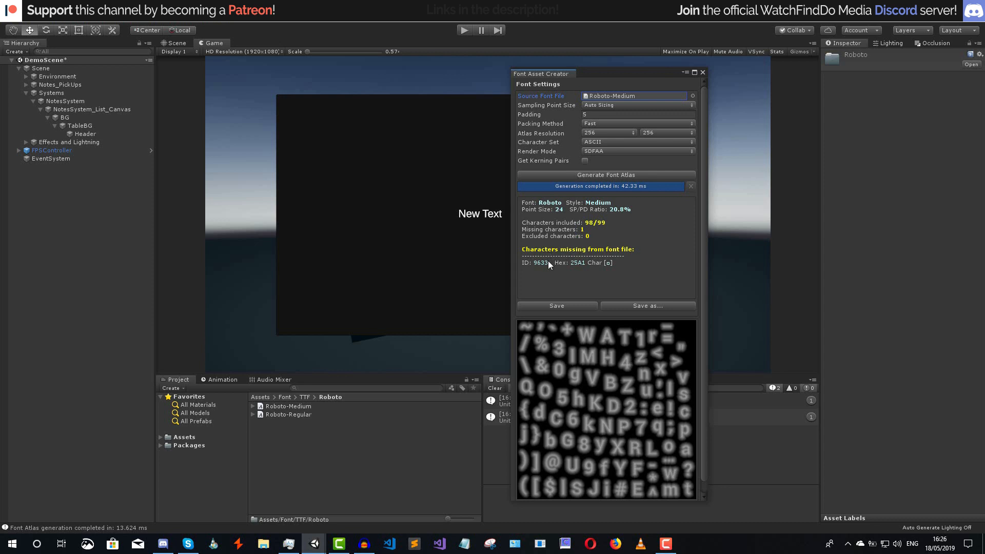
click(570, 306)
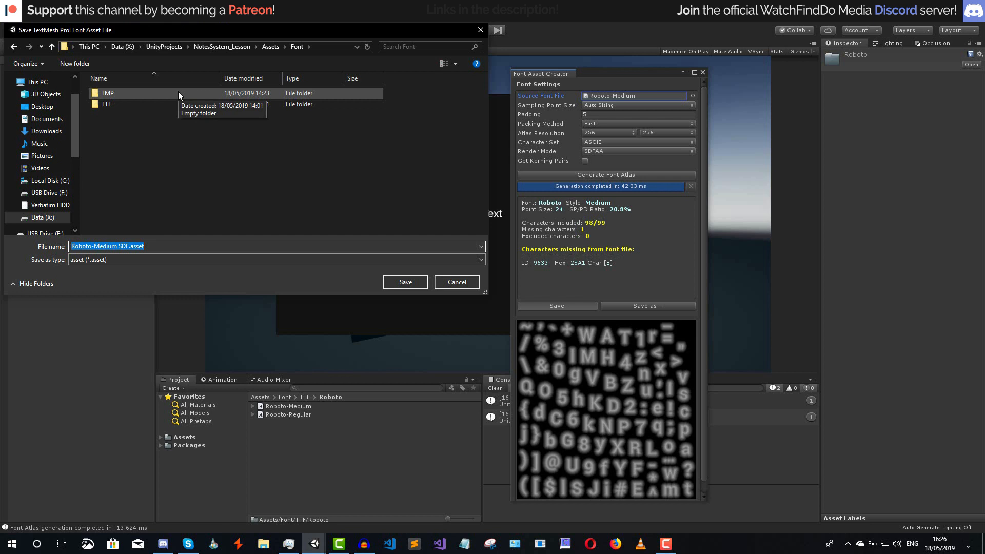
double_click(177, 93)
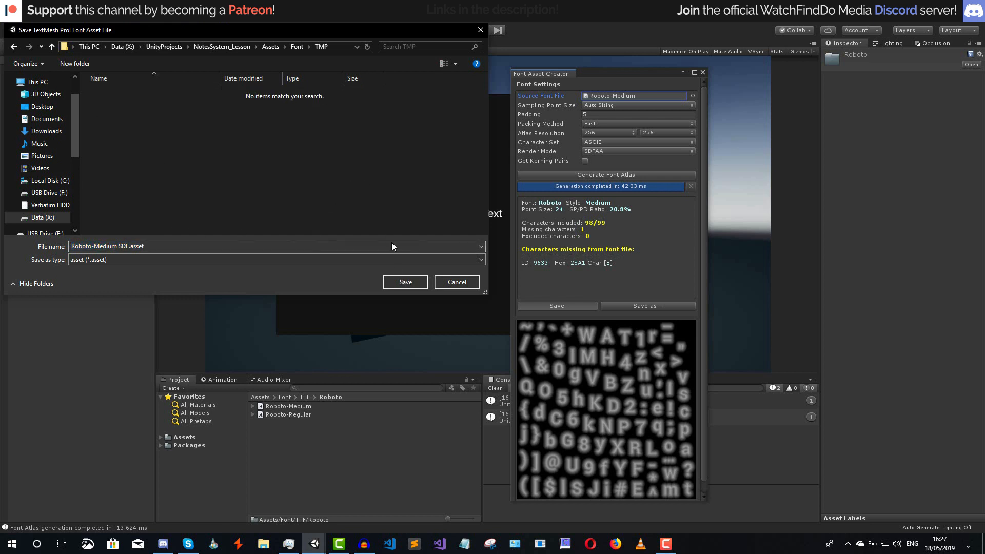
click(408, 282)
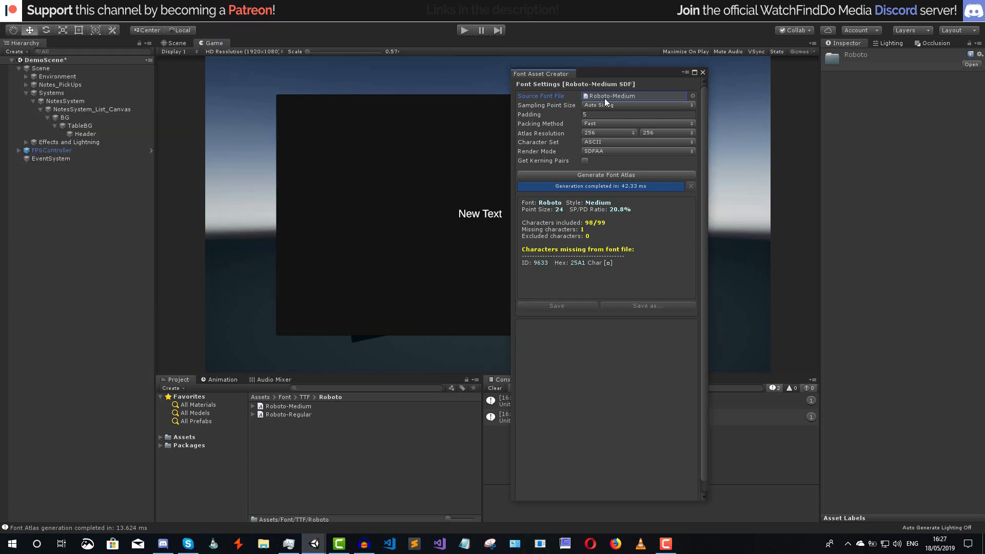
- Generate a font atlas from Roboto-Regular, save it as Roboto-Regular SDF, and close the Font Asset Creator and clear the console
key(Delete)
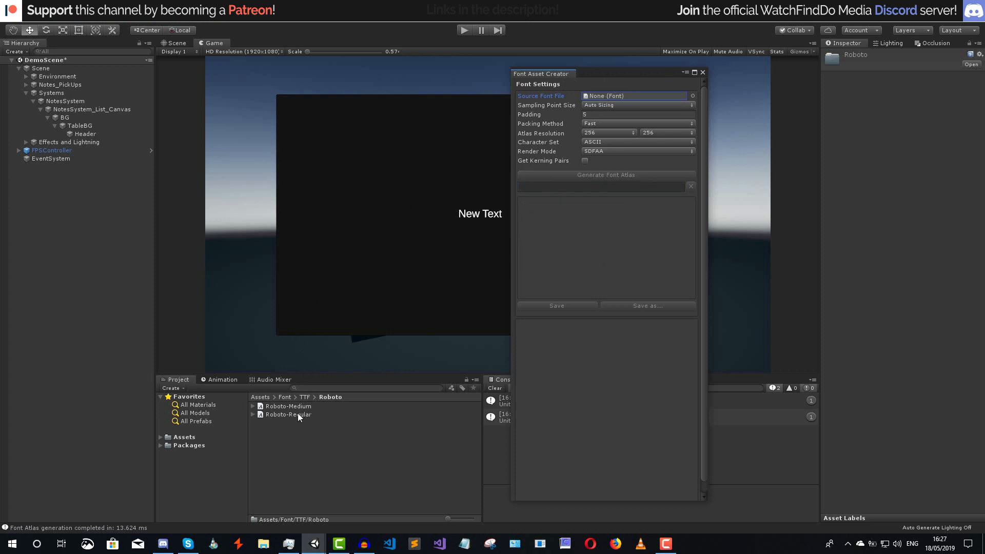
drag(293, 414, 635, 96)
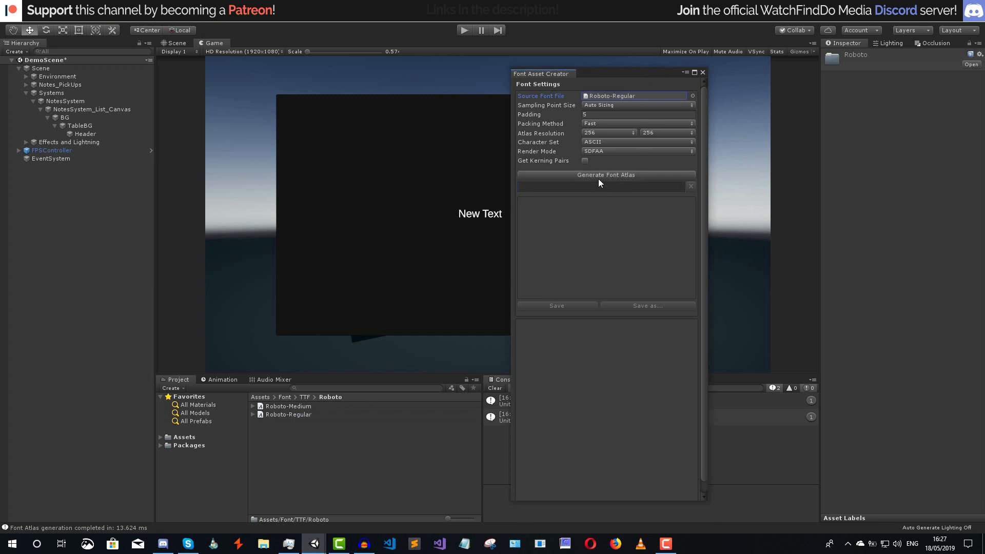
click(598, 177)
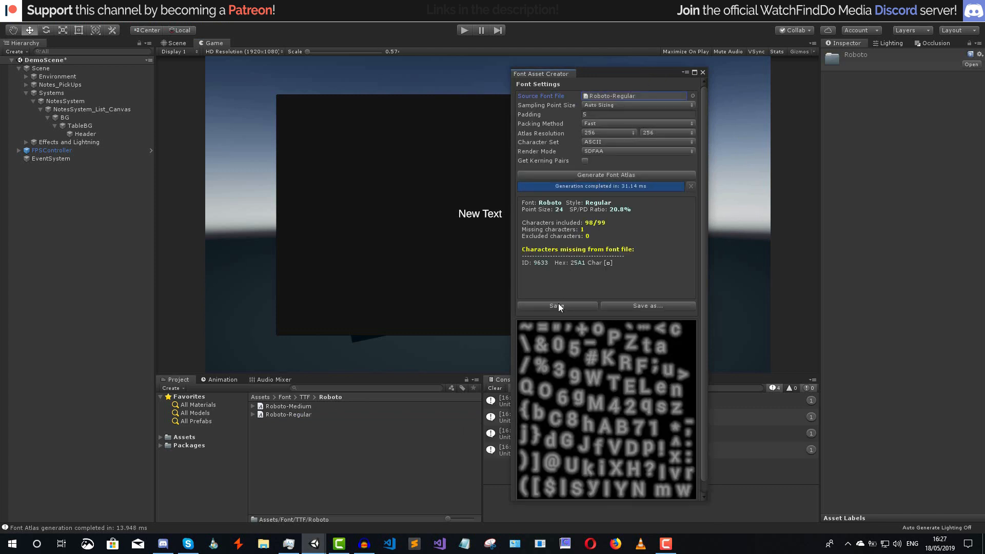
click(558, 304)
key(Return)
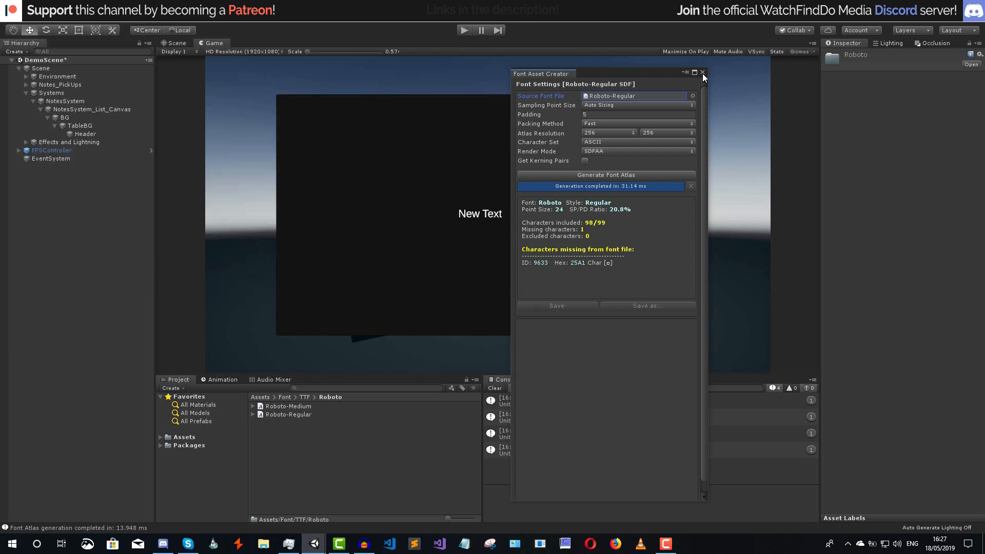
click(703, 73)
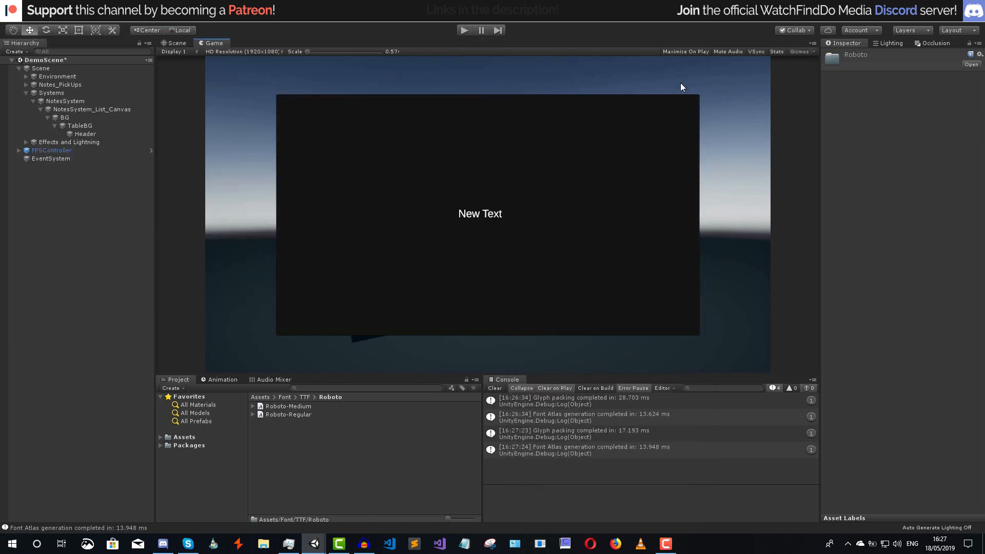
click(494, 388)
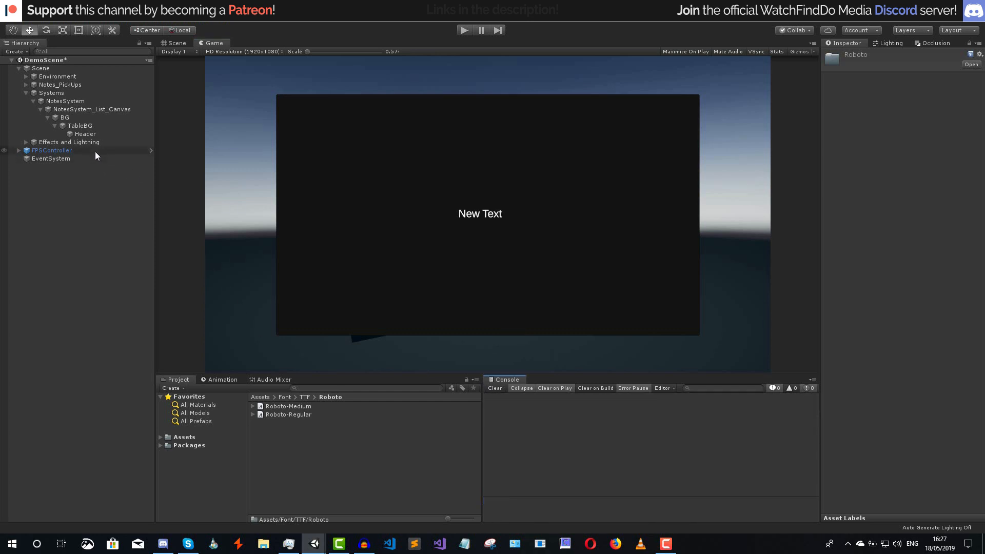
- Assign the Roboto-Medium SDF asset from the Font/TMP folder as the Header text's font asset
click(96, 134)
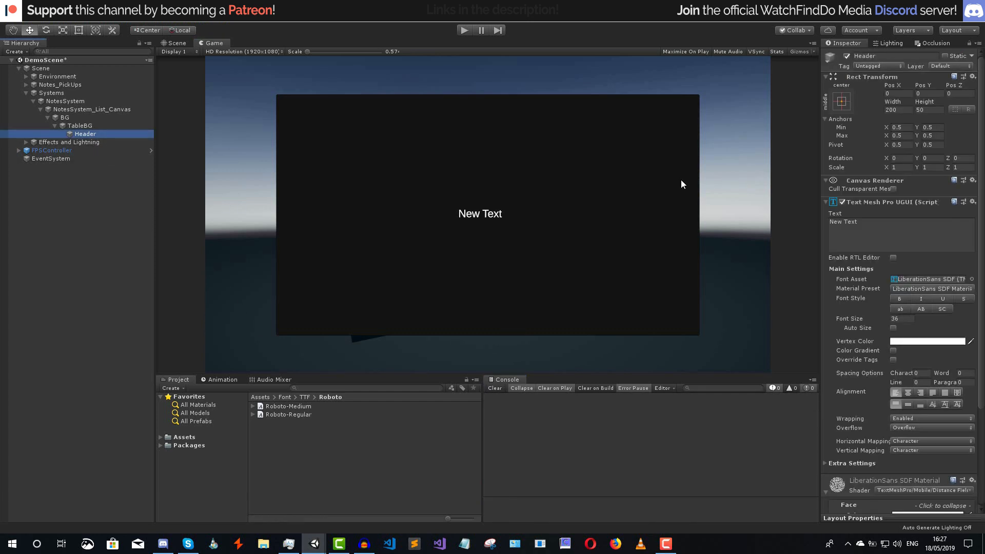
click(866, 242)
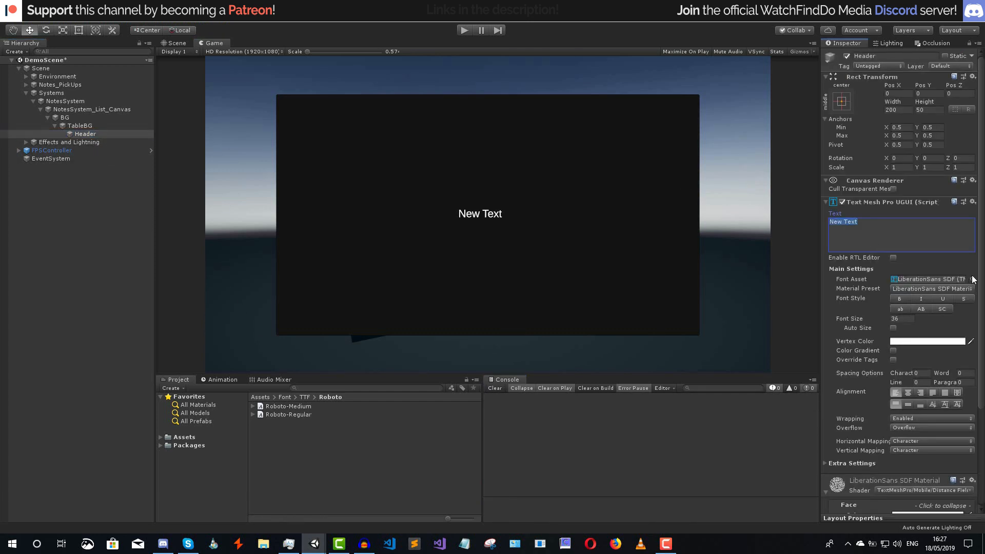
click(161, 438)
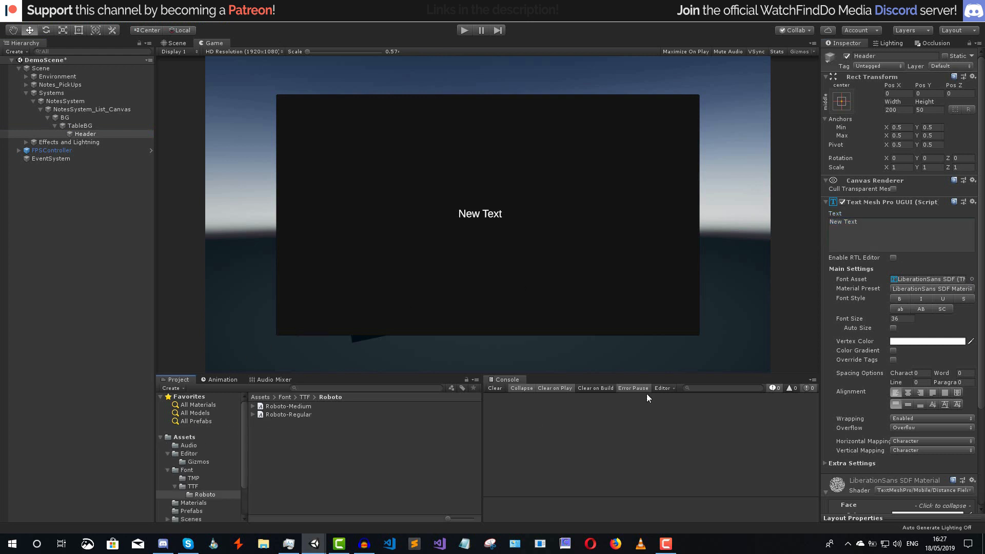
click(201, 479)
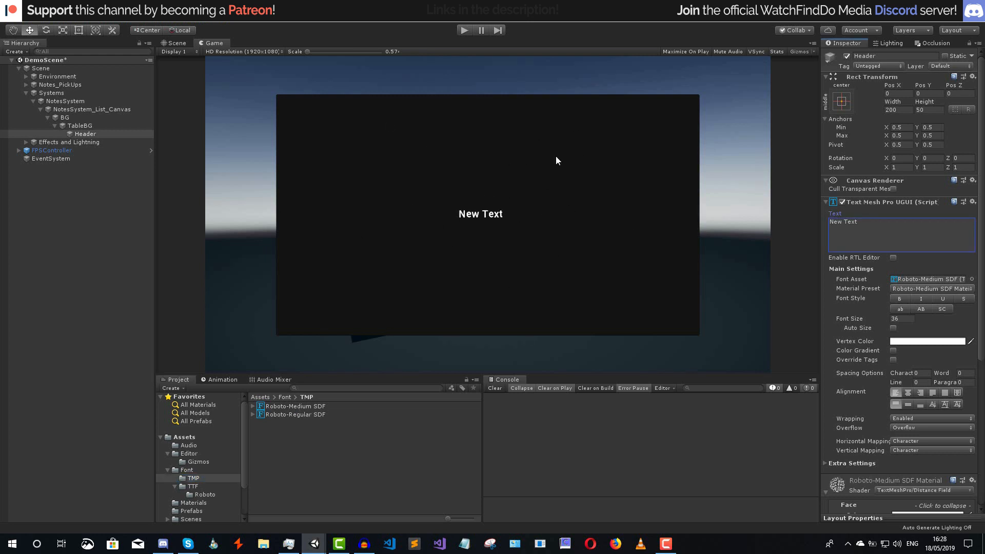
- Set the Header text to NOTES and anchor it to the top left of TableBG, including its pivot and position
click(902, 231)
text(NOTES)
click(841, 102)
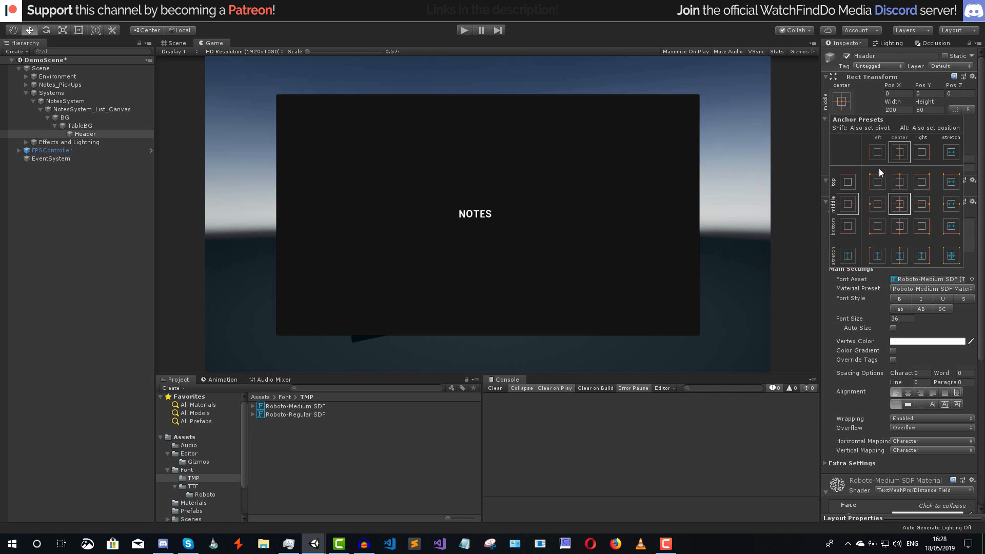
key(alt)
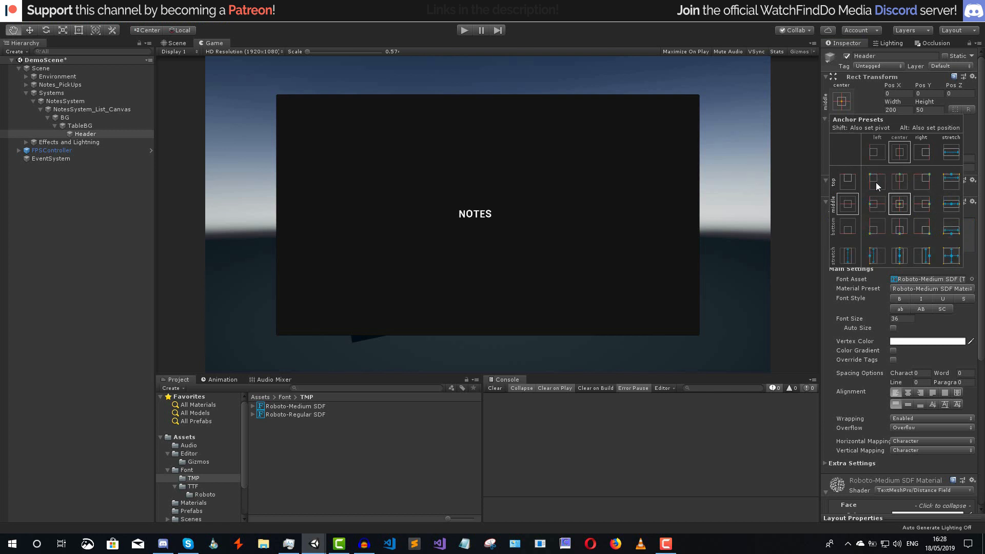
alt+shift+click(876, 181)
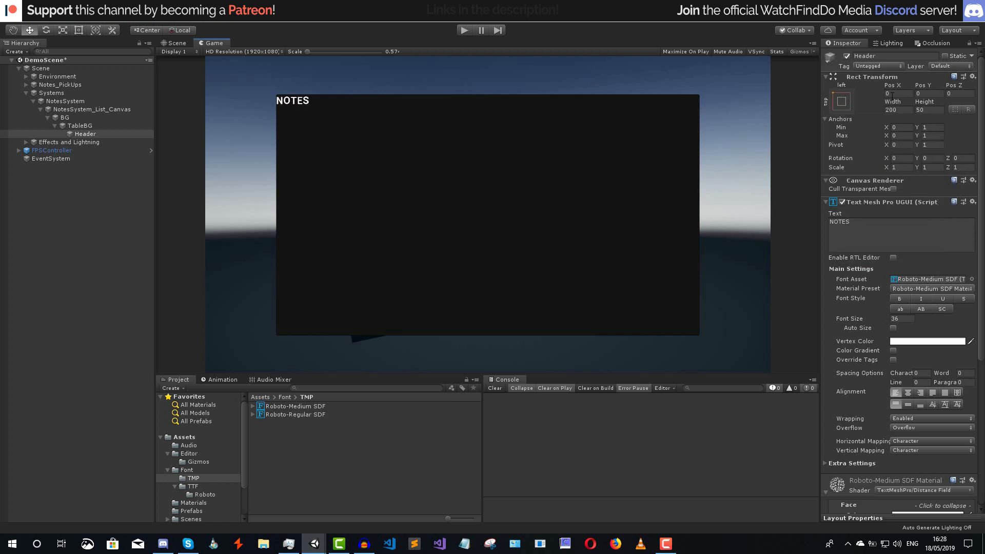
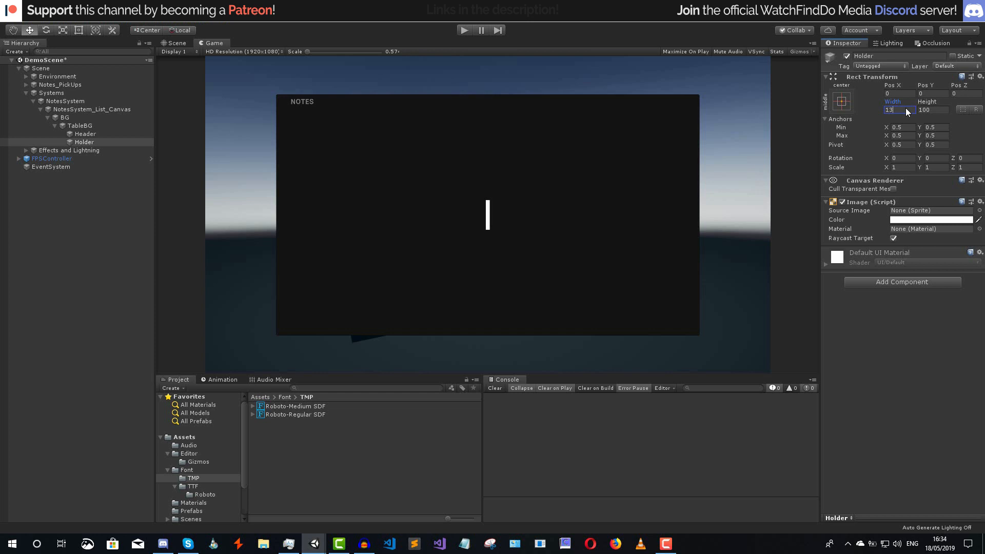
- Size the Holder image to a width of 1340 and a height of 720
text(40)
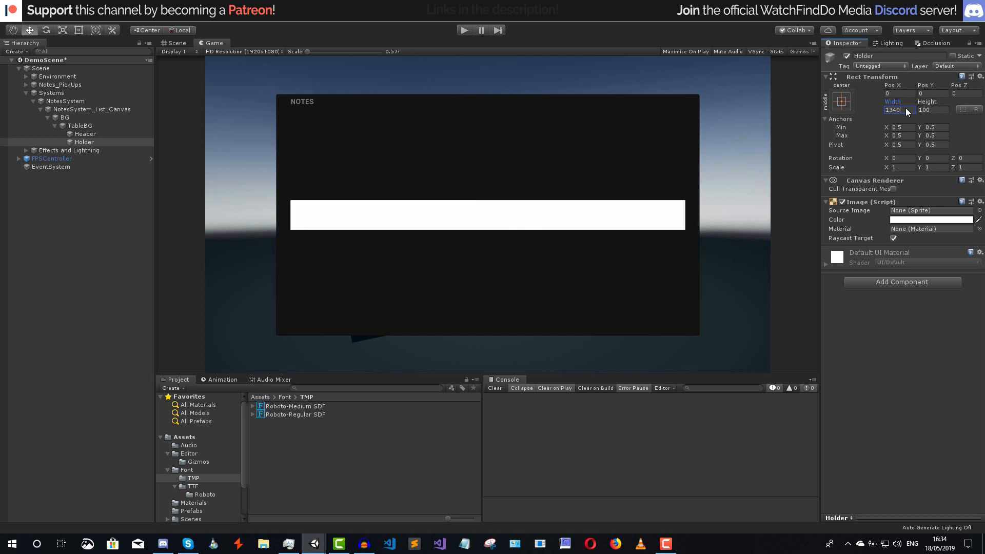
key(Tab)
text(720)
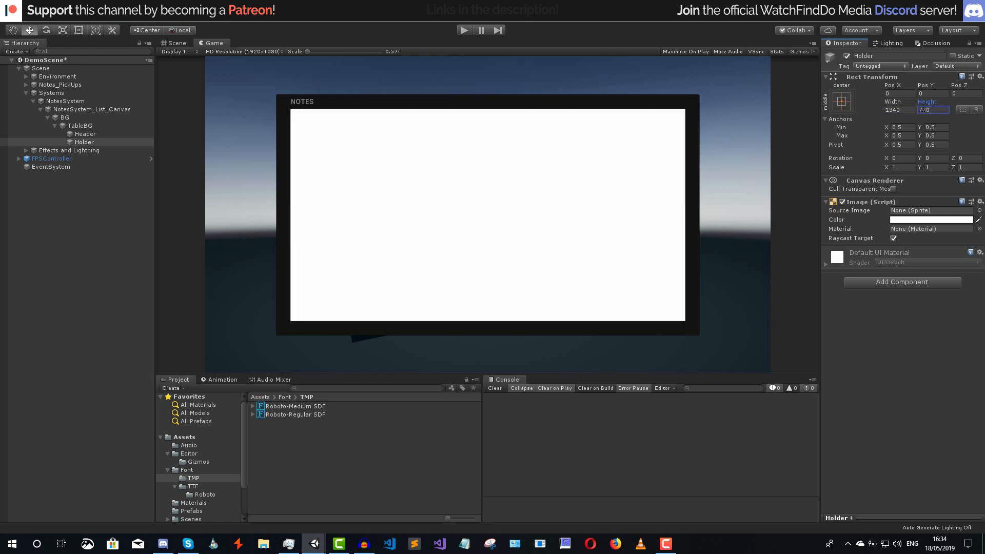
click(873, 320)
- Set the Holder image's color to an HSV value of 5 with an alpha of 50
click(905, 220)
click(398, 399)
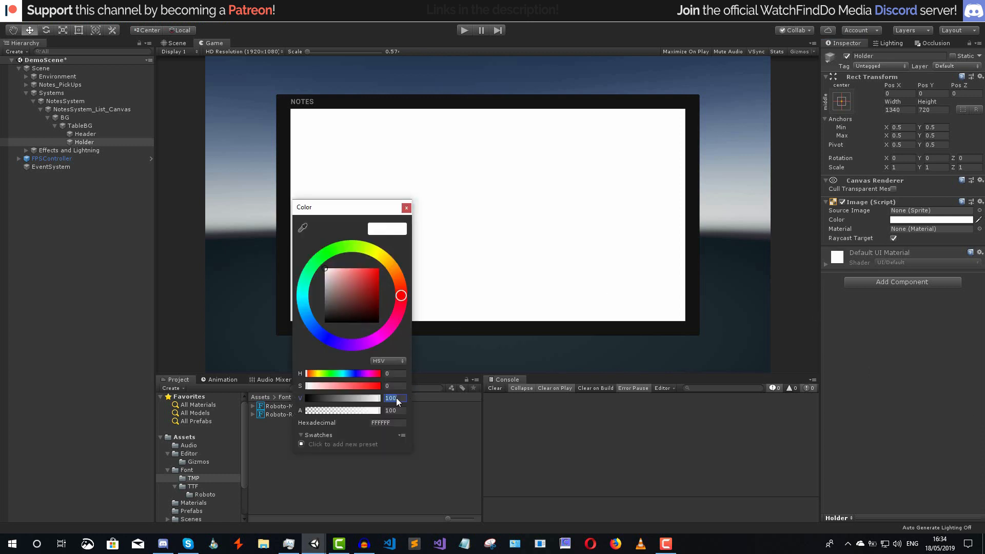
text(5)
click(401, 410)
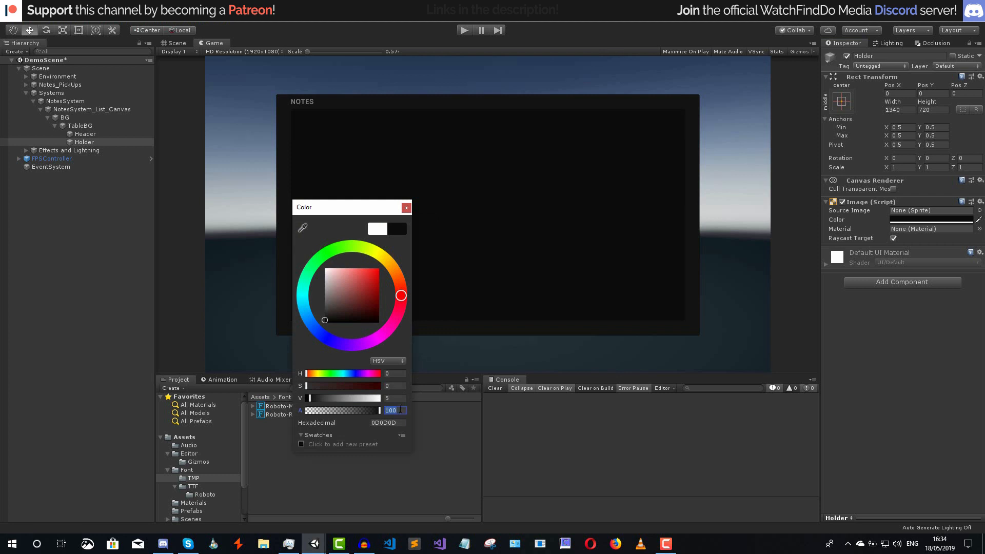
text(50)
click(459, 203)
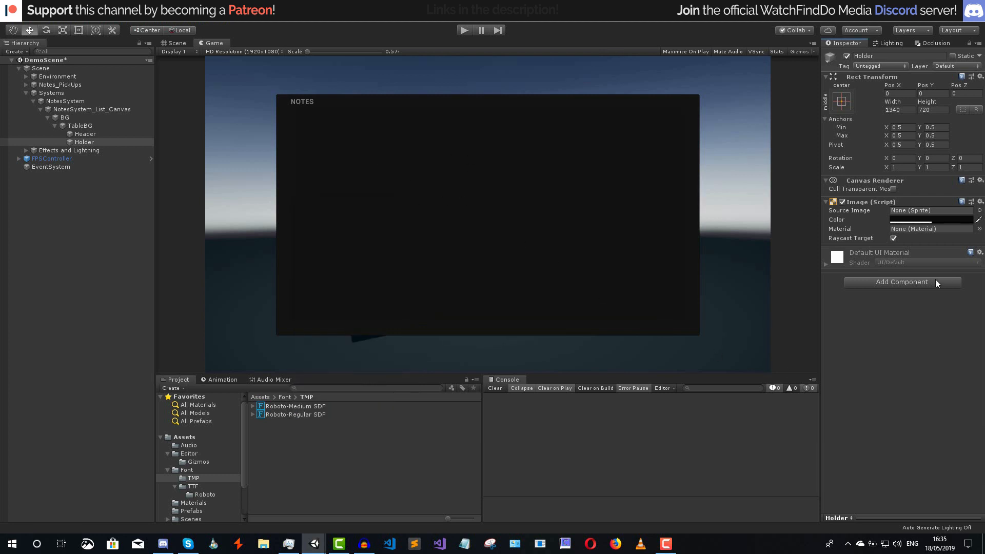
- Add the Rect Mask 2D and Scroll Rect components to Holder
click(904, 283)
text(rect)
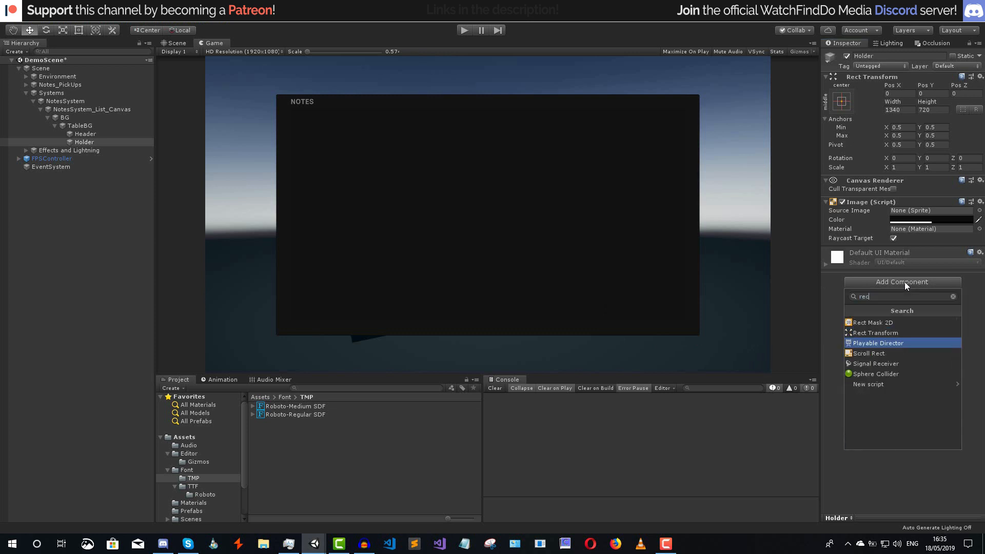
click(898, 323)
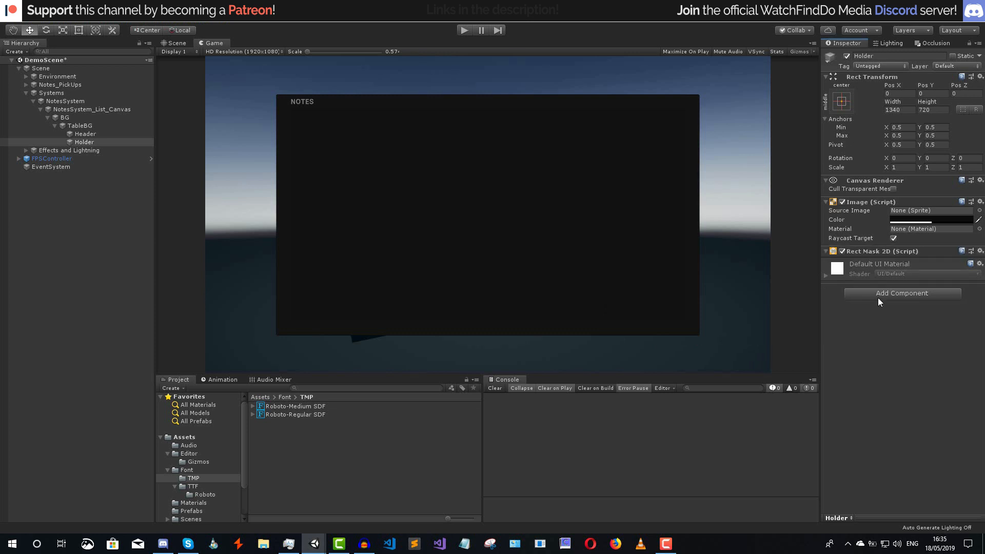
click(878, 295)
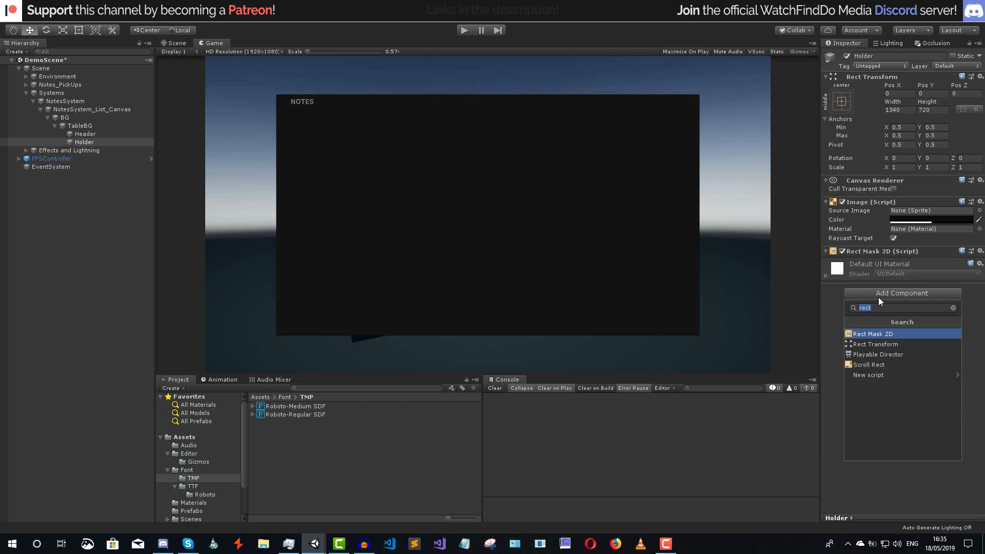
click(892, 365)
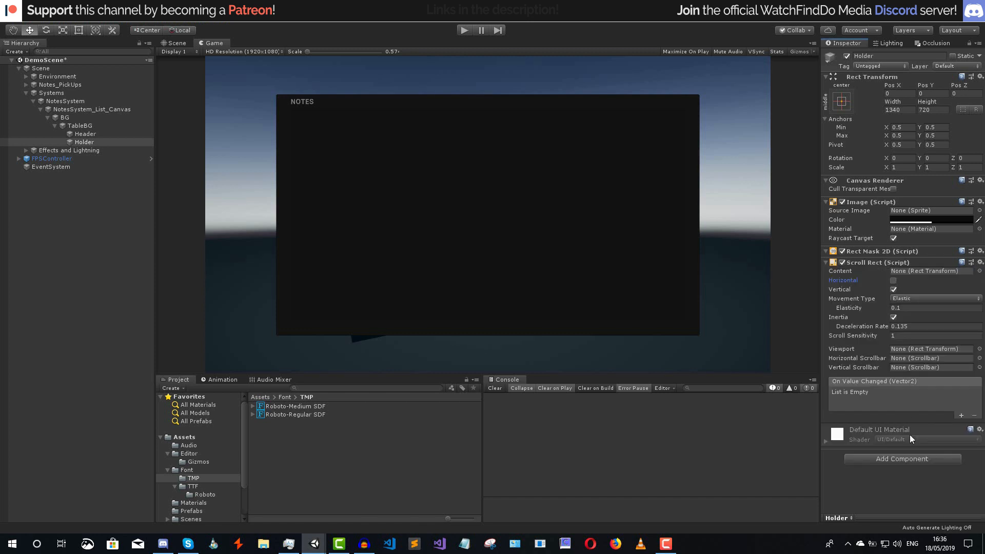
- Configure Holder's Scroll Rect with horizontal scrolling disabled, Clamped movement type and a scroll sensitivity of 25
click(894, 280)
click(906, 300)
click(931, 333)
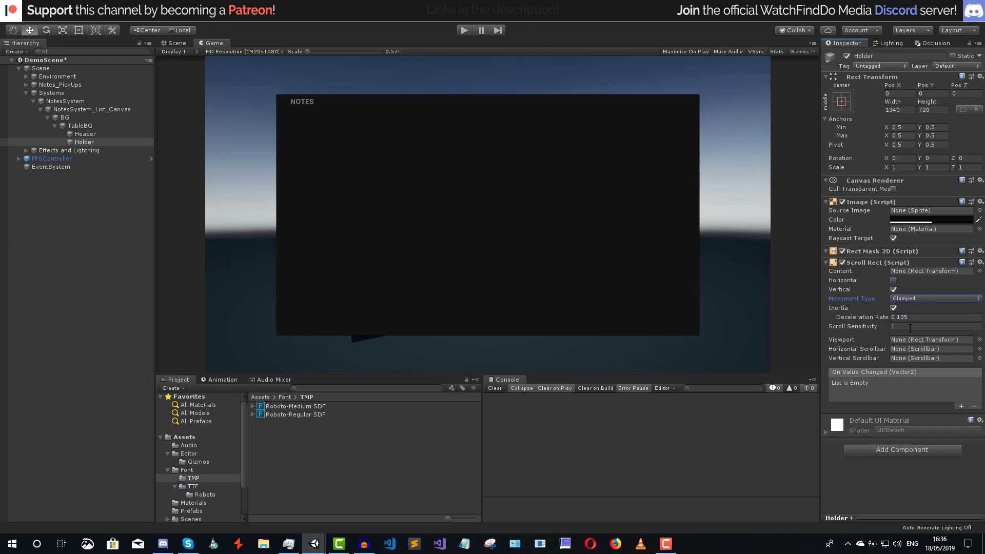
click(910, 327)
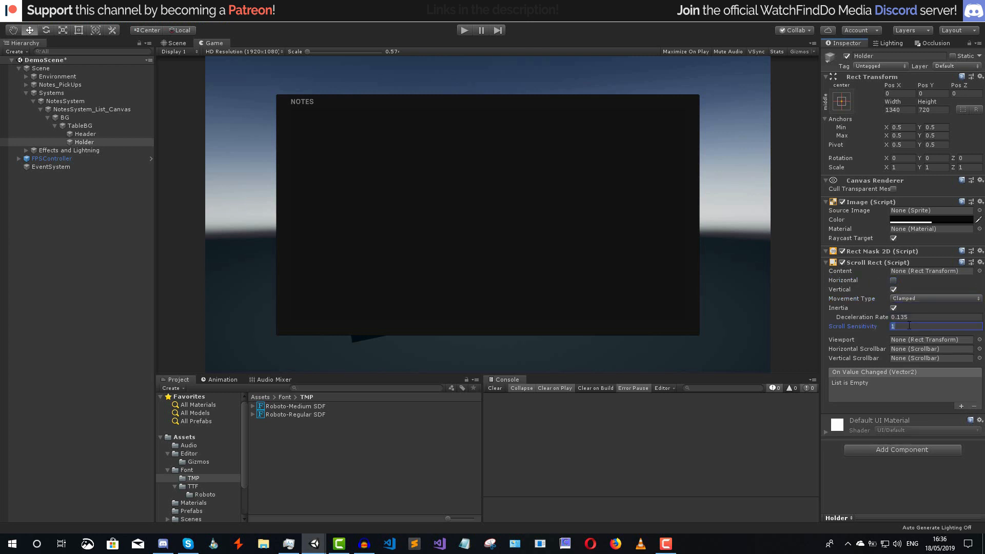
text(25)
click(894, 398)
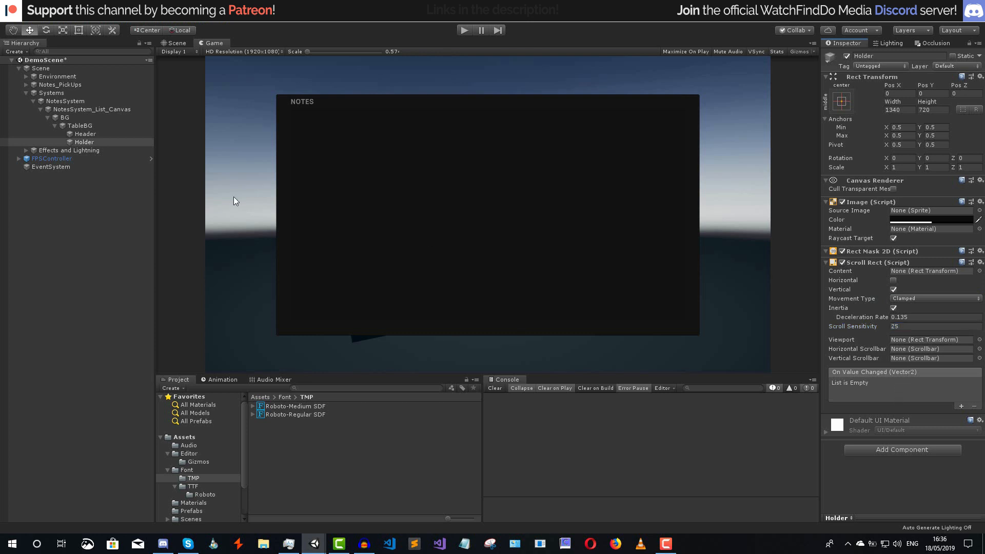
- Create a UI Scrollbar as a child of Holder and set its direction to Bottom To Top
right_click(102, 141)
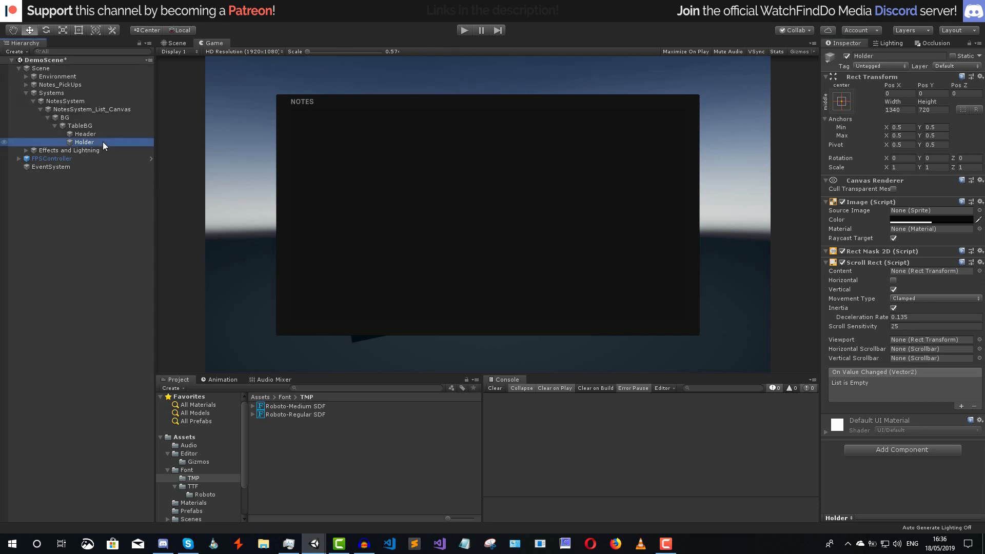
mouse_move(156, 318)
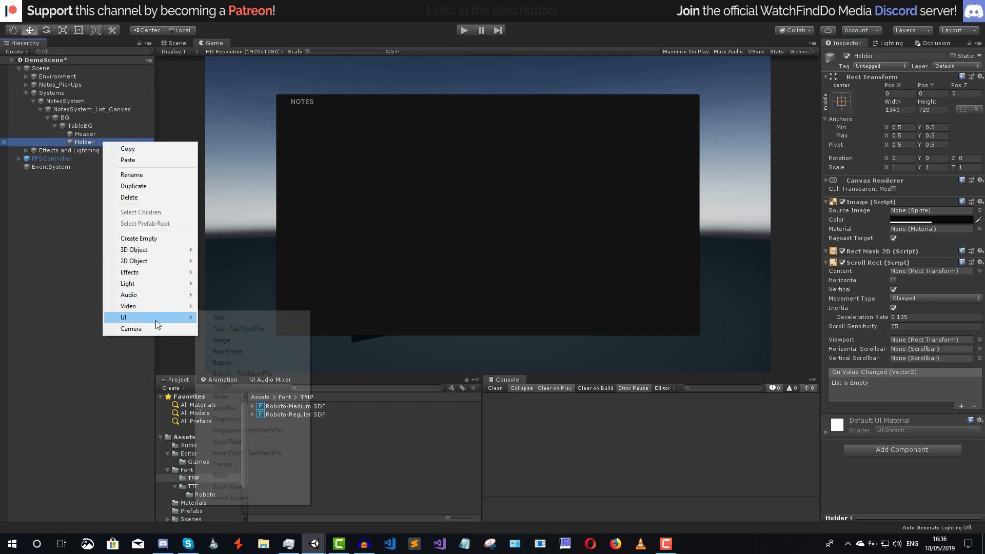
click(250, 407)
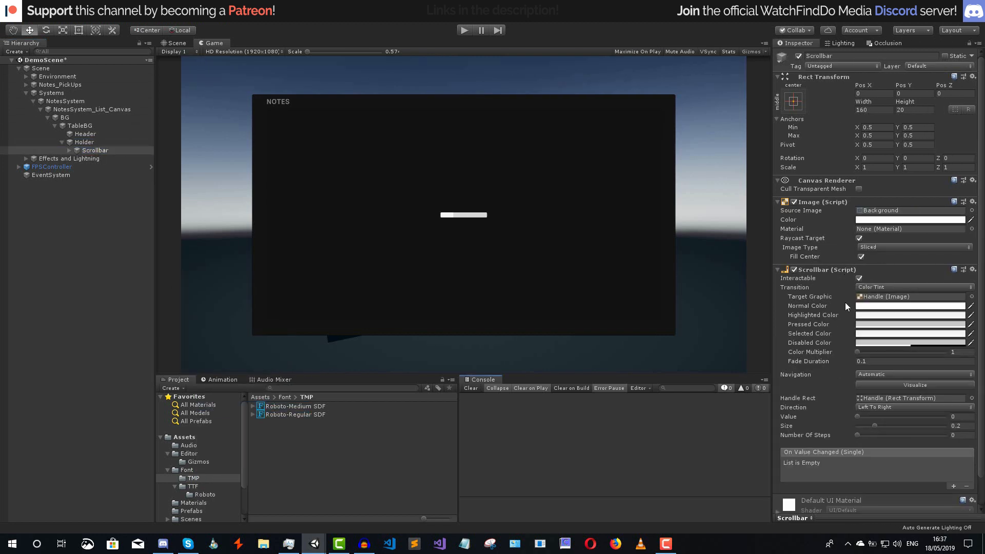
click(863, 407)
click(881, 442)
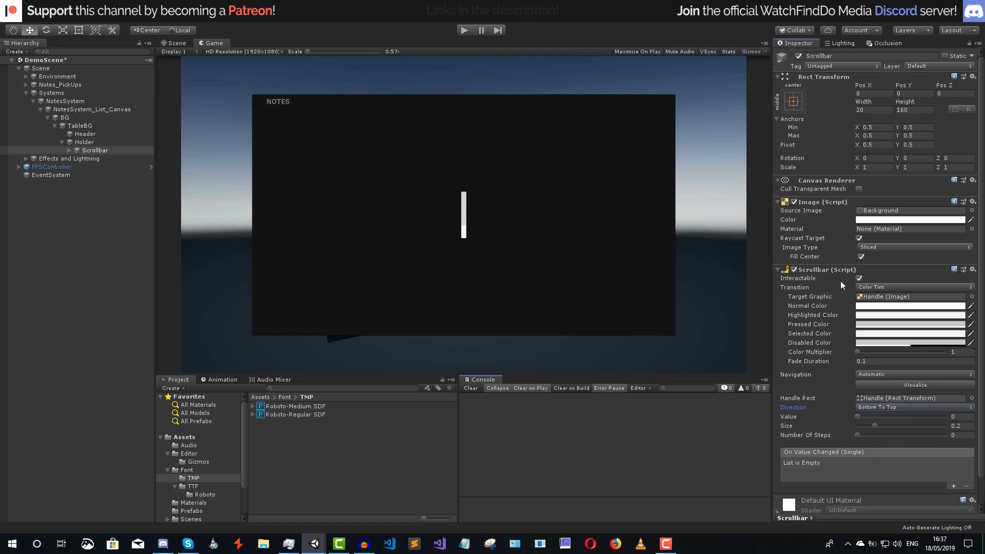
- Anchor the Scrollbar to Holder's right edge with vertical stretch, including pivot and position, and set its width to 25
click(793, 106)
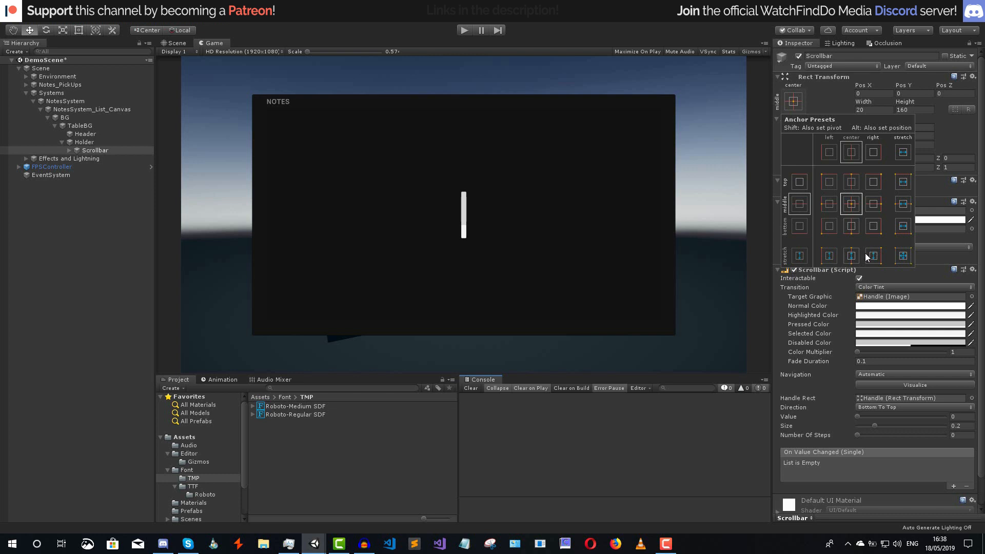
key(shift+alt)
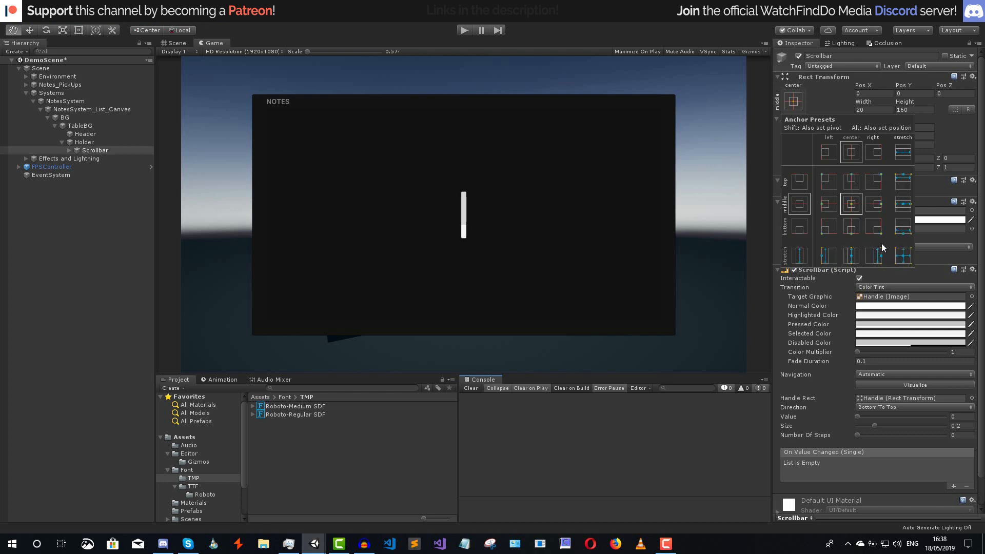
alt+shift+click(880, 259)
click(875, 110)
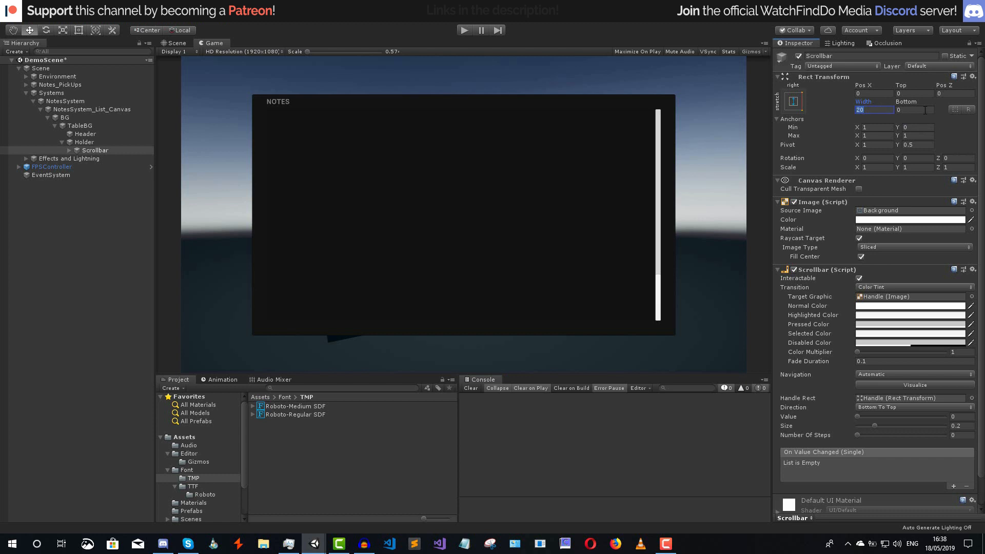
text(25)
key(Return)
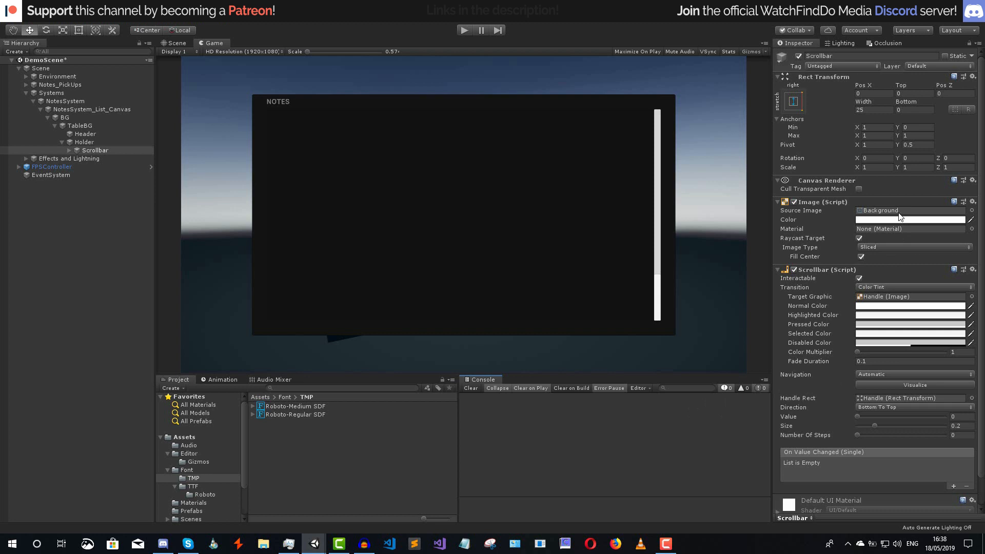
- Remove the Scrollbar's source image and set its image color to an HSV value of 10 with an alpha of 50
click(899, 212)
key(Delete)
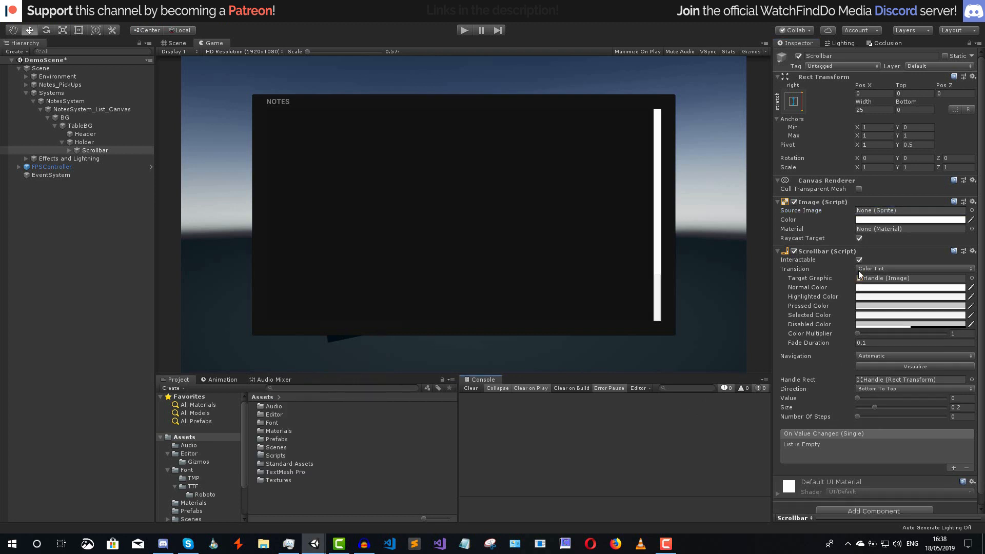
click(872, 221)
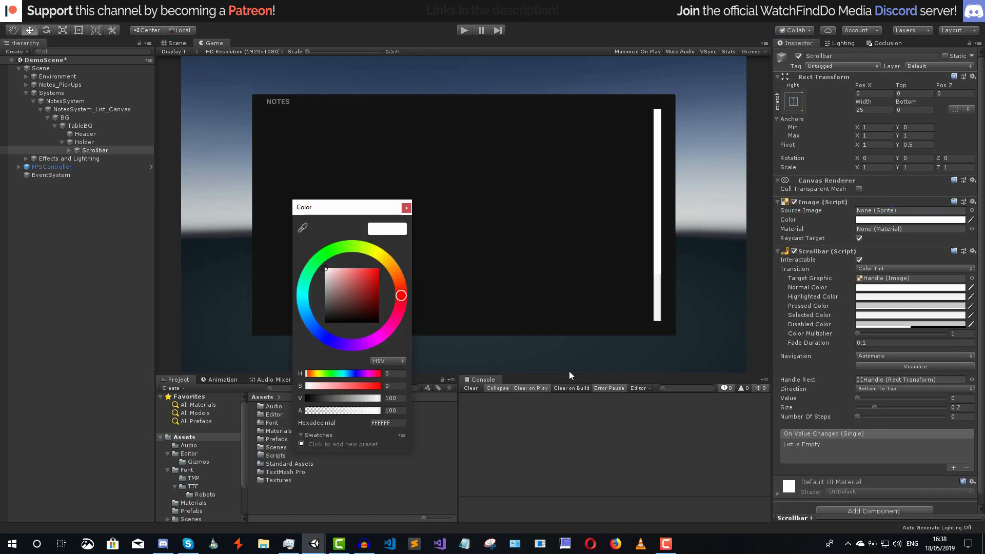
click(399, 399)
text(10)
click(404, 413)
text(50)
key(Return)
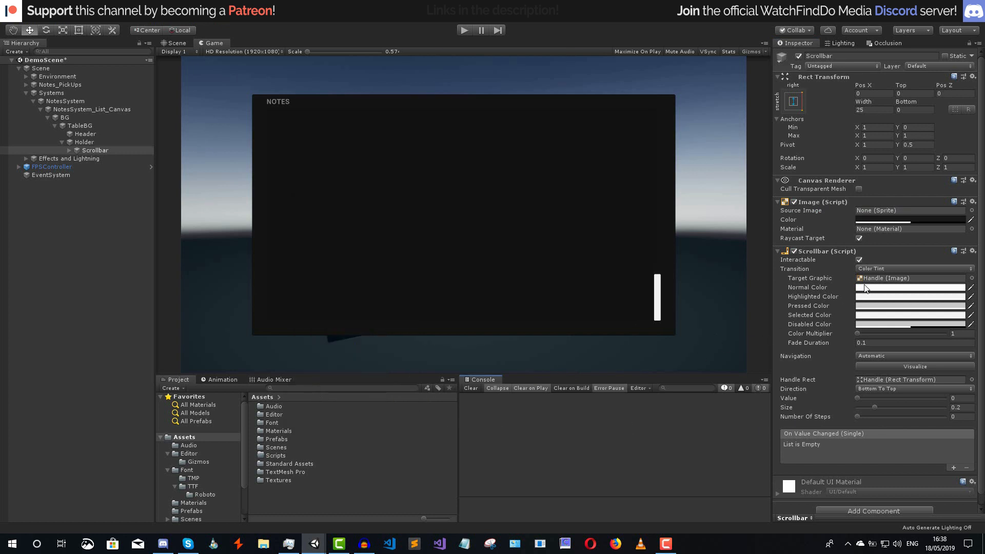
- Raise the Scrollbar's Disabled Color to full brightness and set its Normal Color alpha to 10
click(879, 323)
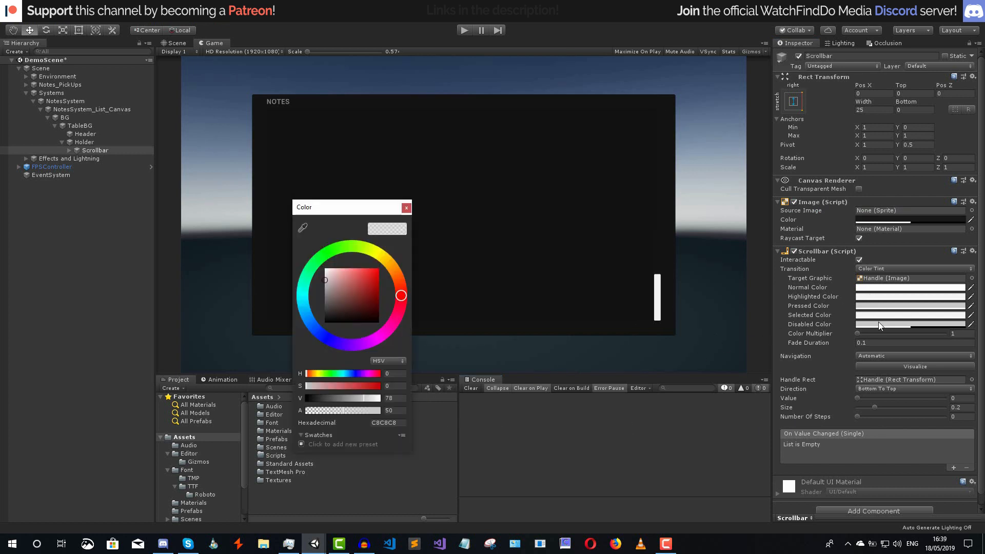
drag(362, 399, 497, 398)
click(571, 450)
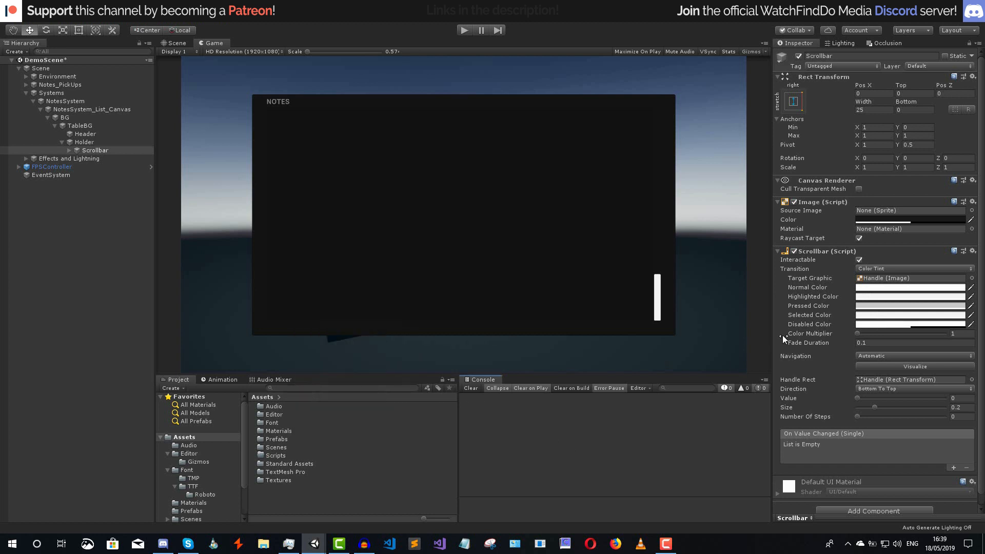
click(875, 288)
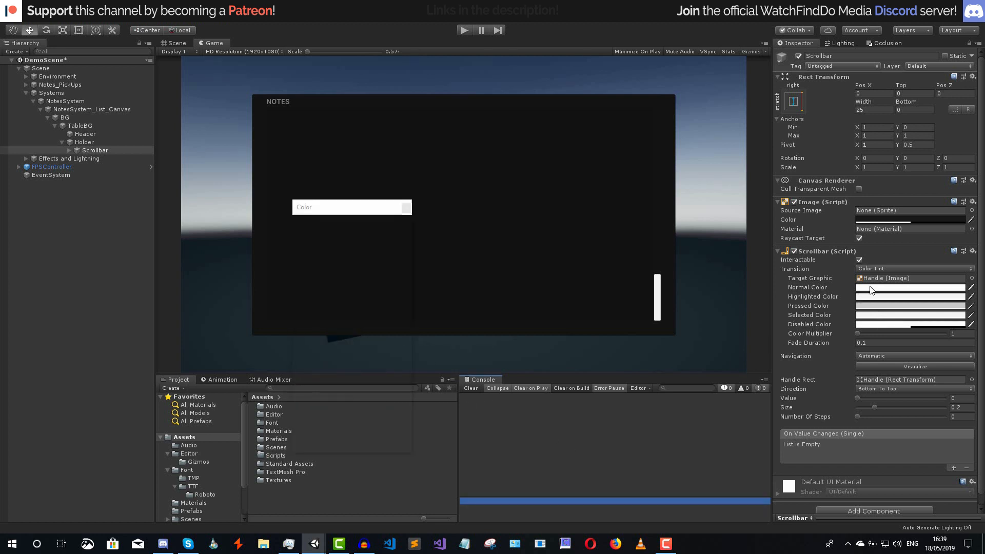
click(402, 411)
text(10)
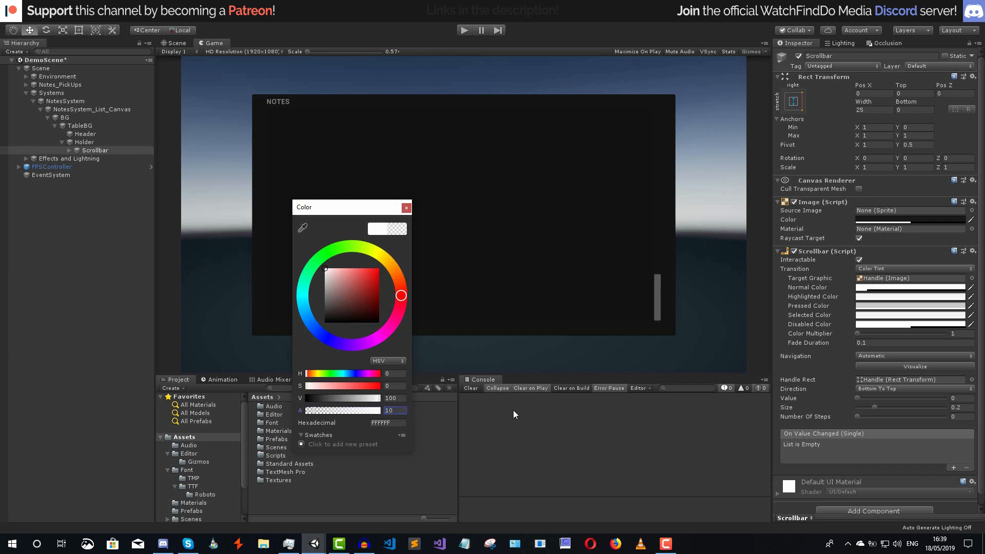
- Set the Scrollbar's Highlighted Color to an HSV value of 100 with an alpha of 25
click(622, 442)
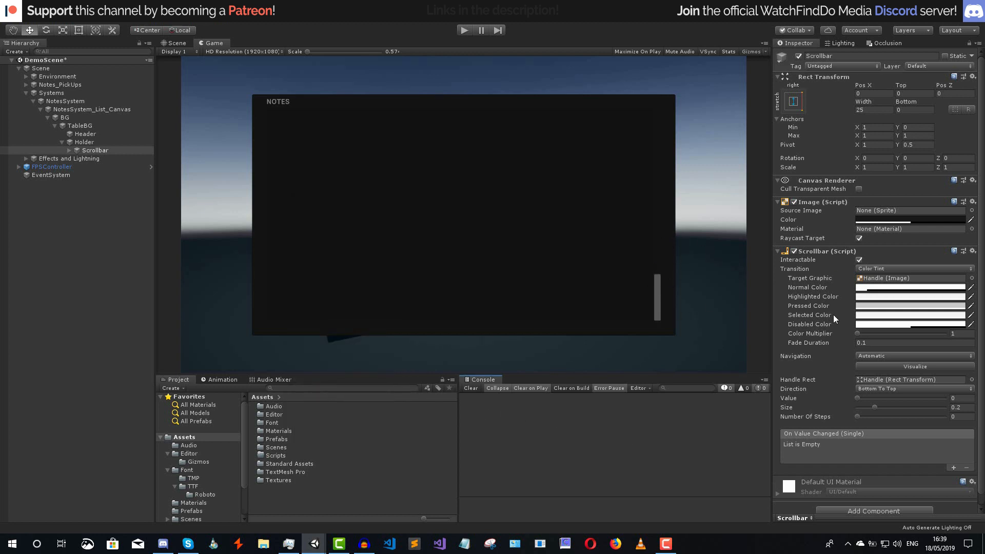
click(868, 298)
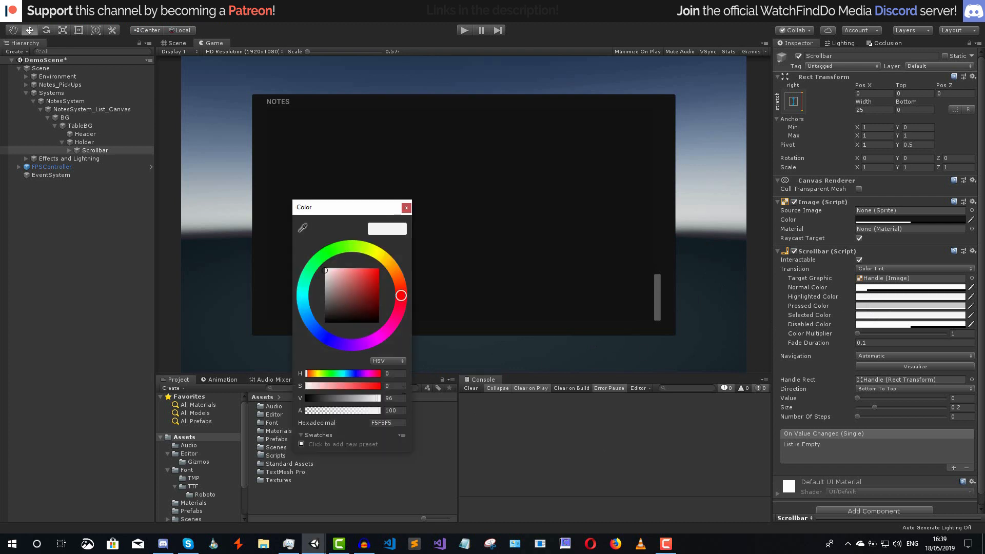
click(392, 411)
text(25)
click(394, 399)
text(100)
click(587, 456)
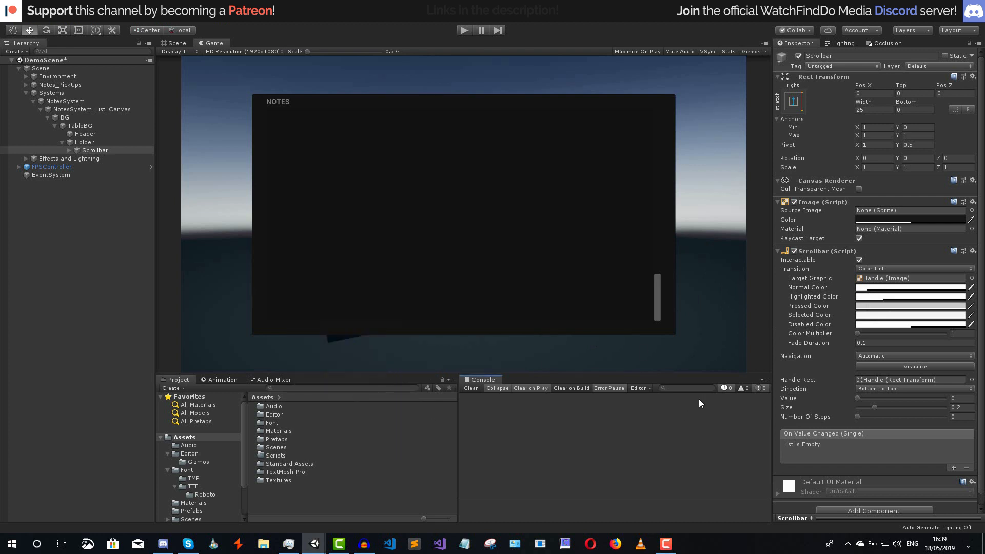
- Set the Scrollbar's Pressed Color to an HSV value of 100 with an alpha of 15
click(867, 306)
click(394, 398)
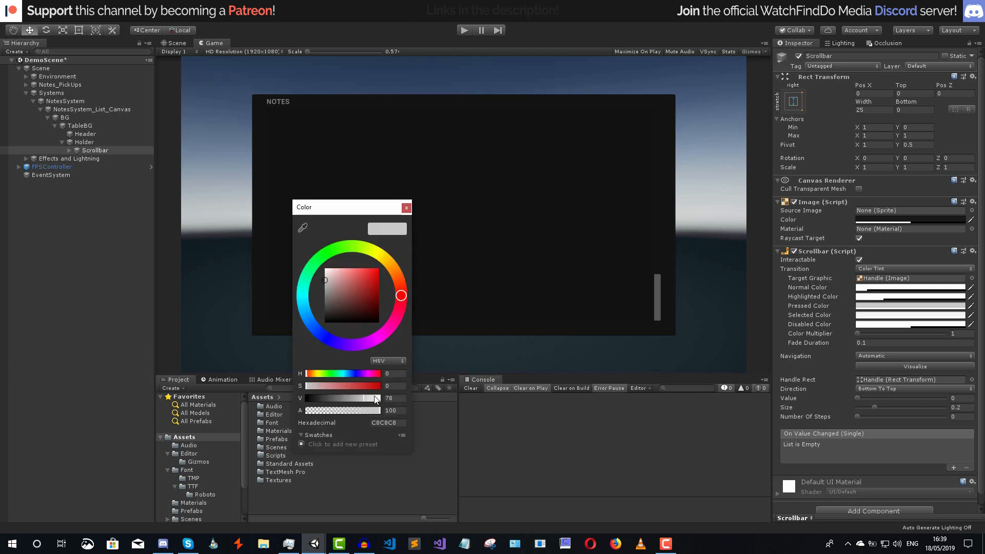
text(100)
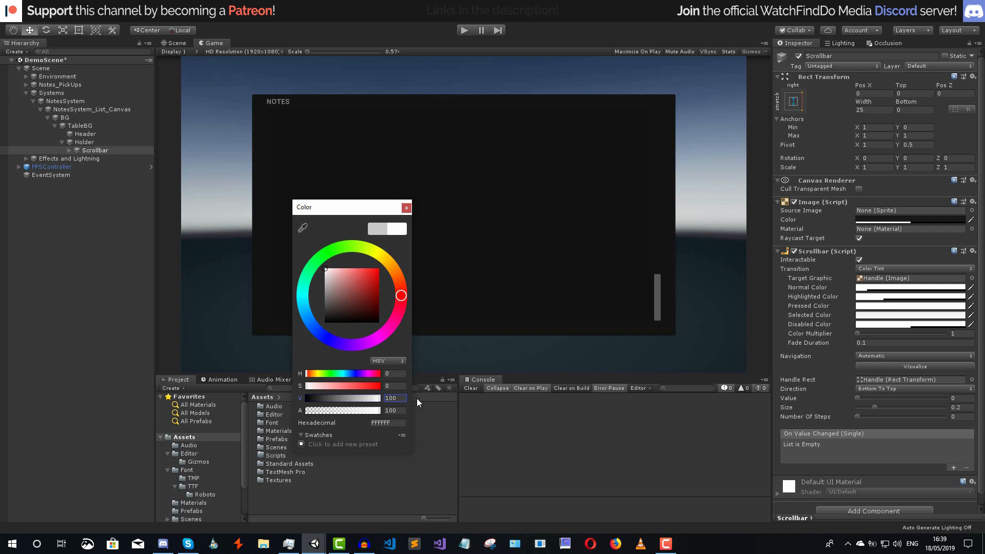
click(394, 408)
text(15)
click(505, 429)
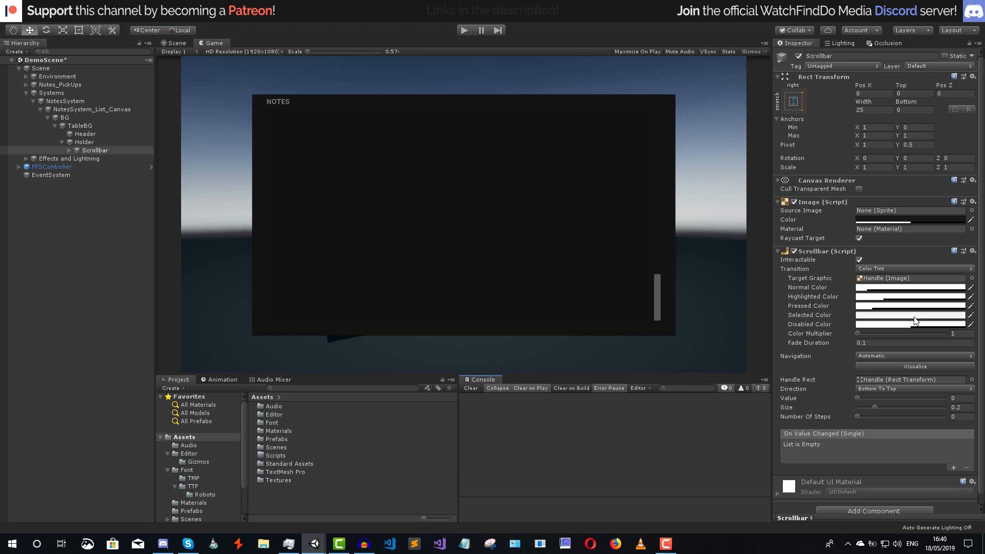
- Set the Scrollbar's Selected Color to an HSV value of 100 with an alpha of 10
click(915, 316)
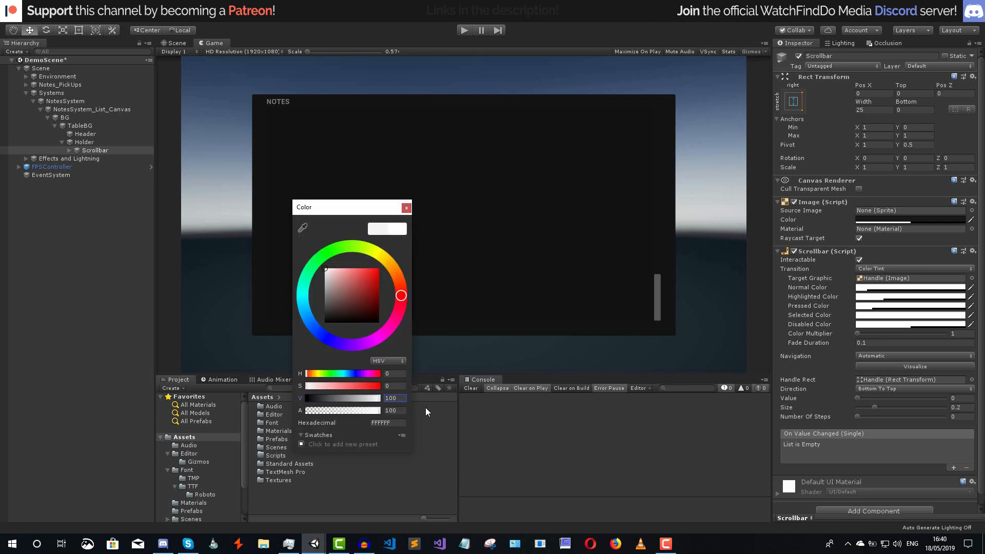
click(394, 411)
text(10)
click(503, 429)
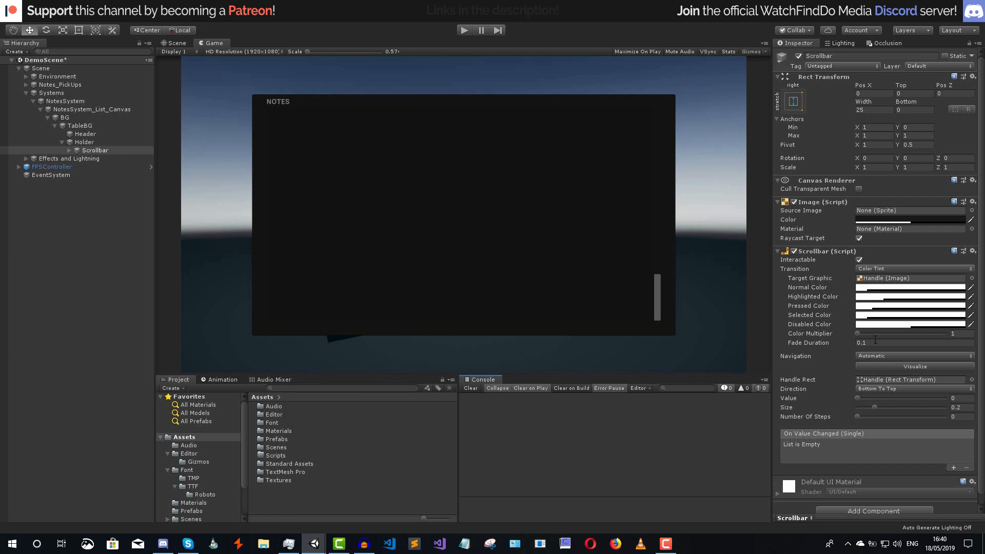
- Set the Scrollbar's Navigation to None
click(873, 327)
click(865, 356)
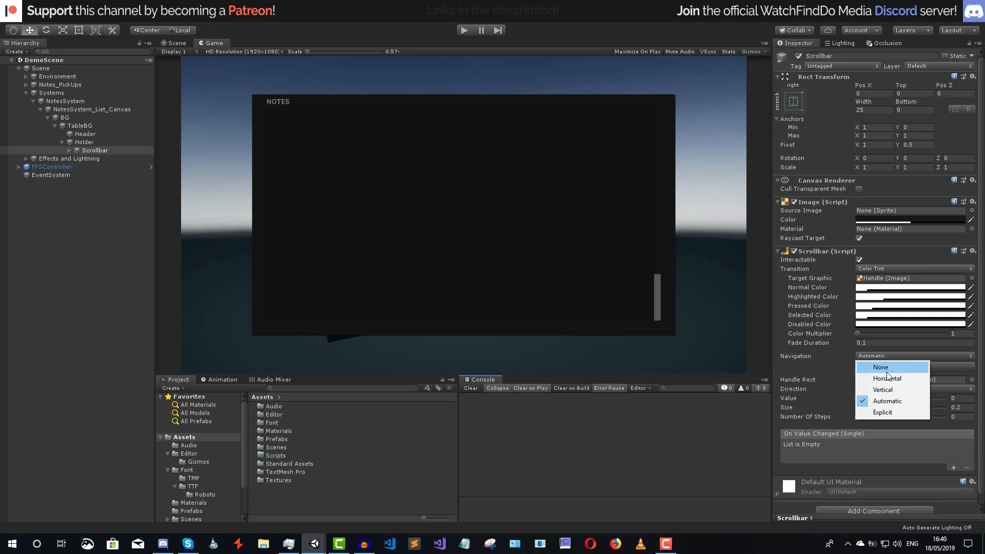
click(880, 367)
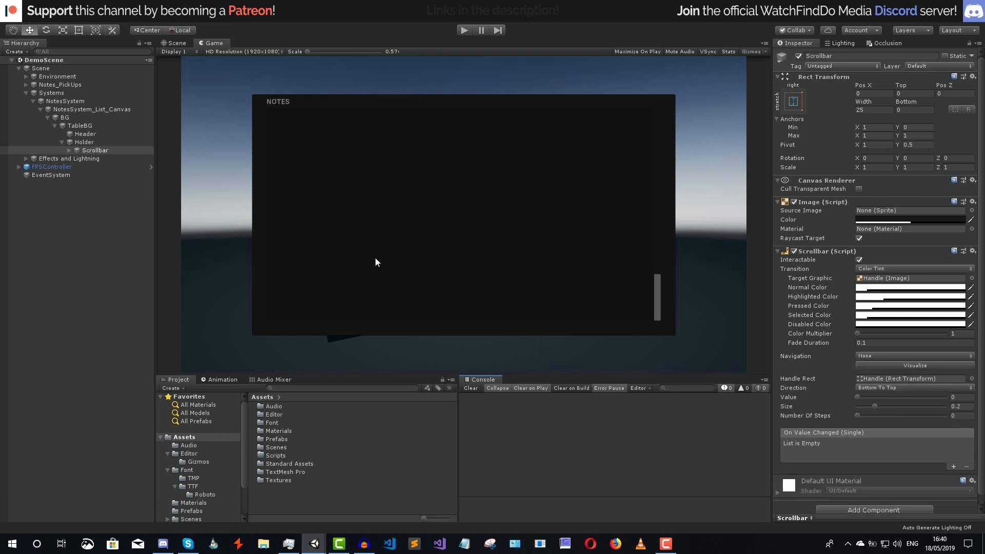
- Narrow the Scrollbar's Handle symmetrically in the Scene view to left and right offsets of about -6.5, save the scene and return to the Game view
click(69, 151)
click(106, 166)
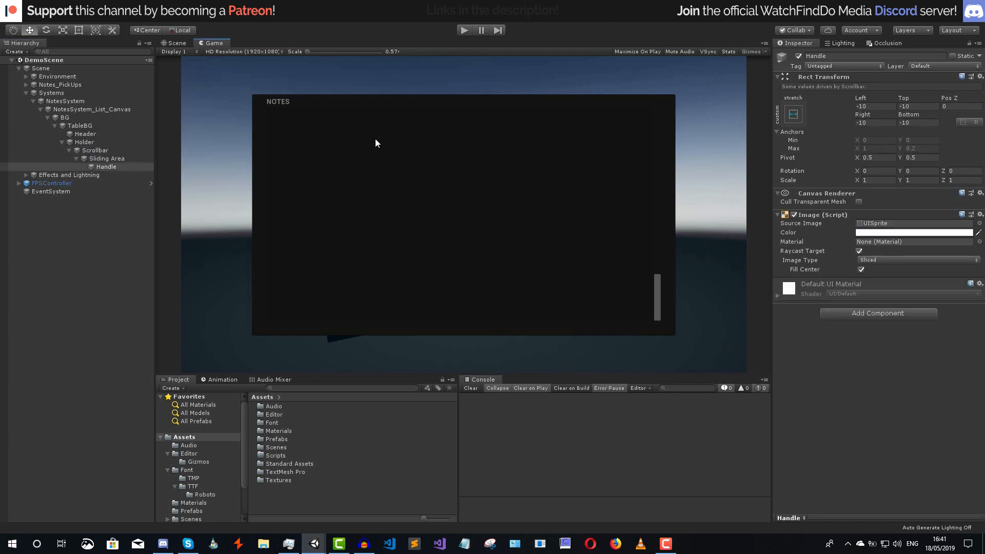
click(177, 43)
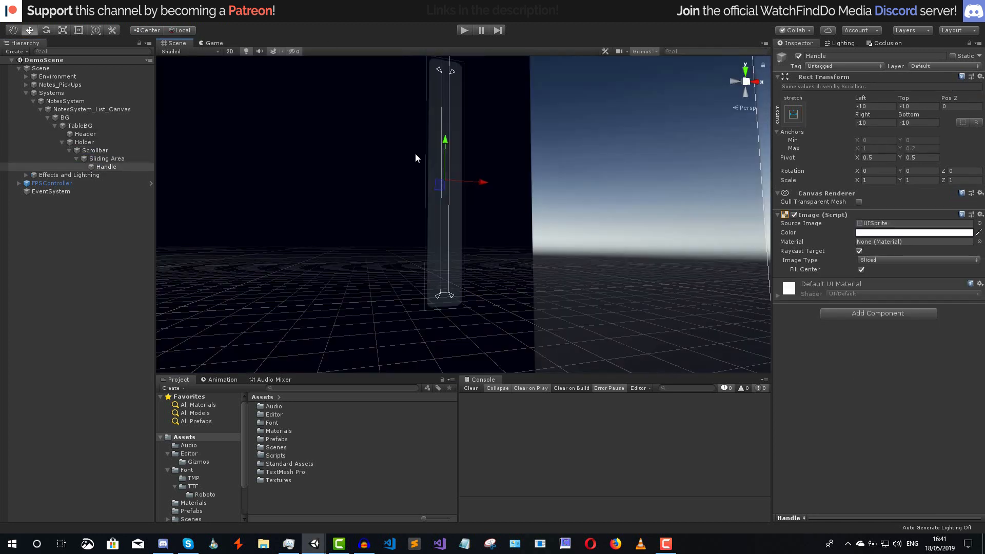
click(79, 30)
key(2)
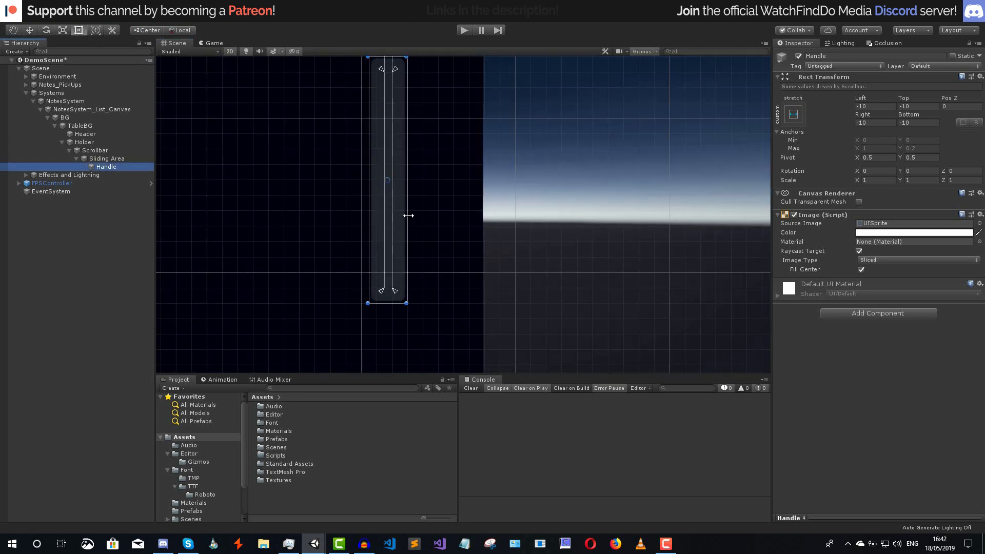
drag(409, 215, 390, 207)
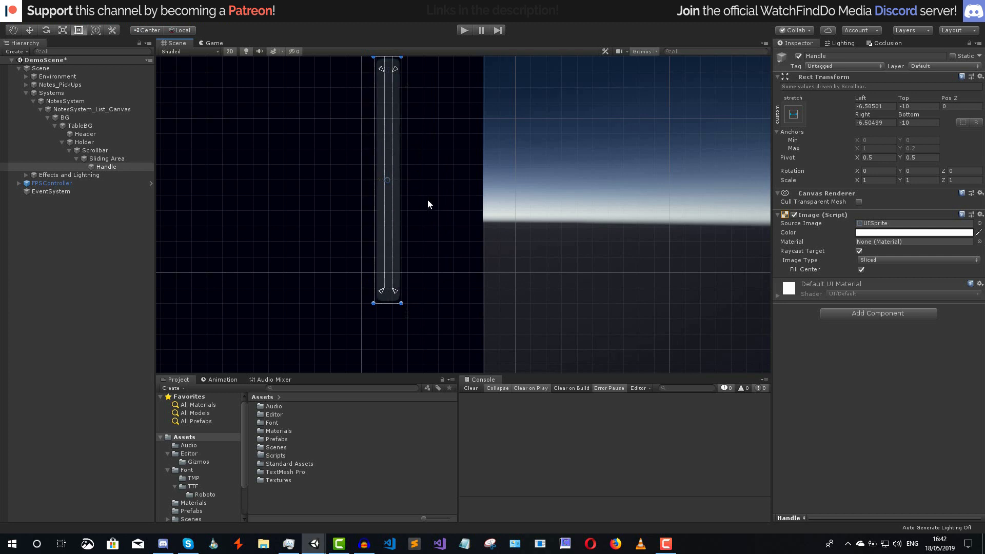
key(ctrl+s)
click(221, 45)
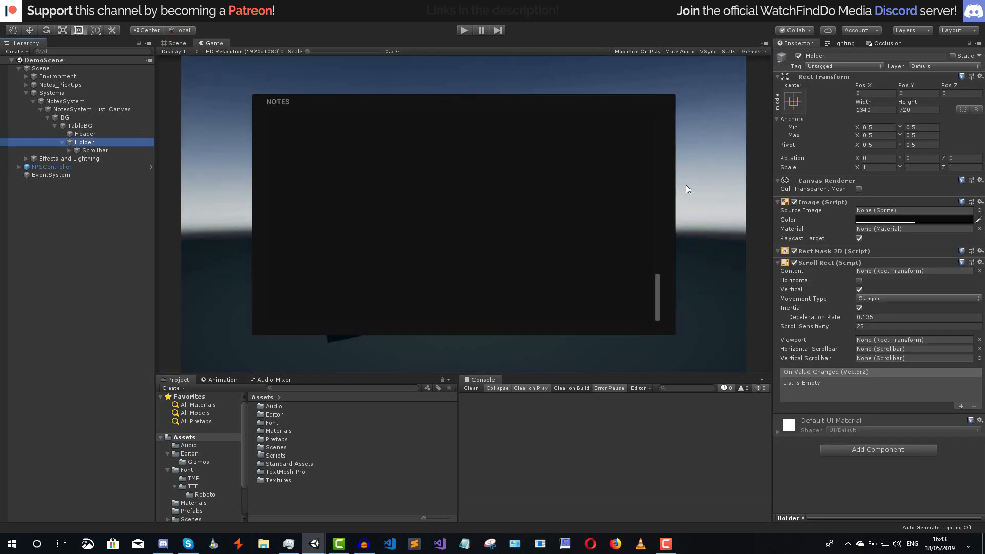
- Create an empty child object in Holder above the Scrollbar and name it Content
right_click(96, 141)
mouse_move(129, 315)
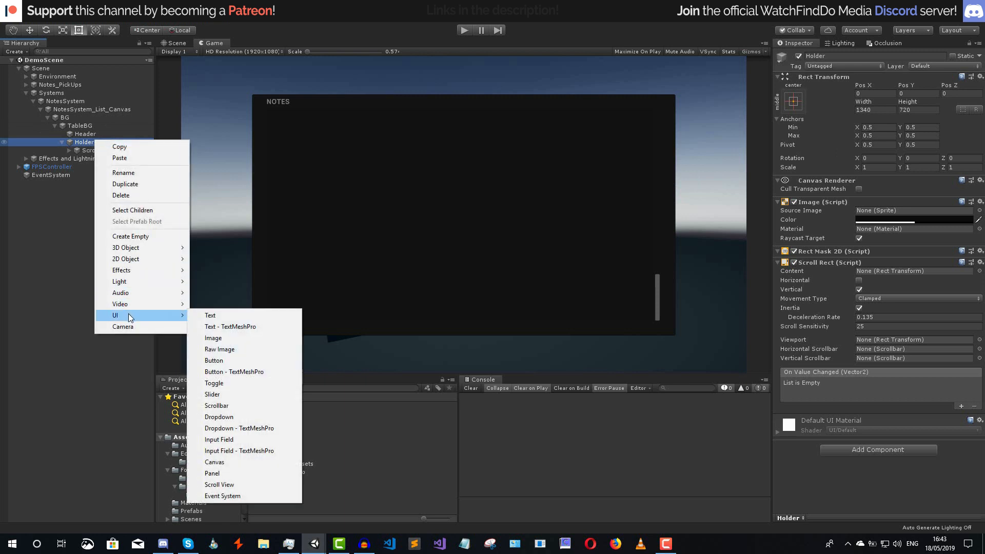
click(144, 240)
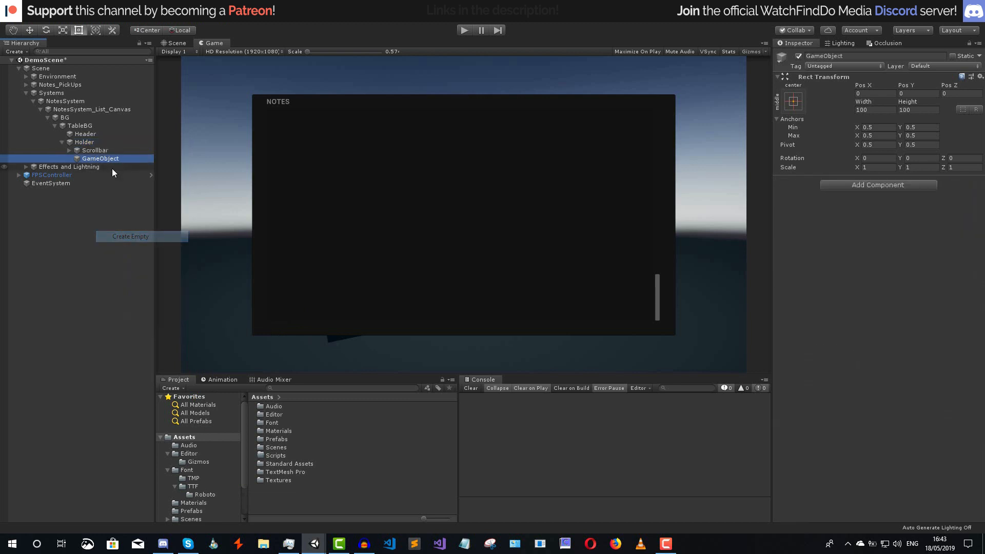
click(826, 56)
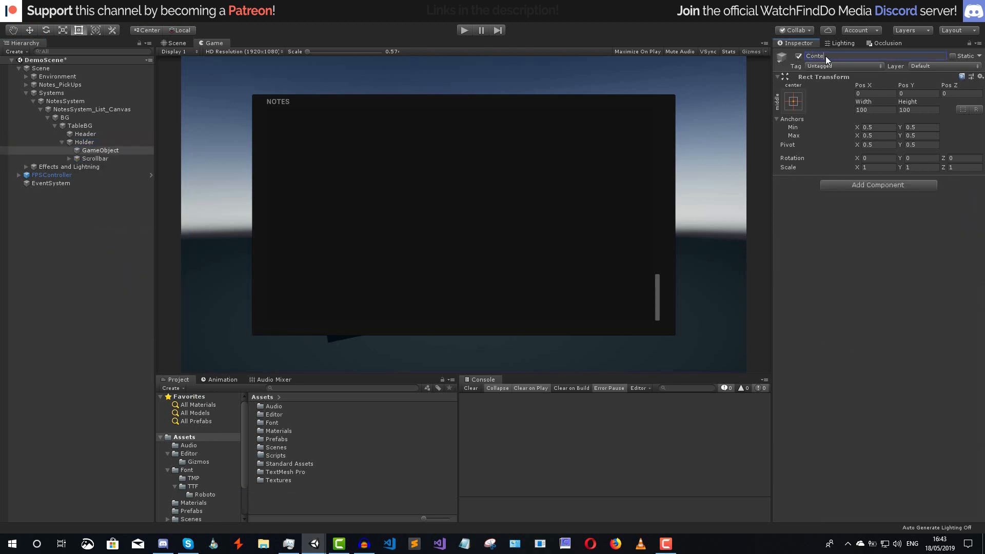
key(Return)
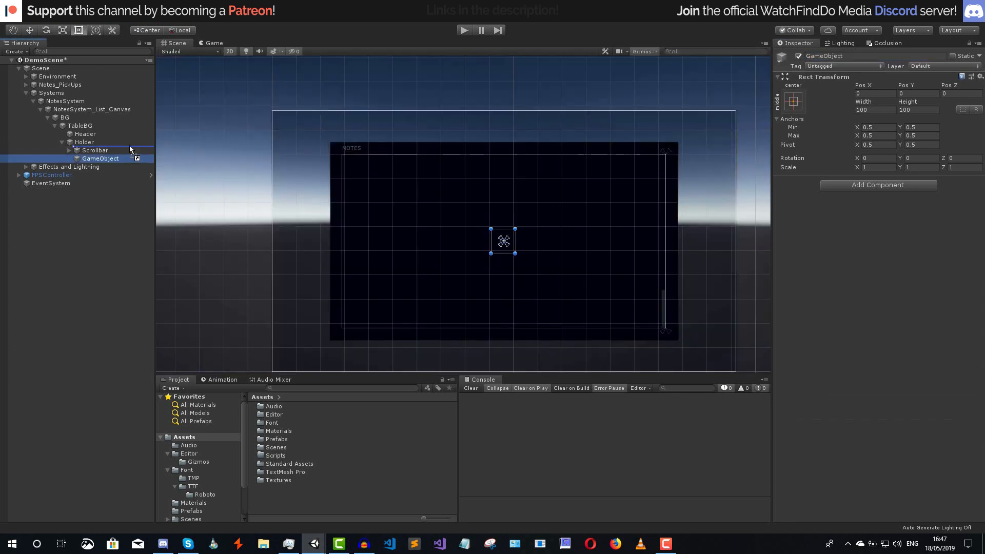
- Anchor Content to Holder's top edge with horizontal stretch, including pivot and position
click(801, 97)
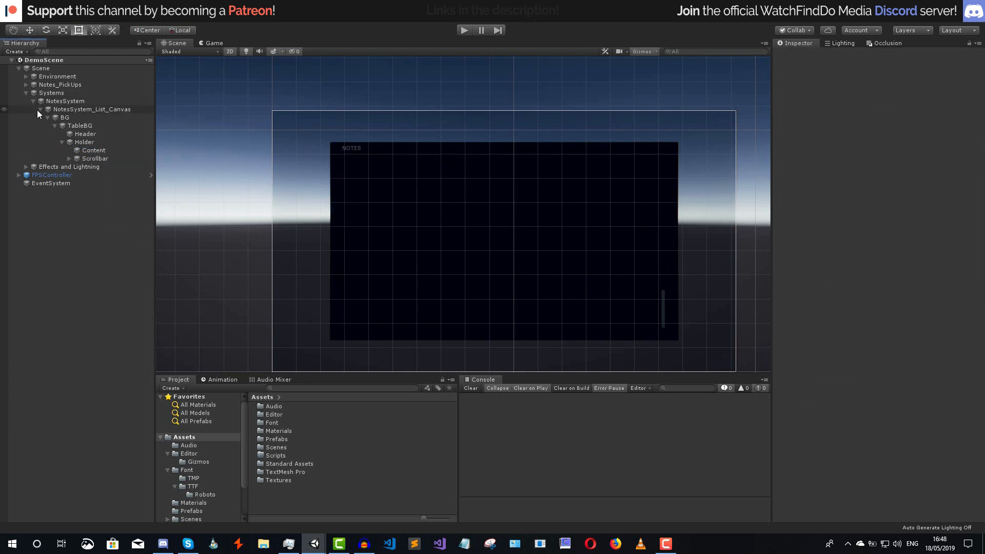
click(40, 109)
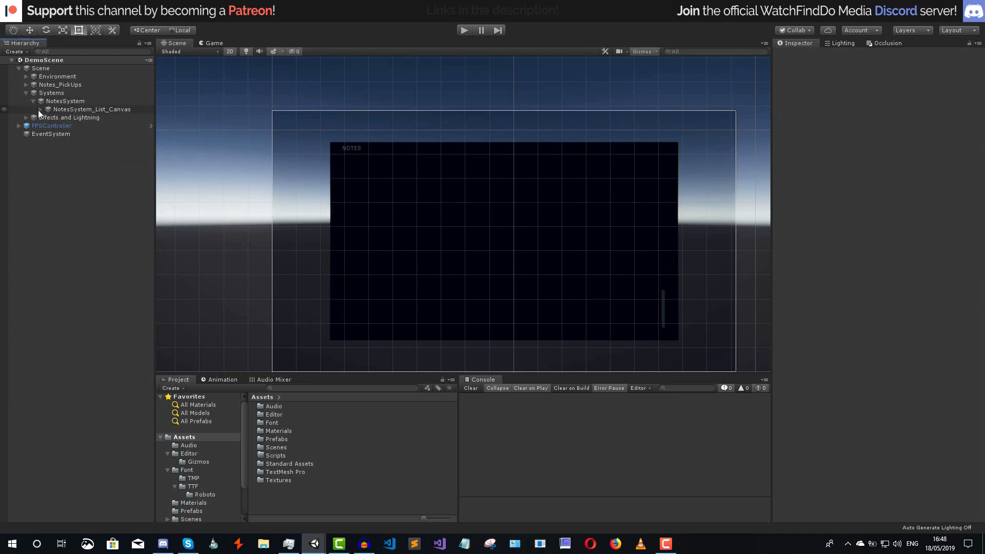
click(88, 108)
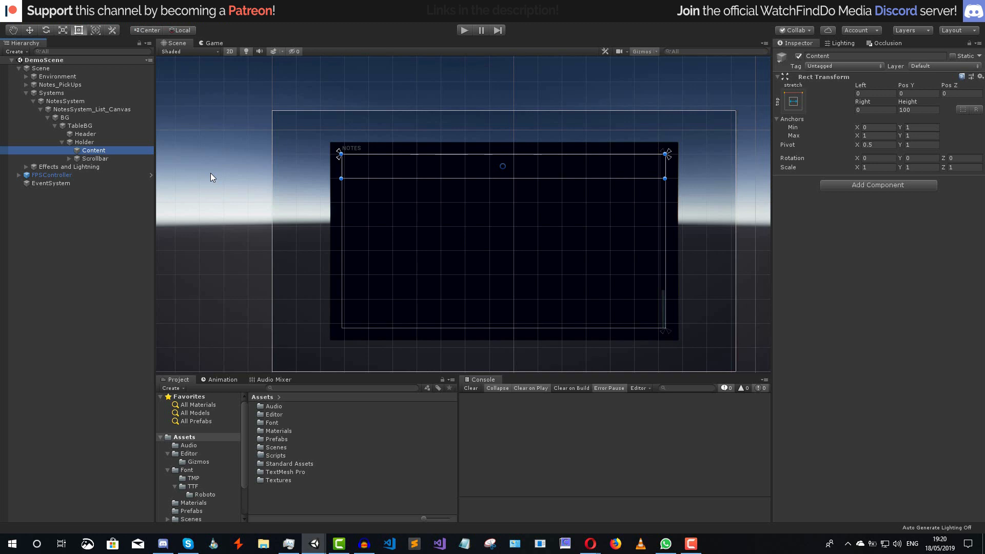
- Create a UI Image as a child of Content and anchor it to the top edge with horizontal stretch, including pivot and position
right_click(102, 152)
mouse_move(154, 324)
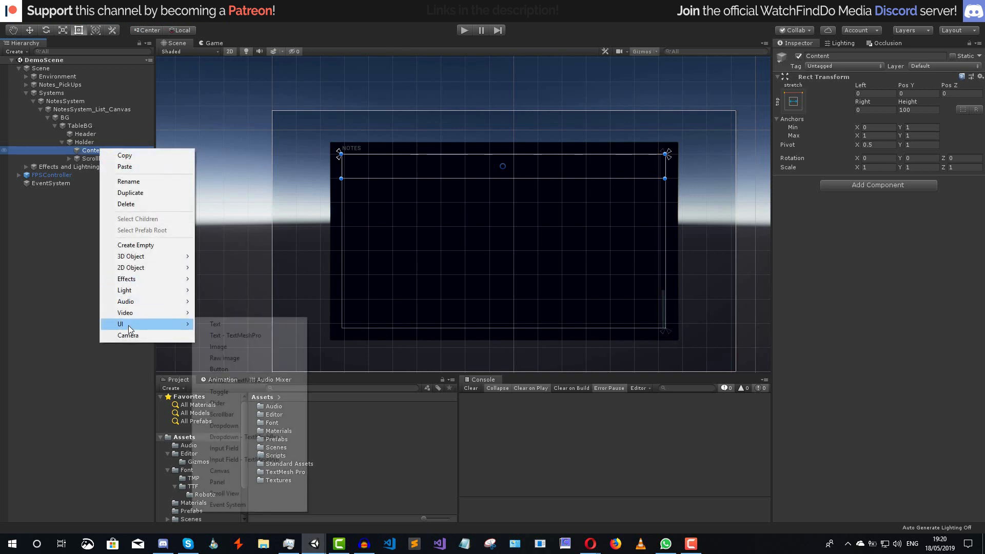
click(224, 347)
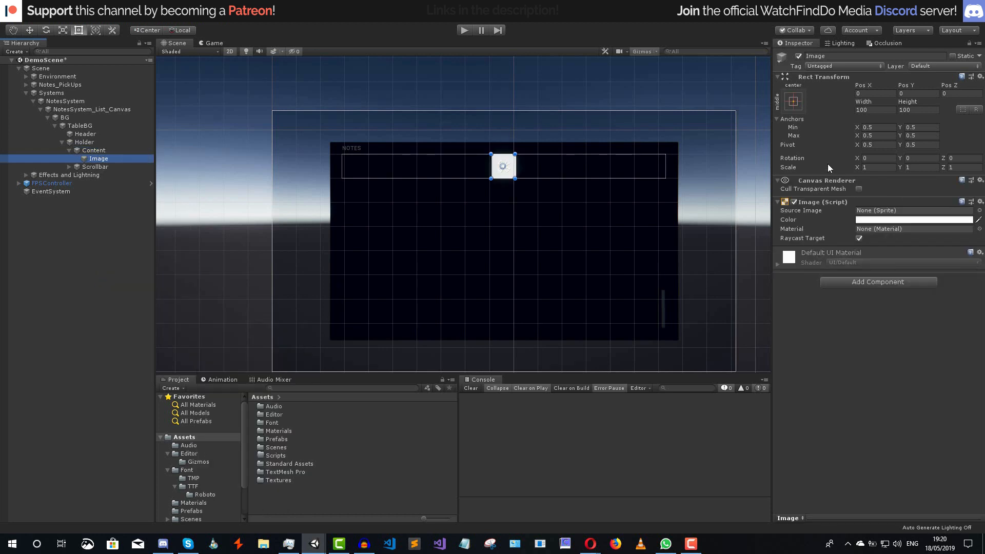
click(799, 107)
click(870, 272)
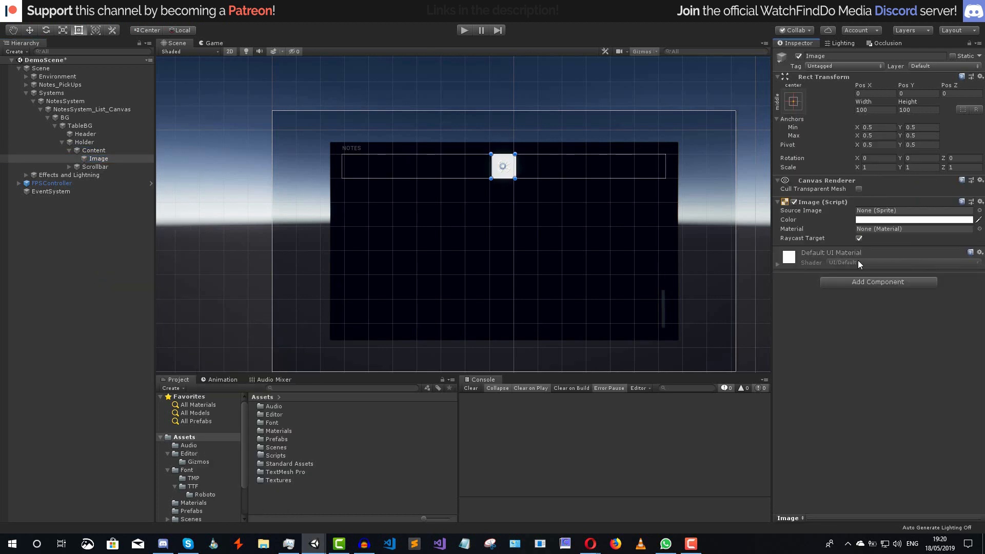
click(795, 102)
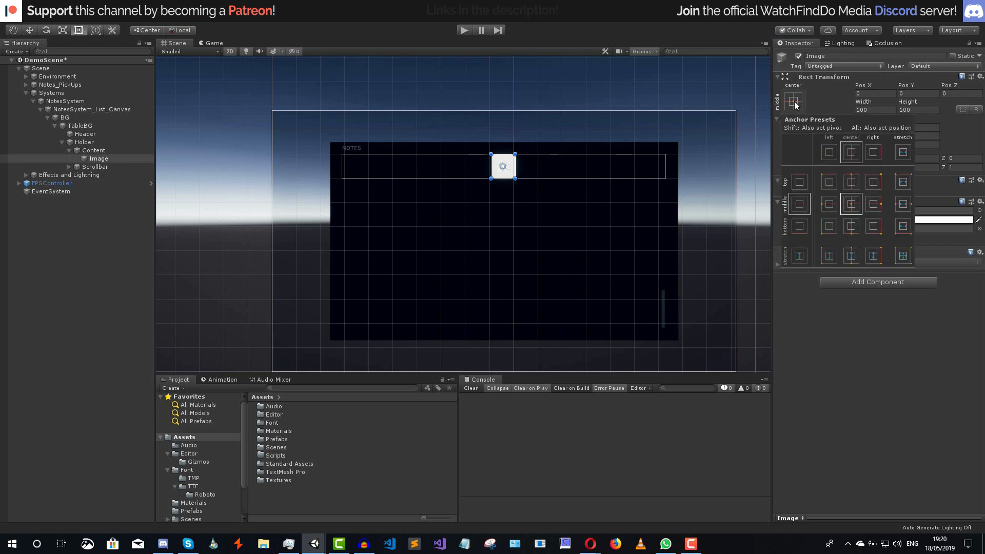
alt+shift+click(903, 182)
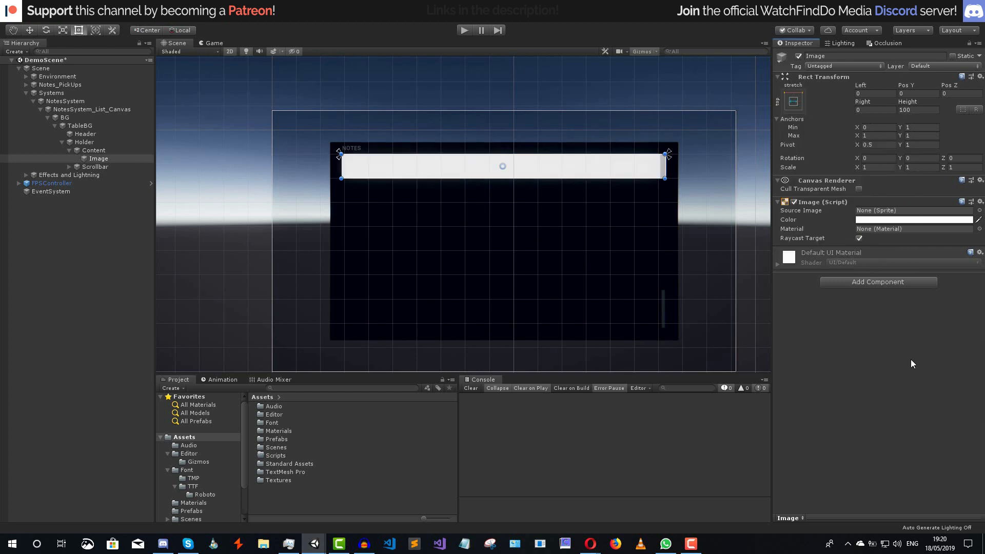
- Rename the new Image to NoteSelectionPrefab, set its height to 45.5 and save the scene
click(861, 58)
text(NoteSelectionPre)
text(fab)
key(Return)
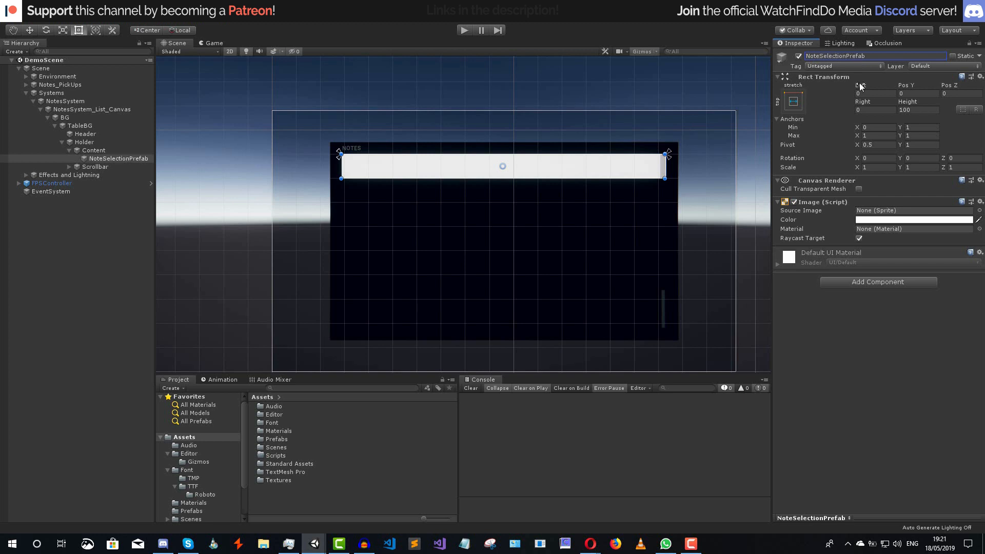
click(924, 110)
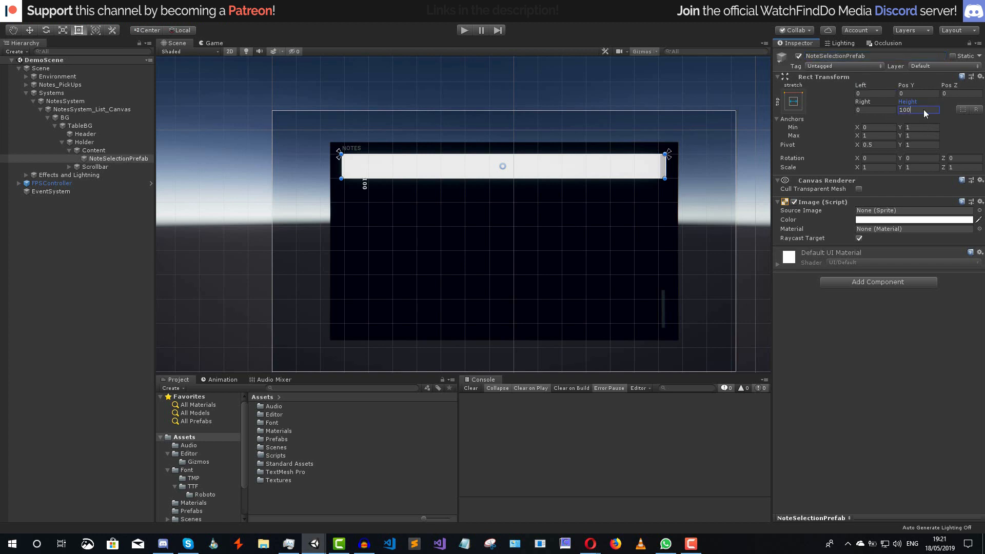
text(45)
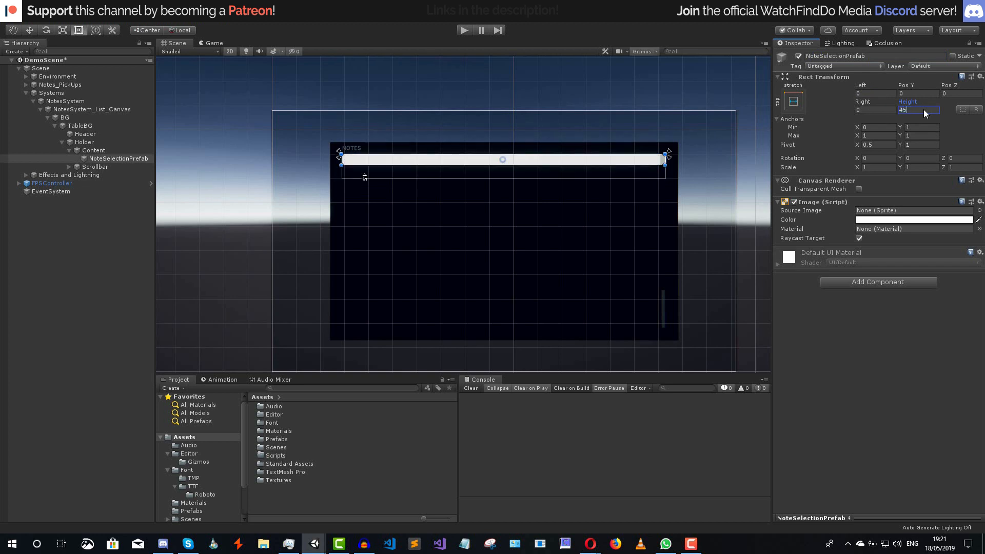
text(.5)
key(Return)
key(ctrl+s)
- Set NoteSelectionPrefab's image color to black with an HSV value of 0
click(881, 220)
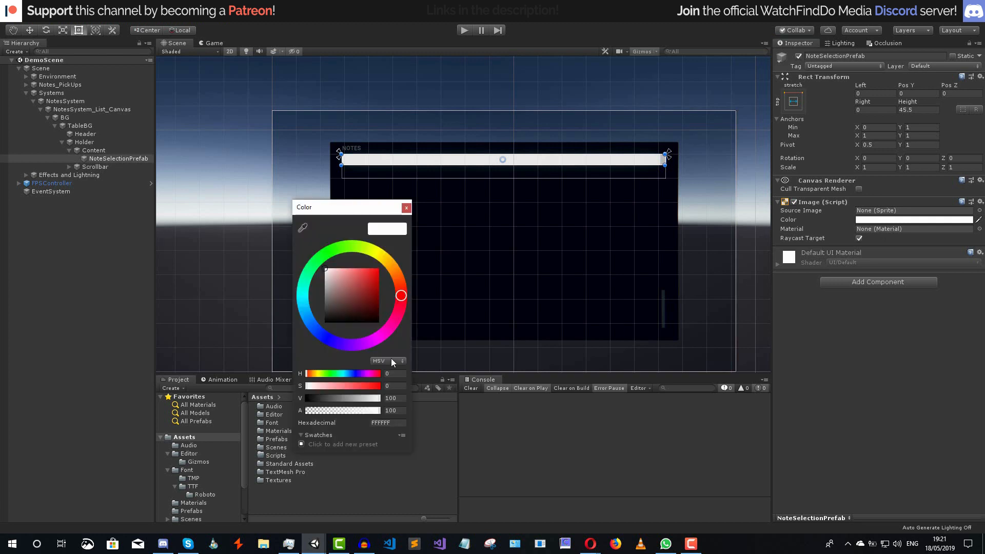
text(0)
click(828, 273)
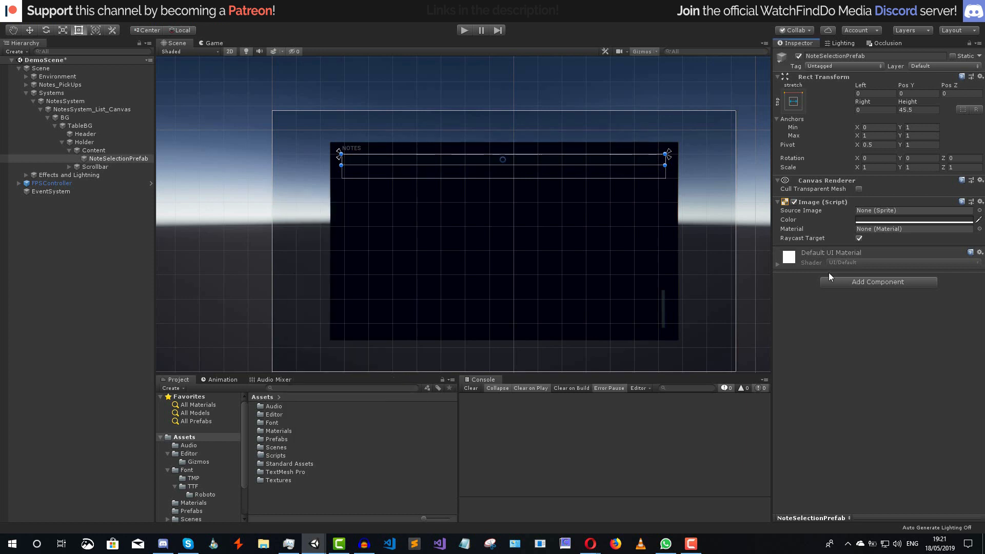
- Add a Button component to NoteSelectionPrefab
click(860, 285)
text(bu)
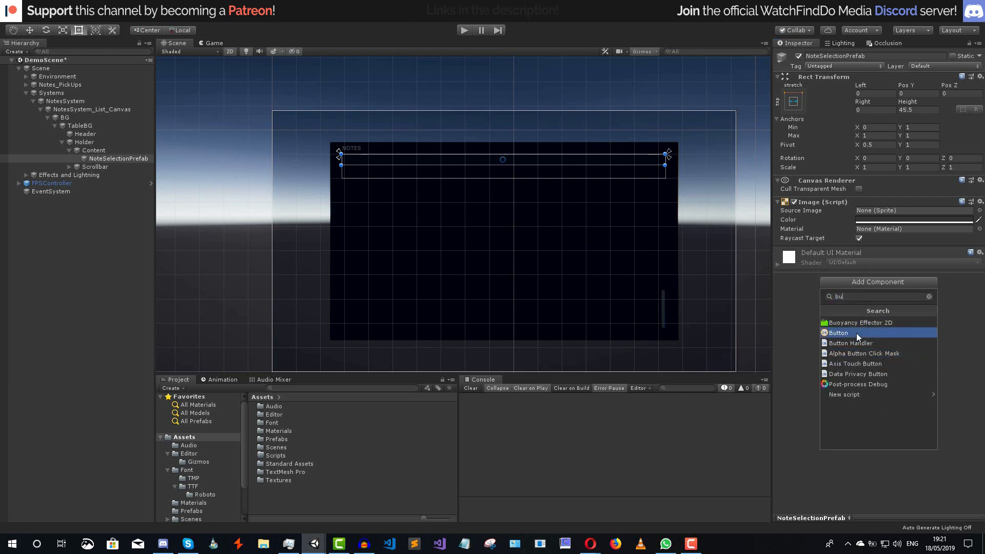
click(856, 334)
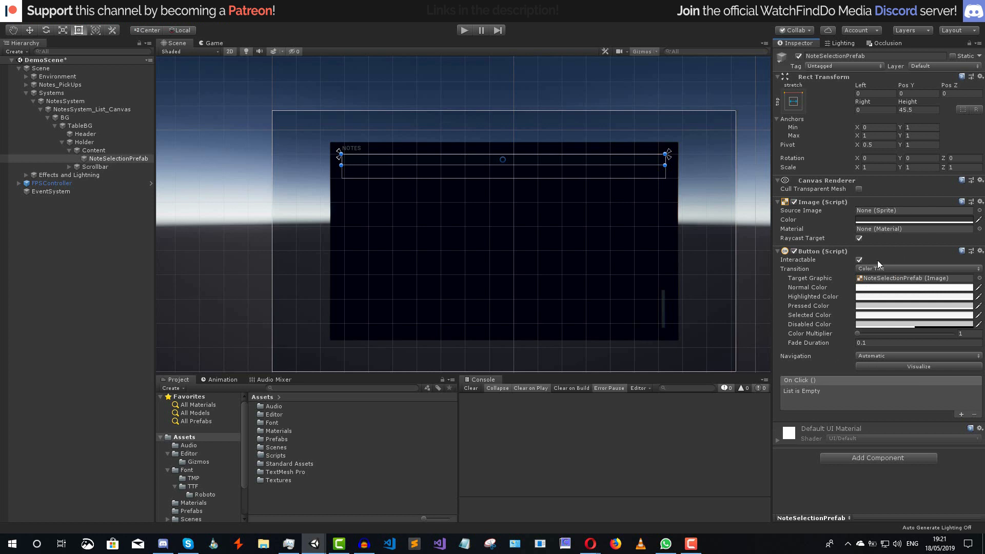
click(56, 267)
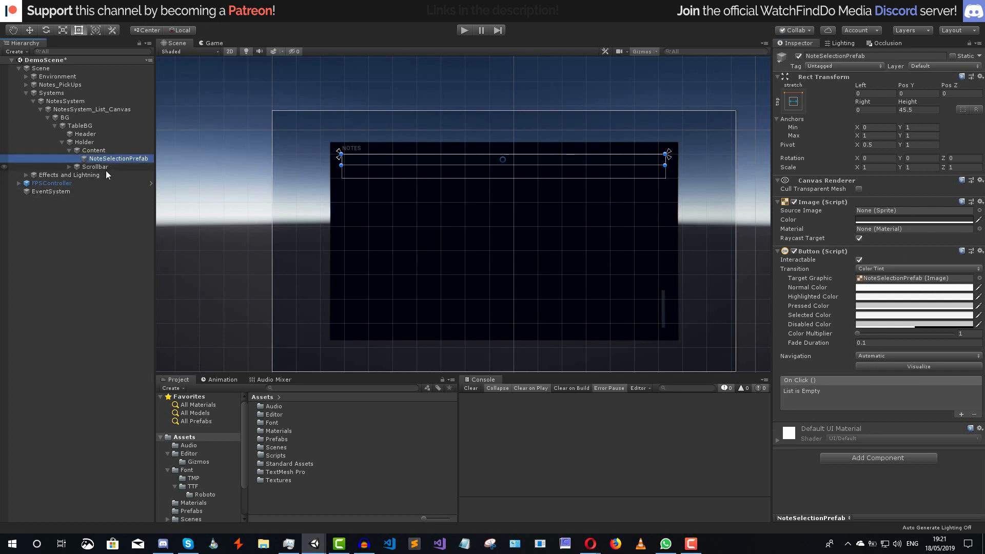
- Create a TextMeshPro text as a child of NoteSelectionPrefab and stretch its anchors in both directions, including position
right_click(118, 161)
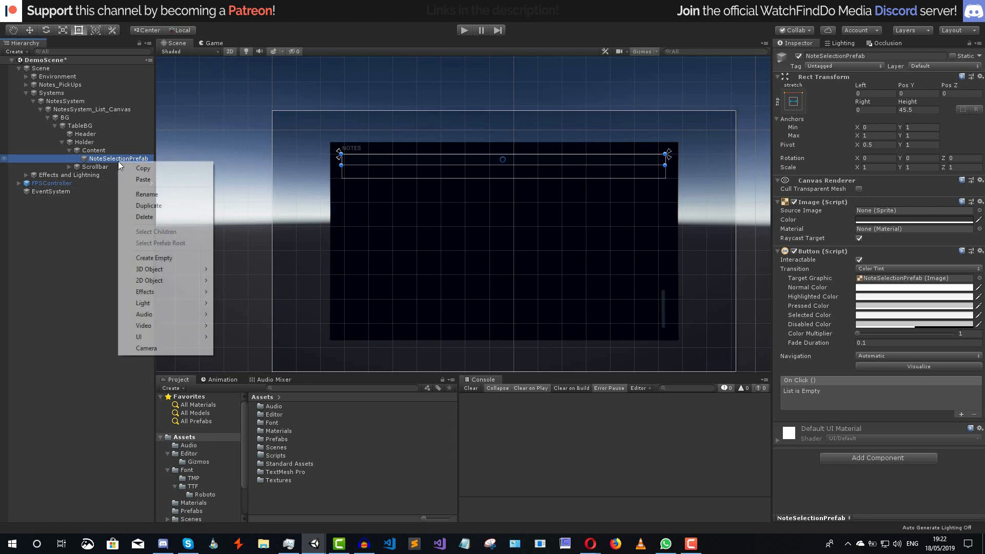
mouse_move(158, 335)
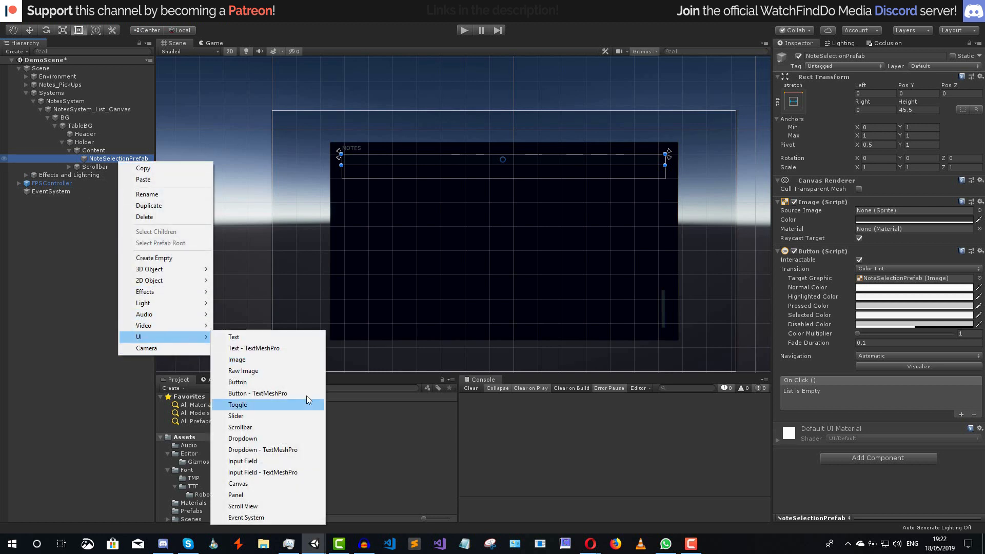
click(267, 349)
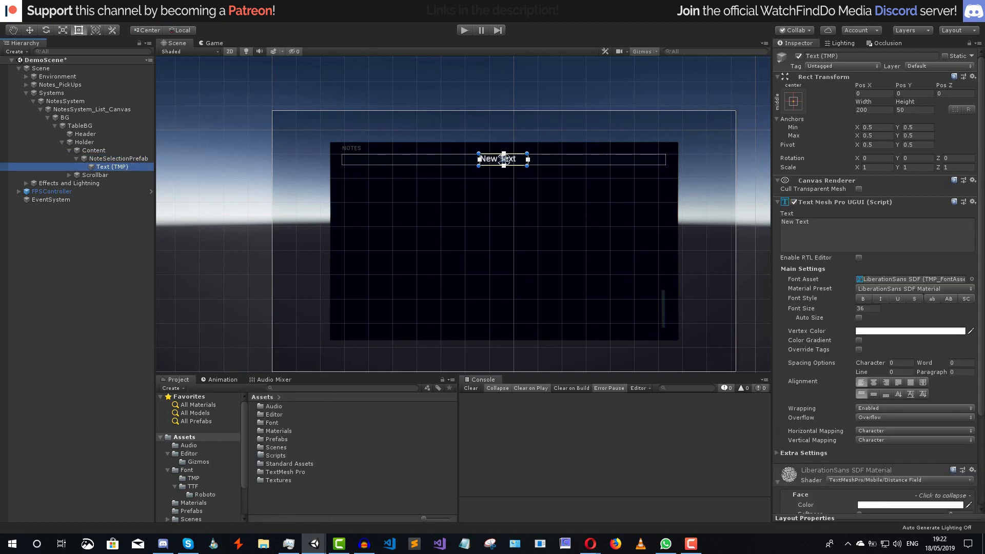
click(661, 445)
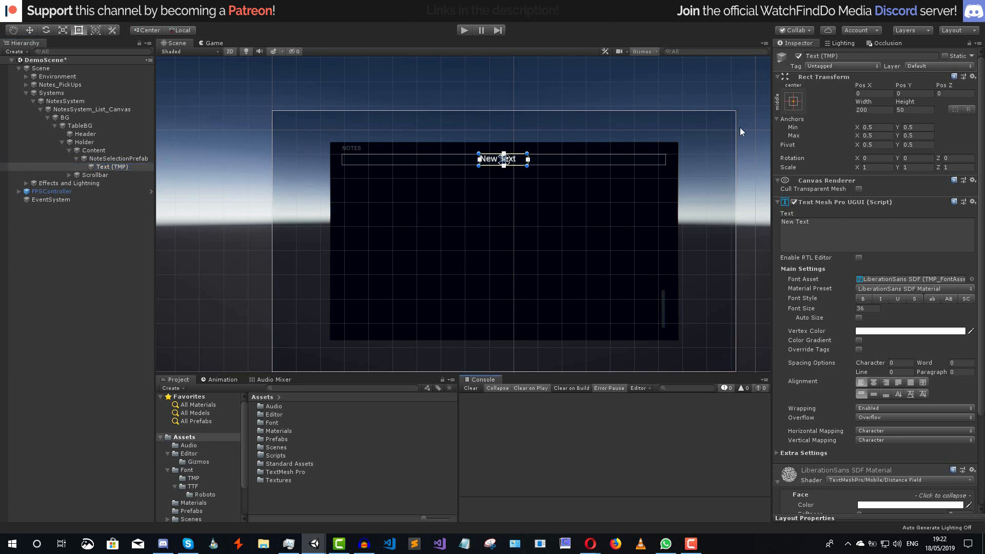
click(796, 100)
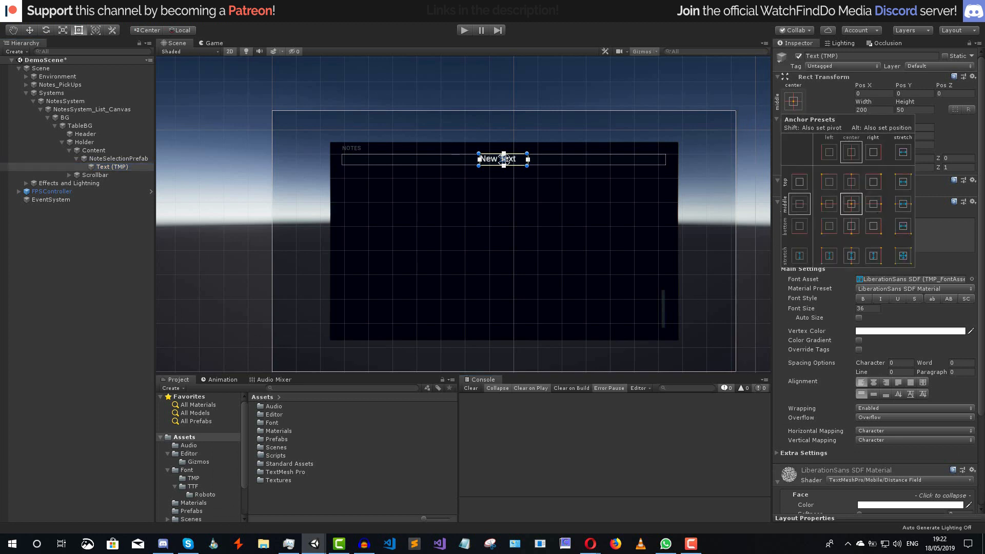
click(796, 106)
click(795, 105)
alt+click(903, 254)
- Set the text's Left offset to 35 and Right offset to 50
click(883, 94)
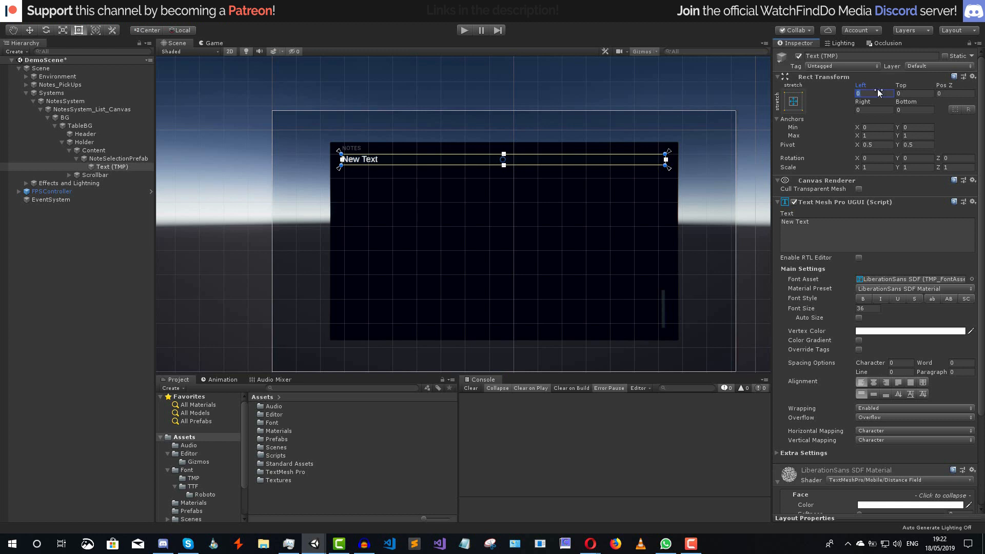
text(35)
click(874, 110)
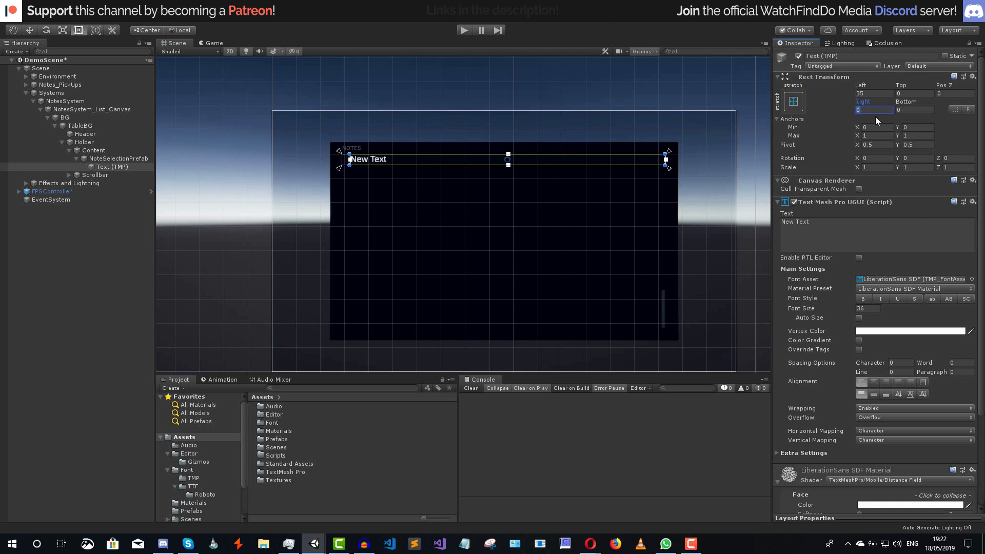
text(50)
key(Return)
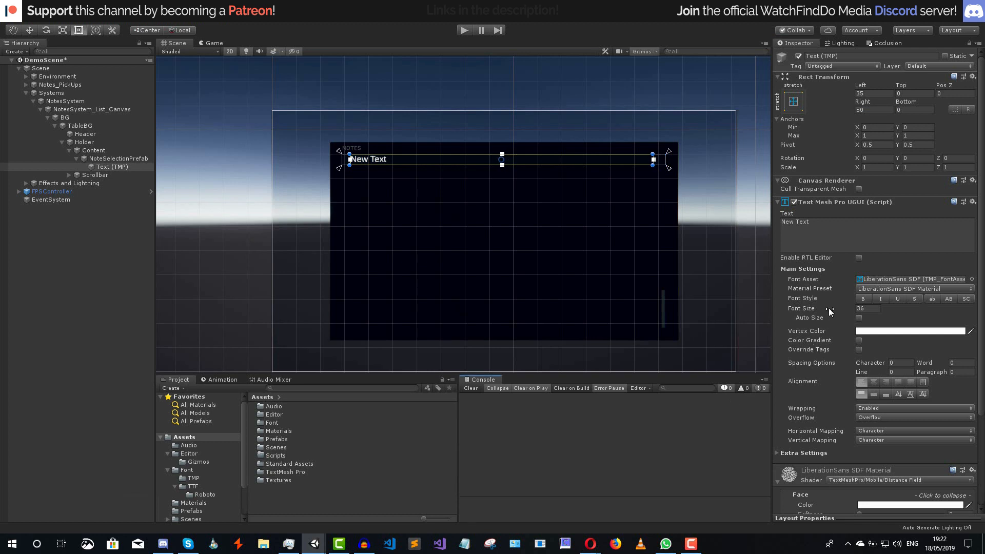
- Set the text's font asset to Roboto-Regular SDF, its font size to 25 and its vertical alignment to middle
click(972, 280)
double_click(194, 275)
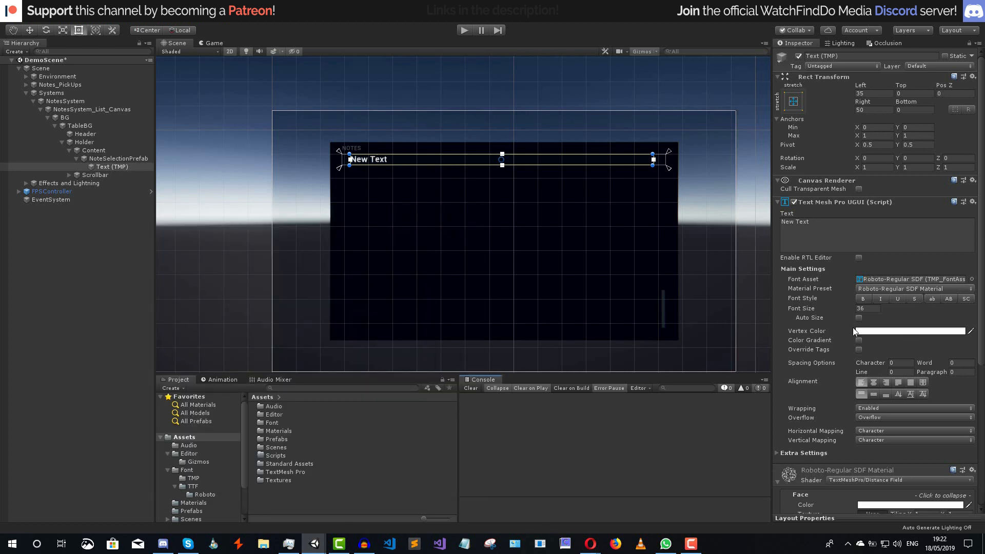
click(868, 309)
text(25)
click(781, 392)
click(873, 393)
- Set the font material's face Dilate to 0.1 and save the scene
scroll(792, 471, down, 3)
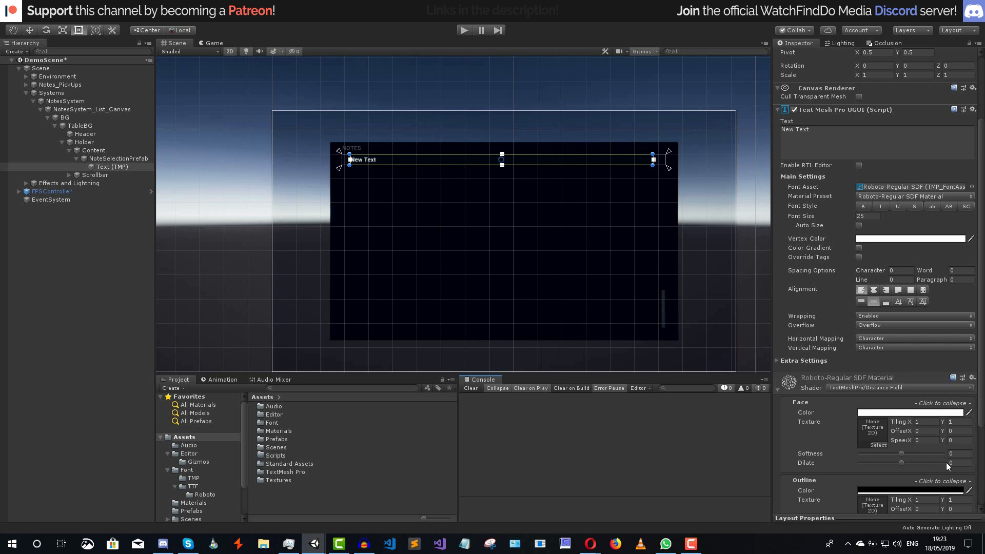
click(960, 463)
text(.1)
key(Return)
key(f)
key(ctrl+s)
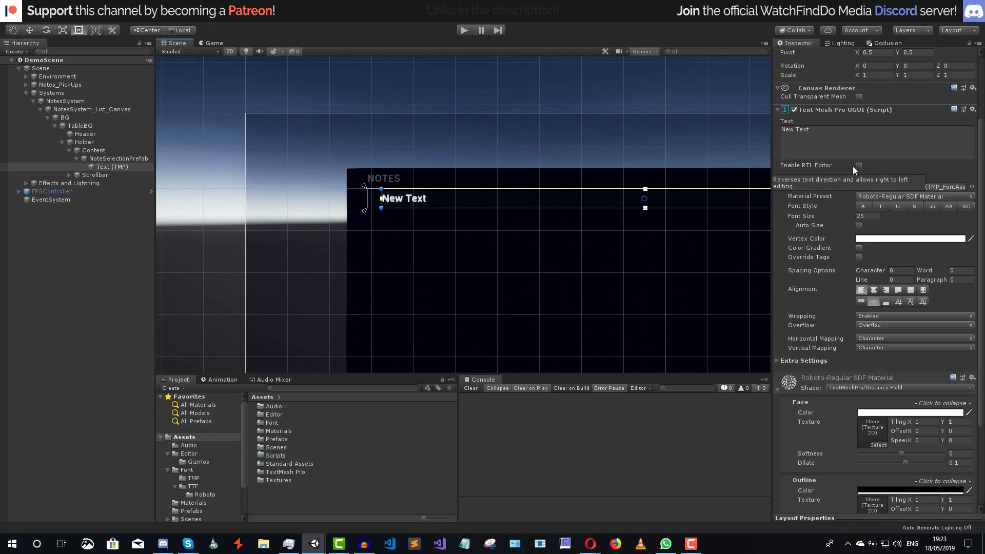
- Rename the text object under NoteSelectionPrefab to Label
scroll(851, 159, up, 3)
click(845, 54)
text(Label)
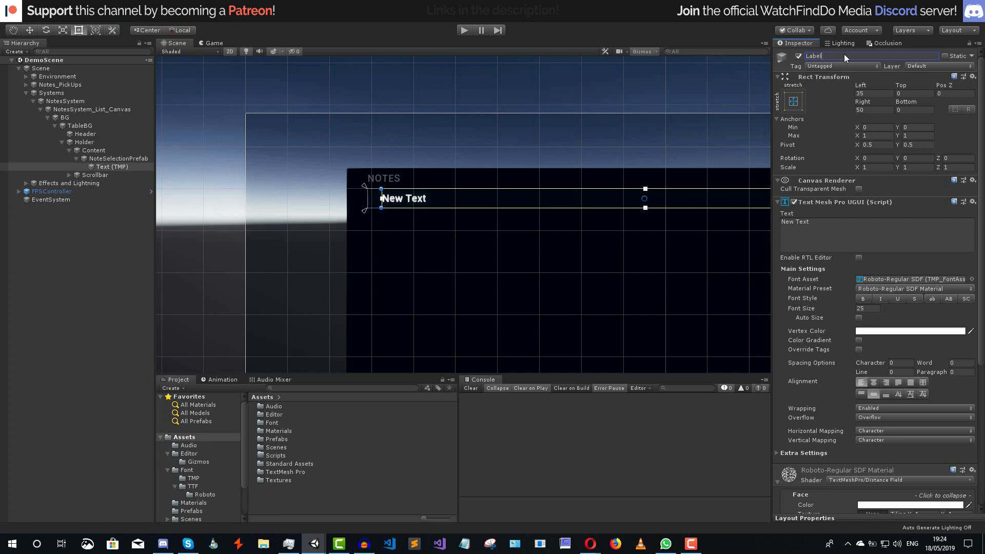
key(Return)
- Create a UI Image as a child of NoteSelectionPrefab and anchor it to the middle left, including pivot and position
click(121, 158)
right_click(121, 158)
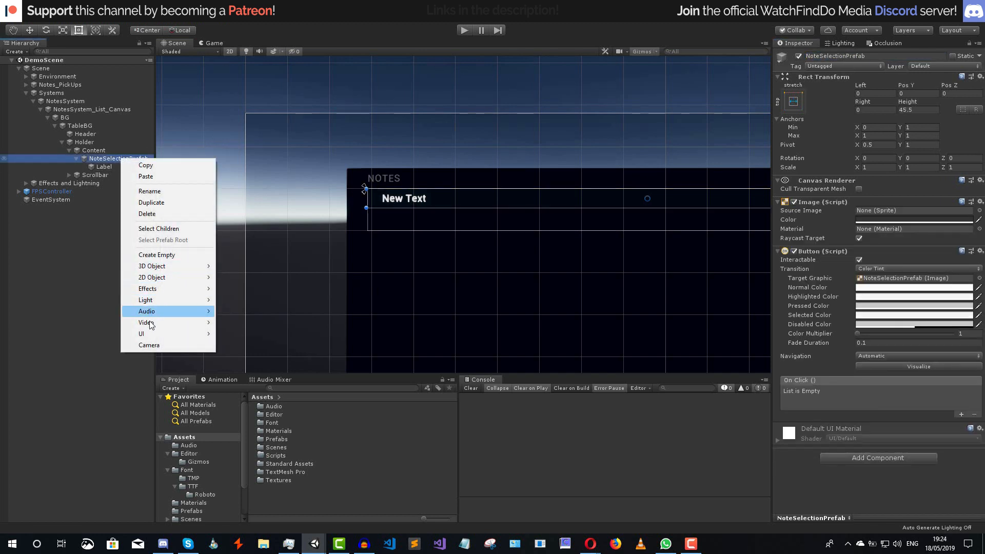
mouse_move(148, 336)
click(231, 356)
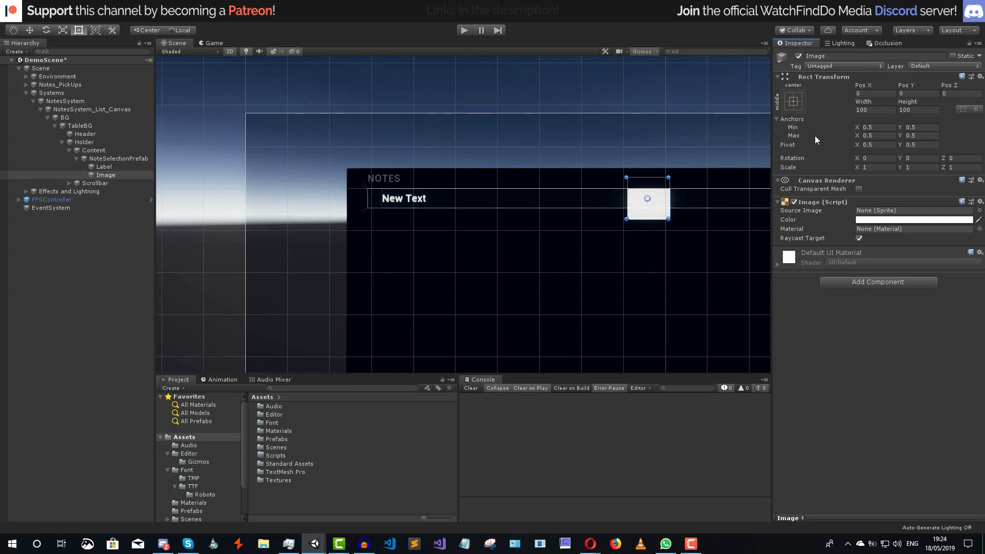
click(800, 102)
key(alt)
alt+click(827, 205)
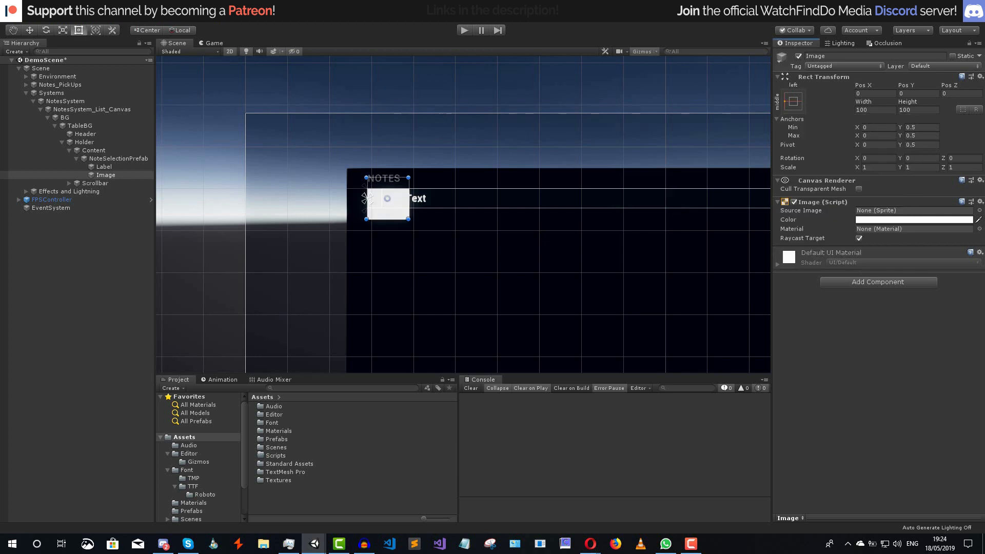
- Set the new image's width and height to 15
click(894, 110)
text(10)
click(917, 109)
key(BackSpace)
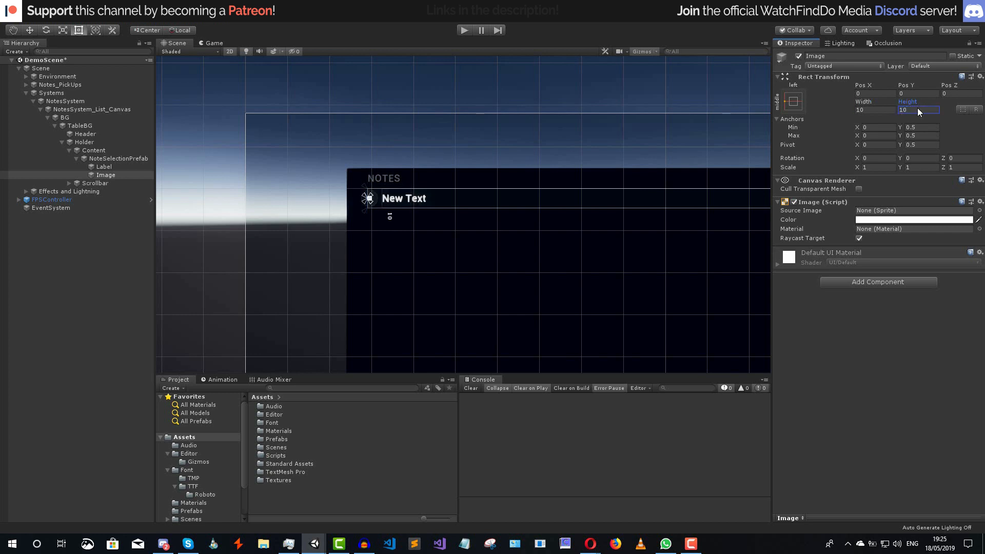
key(BackSpace)
text(5)
click(893, 110)
text(15)
- Set the small image's source image to the Knob sprite
scroll(395, 197, up, 5)
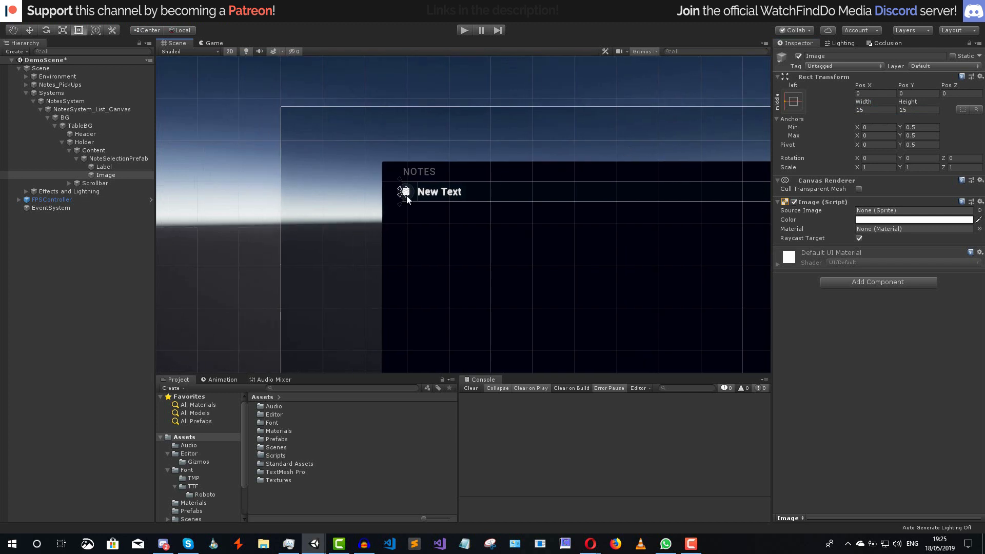
click(979, 210)
text(kno)
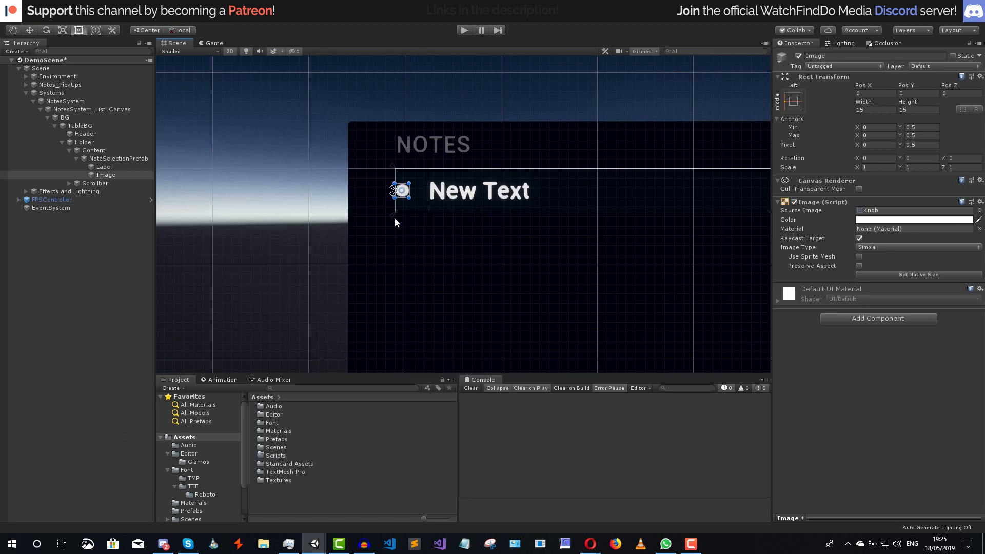
scroll(404, 187, up, 8)
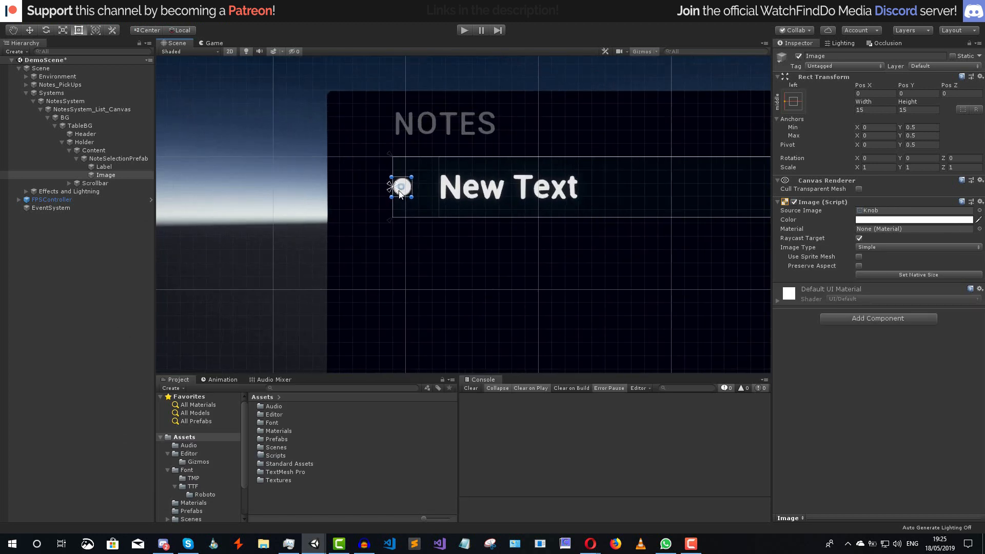
- Move the knob image inward from the row's left edge by setting its Pos X to 10
drag(405, 185, 424, 187)
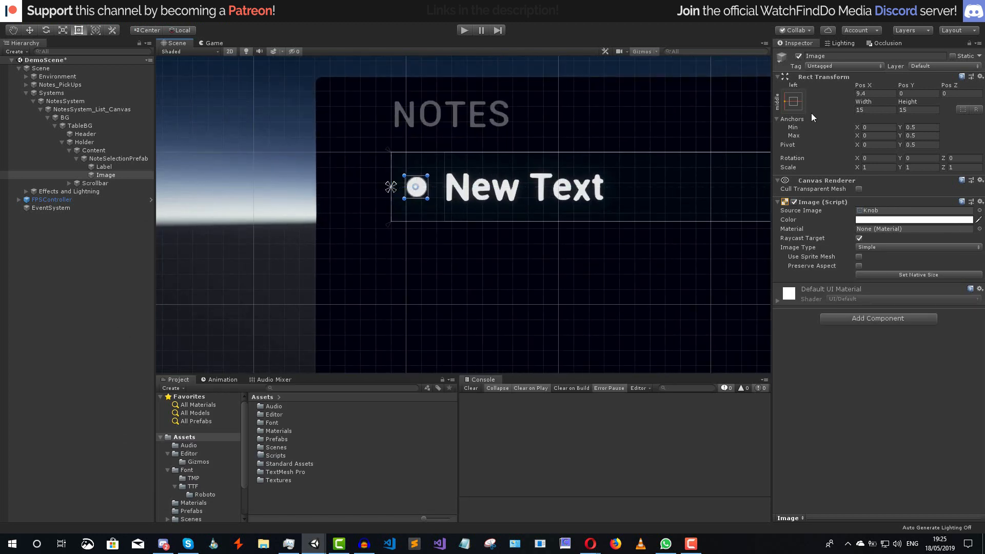
click(885, 93)
text(10)
key(Return)
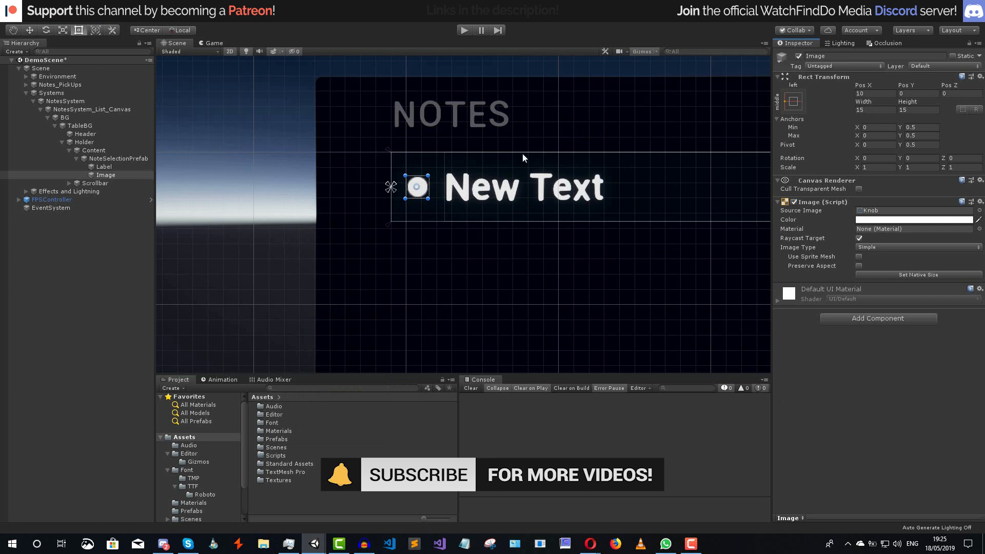
- Change the knob image's color to green and rename it to Indicator
click(913, 220)
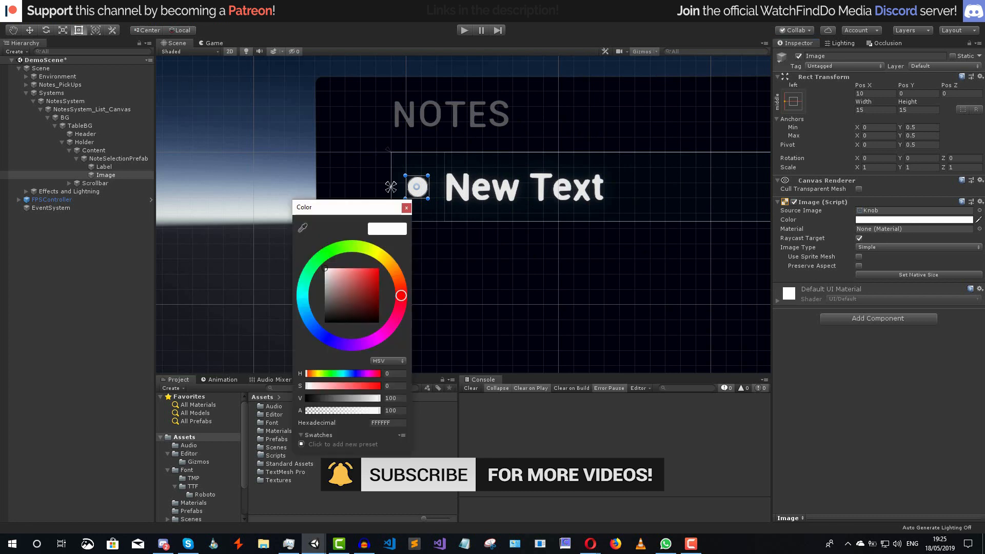
click(389, 424)
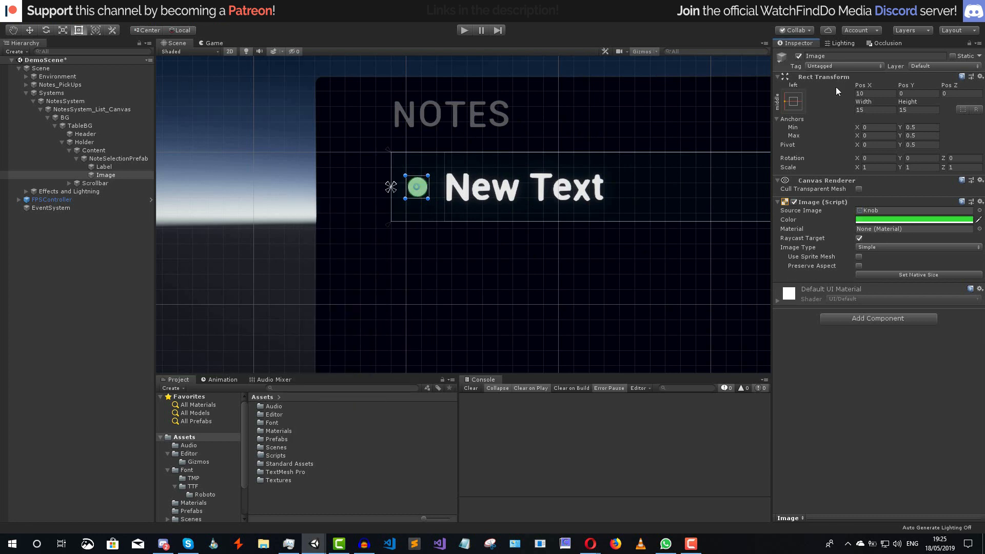
click(824, 57)
text(Indicator)
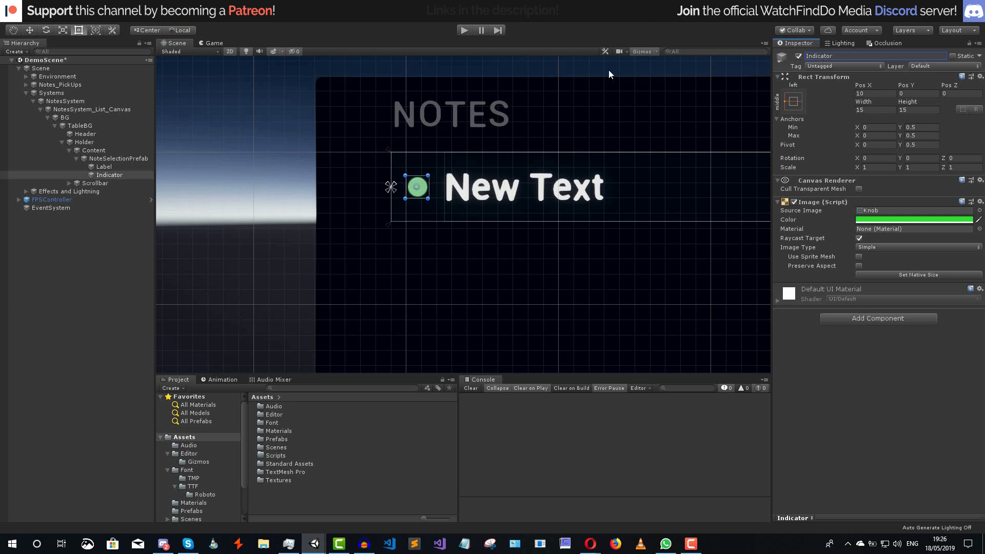
- Create another UI Image as a child of NoteSelectionPrefab and anchor it to the middle right, including pivot and position
click(119, 158)
right_click(119, 158)
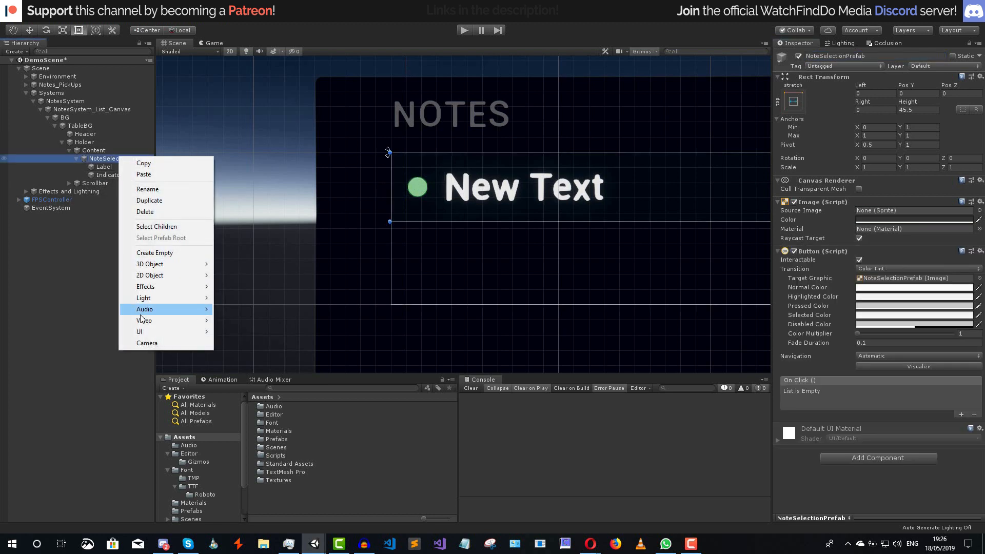
mouse_move(154, 332)
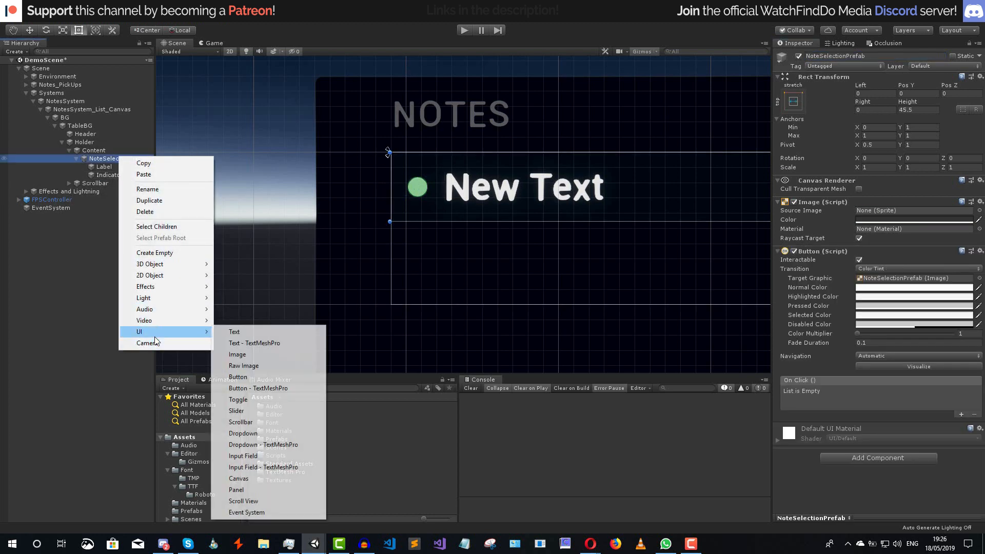
click(267, 355)
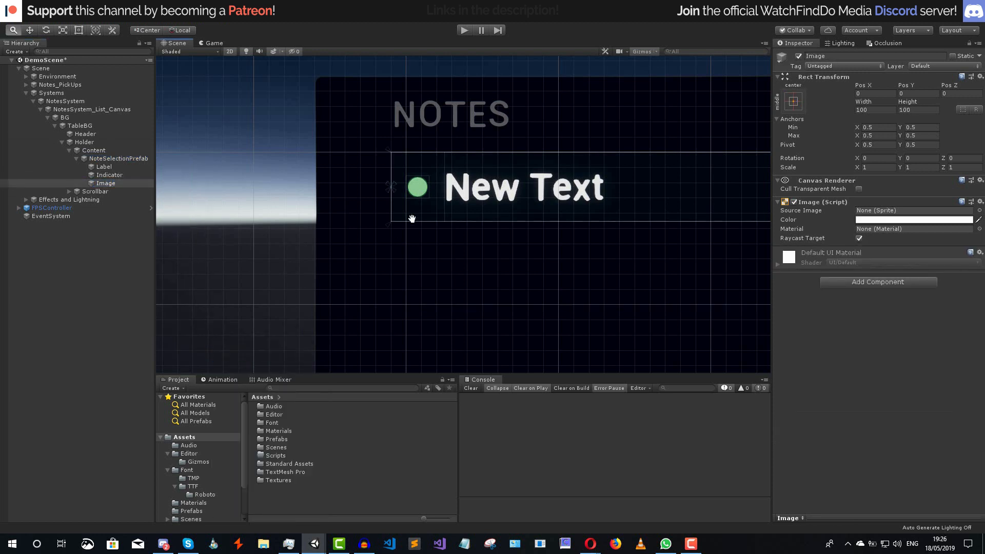
key(f)
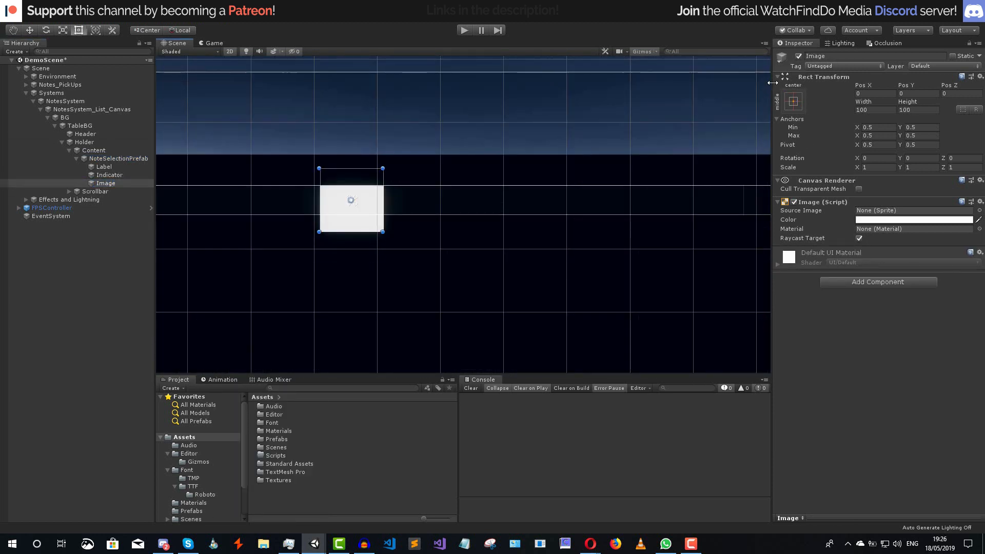
click(790, 104)
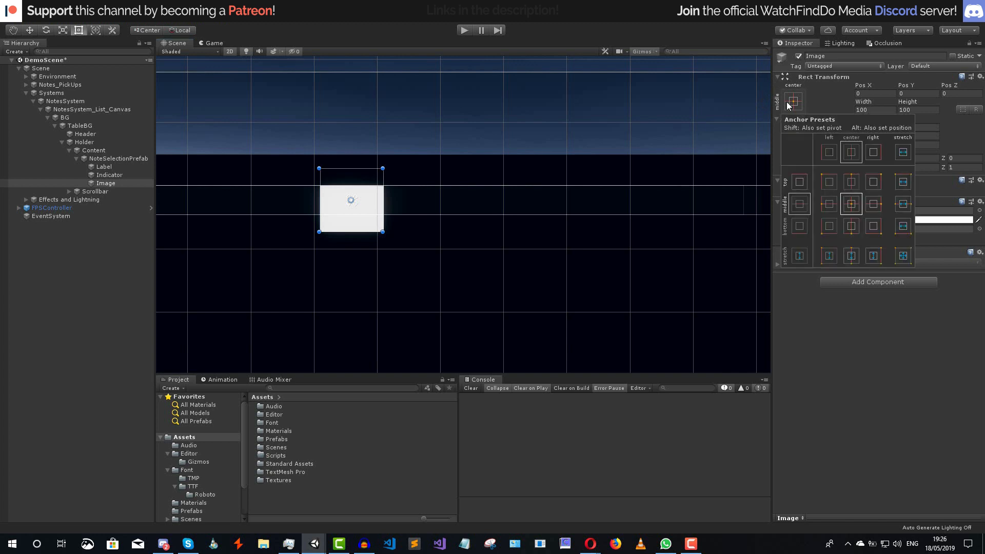
alt+shift+click(882, 205)
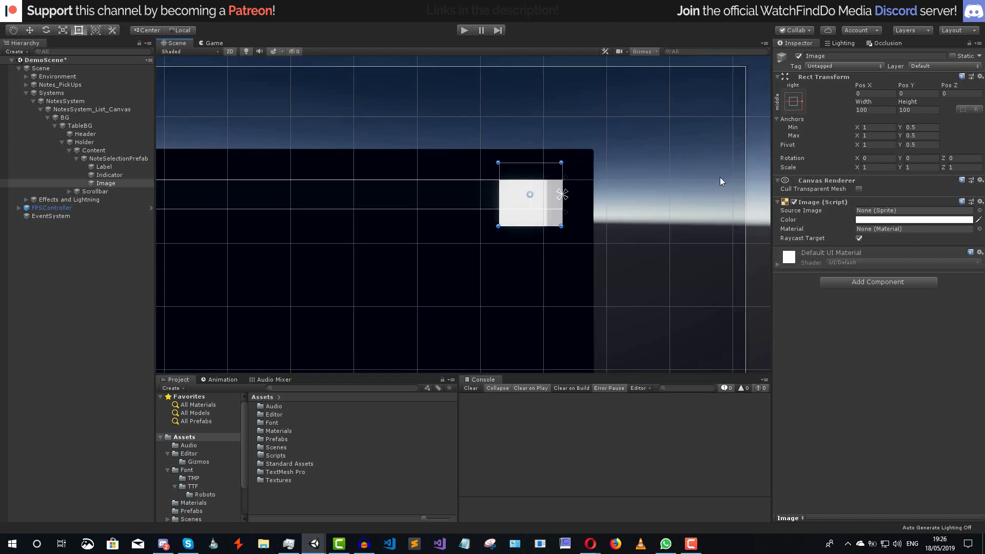
- Set the right-anchored image's width to 20 and height to 25
click(879, 111)
text(20)
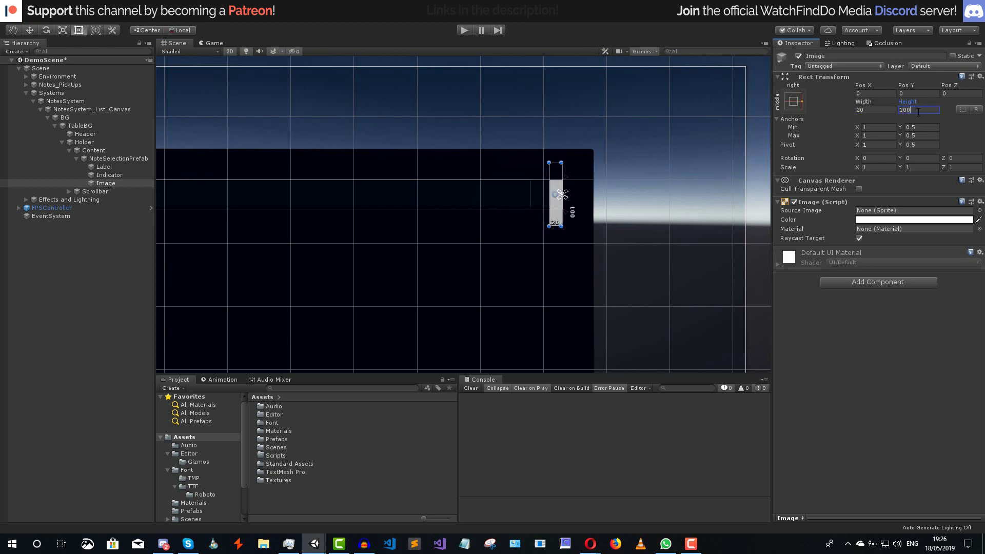
key(Tab)
text(20)
middle_drag(593, 176, 554, 180)
click(918, 110)
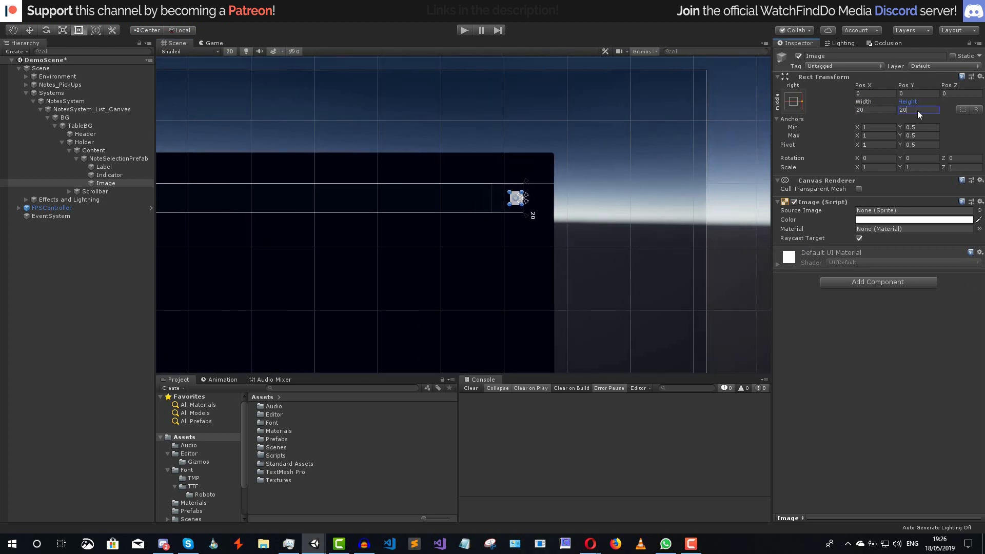
text(25)
key(Return)
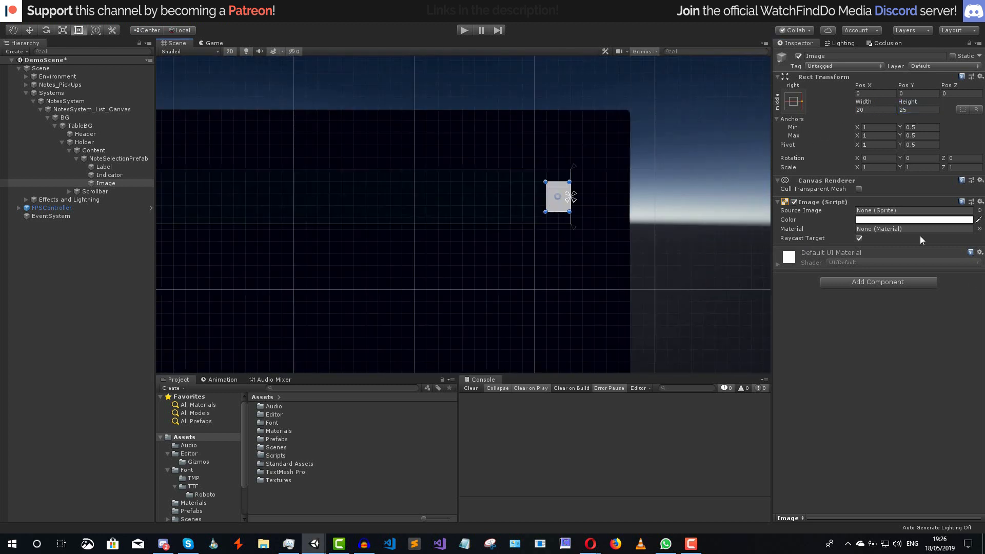
- Assign the Arrow_Next sprite as the right-anchored image's source and set its Pos X to -12
click(980, 211)
text(nex)
double_click(107, 259)
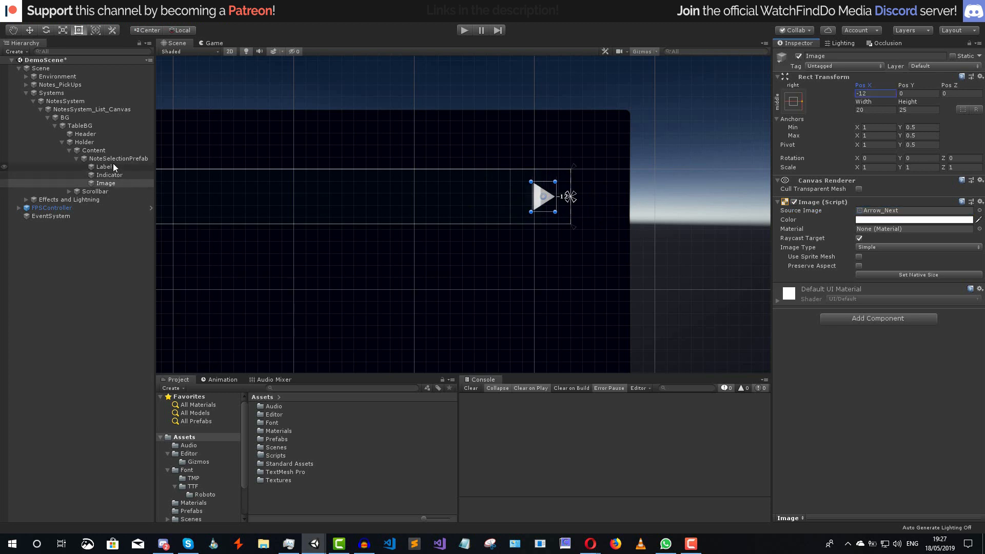
- Rename the arrow image to Arrow and save the scene
click(864, 53)
text(Arrow)
key(Return)
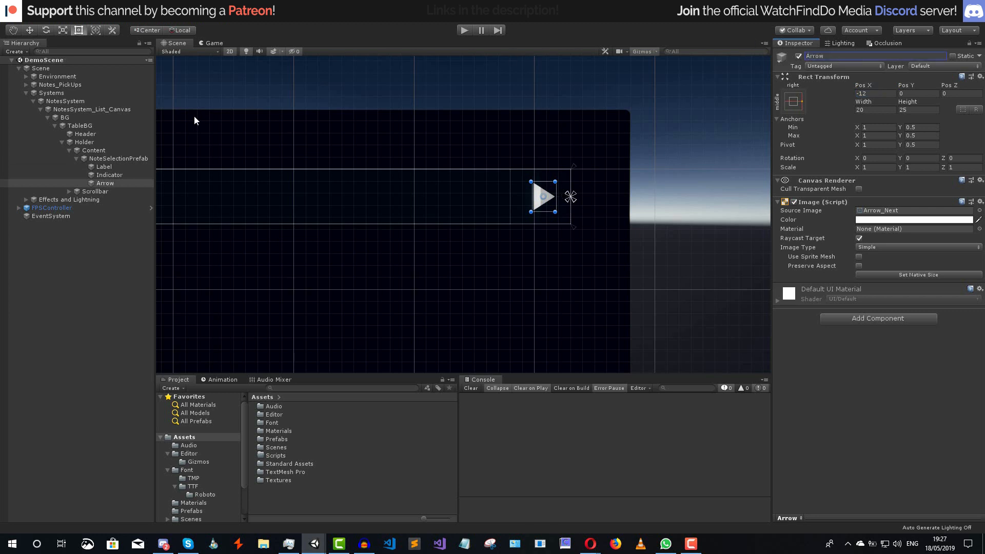
- Make Arrow the target graphic of NoteSelectionPrefab's button, with Navigation set to None and Fade Duration to 0.065
click(115, 158)
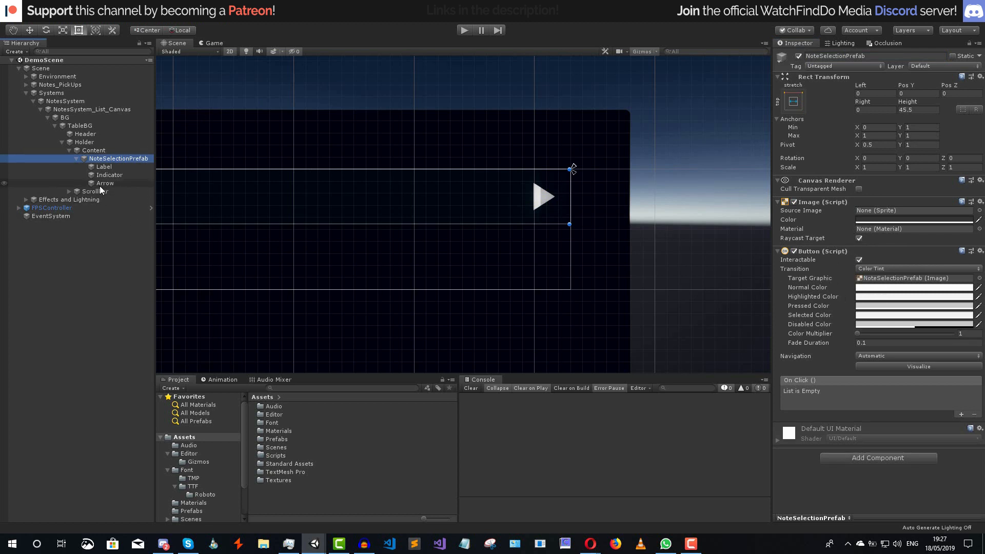
drag(103, 184, 882, 278)
click(880, 357)
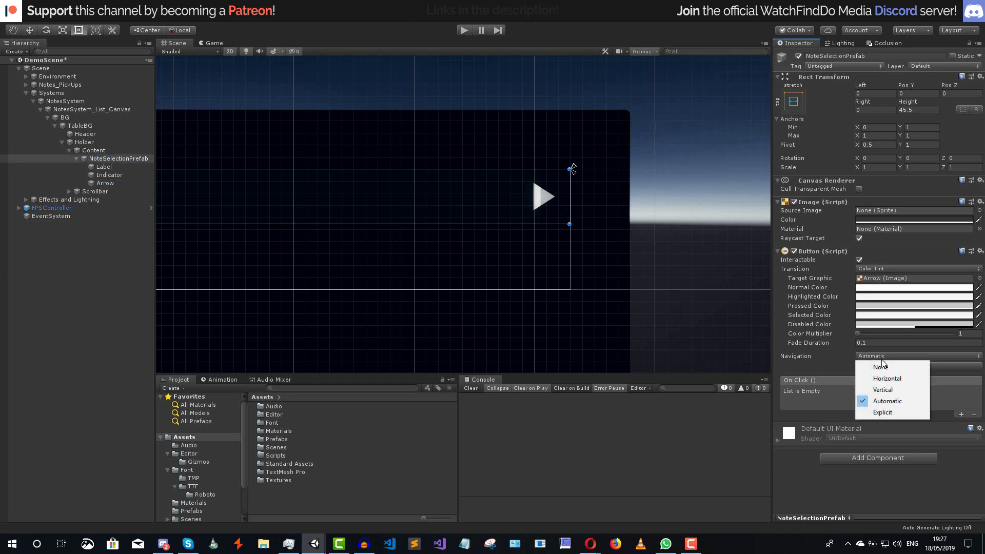
click(875, 366)
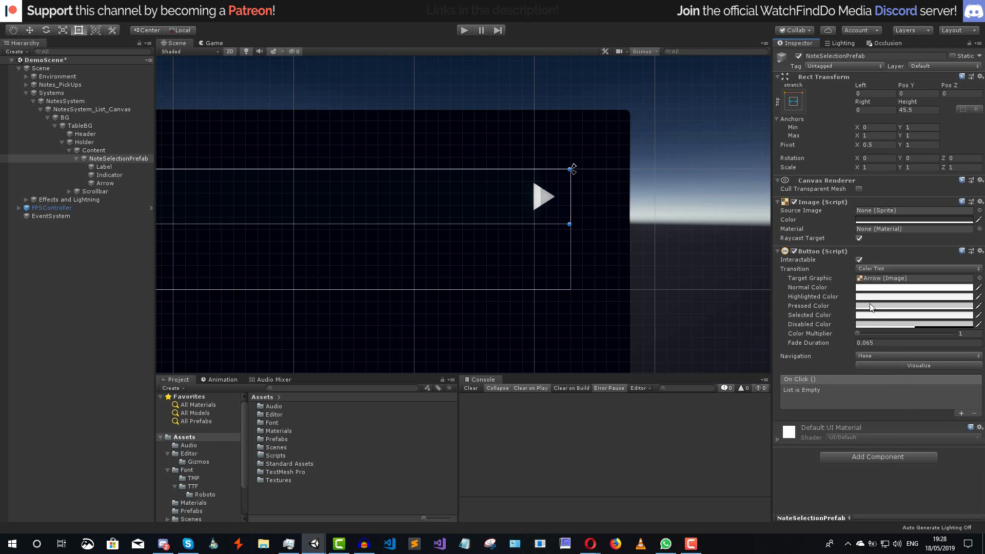
- Set all five tint colors of NoteSelectionPrefab's button to fully opaque white
click(874, 288)
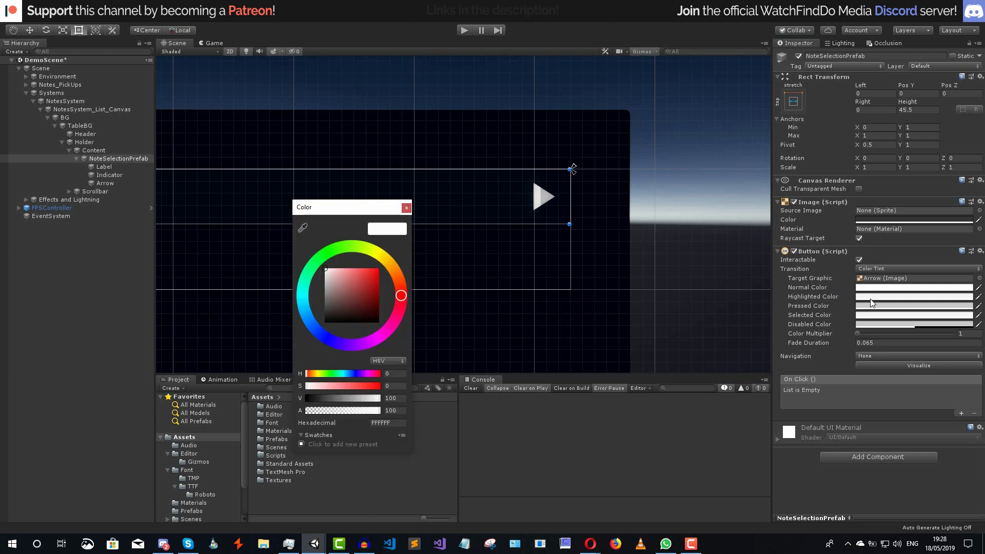
drag(339, 281, 290, 227)
click(941, 306)
drag(335, 279, 326, 231)
click(894, 314)
drag(312, 288, 318, 262)
click(895, 327)
drag(336, 411, 301, 412)
click(887, 486)
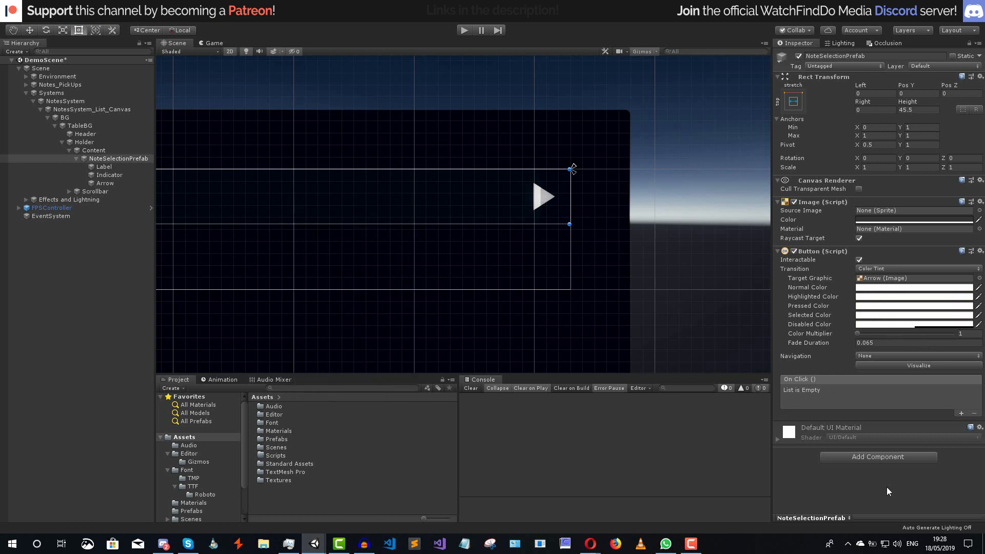
click(891, 326)
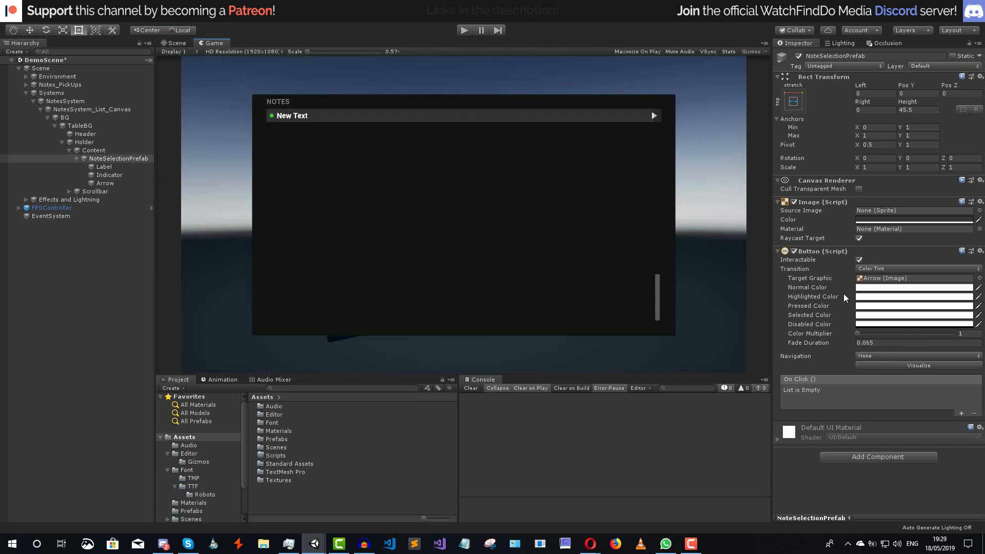
- Set the alpha of the button's Normal Color to 25 and of its Highlighted Color to 65
click(866, 289)
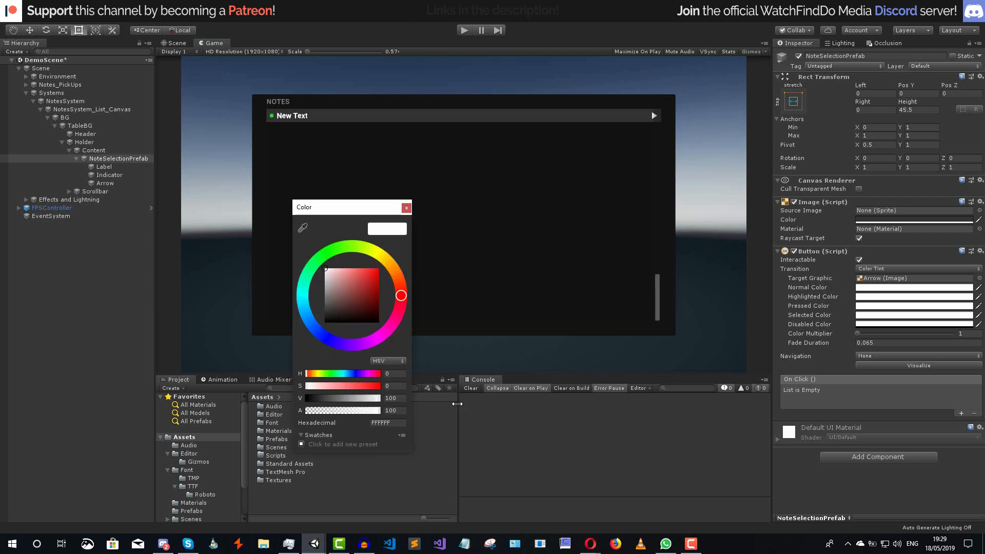
click(401, 411)
text(25)
click(885, 292)
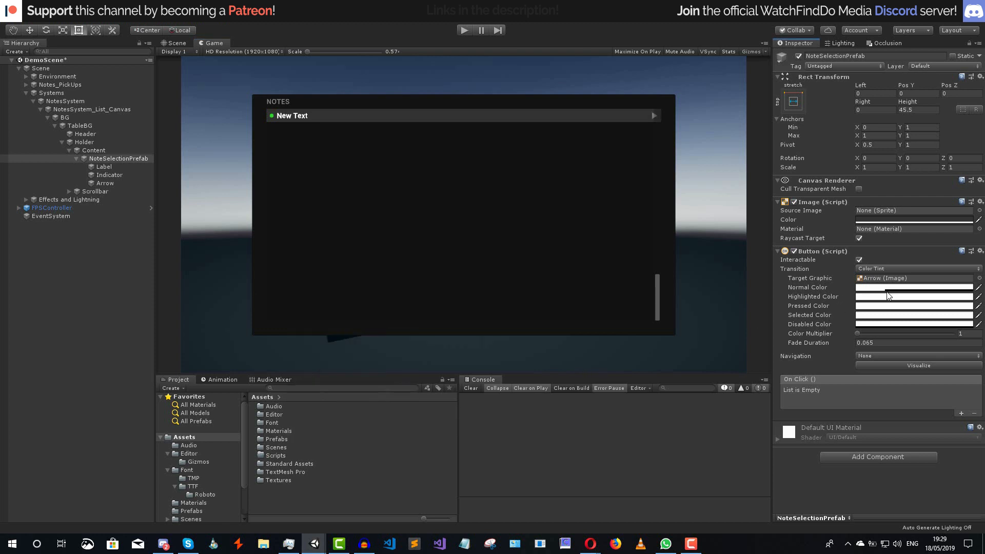
click(872, 299)
click(400, 410)
text(65)
click(781, 442)
click(810, 432)
- Set the alpha of the button's Pressed Color to 50 and make its Selected Color partly transparent
click(906, 306)
click(399, 410)
text(50)
click(832, 401)
click(875, 316)
click(404, 410)
text(50)
click(858, 492)
- Inset the right edge of the Content object by 25 and check the result in the Game view
key(ctrl+1)
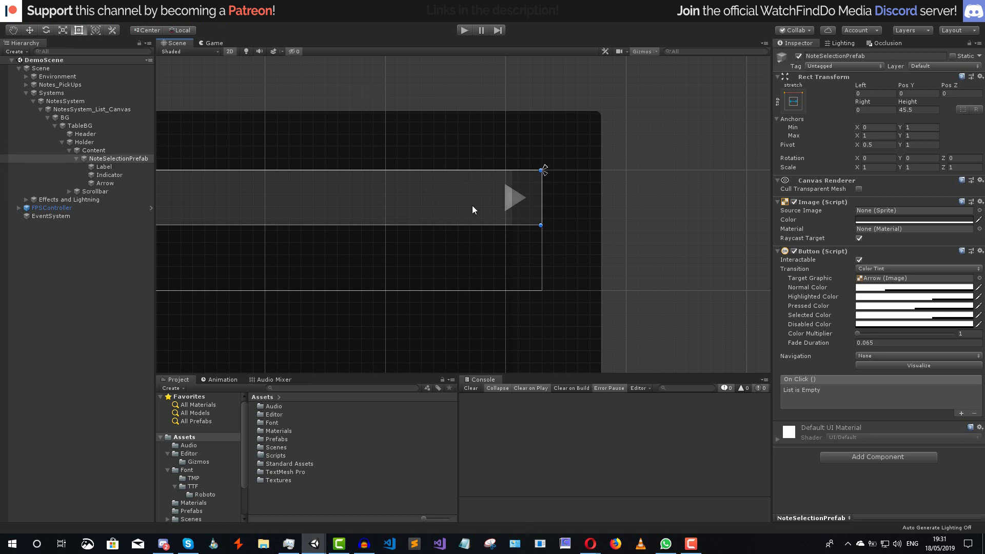
click(112, 150)
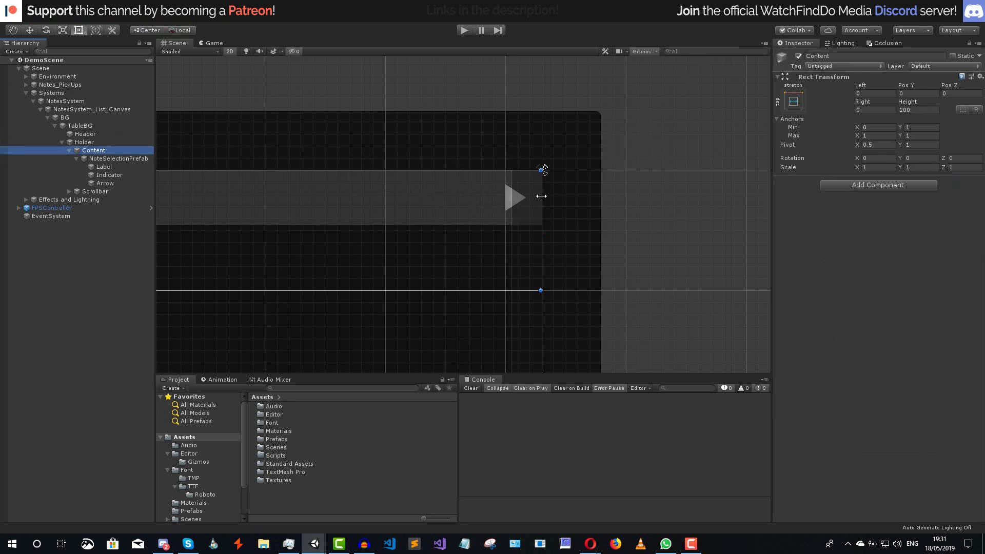
drag(541, 196, 515, 169)
scroll(518, 176, down, 5)
scroll(533, 176, up, 3)
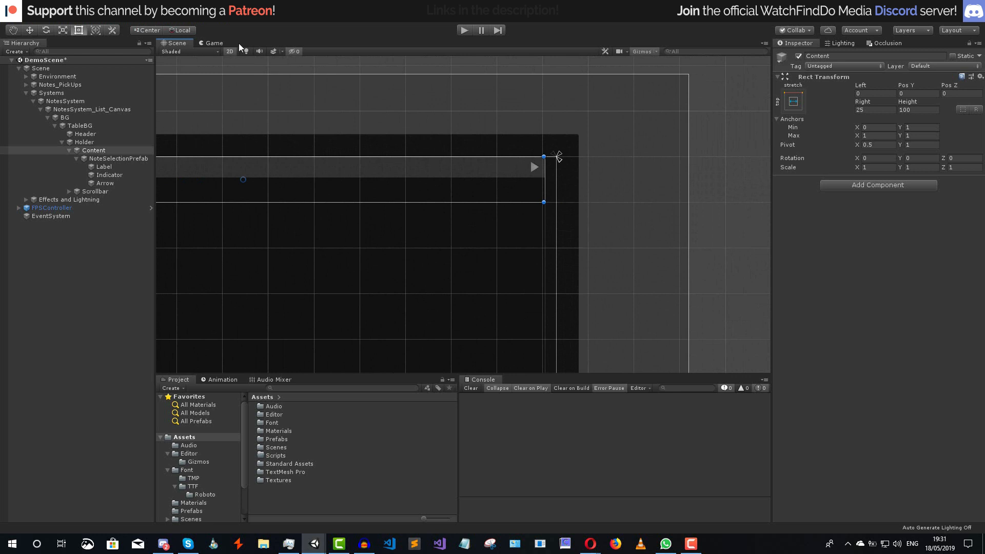
click(213, 43)
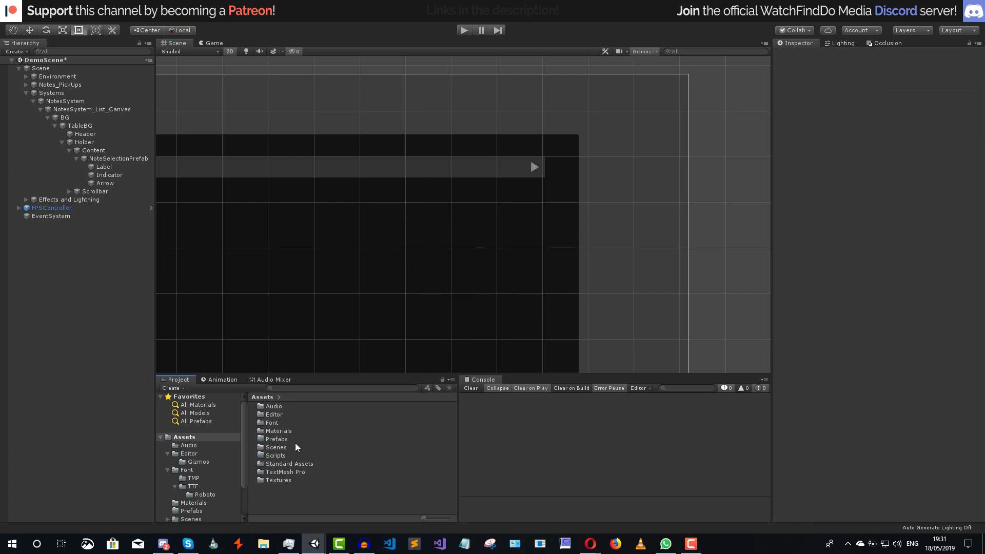
- Save NoteSelectionPrefab as a prefab asset in the Prefabs folder
double_click(297, 440)
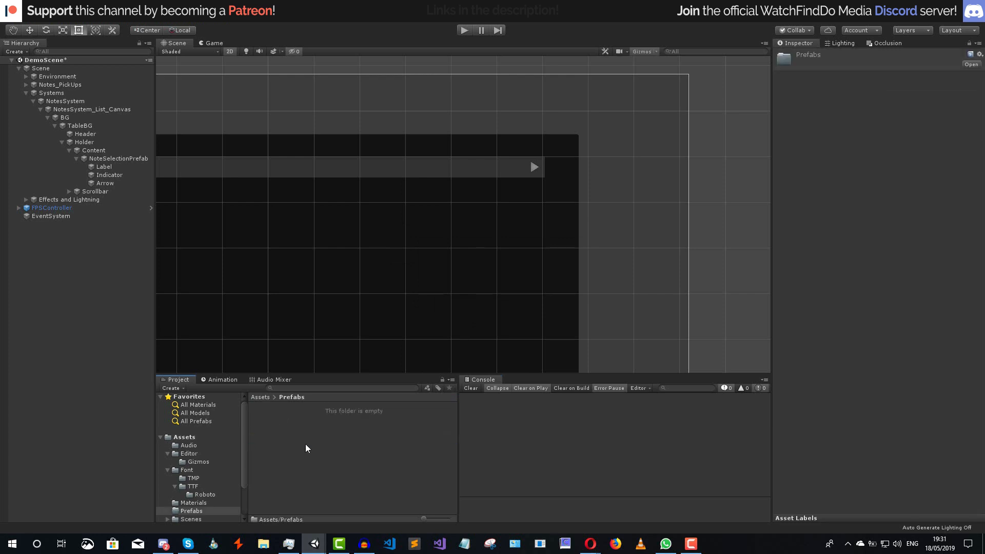
click(112, 159)
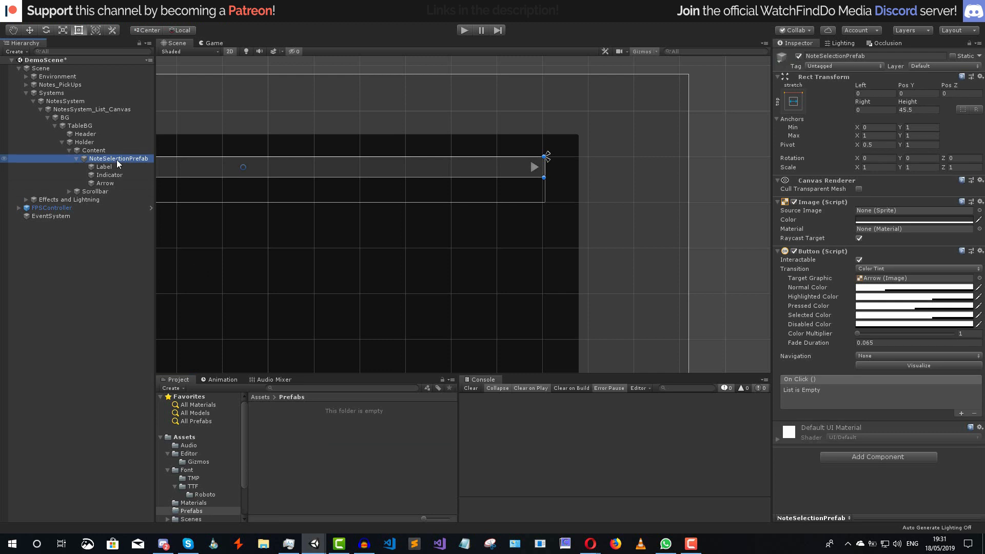
drag(116, 159, 350, 444)
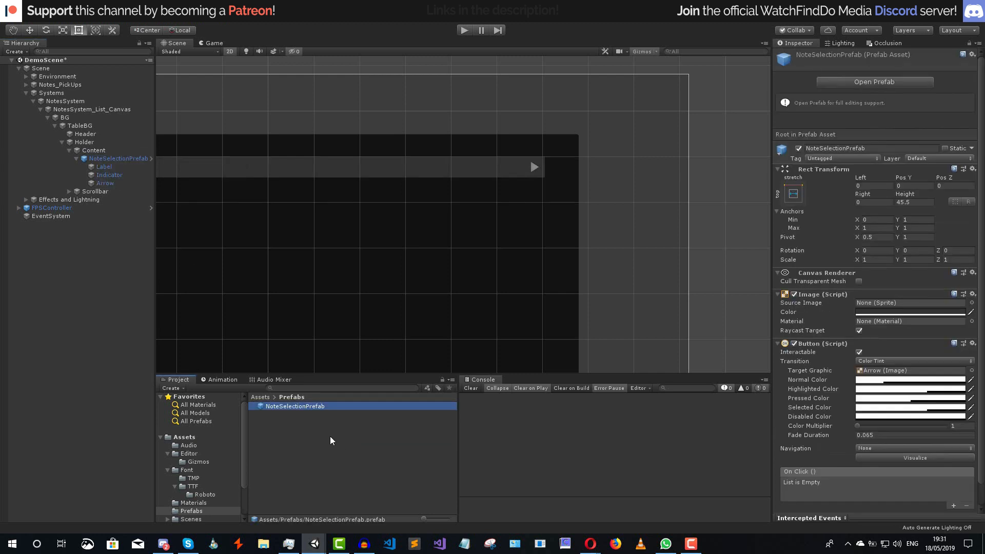
click(330, 436)
- Delete the NoteSelectionPrefab instance from Content and set Content's height to 0
click(134, 160)
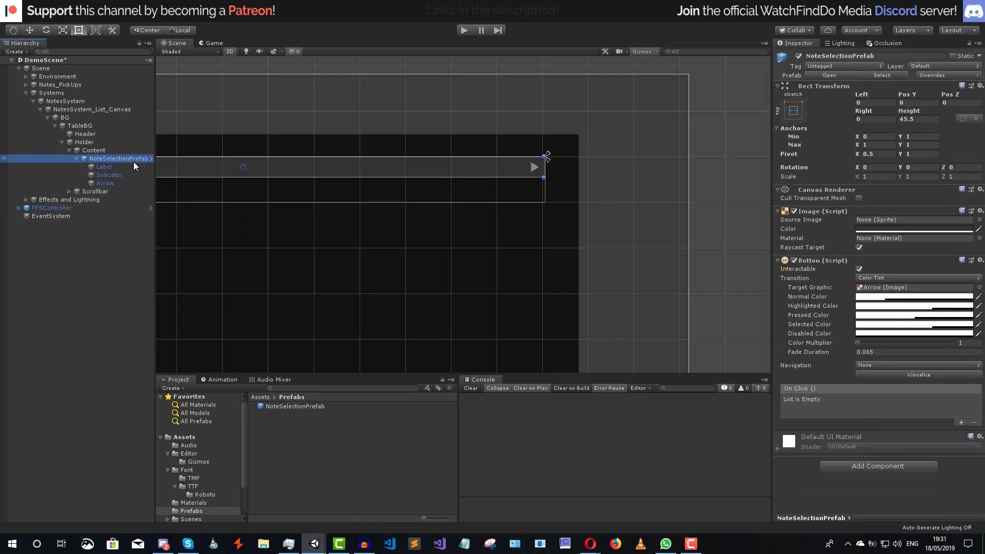
key(Delete)
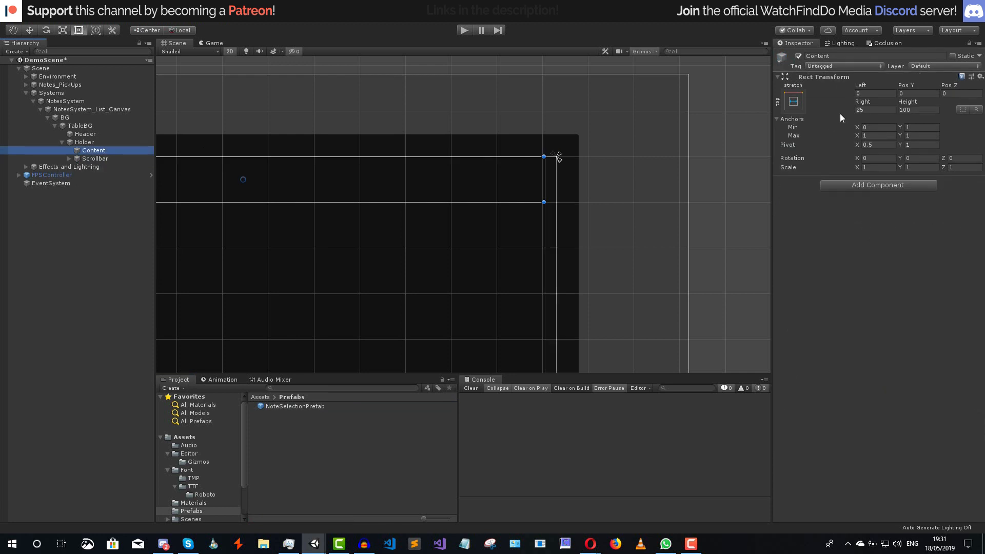
click(914, 108)
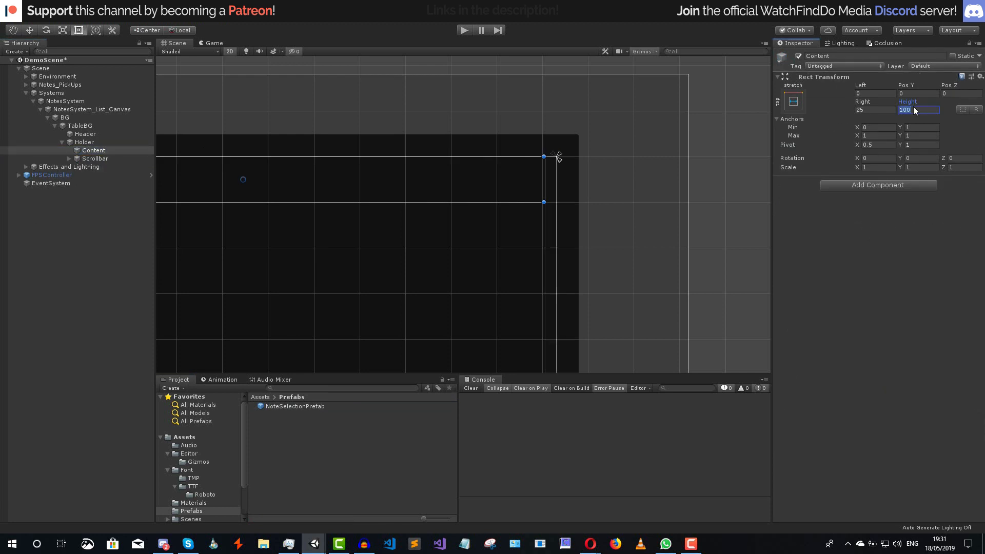
text(0)
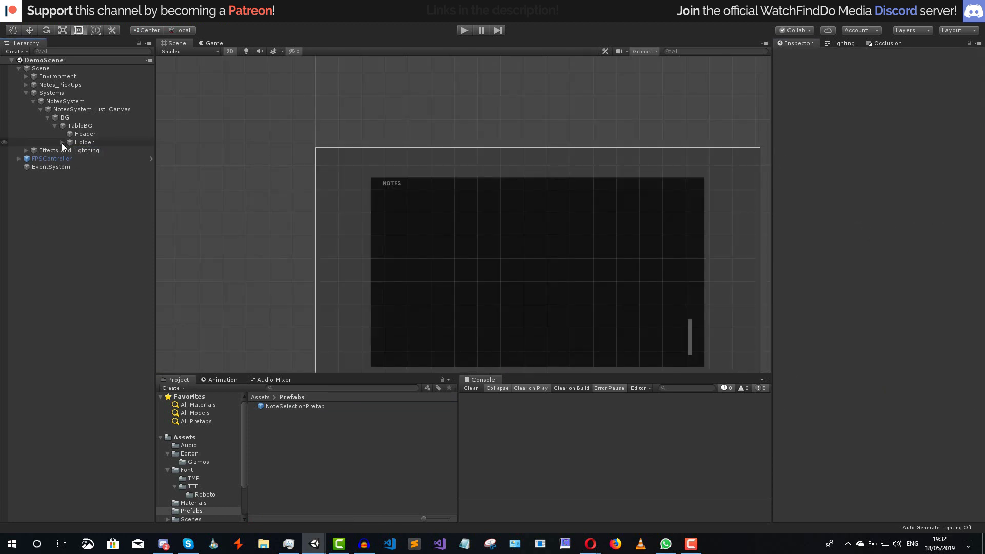
- Hide NotesSystem_List_Canvas by setting its Canvas Group alpha to 0 and turning off Interactable and Blocks Raycasts
click(55, 125)
click(47, 117)
click(41, 109)
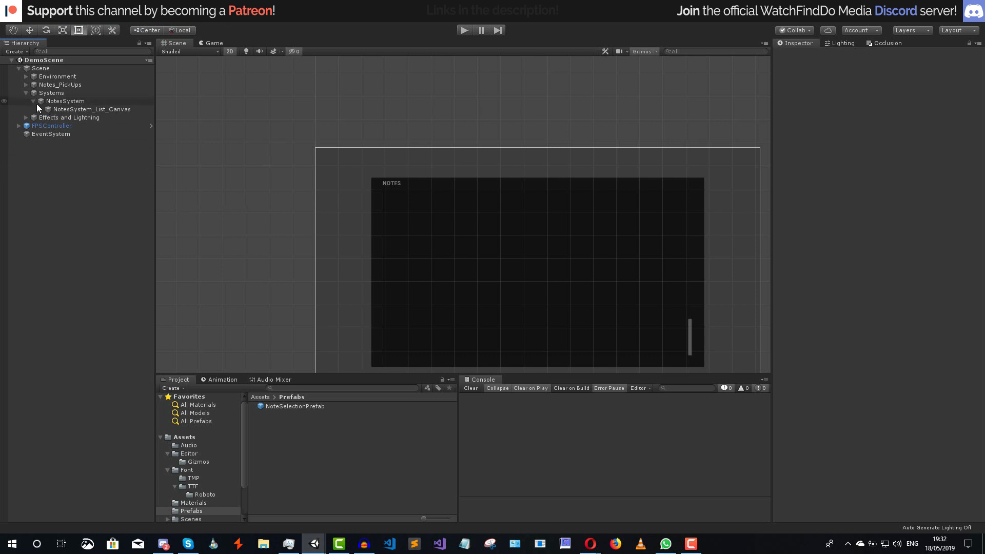
click(37, 109)
click(909, 378)
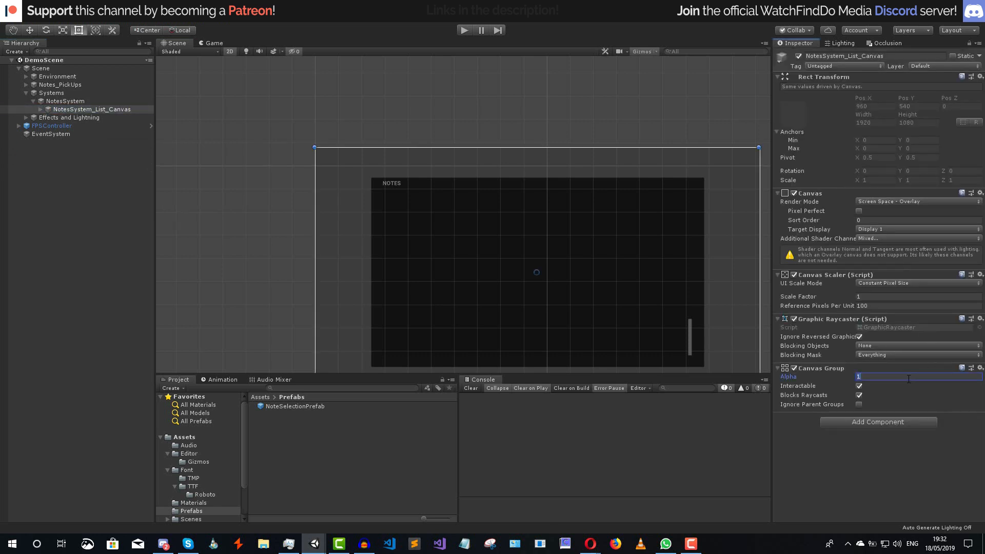
text(0)
key(Return)
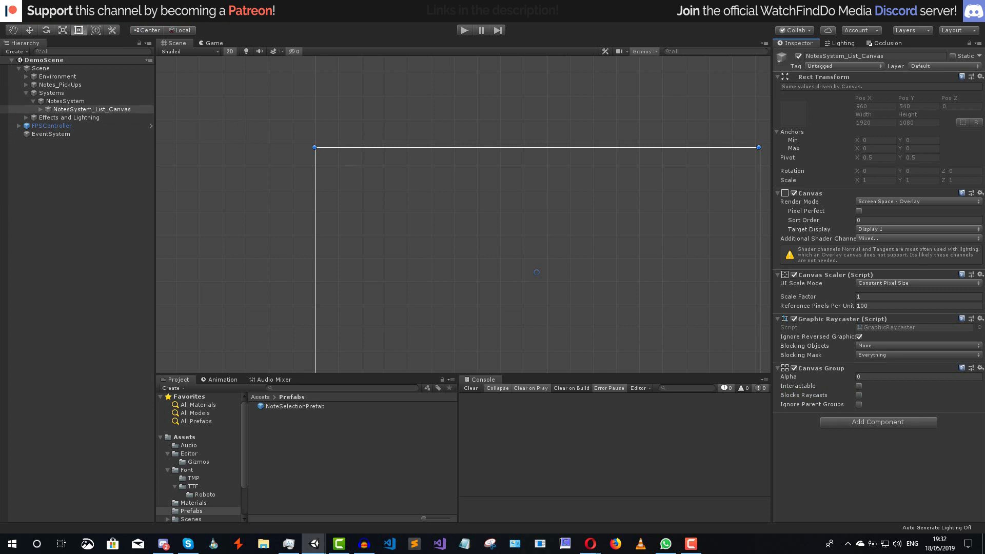
- Create a UI Canvas as a child of NotesSystem and name it NotesSystem_Note_Canvas
click(97, 103)
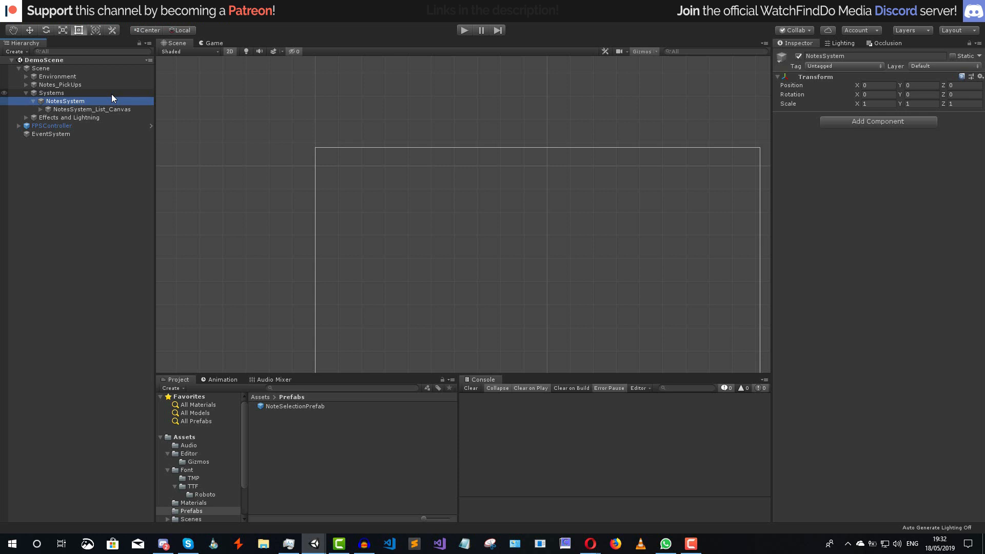
right_click(93, 102)
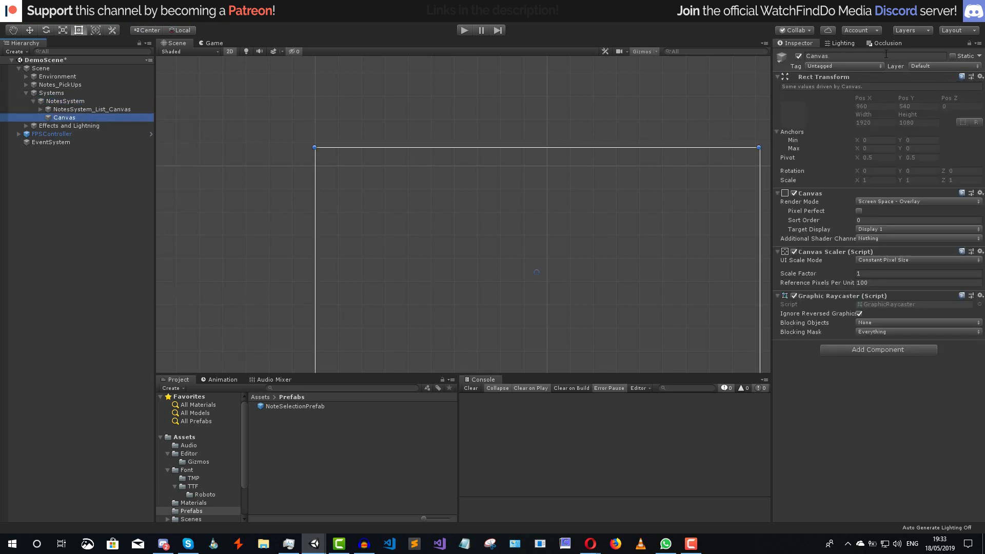
click(886, 54)
text(No)
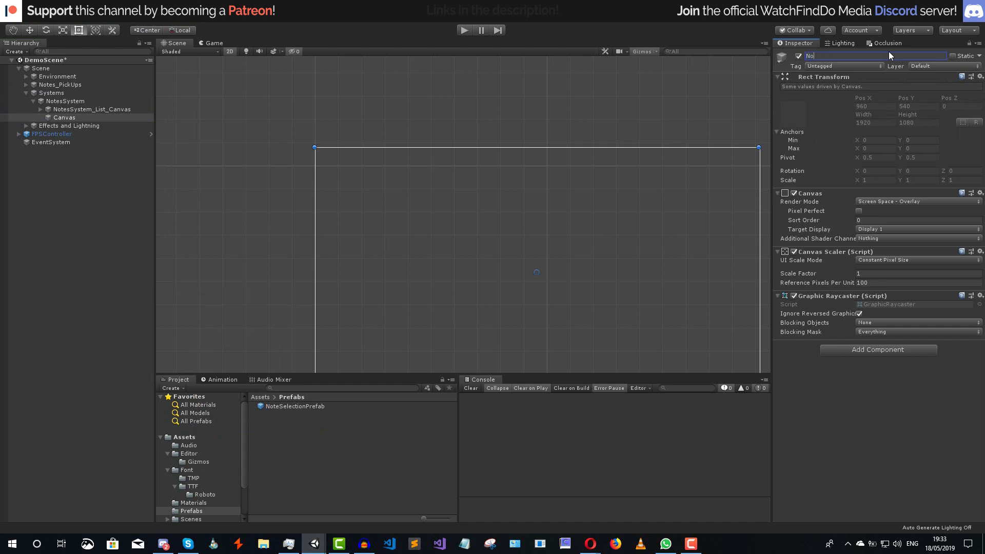
text(tesSystem_Note_Canvas)
key(Return)
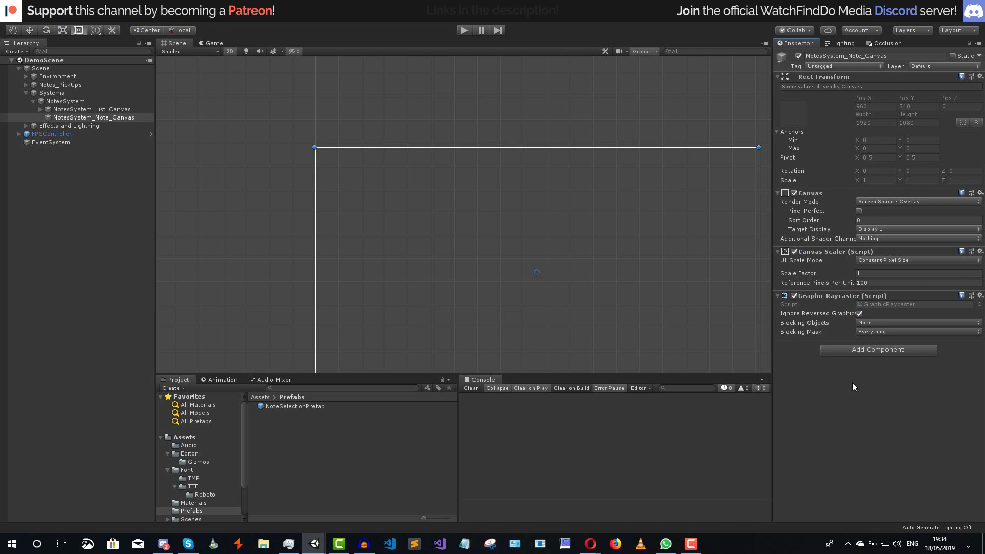
- Set the note canvas's scaler to Scale With Screen Size at 1920 by 1080, with Match at 1 for height
click(879, 260)
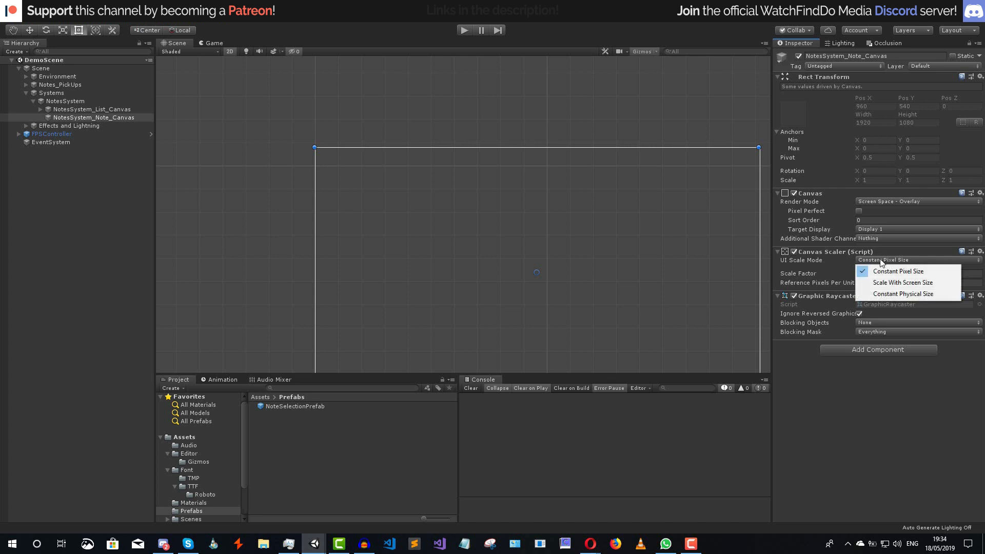
click(887, 283)
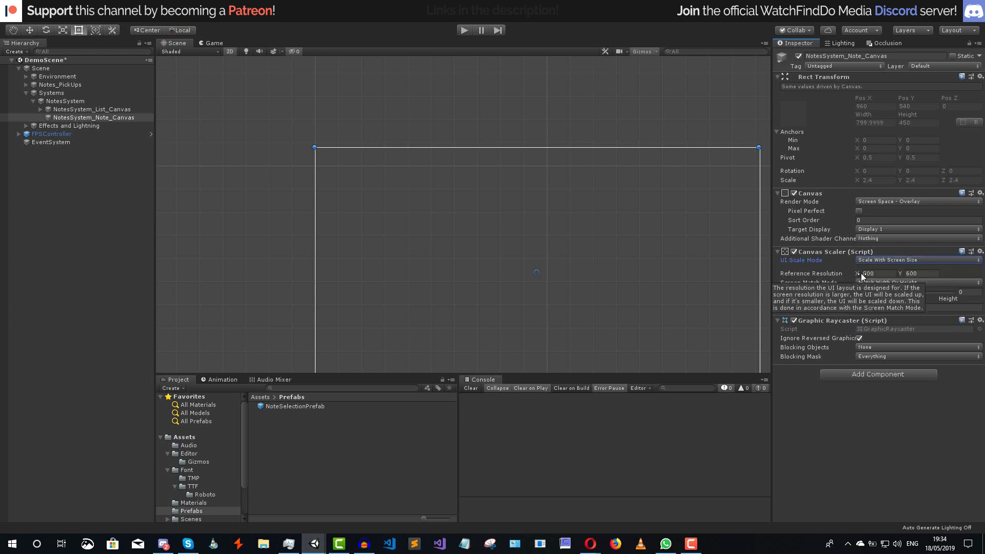
click(866, 273)
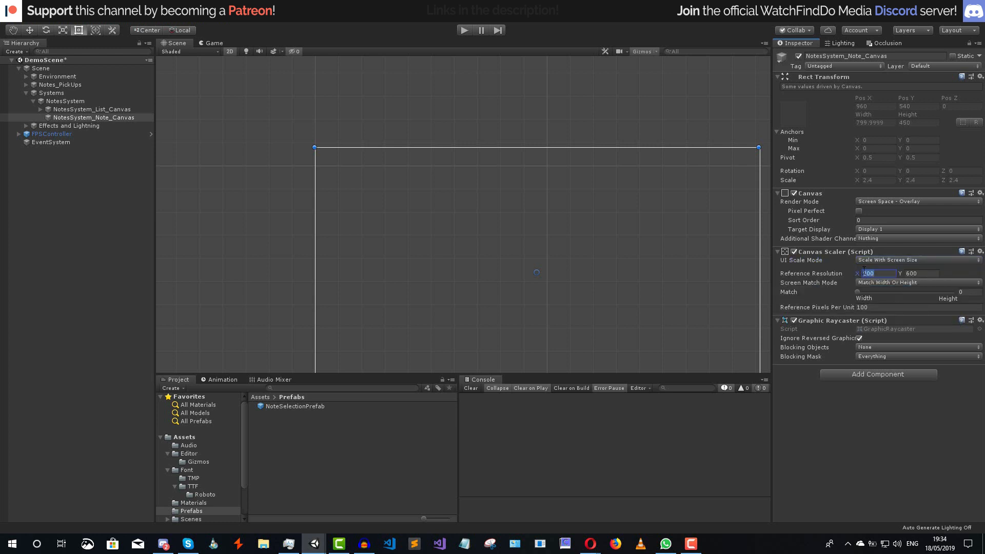
text(1920)
click(928, 275)
drag(859, 291, 983, 292)
click(894, 413)
- Add a Canvas Group component to NotesSystem_Note_Canvas
click(863, 374)
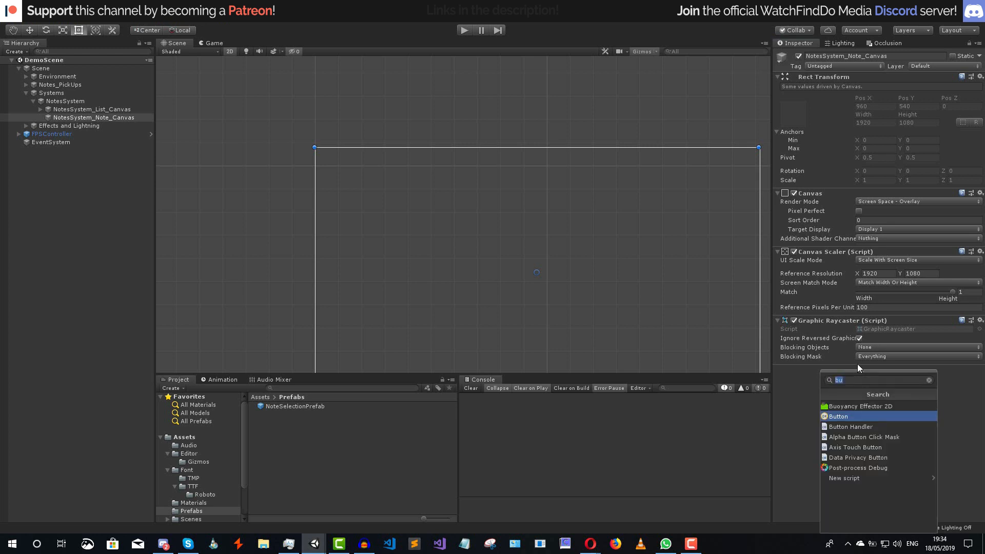
text(ca)
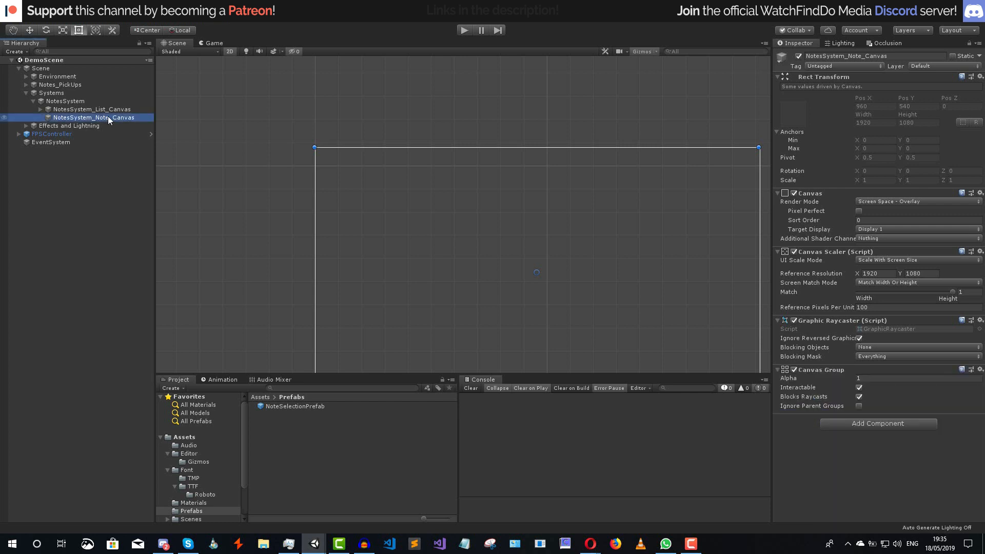
- Create a UI Image as a child of NotesSystem_Note_Canvas and stretch it in both directions to fill the canvas
right_click(109, 119)
mouse_move(134, 290)
click(229, 314)
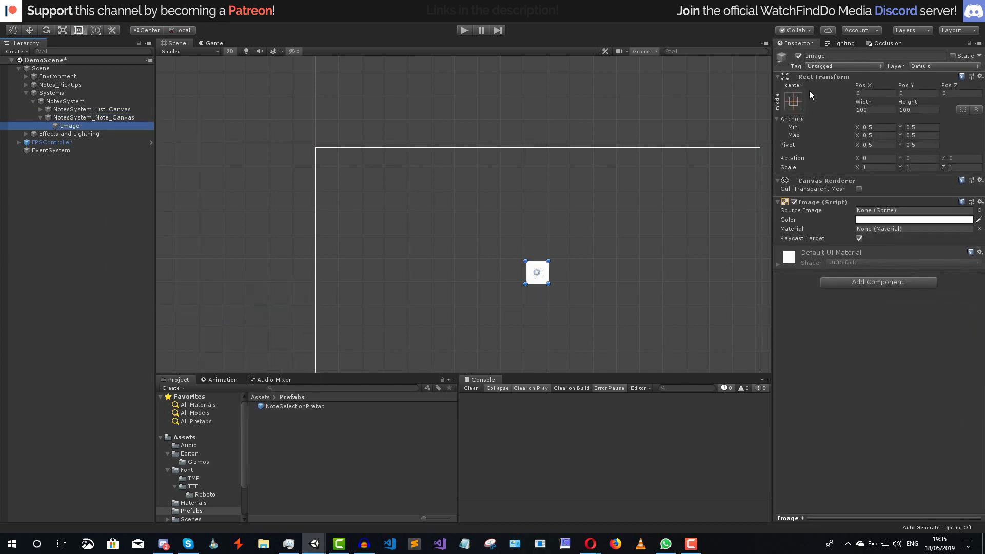
click(798, 98)
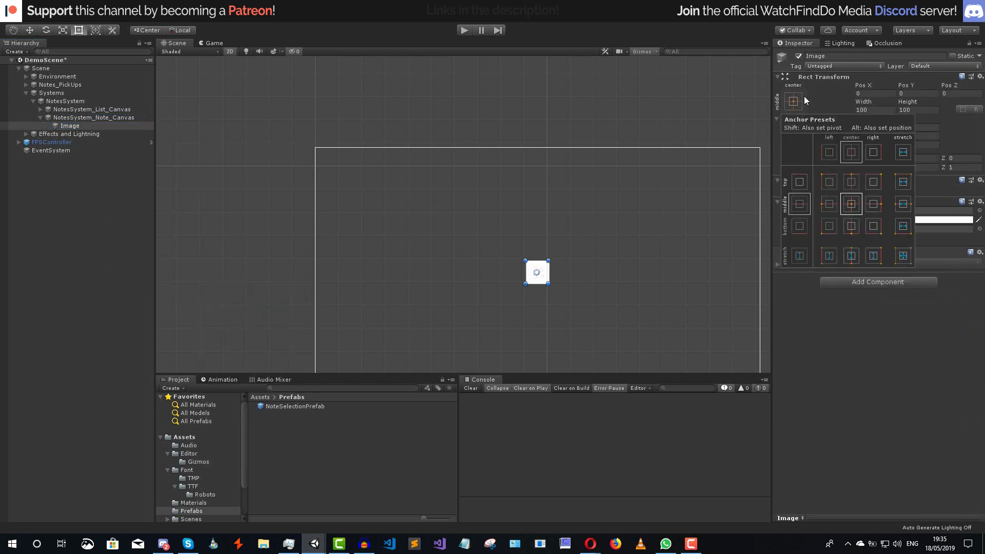
alt+click(903, 255)
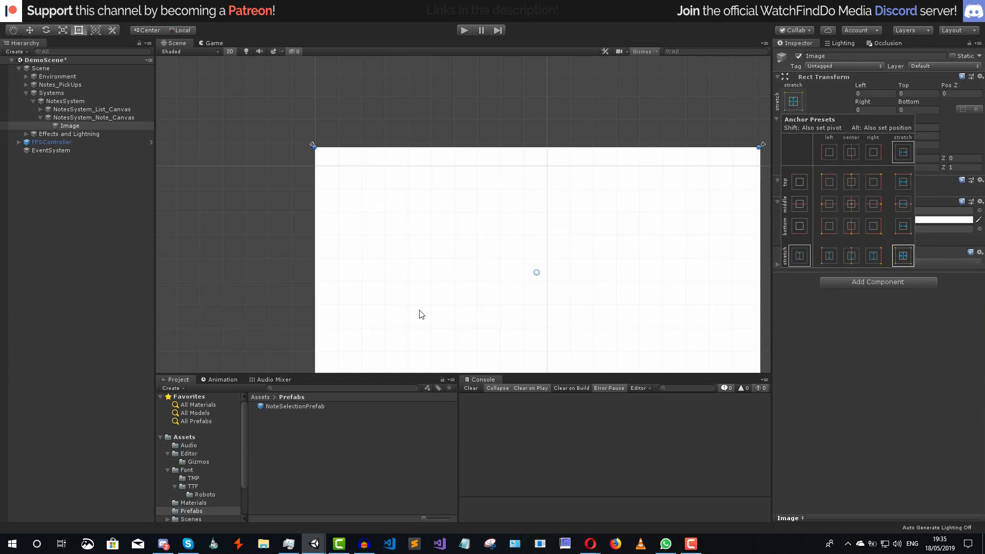
- Rename the full-canvas image under NotesSystem_Note_Canvas as BlackScreen
click(887, 56)
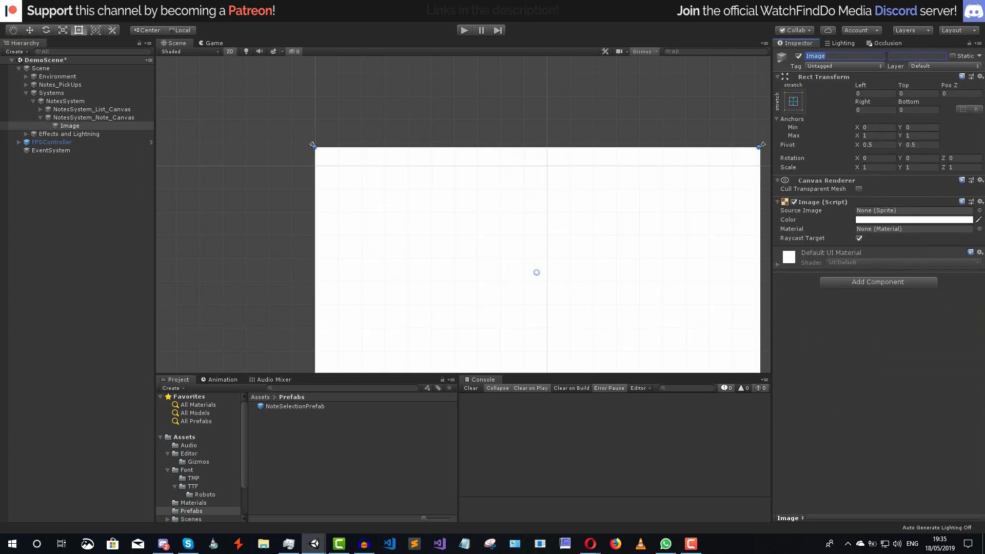
text(Bl)
text(ackScreen)
key(Return)
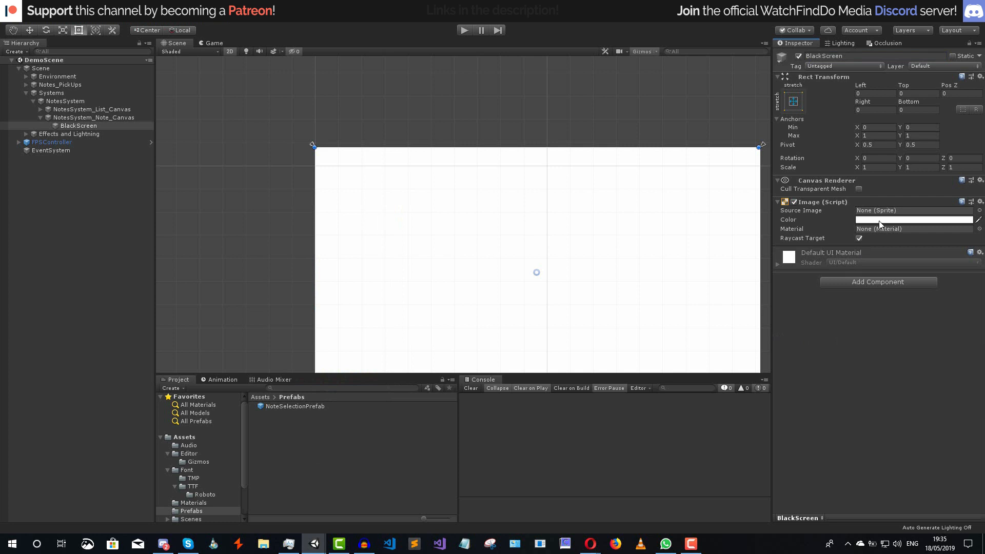
- Set the BlackScreen image colour to black (000000) and reduce its alpha so it is semi-transparent
click(879, 221)
drag(359, 293, 181, 411)
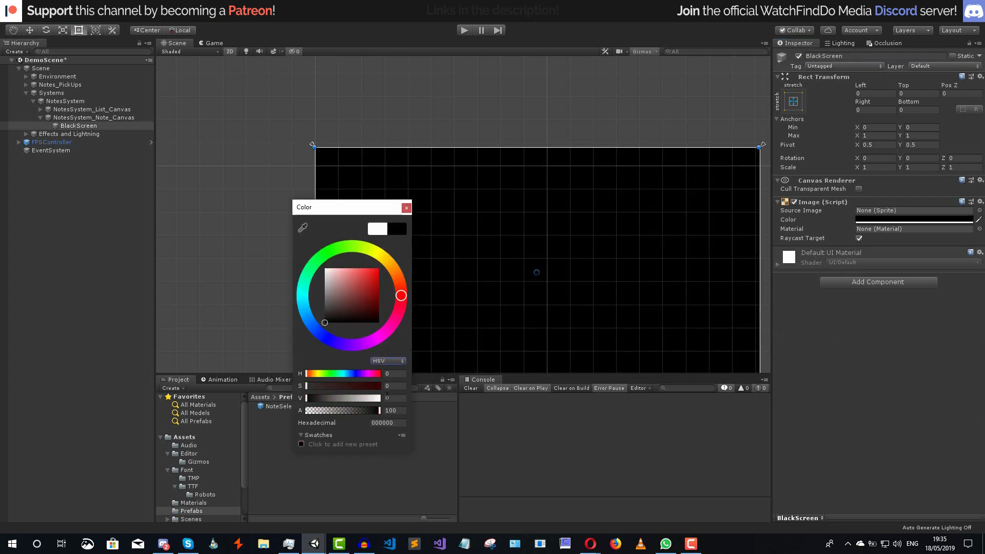
click(392, 410)
text(0)
click(406, 207)
middle_drag(388, 164, 368, 149)
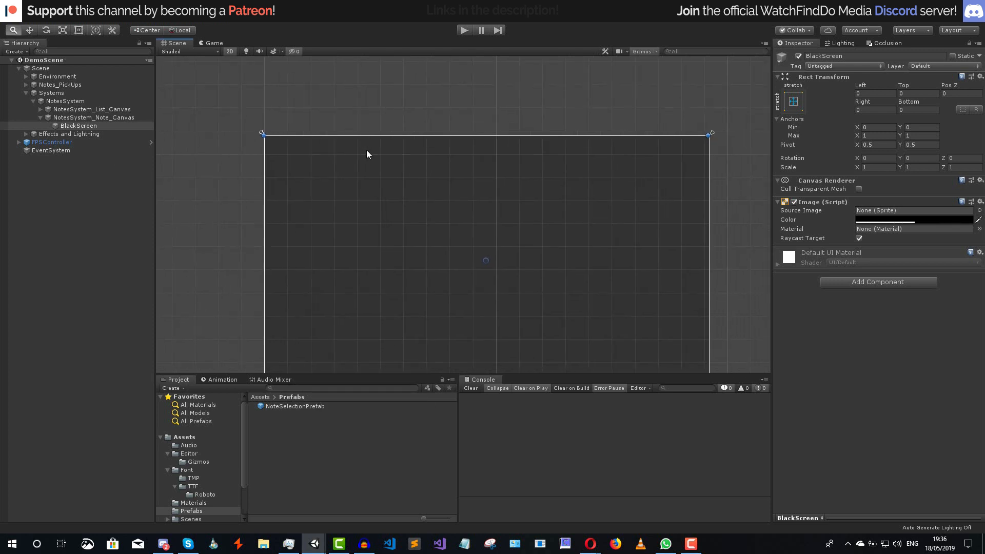
- Create a second UI Image as a child of NotesSystem_Note_Canvas and name it Paper
click(79, 120)
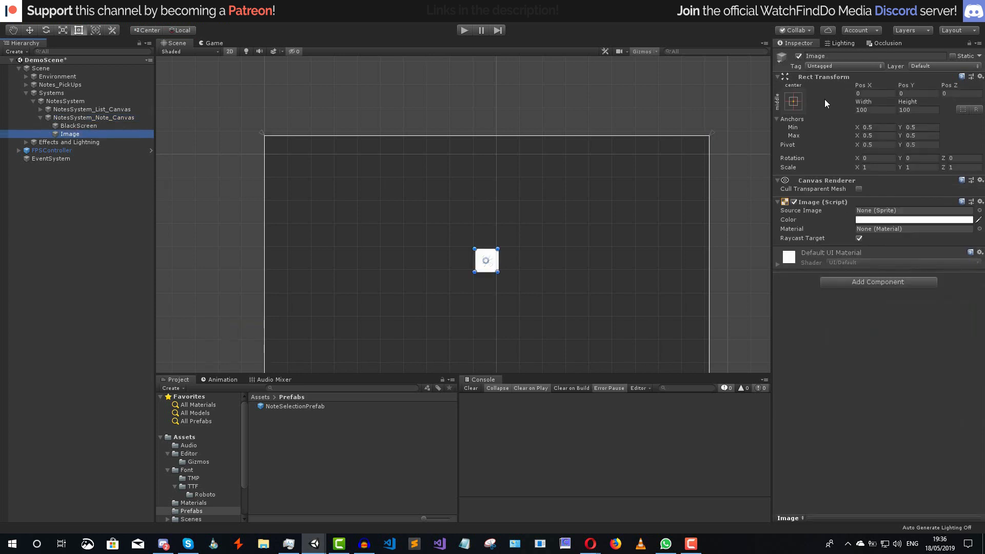
click(851, 58)
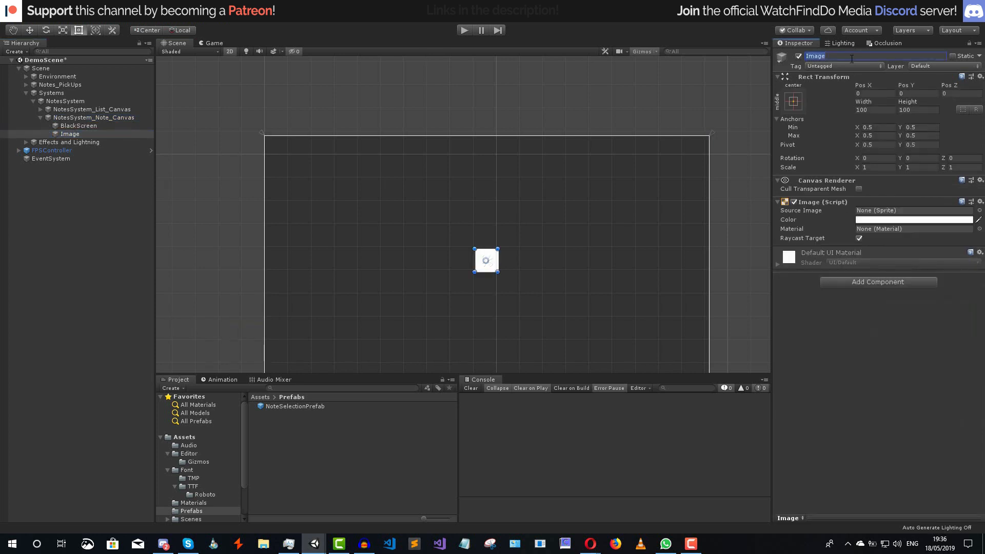
text(Paper)
key(Return)
- Set the Paper image's width to 768 and height to 950, and save the scene
click(882, 115)
text(768)
click(915, 110)
text(950)
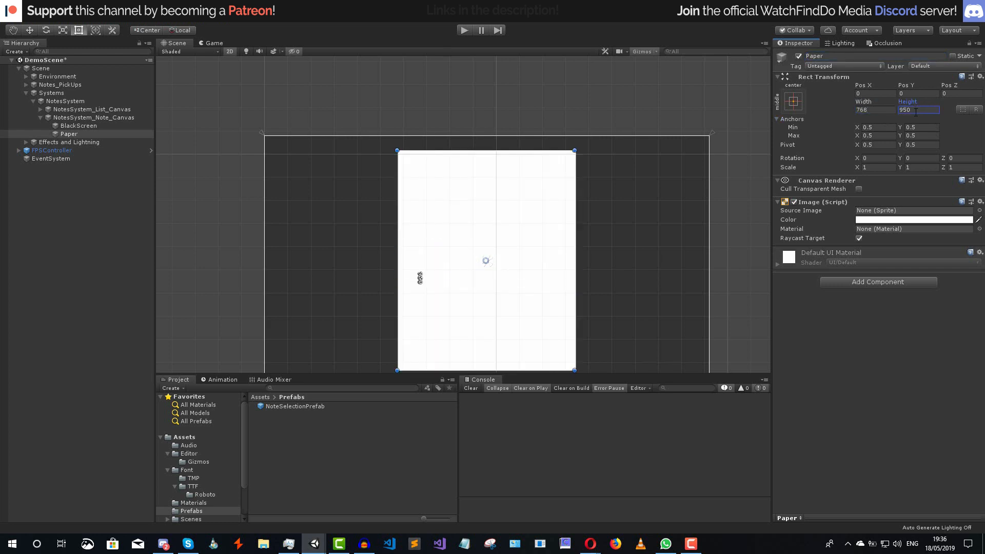
click(904, 294)
key(ctrl+s)
- Assign the Paper sprite as the source image of the Paper object
click(979, 210)
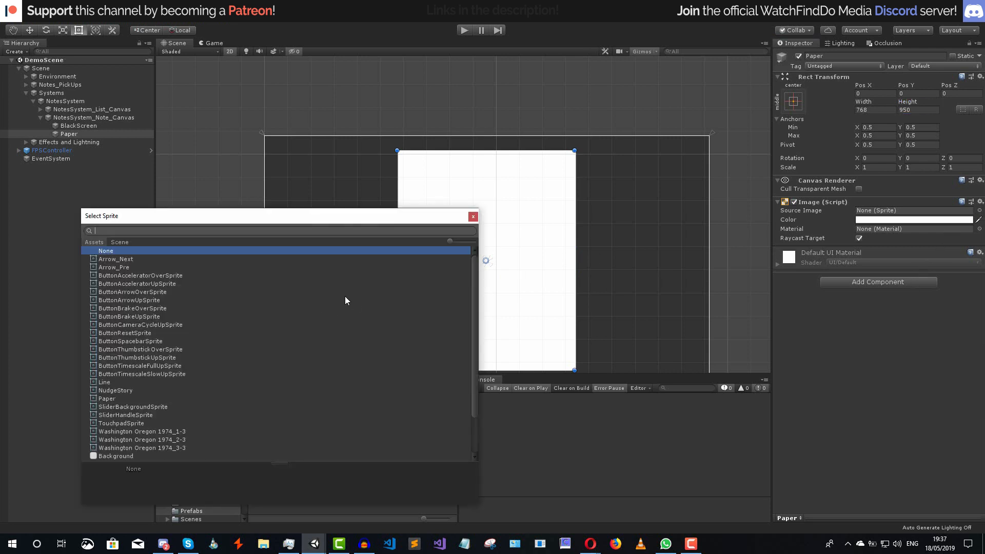
text(pa)
double_click(148, 265)
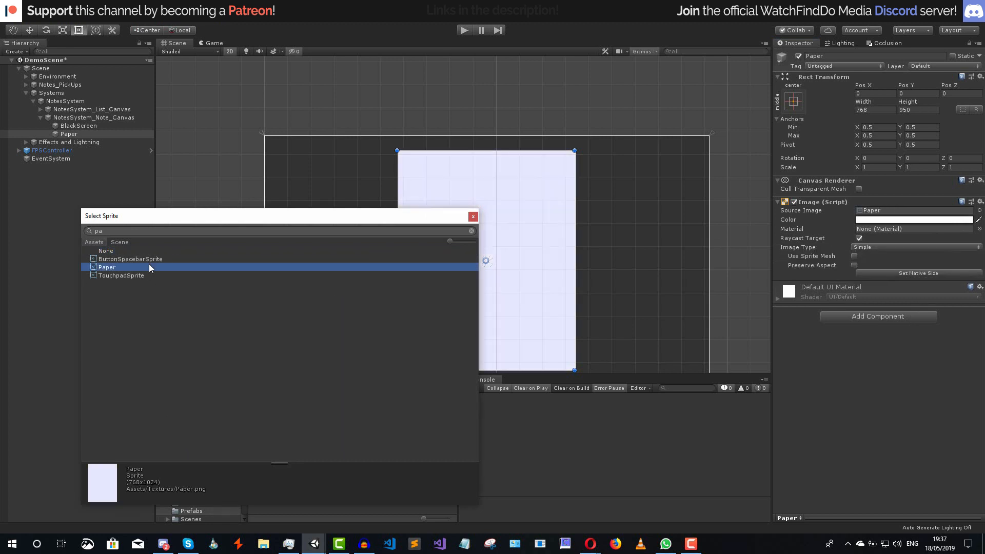
middle_drag(424, 343, 413, 318)
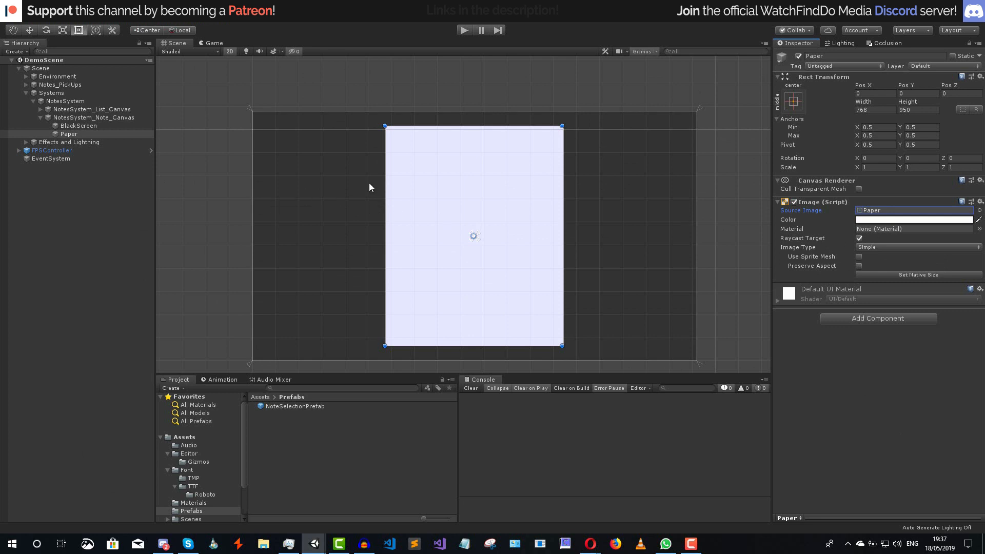
- Create an empty child object under Paper, name it Holder, and save the scene
right_click(106, 135)
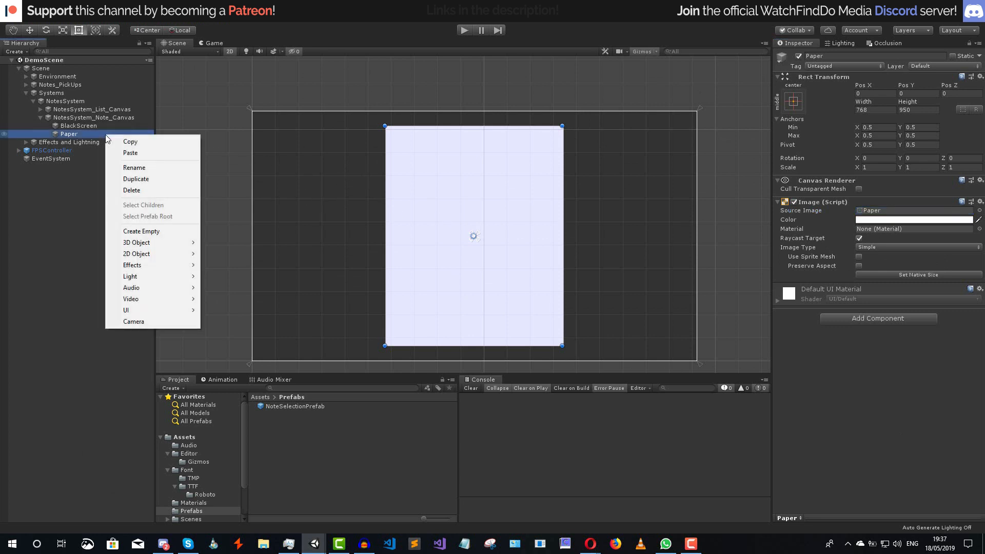
click(79, 137)
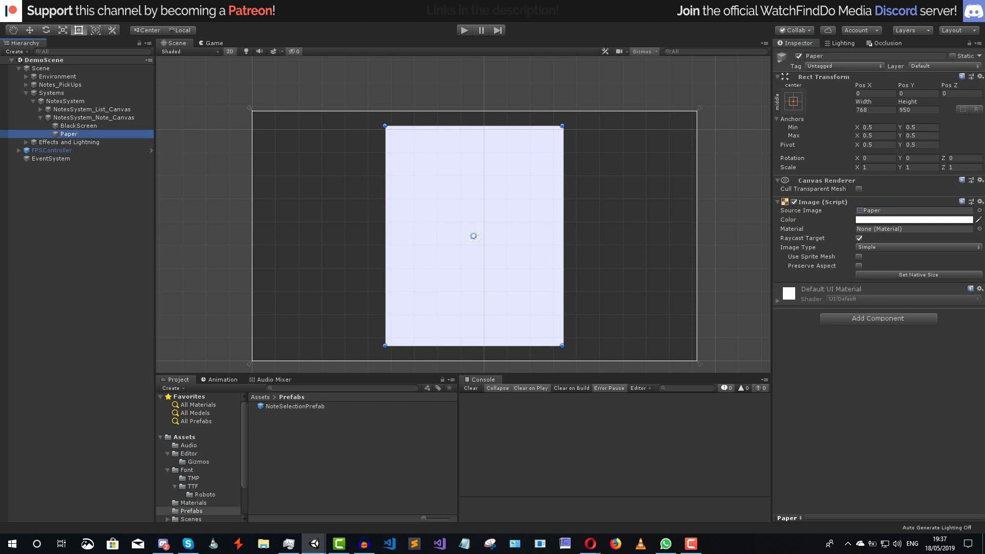
right_click(87, 133)
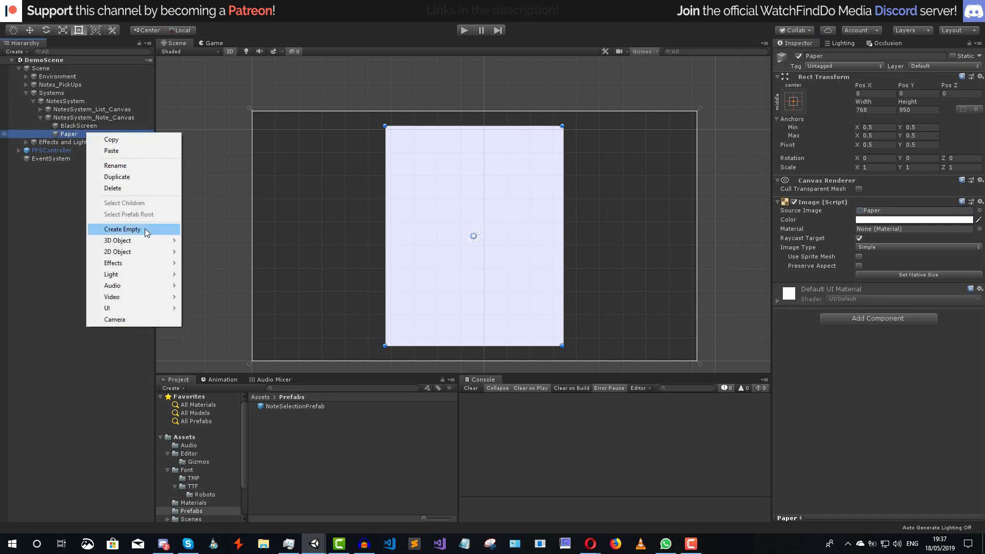
click(116, 228)
click(852, 56)
text(Holder)
key(Return)
key(ctrl+s)
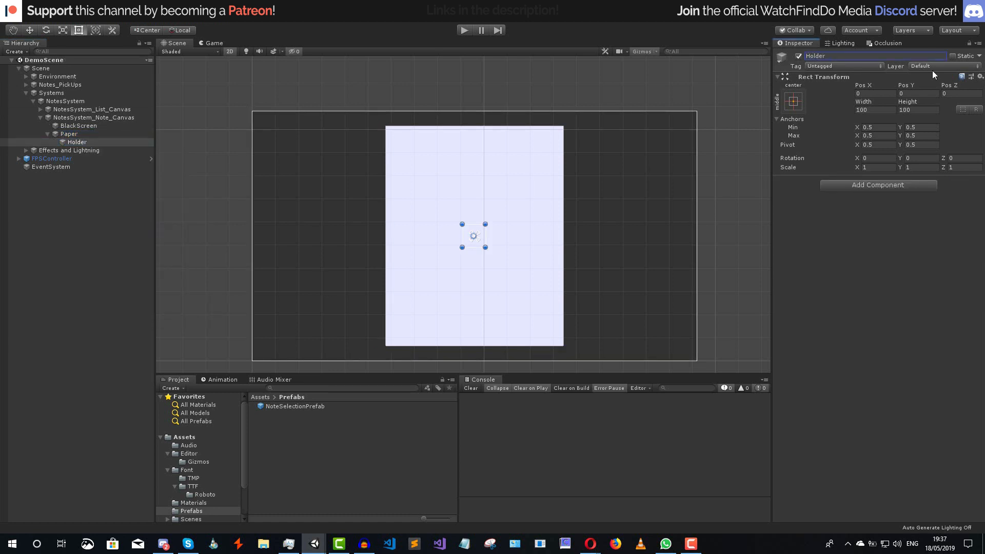
- Stretch Holder in both directions within Paper, with offsets of 65 left, 65 right, 89 top and 72 bottom
click(789, 106)
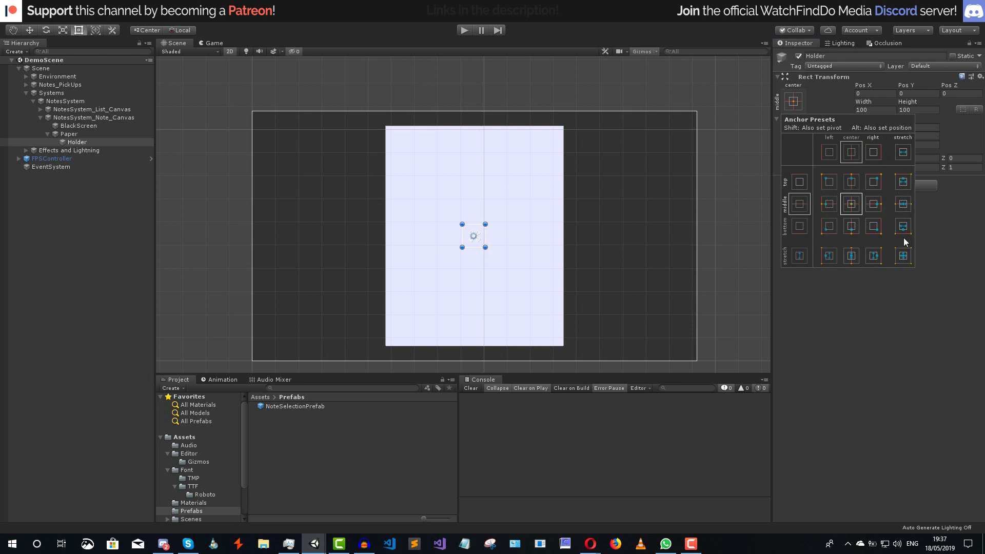
alt+shift+click(903, 256)
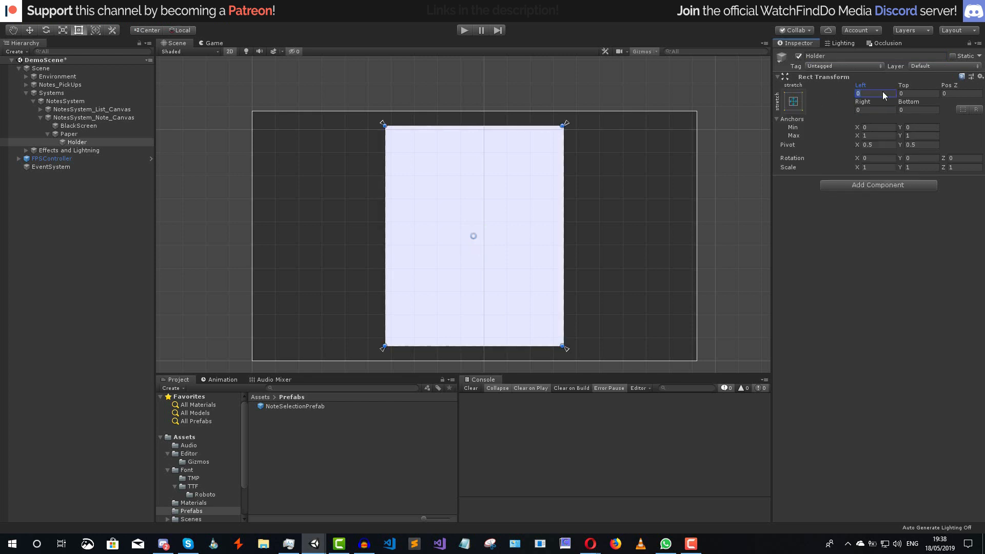
text(65)
click(879, 108)
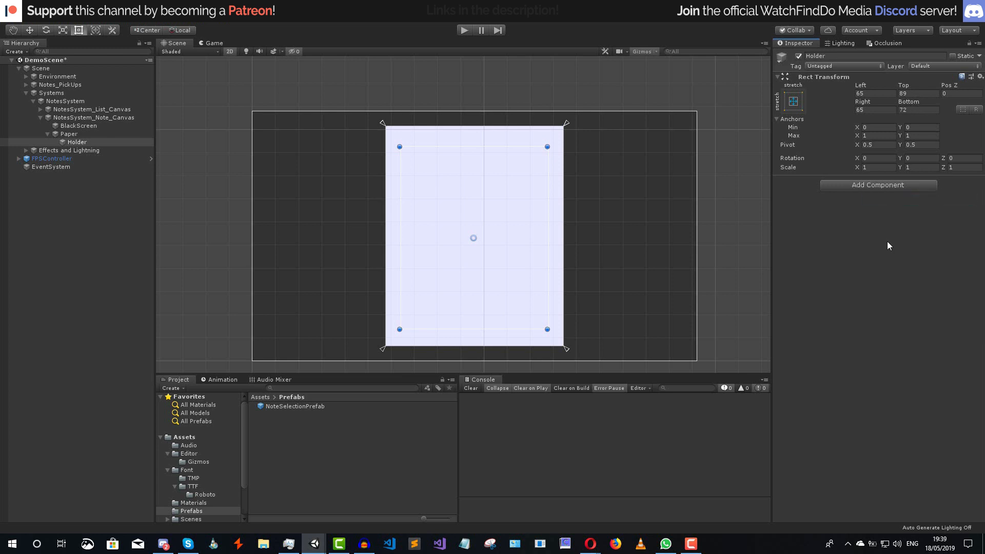
- Add Rect Mask 2D and Scroll Rect components to the Holder under Paper
click(885, 187)
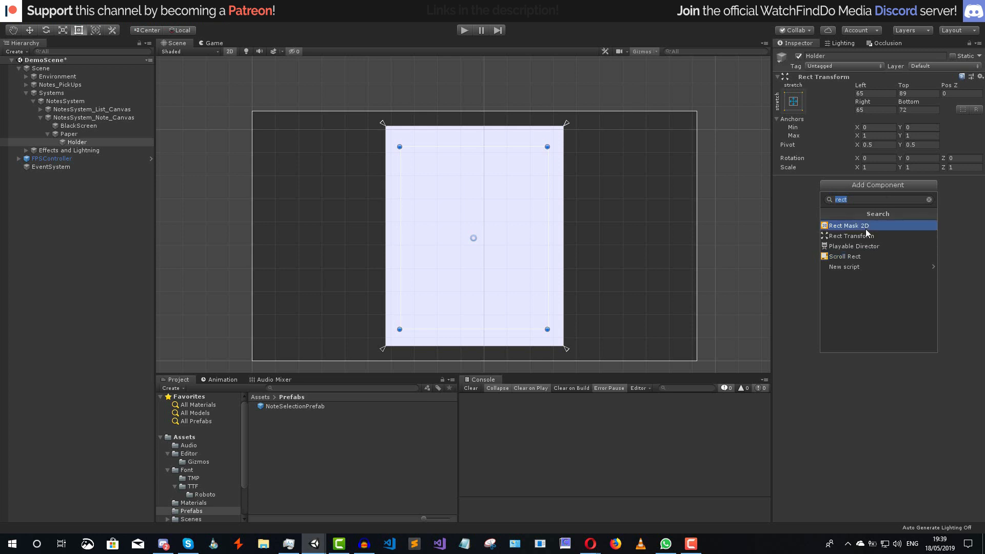
click(865, 229)
click(877, 195)
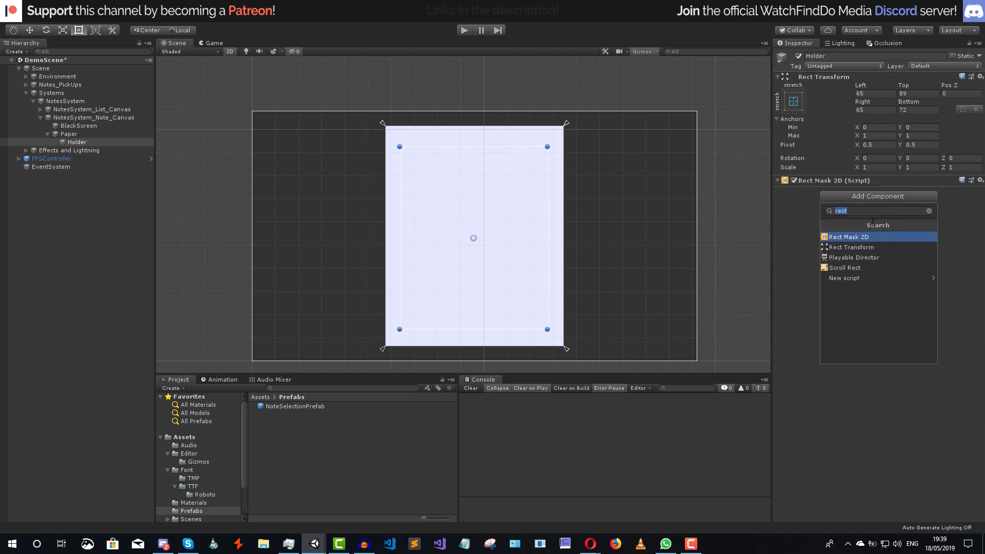
click(866, 269)
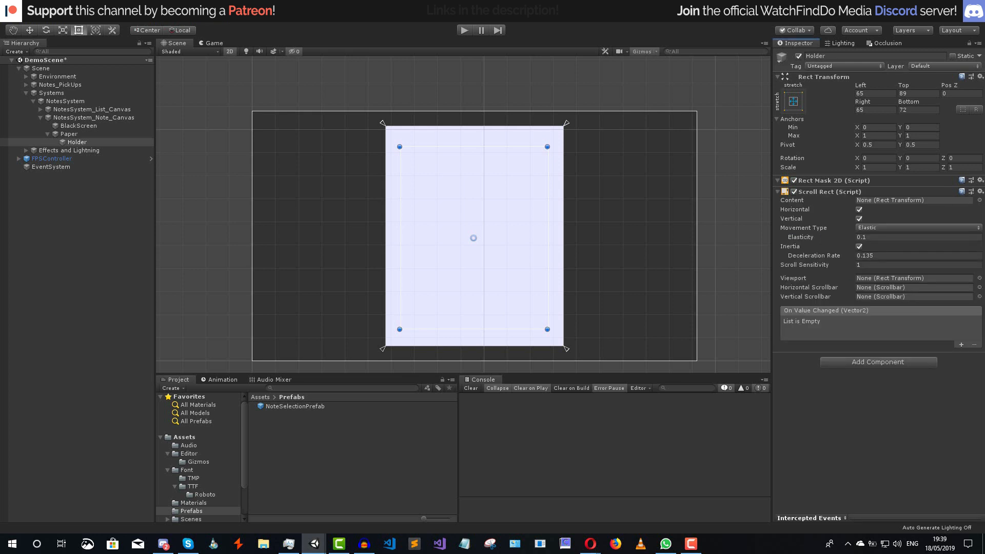
- Expand NotesSystem_List_Canvas in the hierarchy through BG and TableBG to reach the list's own Holder
click(50, 110)
click(41, 109)
click(42, 118)
click(48, 118)
click(54, 125)
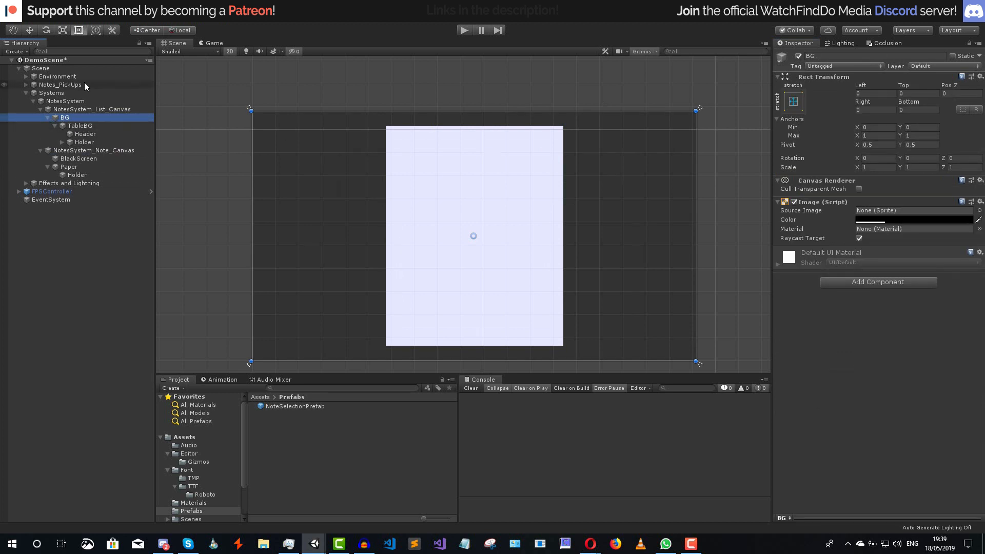
- Assign the Content child as the Scroll Rect content of the Holder in NotesSystem_List_Canvas
click(83, 142)
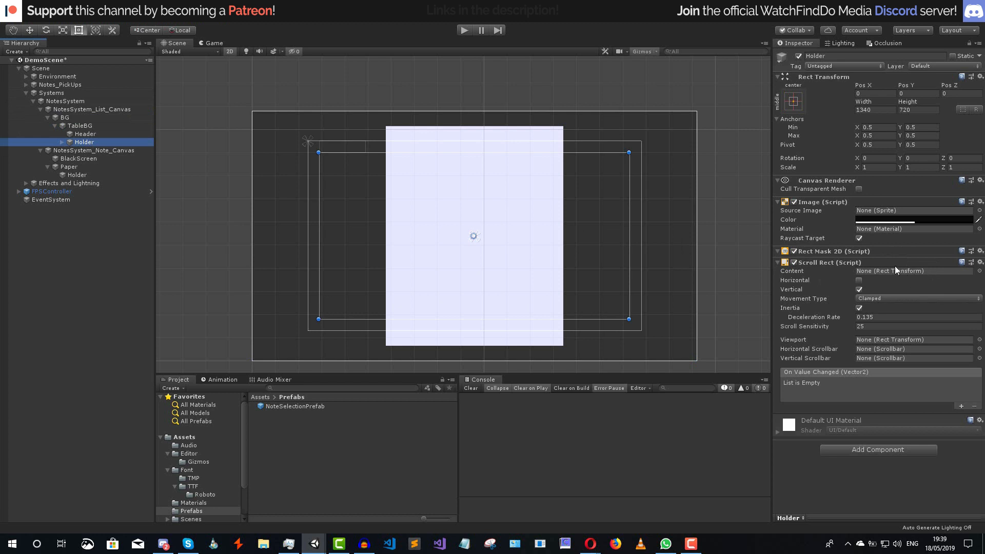
click(62, 143)
drag(84, 151, 913, 271)
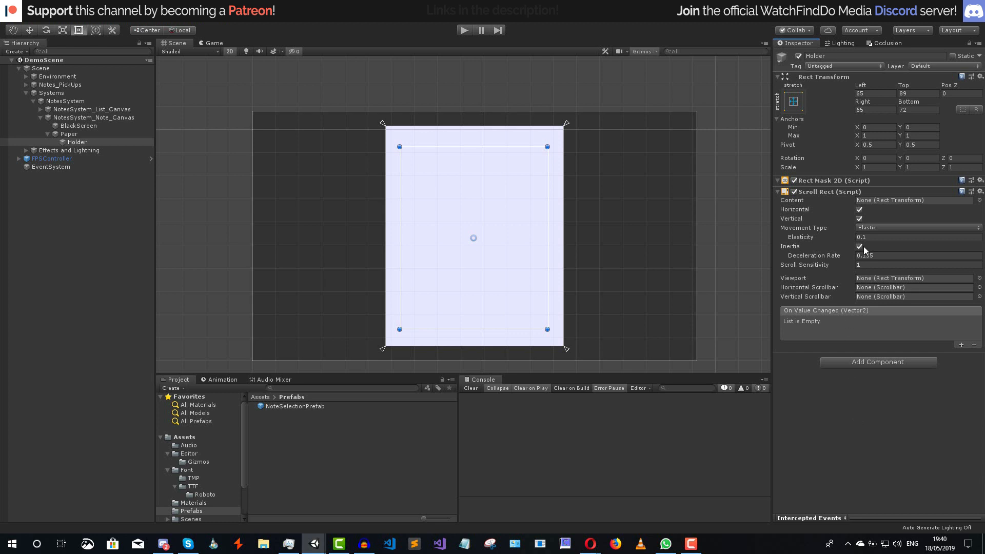
- Turn off horizontal scrolling on the Paper Holder's Scroll Rect and set its movement type to Clamped and scroll sensitivity to 25
click(859, 208)
click(876, 228)
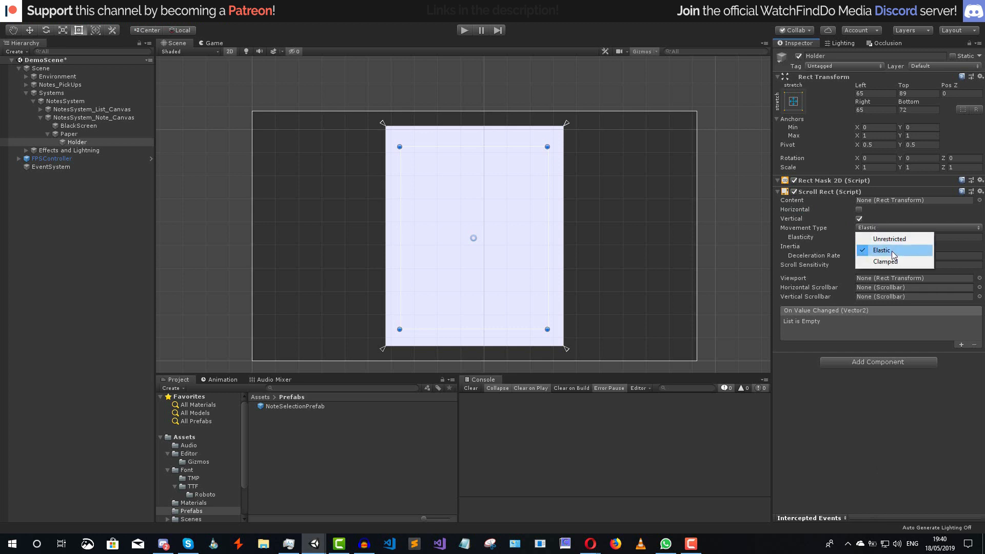
click(885, 257)
click(880, 255)
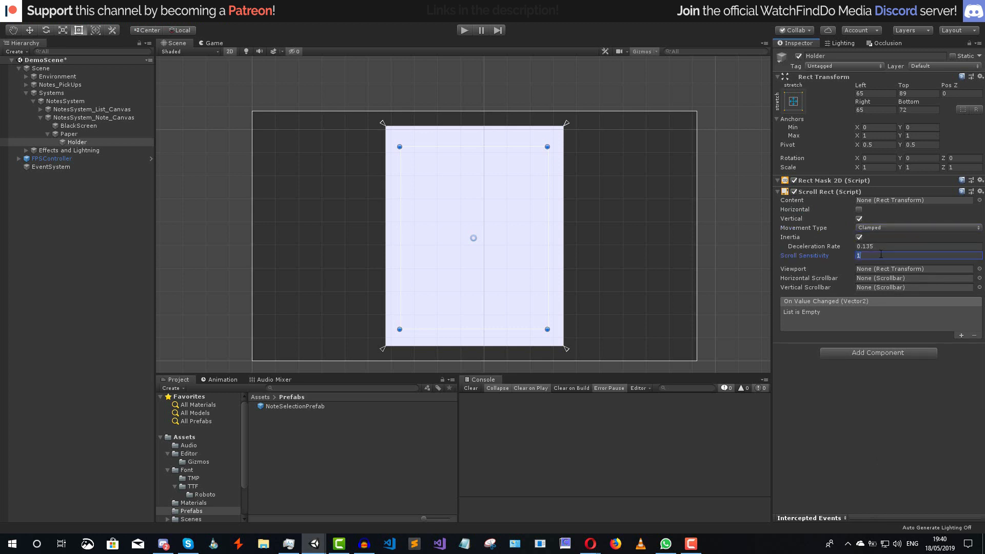
text(25)
click(846, 374)
- Assign the Scrollbar child as the vertical scrollbar of the list canvas Holder's Scroll Rect and collapse NotesSystem_List_Canvas
click(42, 109)
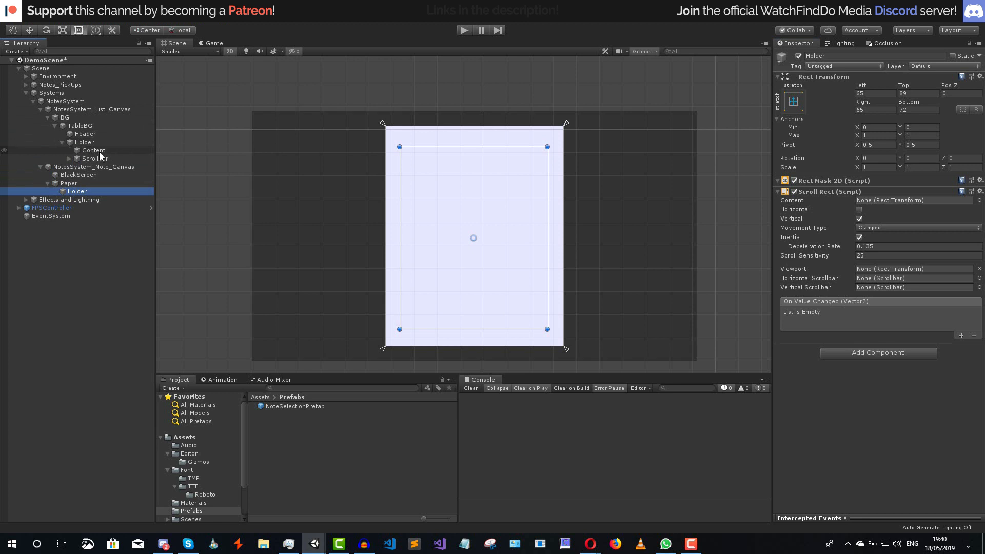
click(84, 142)
drag(95, 158, 902, 361)
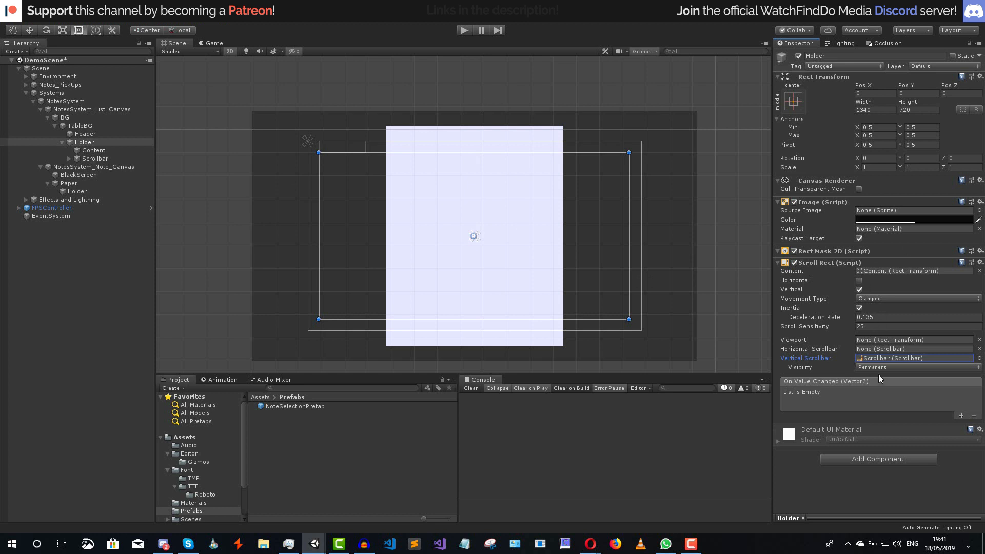
click(85, 134)
click(41, 109)
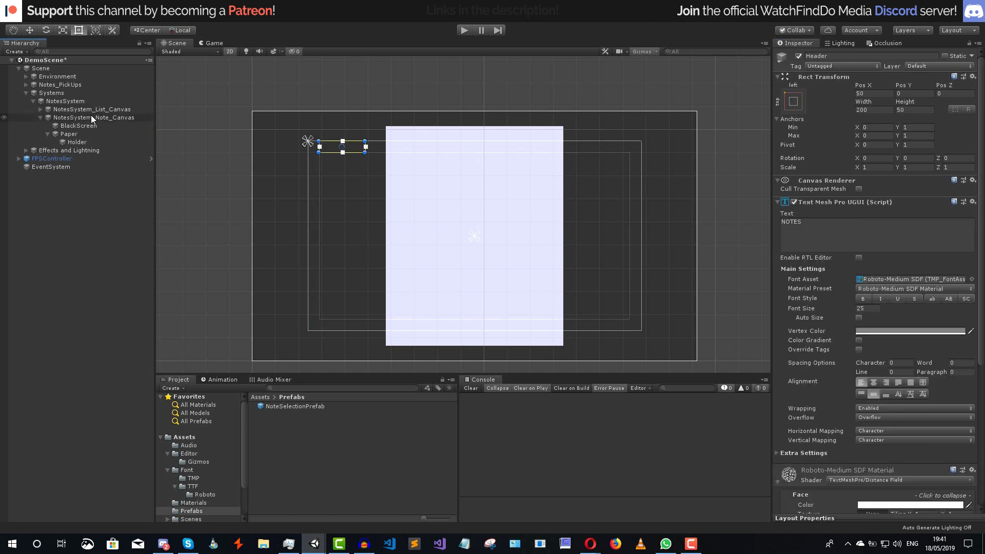
- Create an empty child under Paper's Holder and anchor it to the top with horizontal stretch, including pivot and position
click(90, 144)
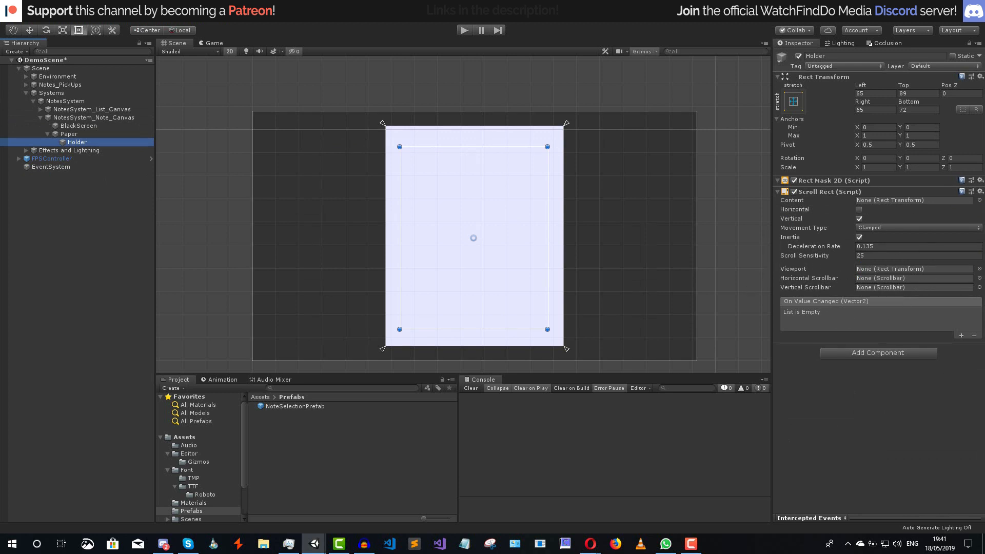
right_click(77, 143)
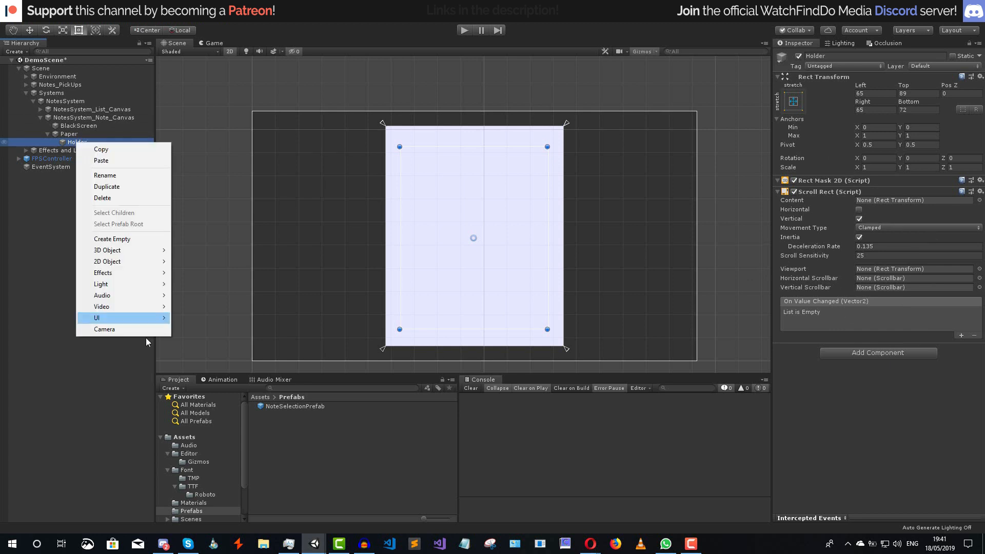
click(112, 238)
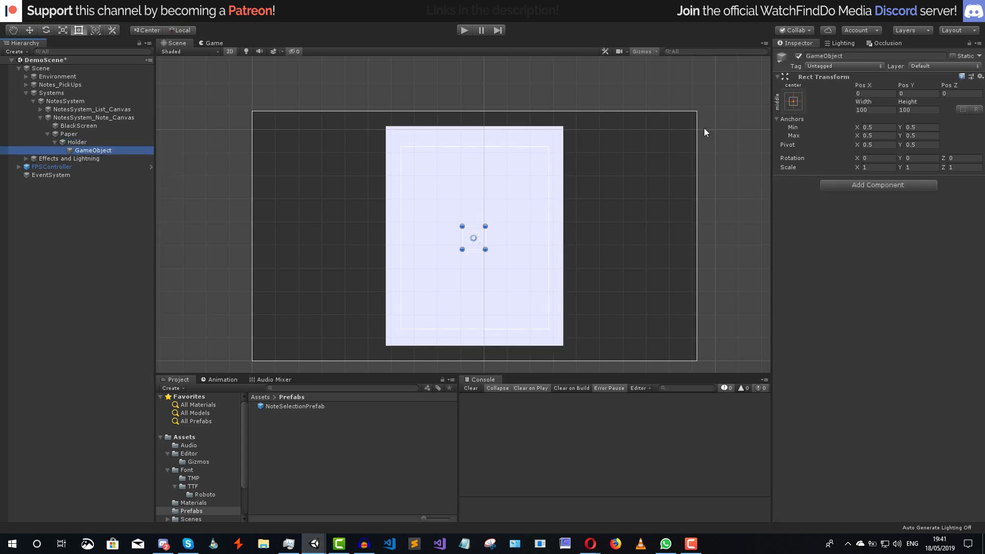
click(793, 101)
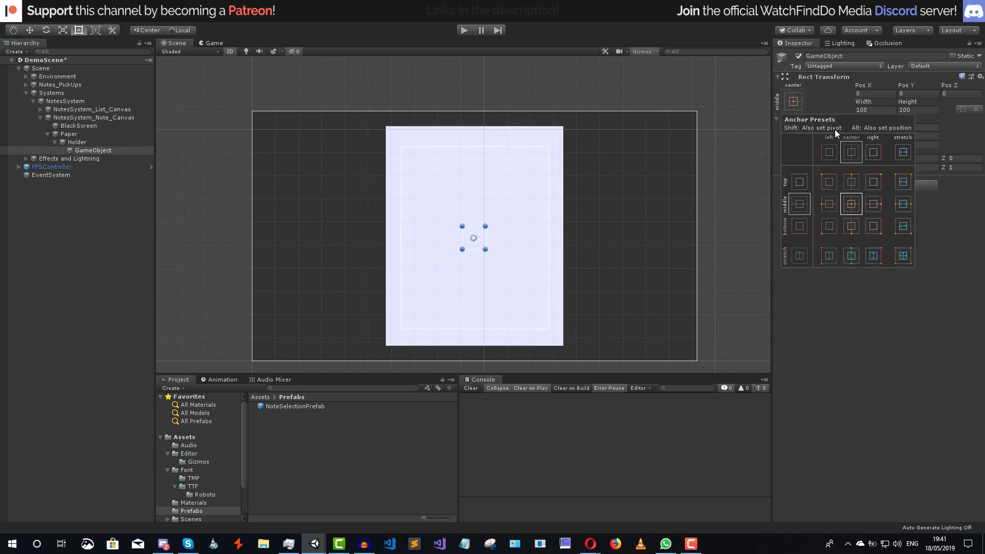
alt+shift+click(897, 185)
- Add an Image component to the new child object and assign the Line sprite as its source image
click(853, 184)
click(854, 220)
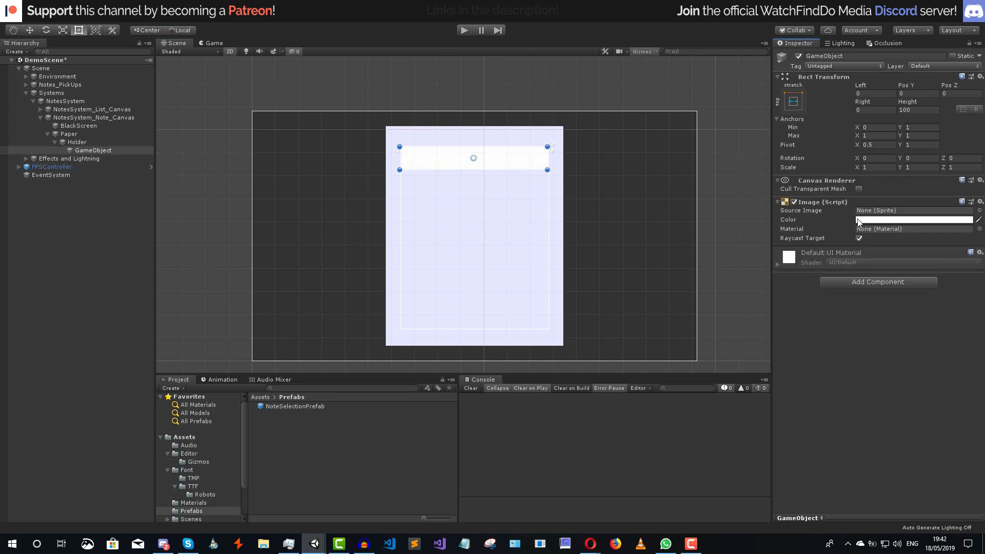
click(979, 210)
text(line)
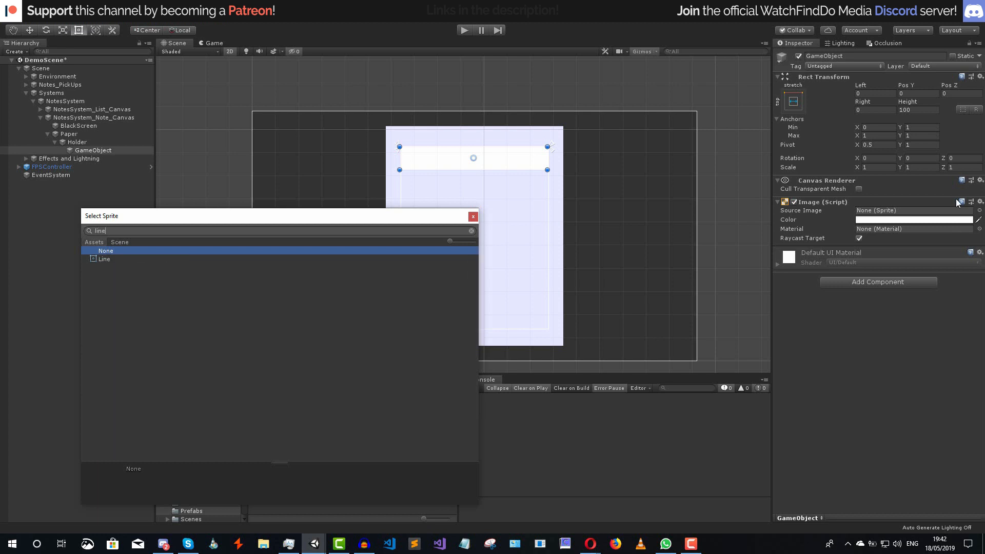
key(Down)
key(Return)
- Set the line image's type to Tiled and its color alpha to 25
middle_drag(487, 161, 476, 202)
scroll(474, 196, up, 3)
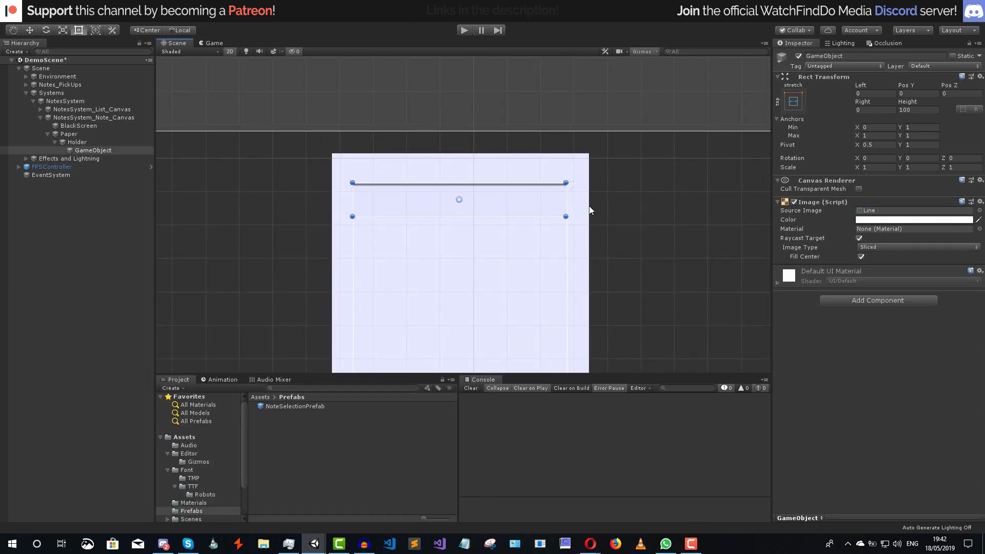
click(868, 248)
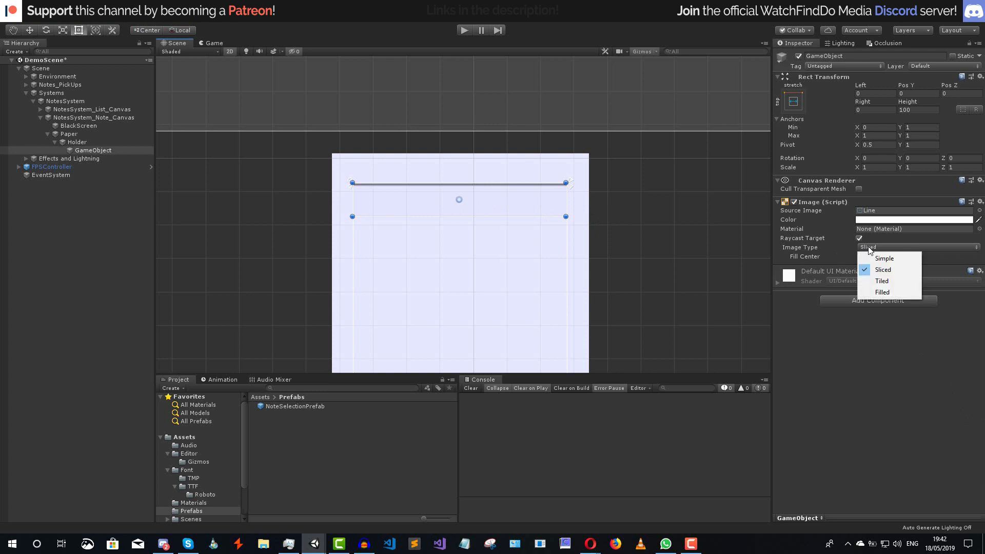
click(891, 280)
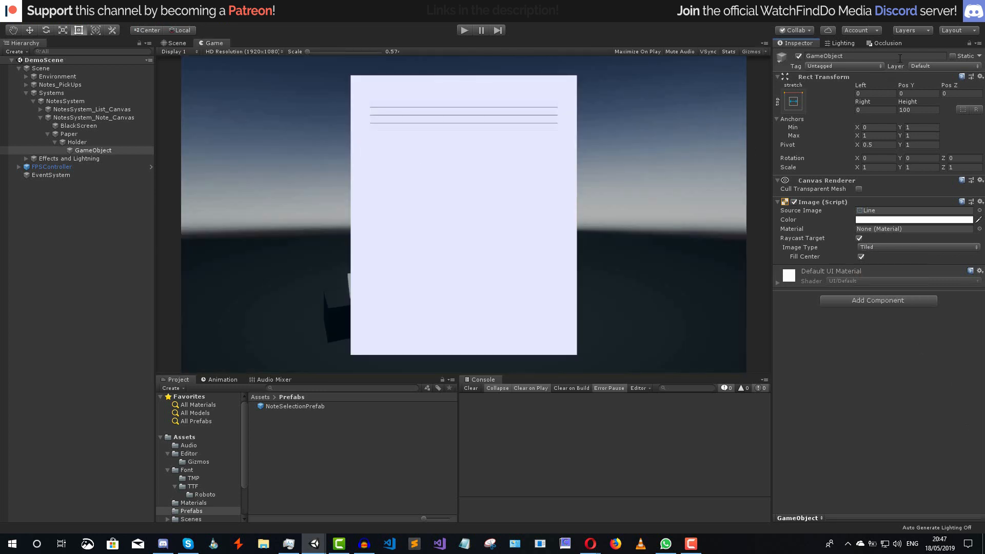
click(873, 220)
click(393, 411)
text(25)
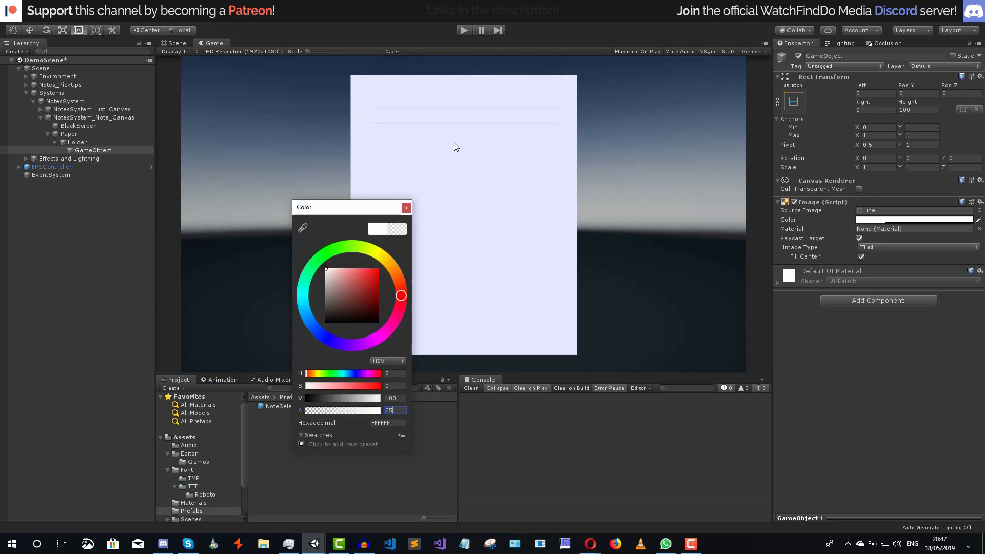
click(841, 264)
- Rename the line image object as Content and save the scene
click(858, 57)
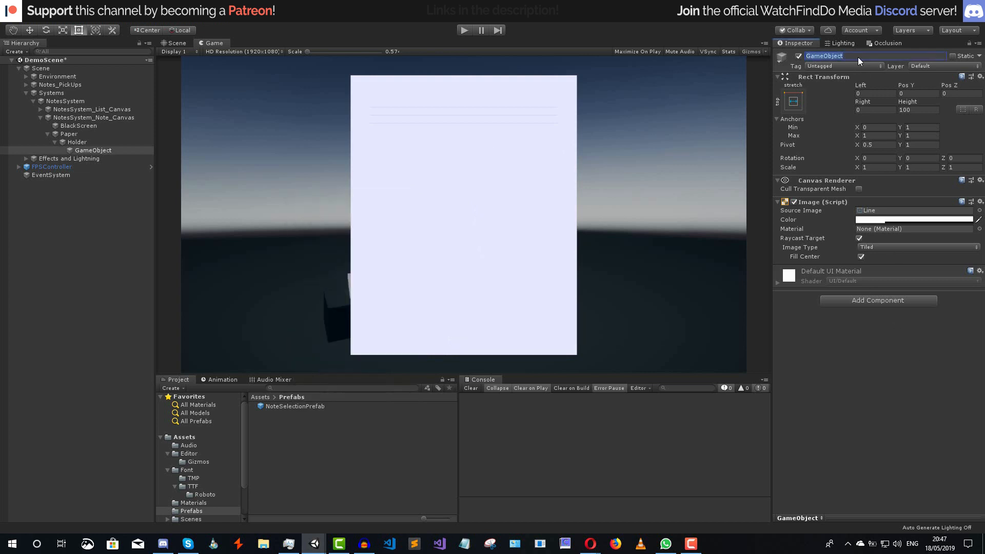
text(Li)
key(BackSpace)
key(BackSpace)
text(Content)
key(Return)
key(ctrl+s)
- Create a TextMeshPro text under Paper's Content object and assign it the Roboto-Regular SDF font asset
right_click(108, 152)
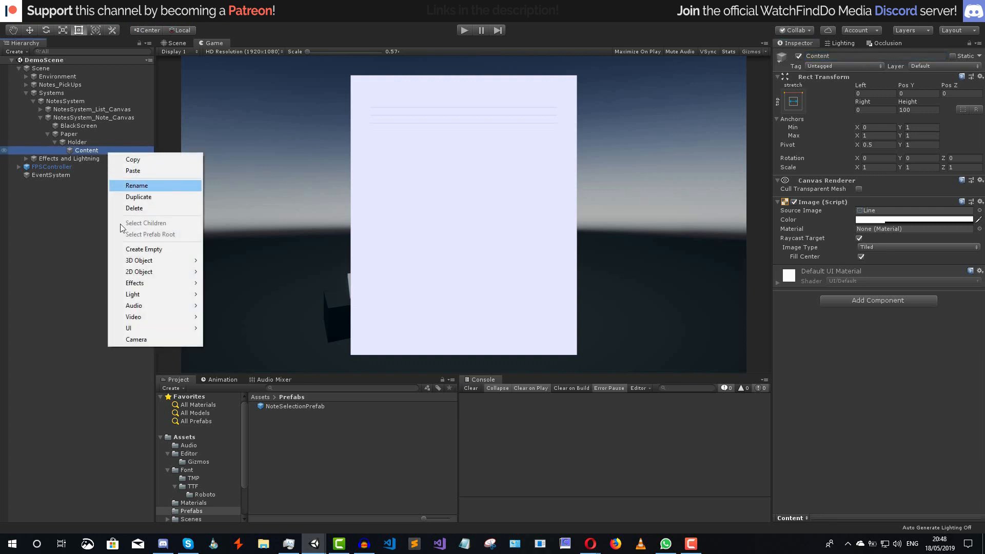
mouse_move(135, 329)
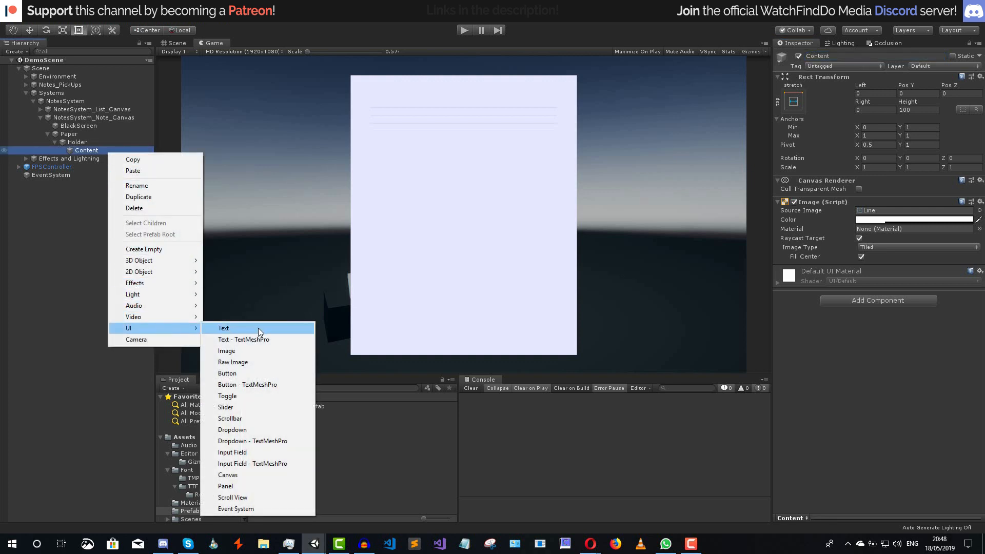
click(273, 339)
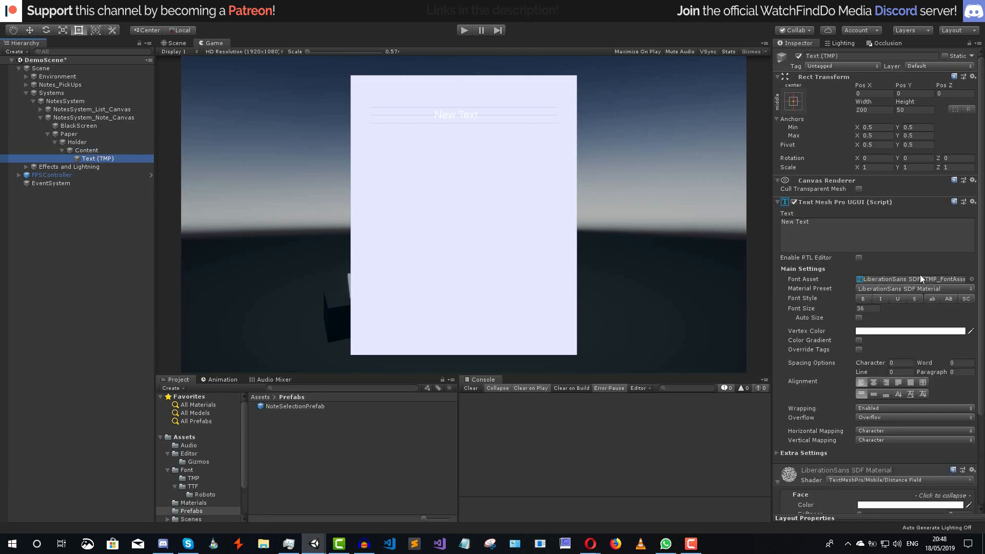
click(971, 279)
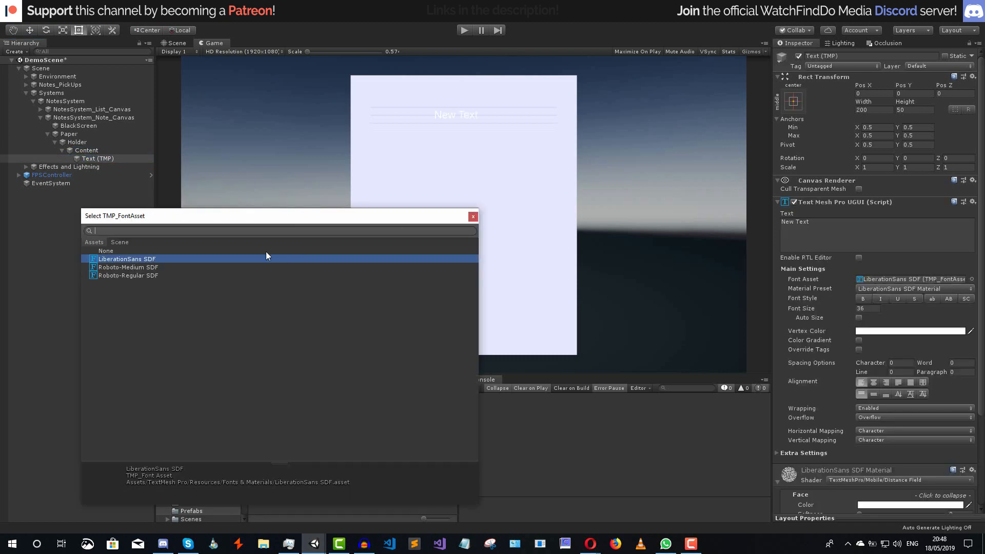
double_click(176, 276)
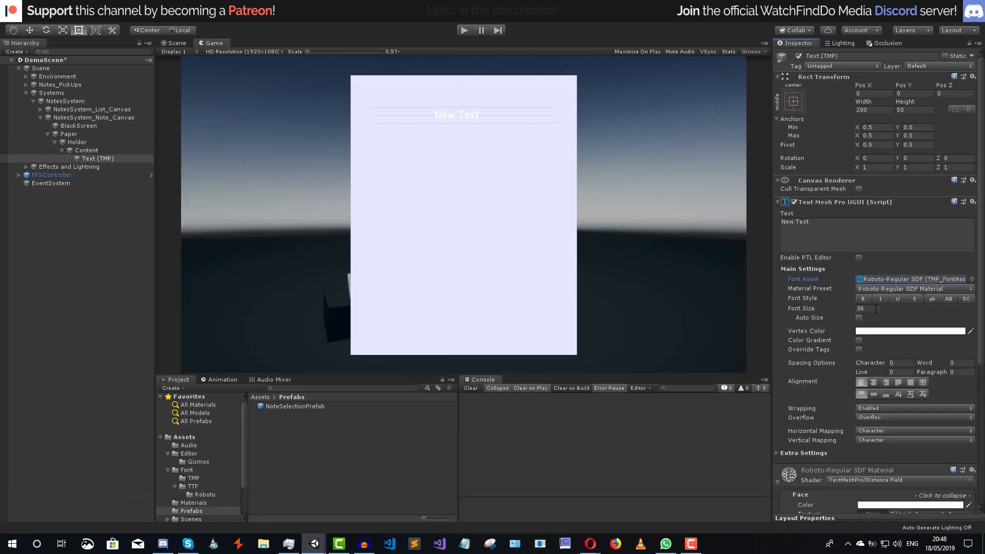
- Set the text's font size to 20 and its line spacing to 13
click(876, 308)
text(20)
click(832, 383)
click(893, 372)
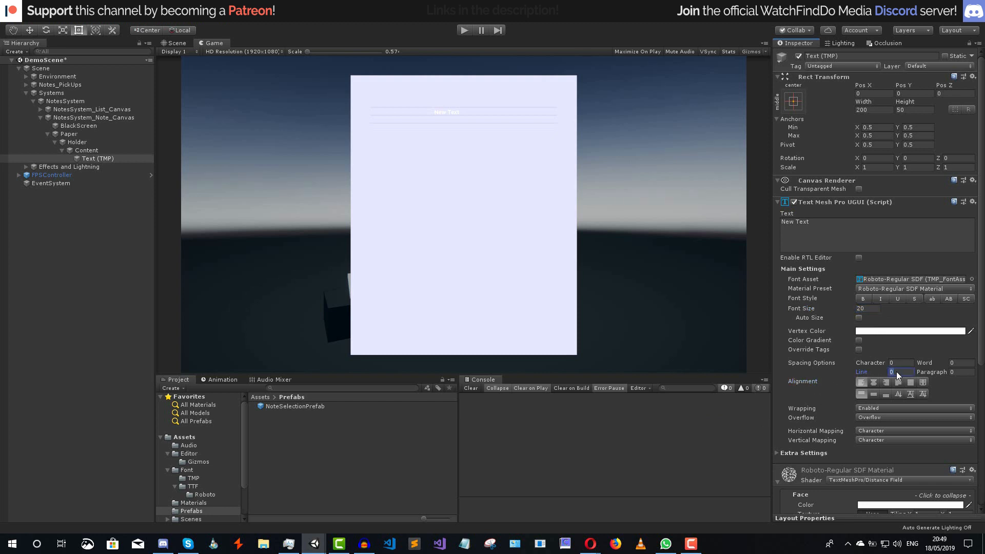
text(13)
- Add a Vertical Layout Group to Paper's Content object and make it control child width and height
click(98, 151)
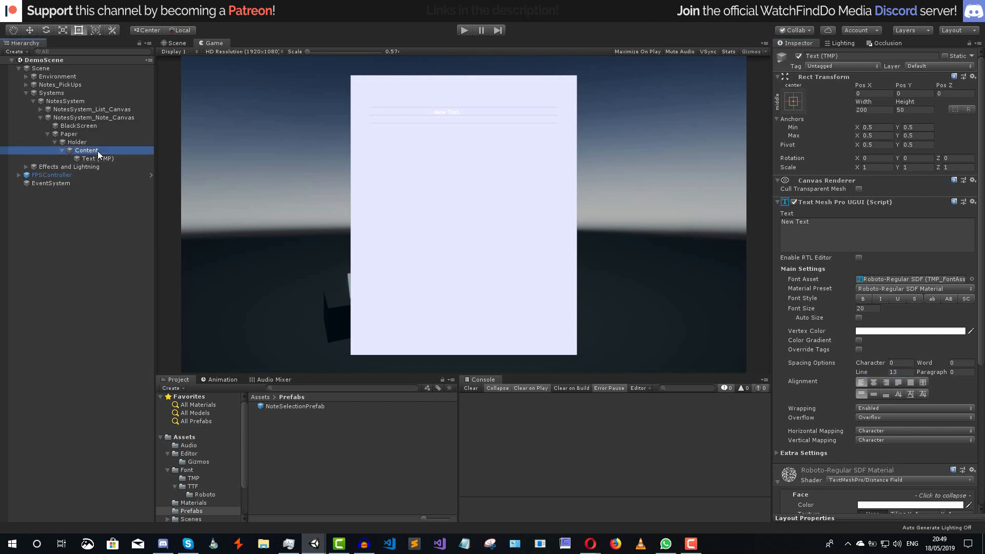
click(909, 299)
text(i)
key(BackSpace)
text(ver)
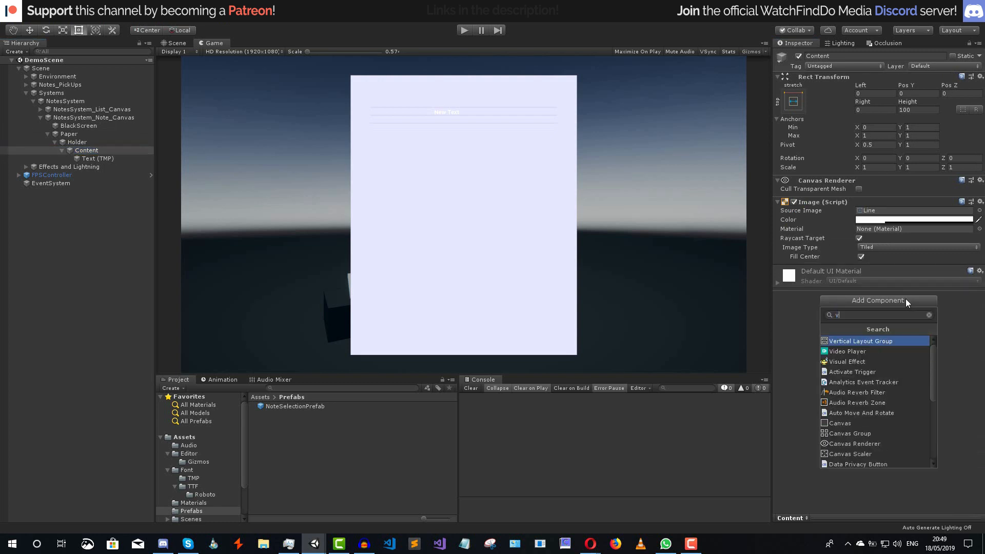
click(900, 342)
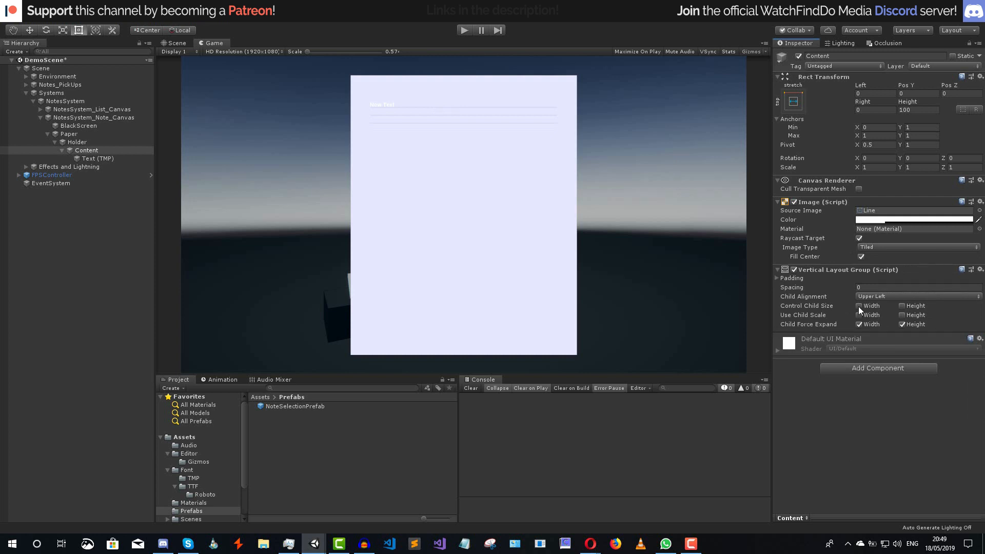
click(902, 307)
- Add a Content Size Fitter to the Content object and set its vertical fit to Preferred Size
click(853, 365)
text(cont)
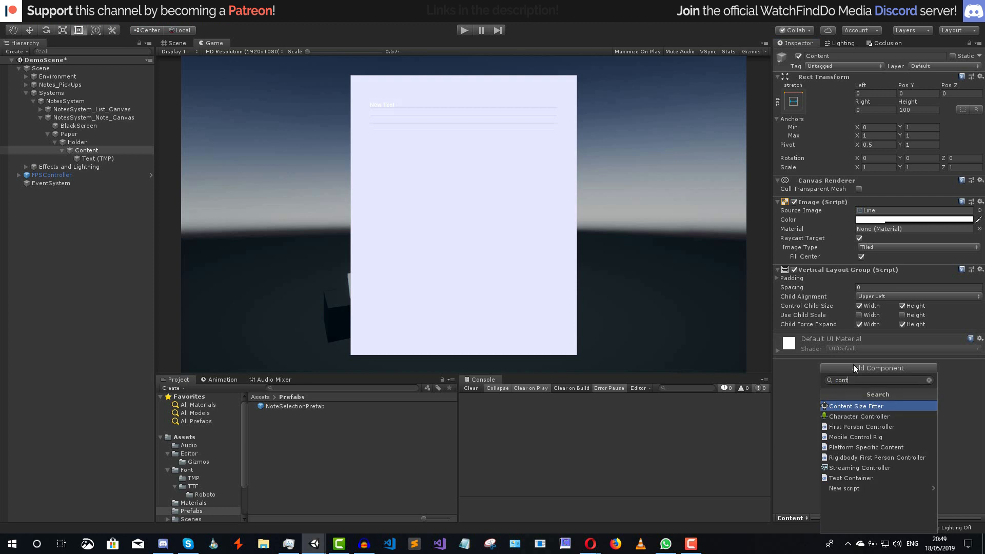
key(Return)
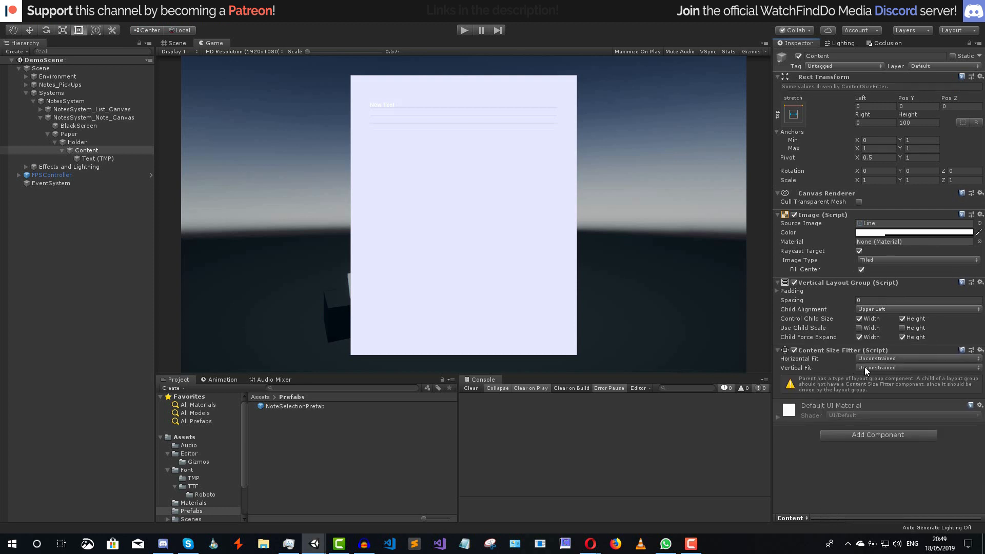
click(876, 368)
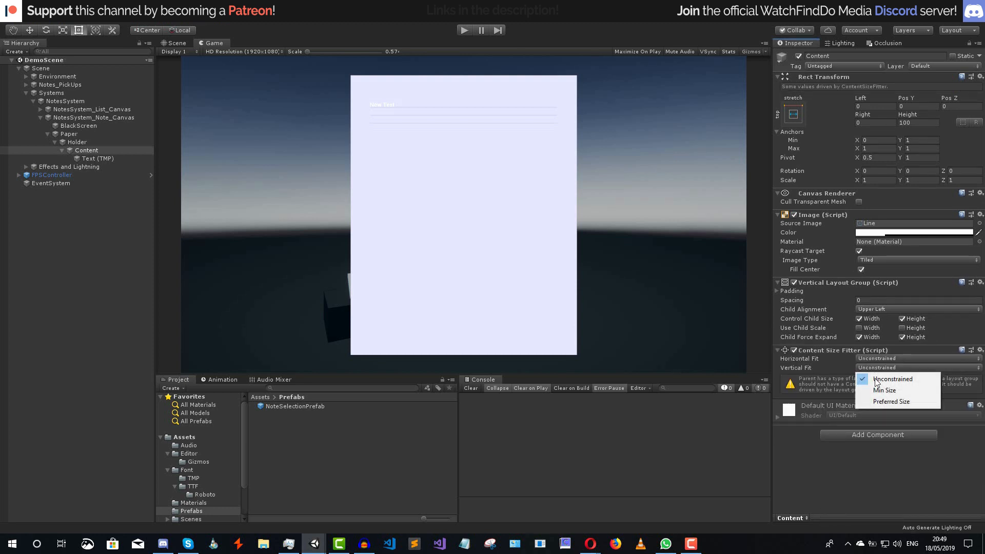
click(892, 401)
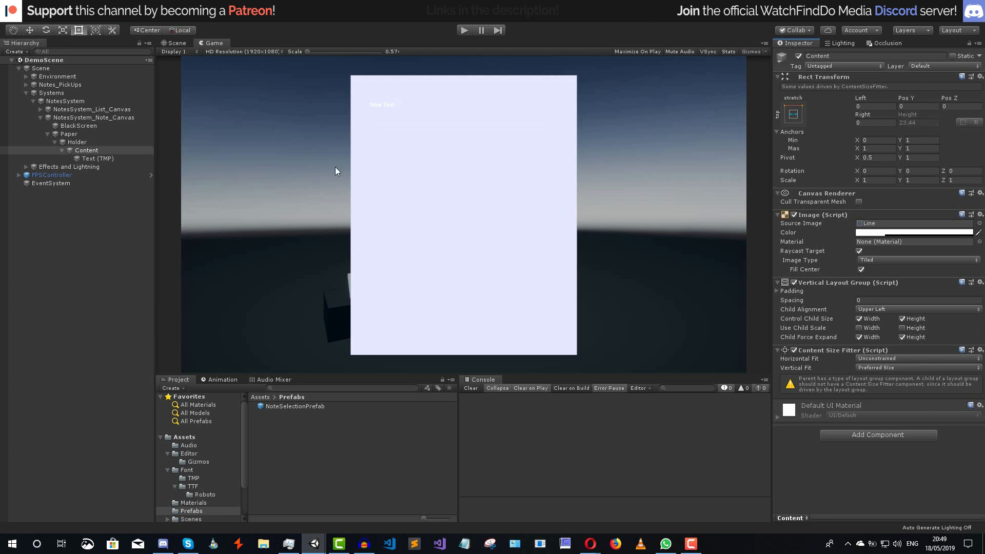
- Set the vertex color of the TextMeshPro text under Content to a dark, near-black shade
click(107, 151)
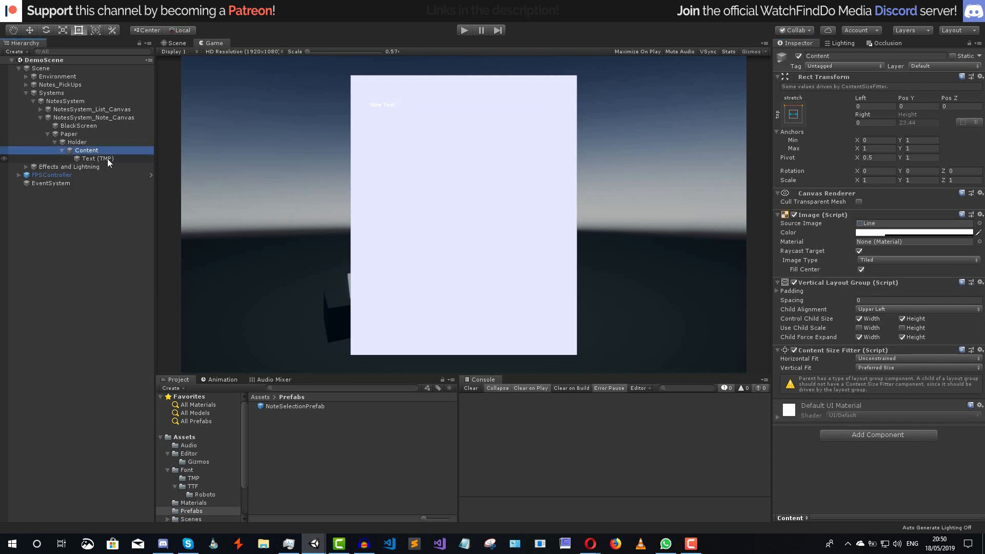
click(107, 158)
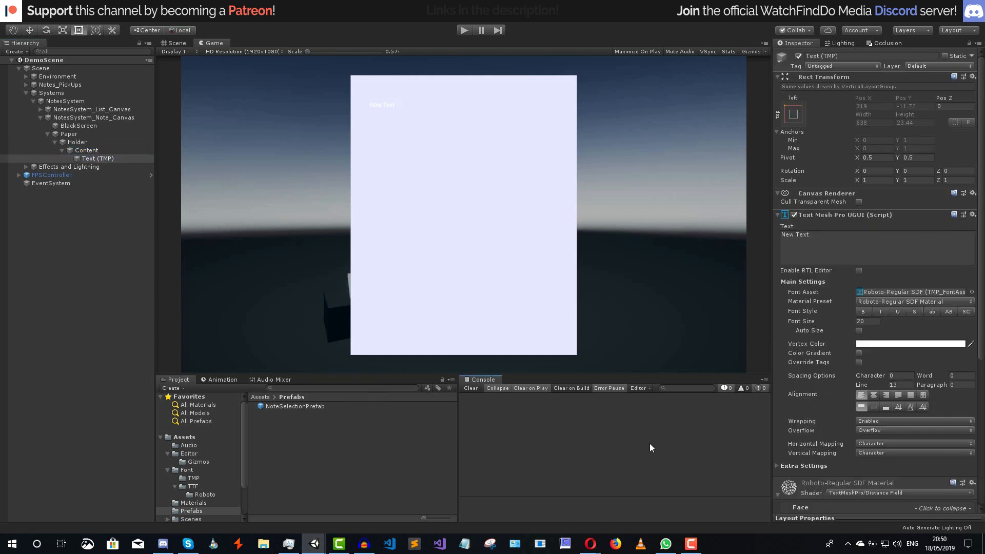
click(890, 345)
click(400, 400)
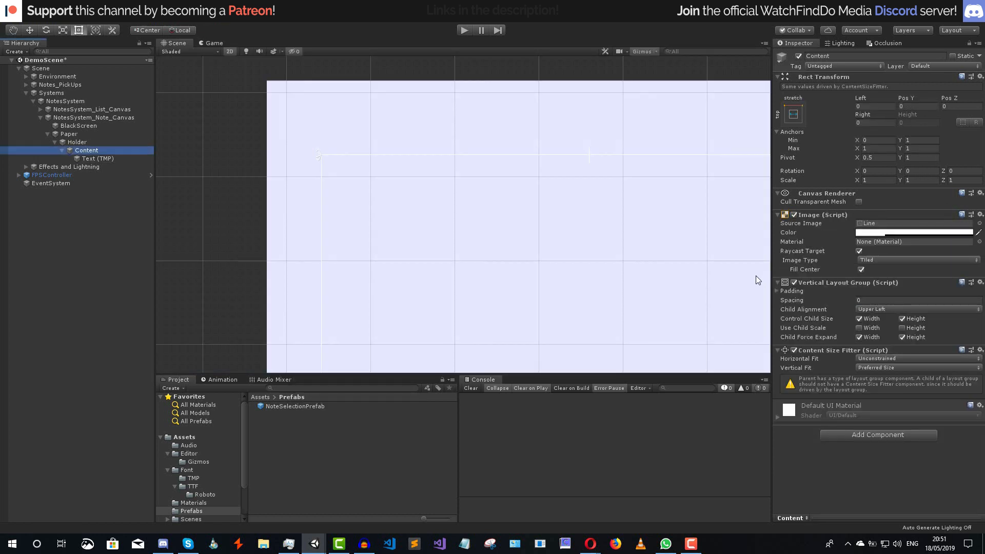
- Fill the note text with short sample lines, one each for asd, asdas, das, dsa, das, das, das, dasd, s, s and s
click(113, 159)
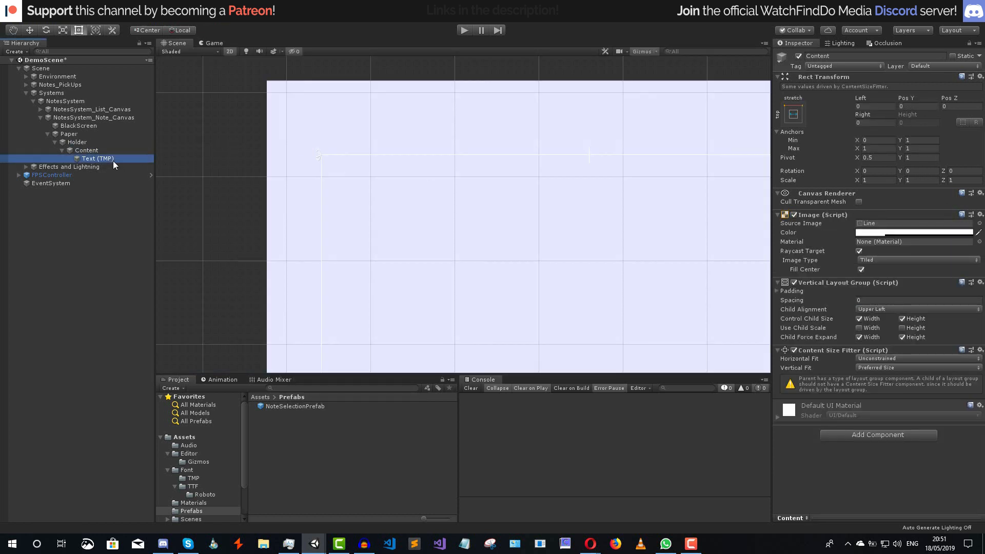
click(872, 246)
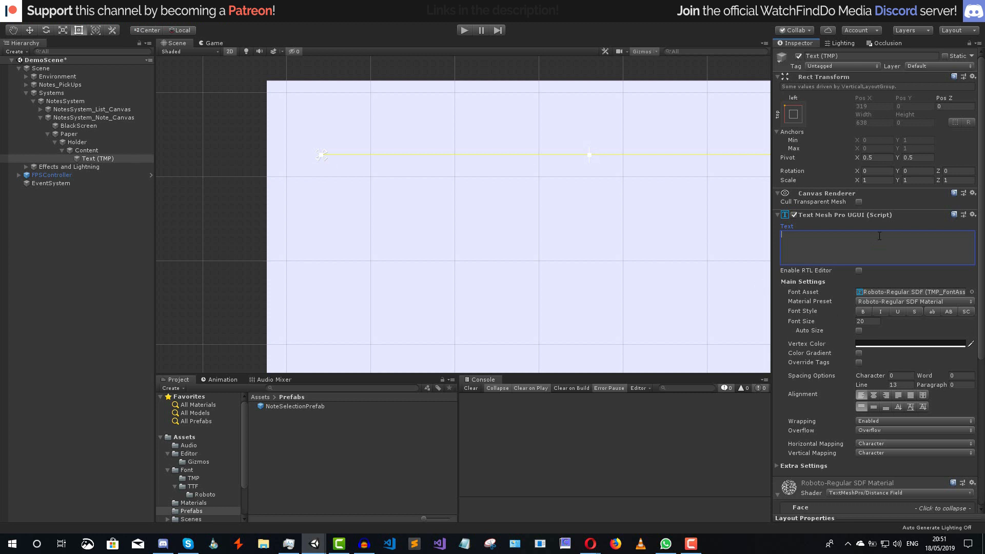
text(asd asdas das dsa das das das dasd)
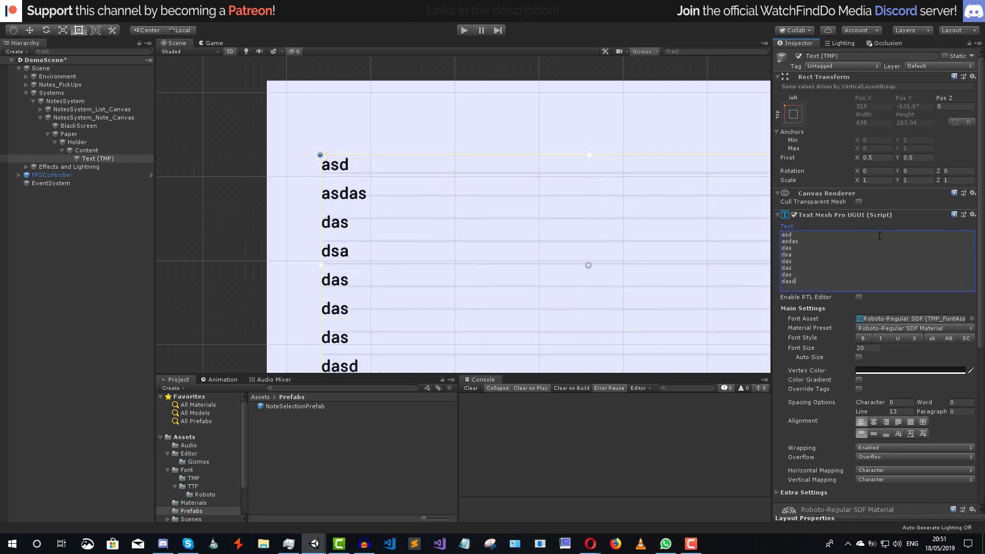
text( s s s)
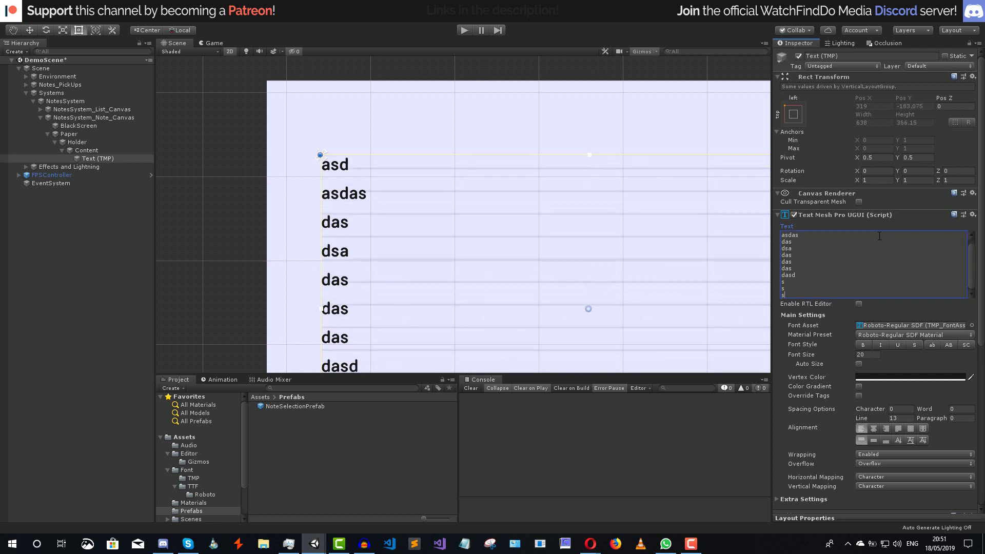
- Try line spacings of 15, 12 and 13 on the note text to match the paper's ruled lines
middle_drag(411, 215, 402, 124)
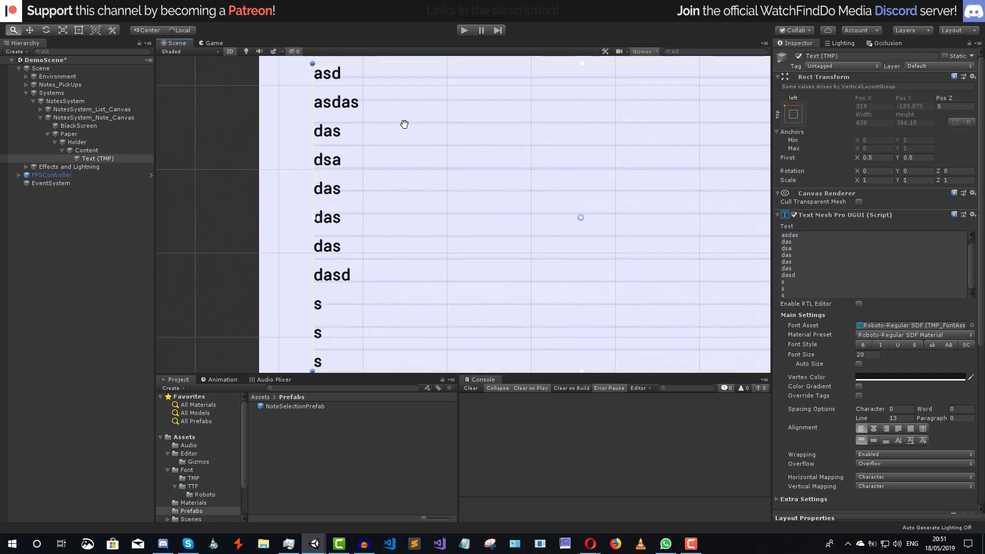
middle_drag(398, 299, 382, 243)
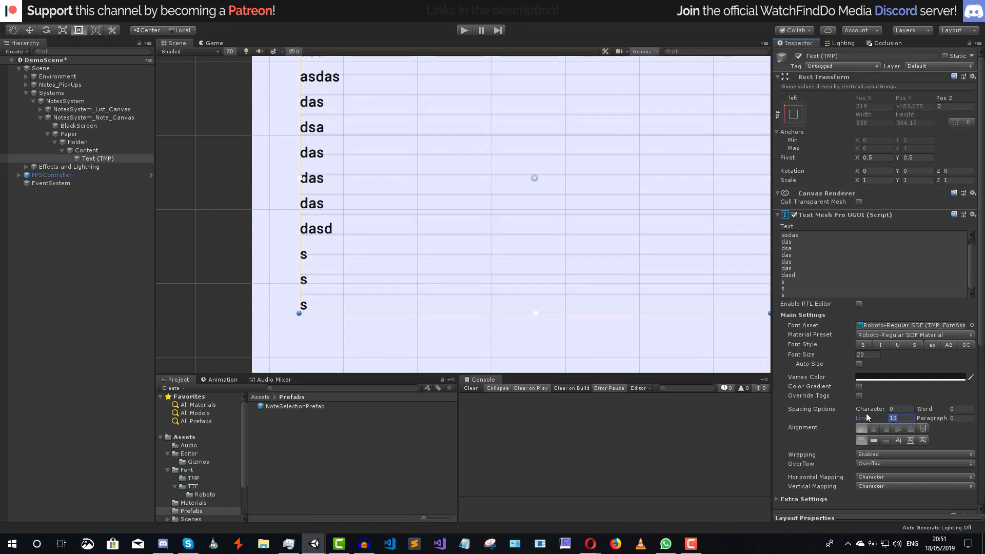
key(BackSpace)
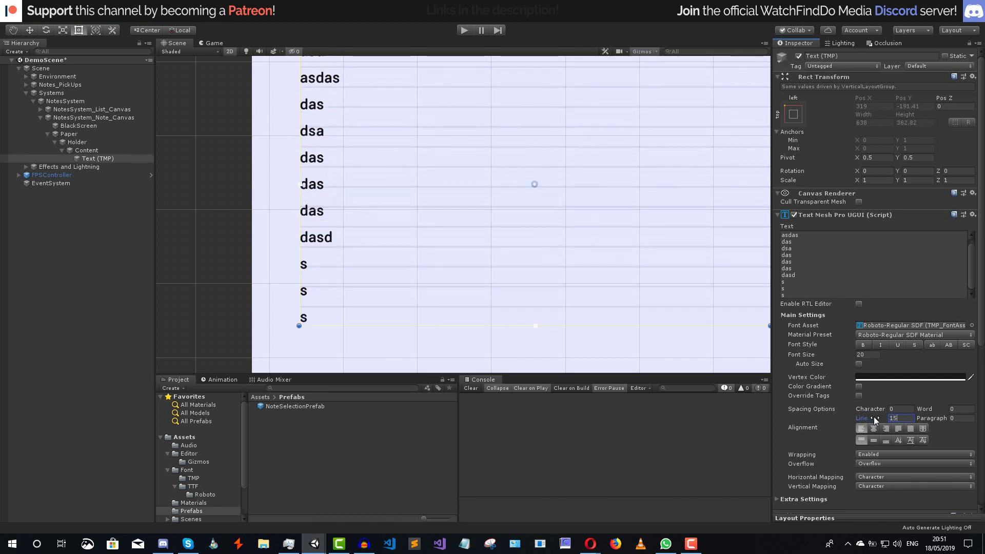
text(2)
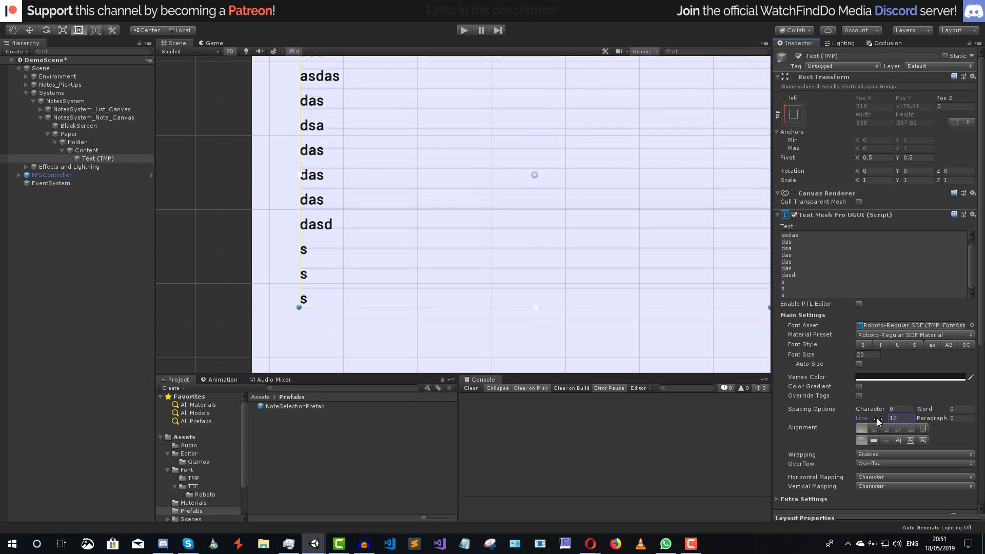
key(BackSpace)
text(35)
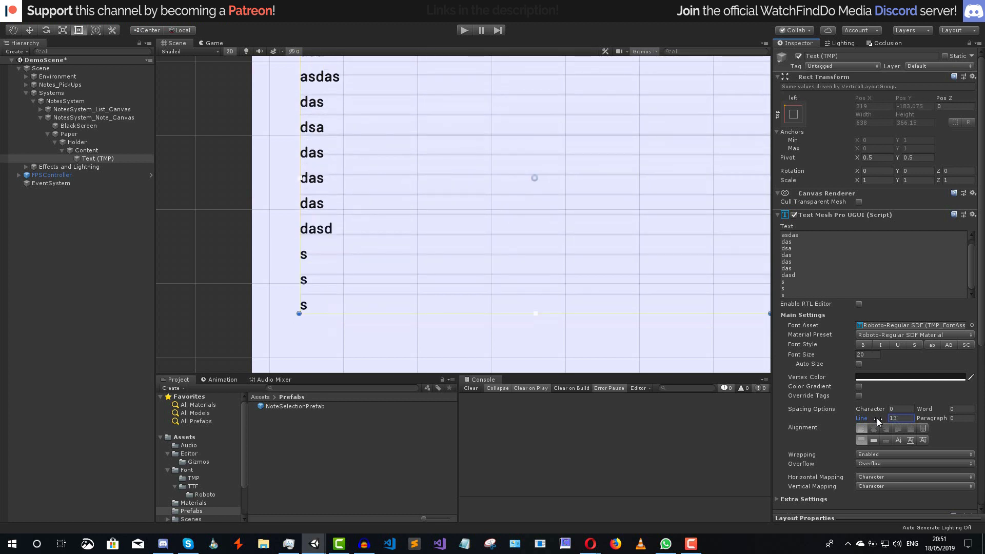
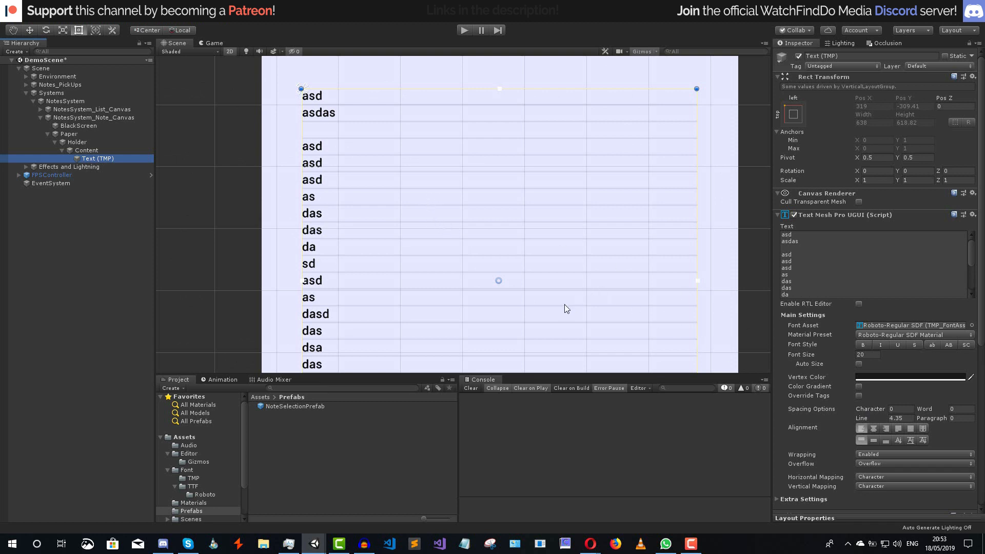
- Replace the note text with a long column of short sample lines such as as, asc, sac, ascas and casc
middle_drag(549, 319, 534, 247)
middle_drag(501, 280, 488, 196)
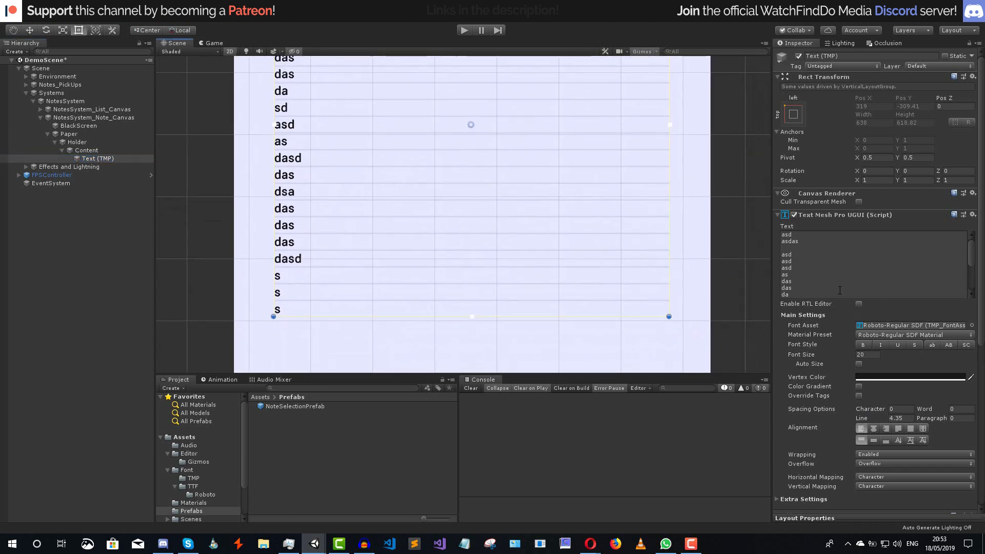
click(853, 280)
key(ctrl+a)
text(as)
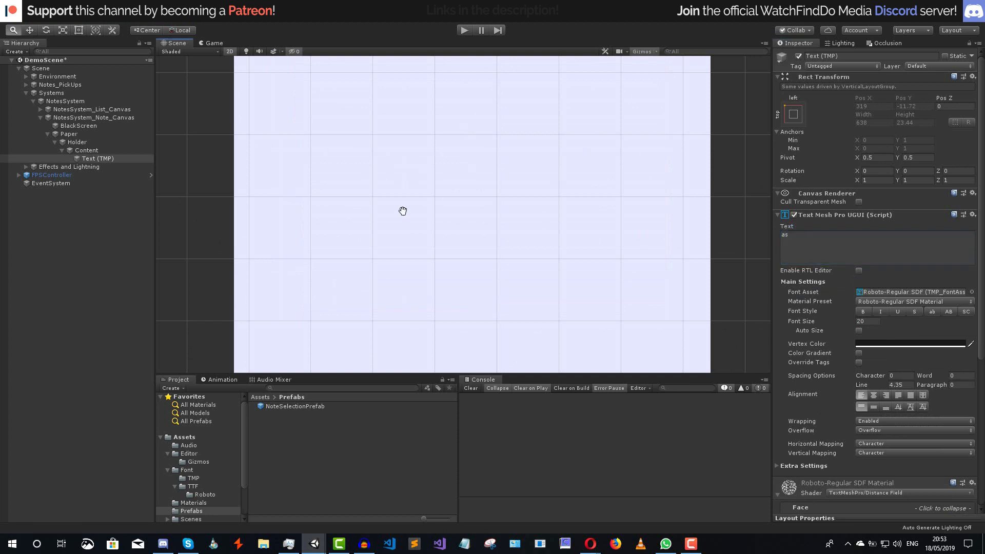
middle_drag(402, 189, 403, 334)
scroll(402, 334, up, 1)
middle_drag(438, 204, 442, 261)
click(884, 257)
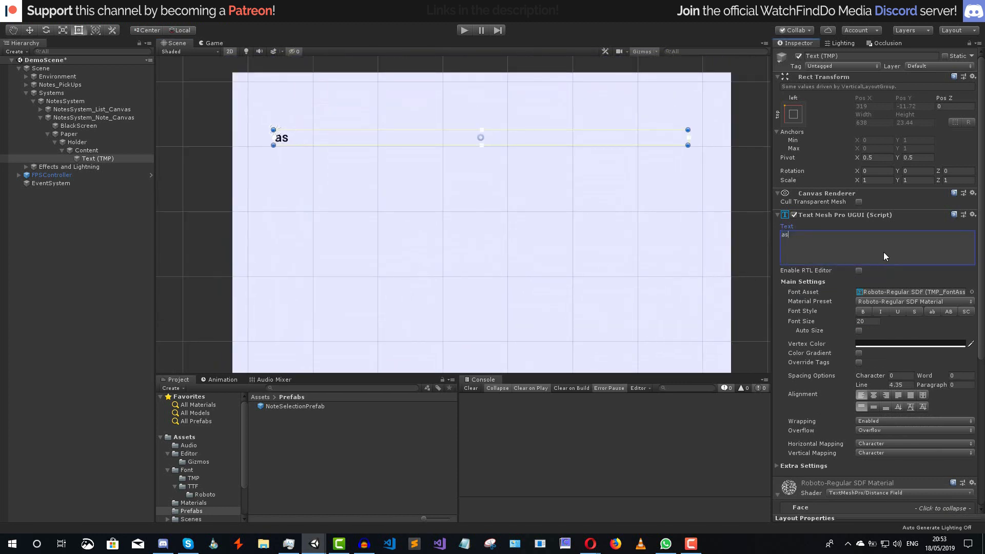
text(asc sac sac sac sac as)
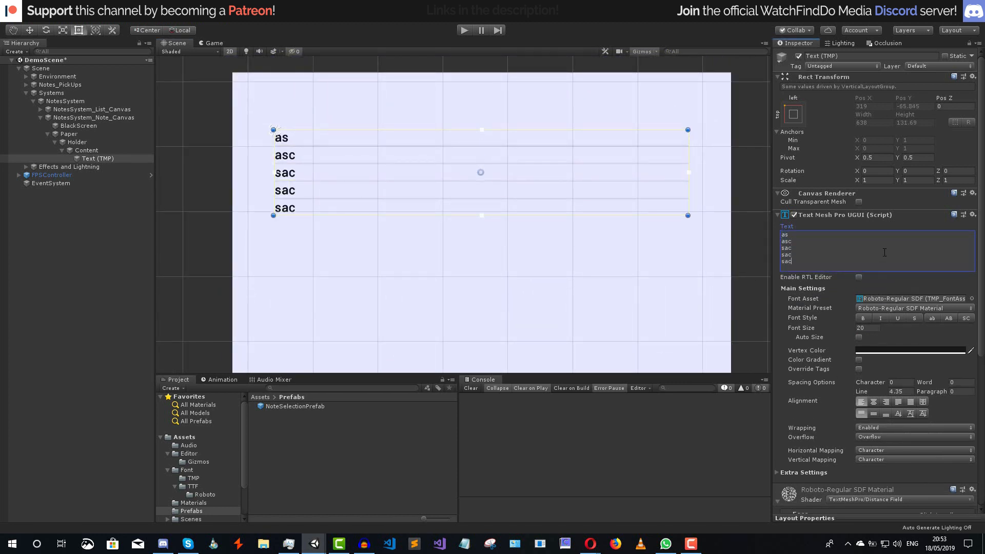
text(c sac asc asc ascas casc as)
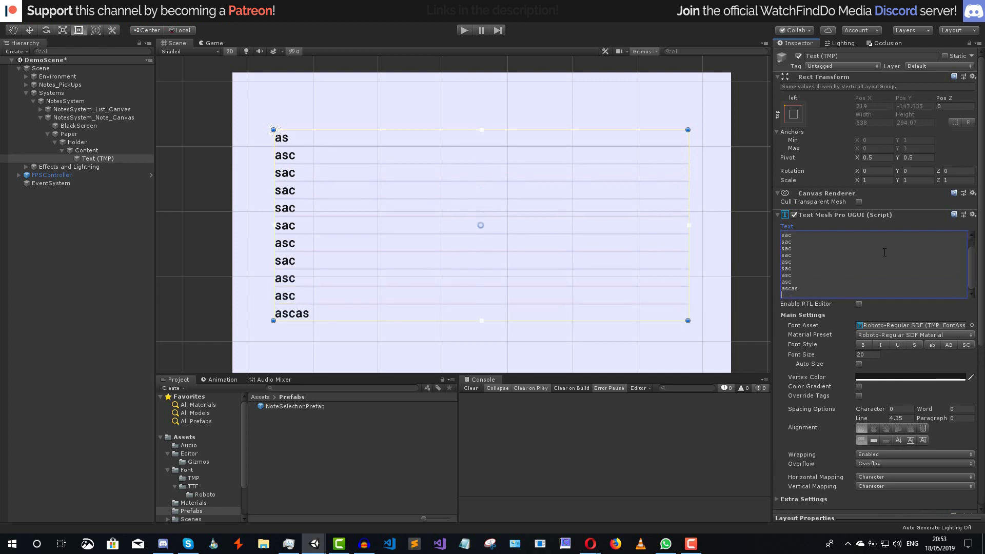
text(c asc as)
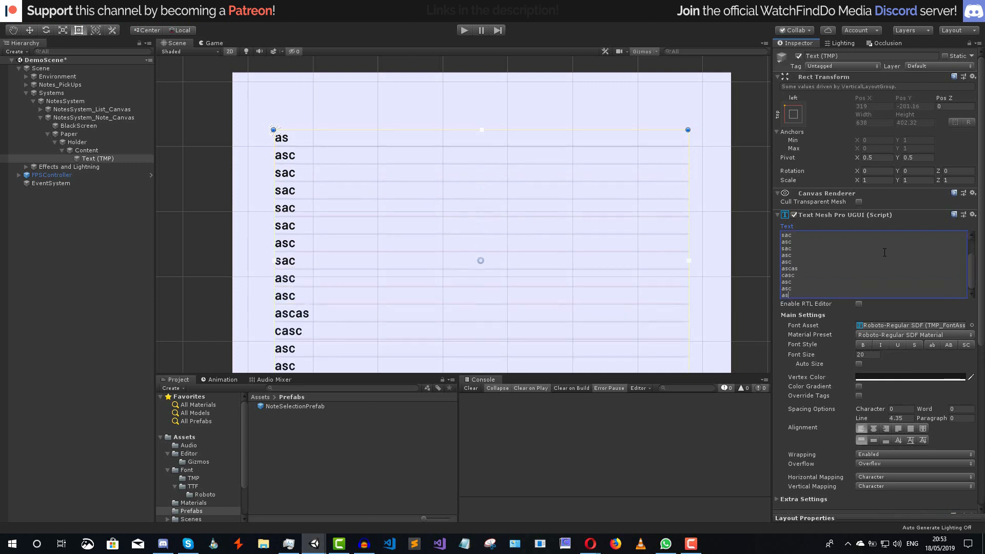
- Check the note text's line spacing setting and save the scene
click(898, 418)
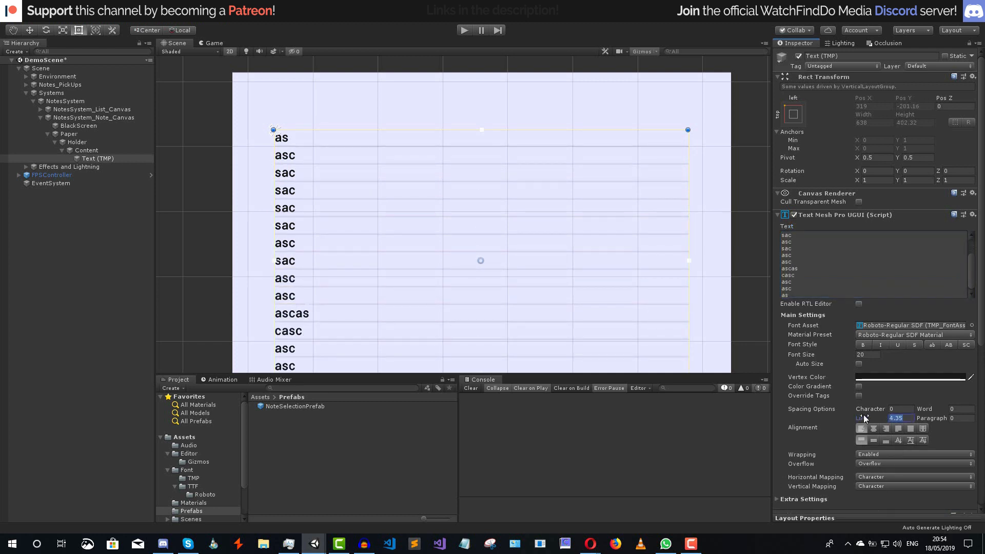
click(902, 419)
key(ctrl+s)
middle_drag(490, 149, 437, 233)
- Rename the Text (TMP) object as Text
click(840, 57)
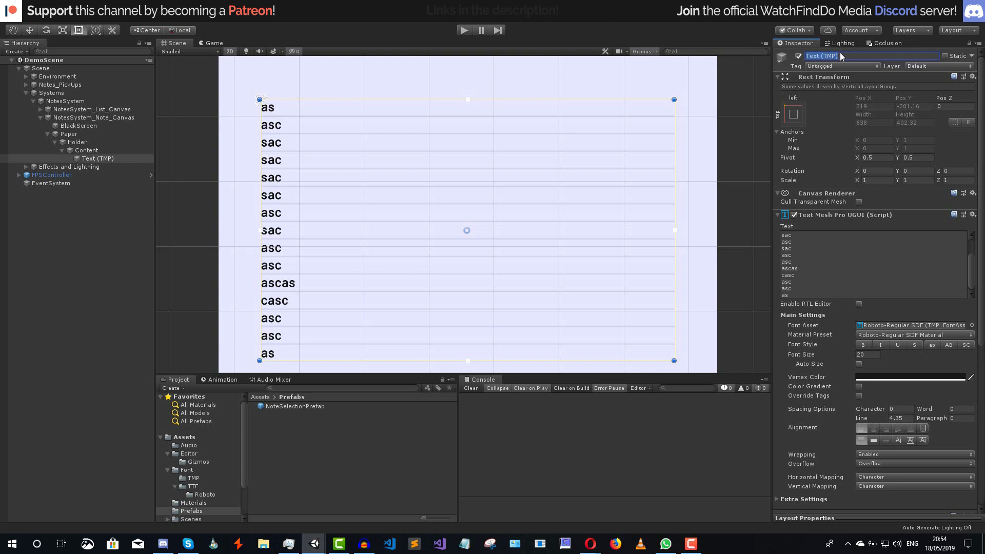
text(T)
text(ext)
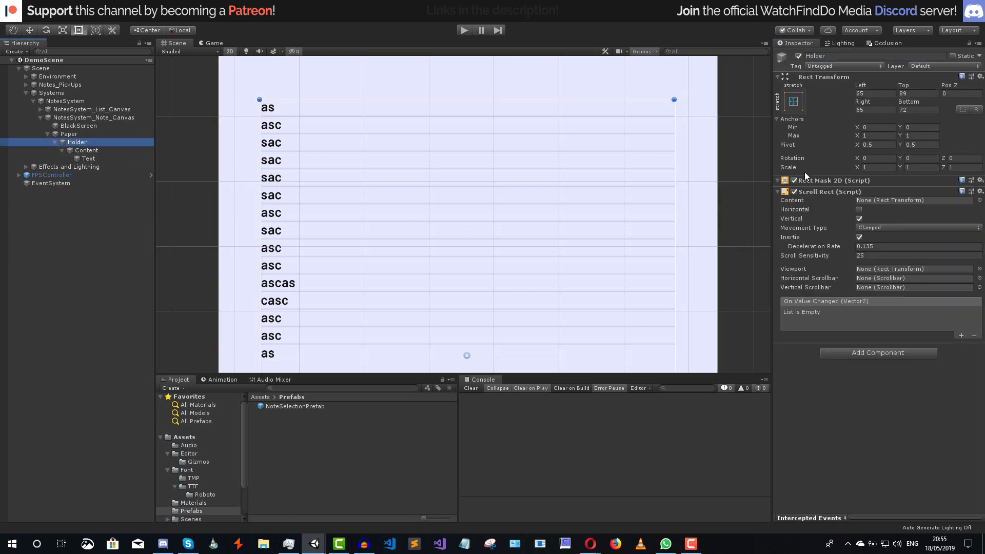
- Assign the Content object as the content of the Scroll Rect on Paper's Holder object
click(799, 205)
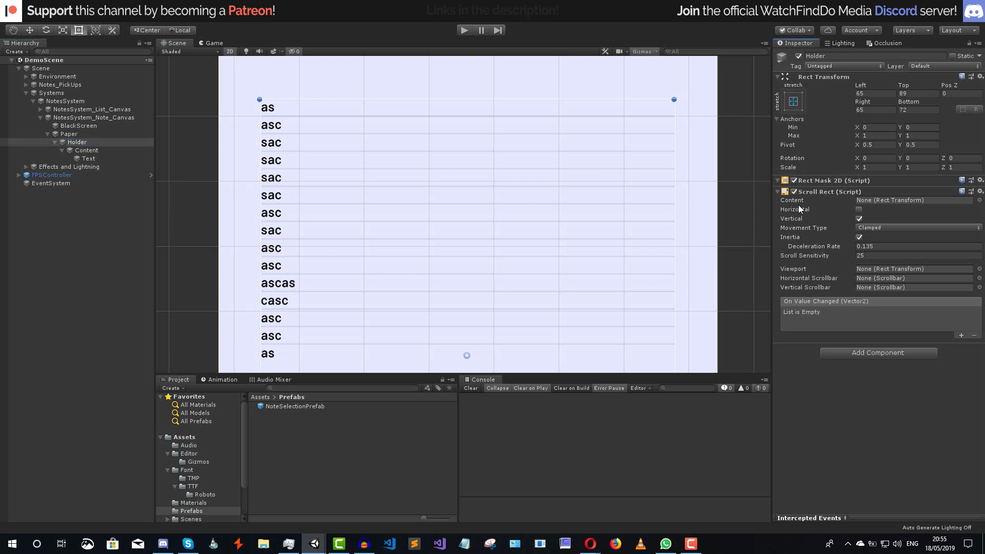
click(800, 201)
drag(86, 152, 886, 201)
click(873, 269)
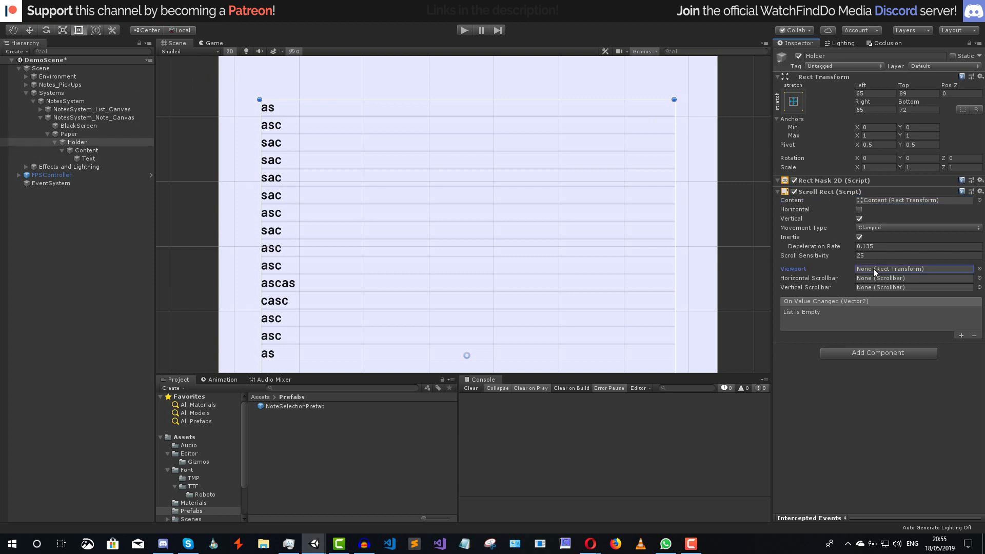
- Create a UI scrollbar under Paper and set its direction to Bottom To Top
right_click(67, 134)
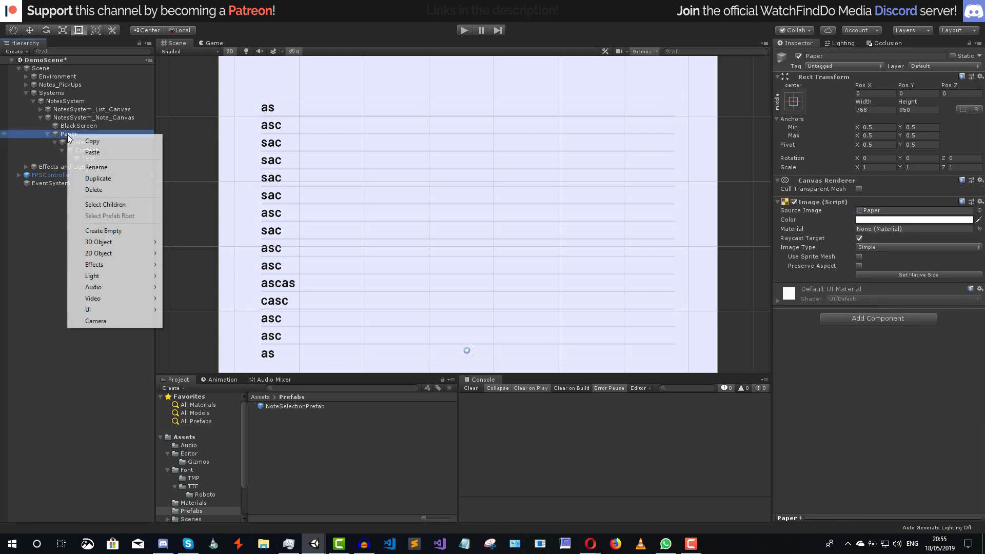
mouse_move(121, 309)
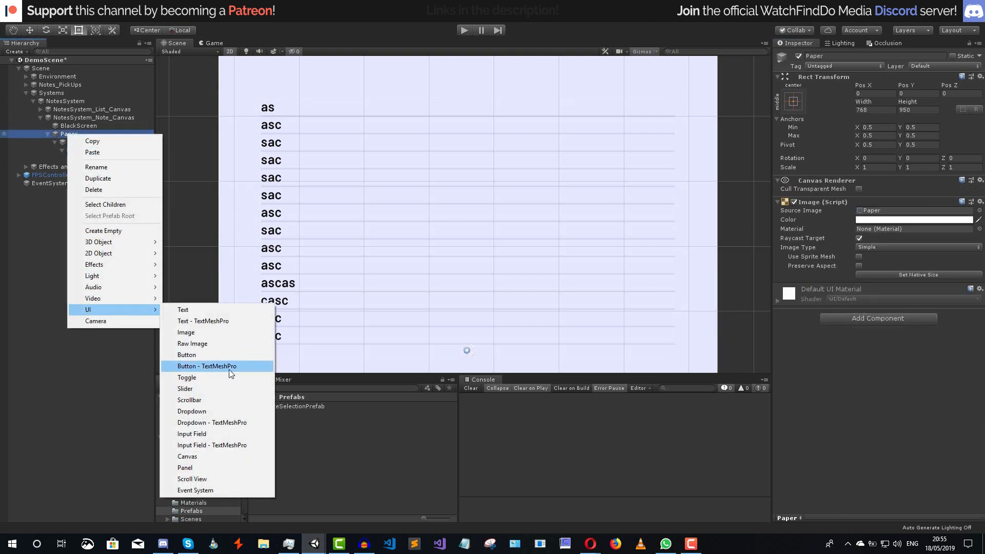
click(221, 402)
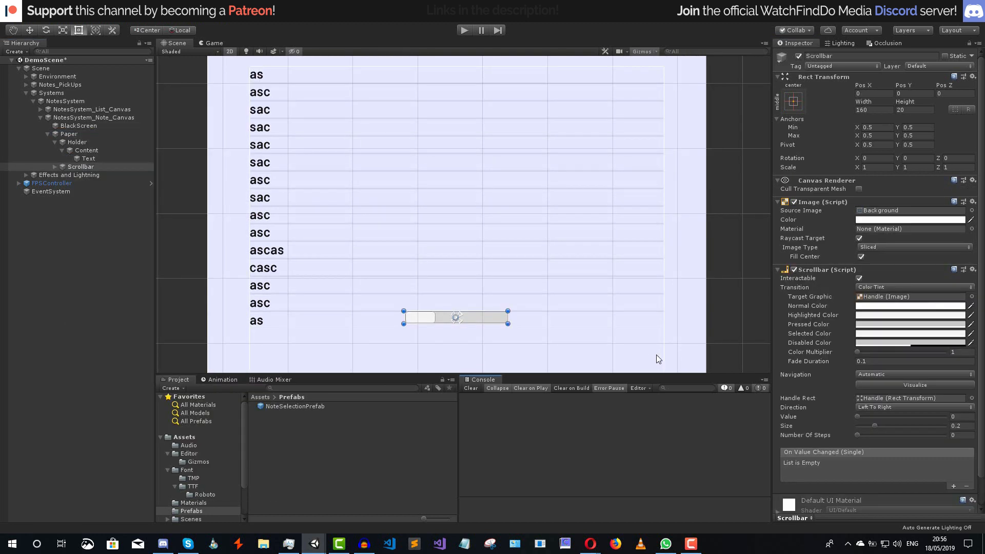
click(867, 406)
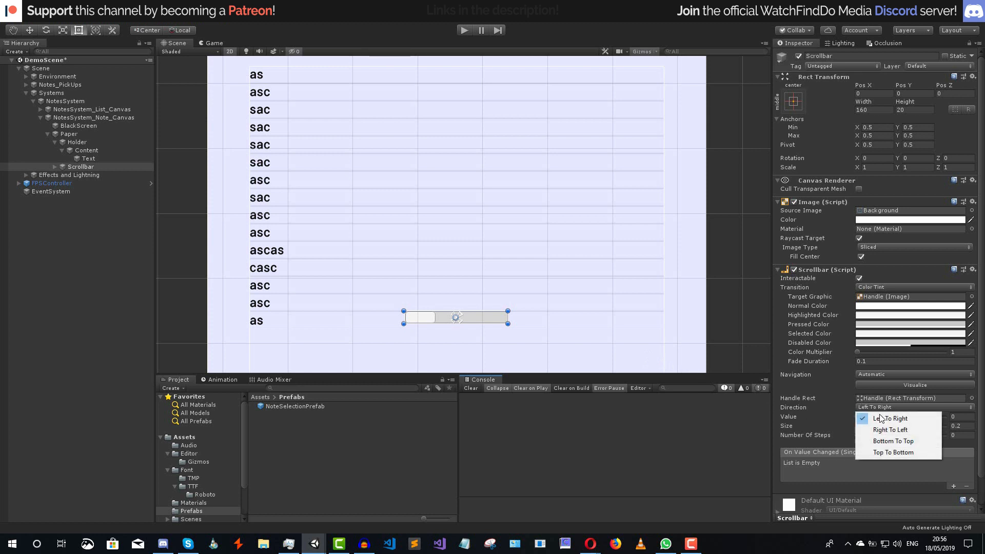
click(893, 442)
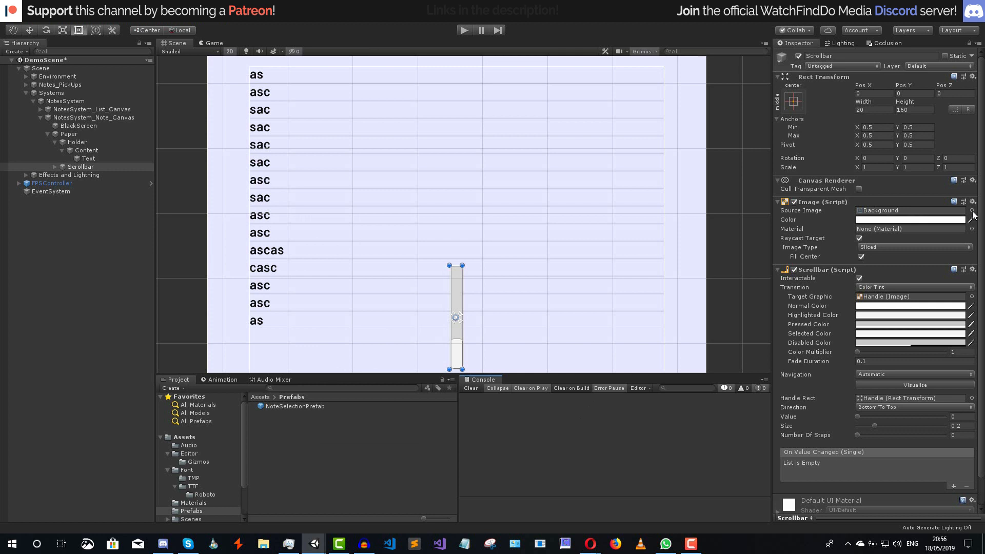
- Set the source image of Paper's scrollbar to UISprite
click(972, 211)
text(ui)
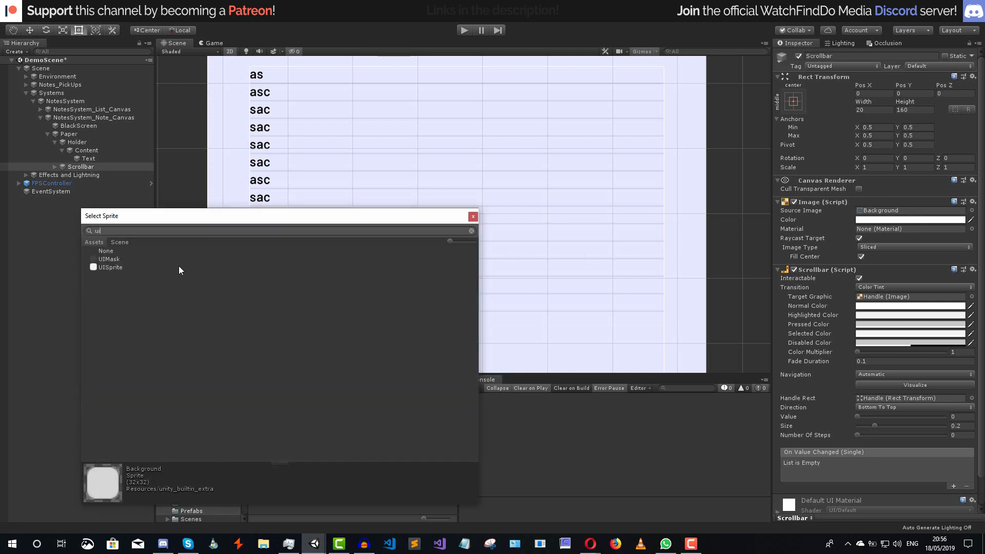
click(178, 267)
click(473, 216)
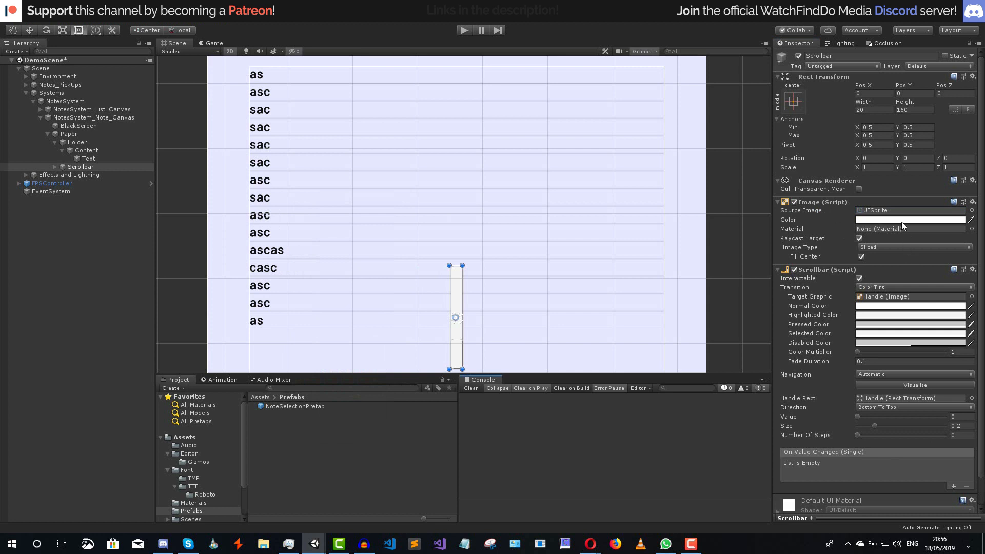
- Set the image color of the scrollbar's background to a dark, near-black shade
click(901, 221)
click(395, 398)
text(25)
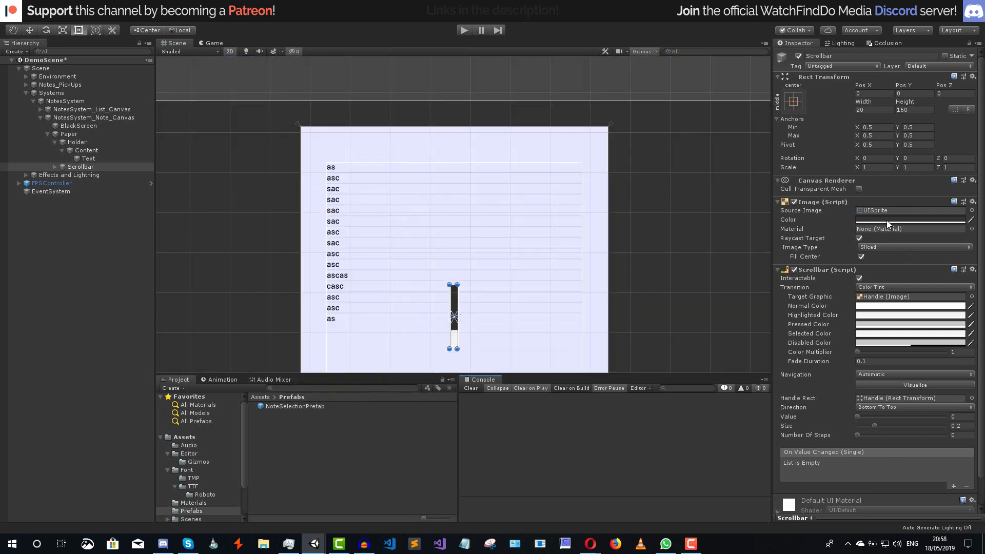
click(887, 220)
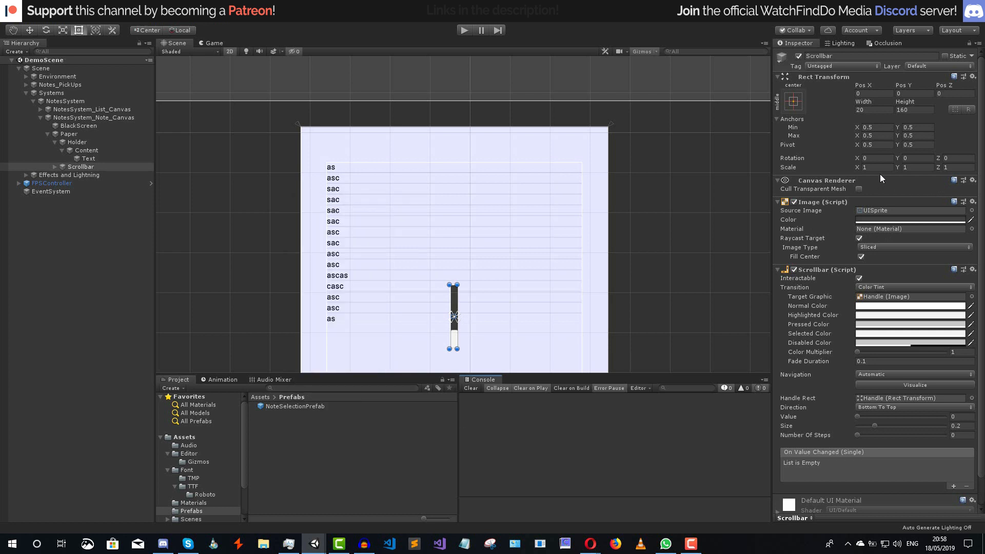
- Anchor the scrollbar to Paper's right edge with vertical stretch, also setting its pivot and position
click(793, 101)
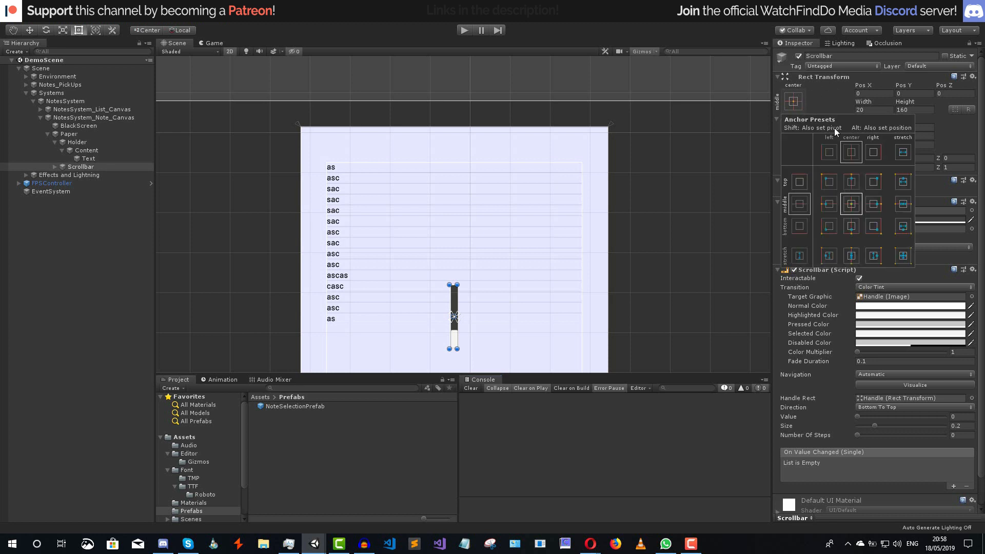
alt+shift+click(873, 255)
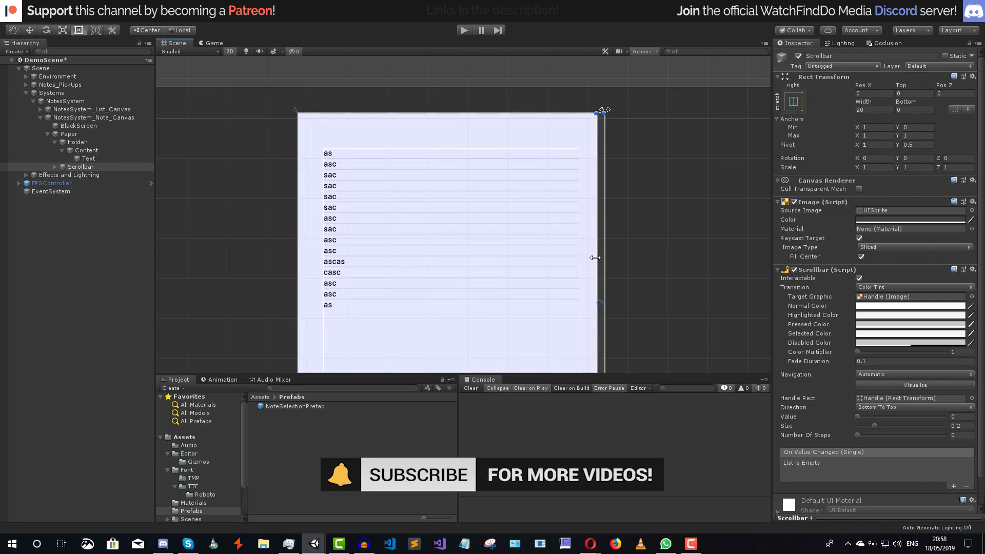
- Reposition the scrollbar inside Paper's right side with Pos X -23, Top 89 and Bottom 72
drag(596, 192, 583, 189)
middle_drag(598, 223, 574, 229)
drag(558, 107, 559, 138)
middle_drag(541, 244, 549, 111)
drag(567, 353, 565, 325)
key(ctrl+2)
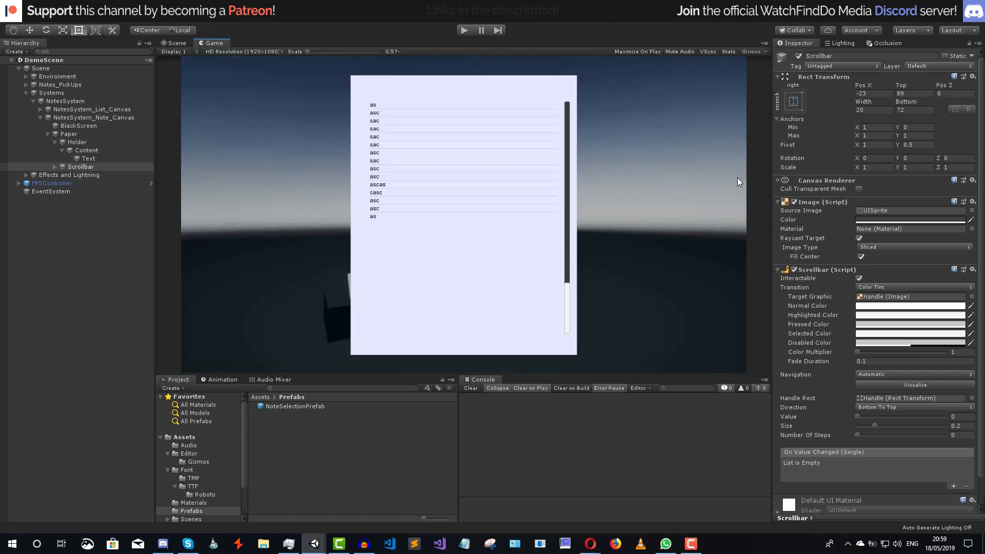
- Remove the source image from the scrollbar's Handle so it uses no sprite
click(49, 169)
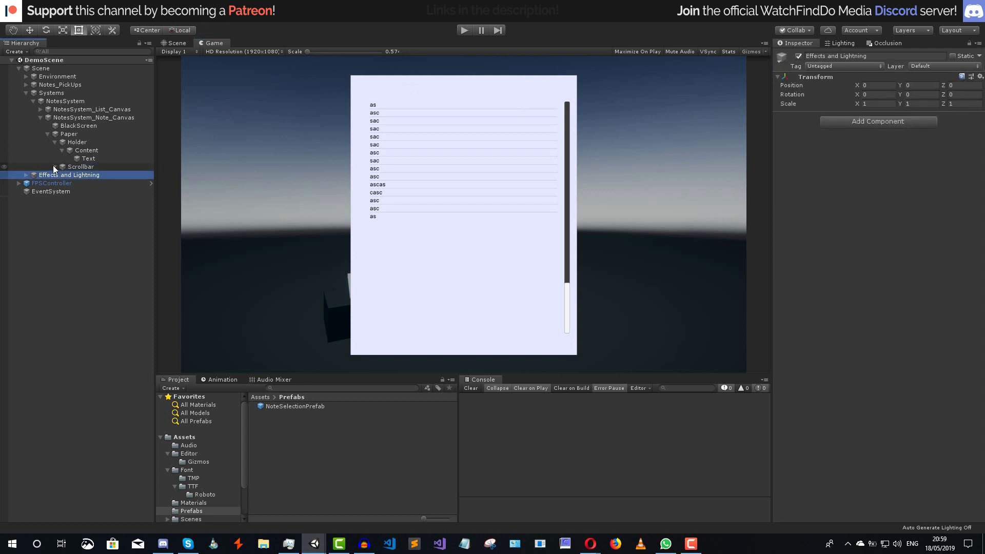
click(54, 167)
click(82, 183)
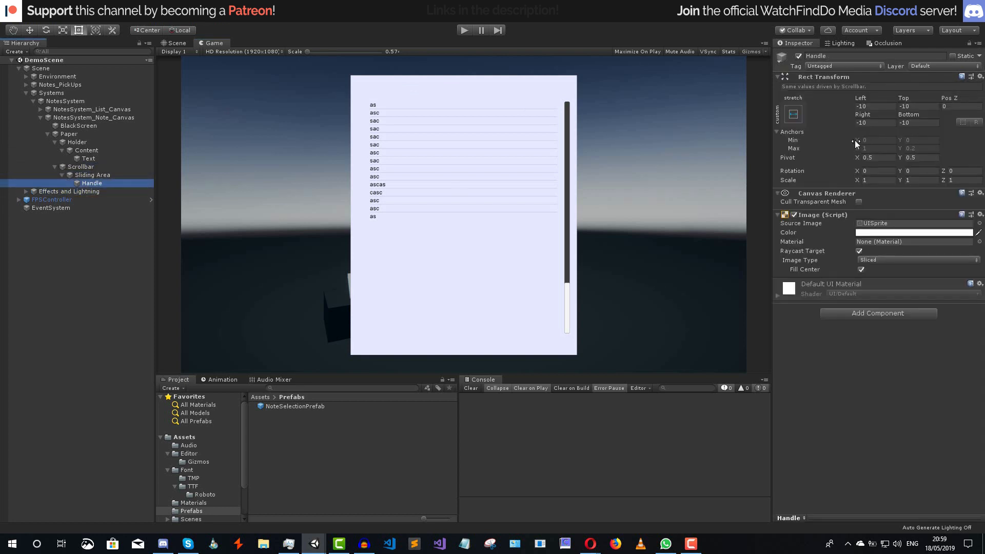
click(884, 227)
key(Delete)
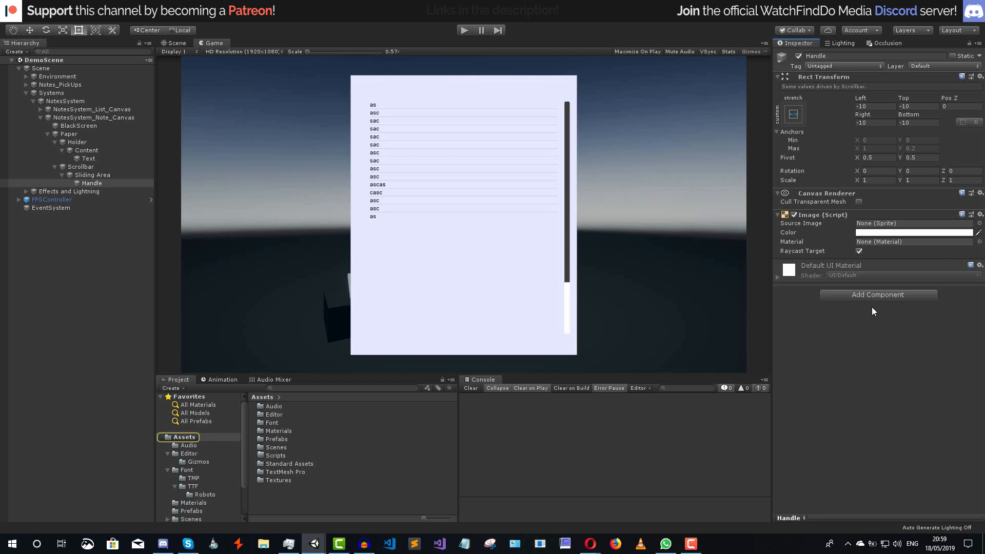
click(978, 232)
click(627, 291)
click(567, 317)
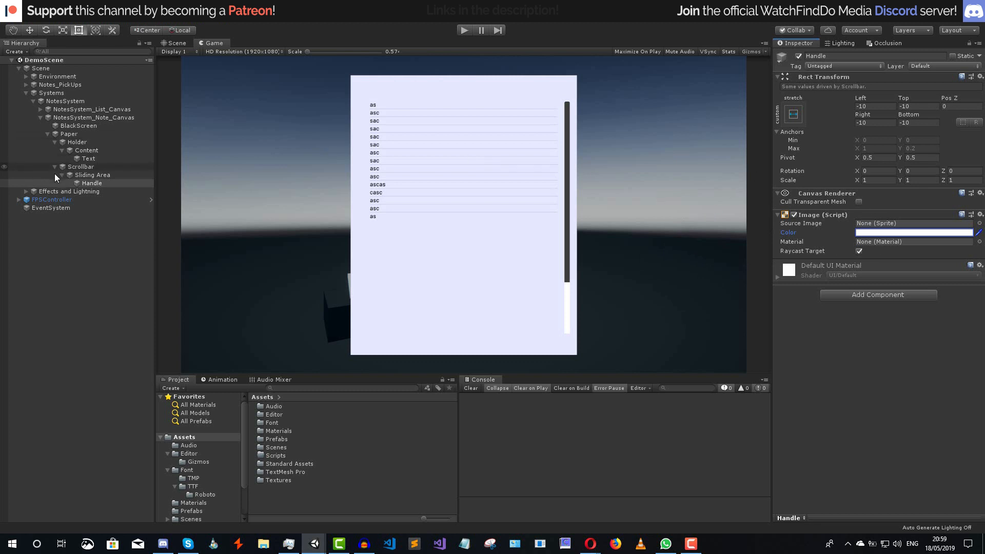
- Set the scrollbar's normal color to light grey D9D9D9
click(76, 168)
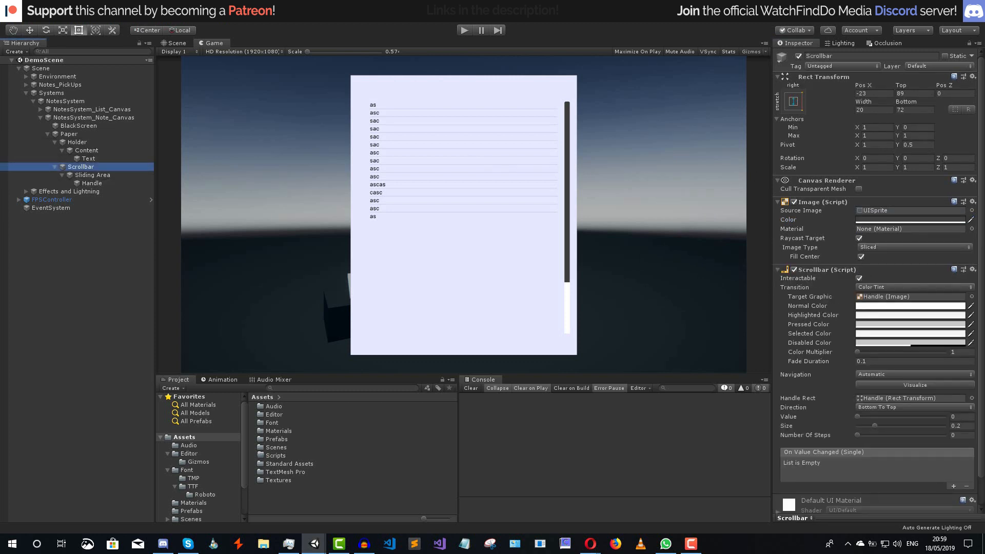
click(939, 307)
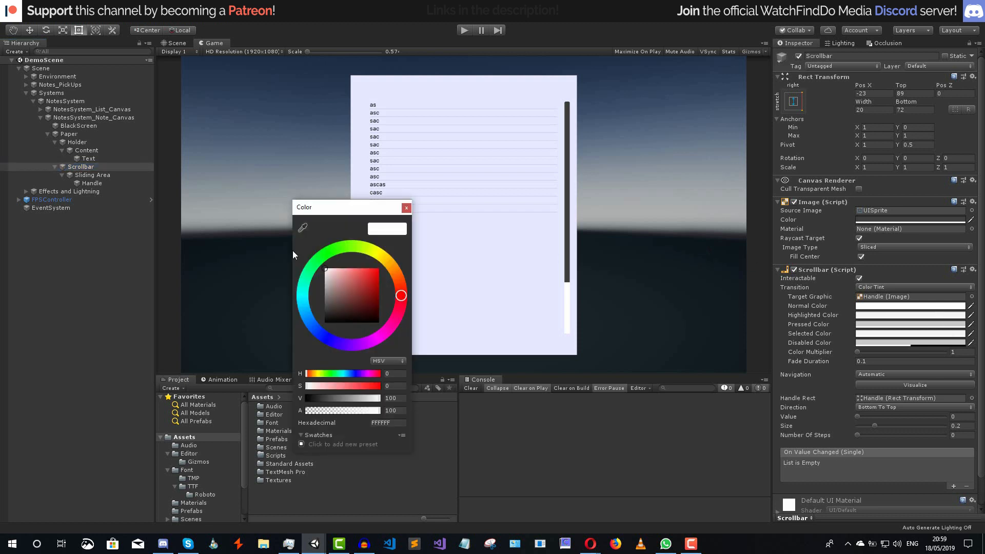
drag(326, 280, 322, 276)
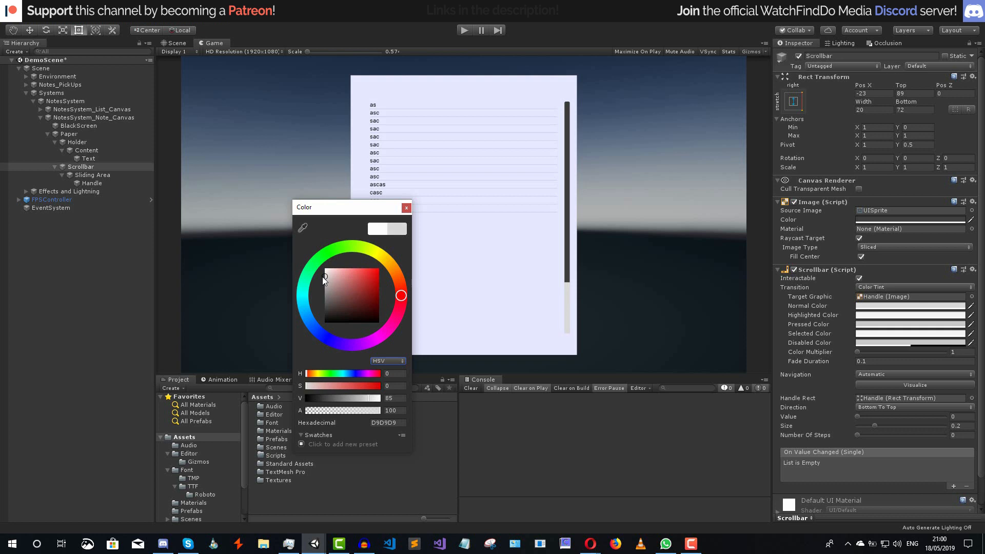
click(566, 408)
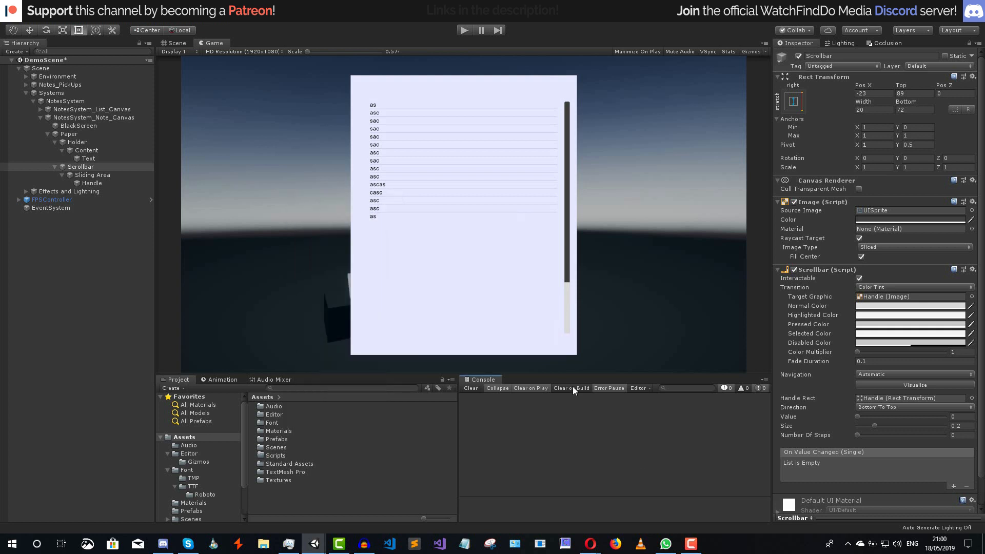
- Set the scrollbar's highlighted color to grey with an HSV value of 65
click(878, 315)
drag(338, 279, 272, 232)
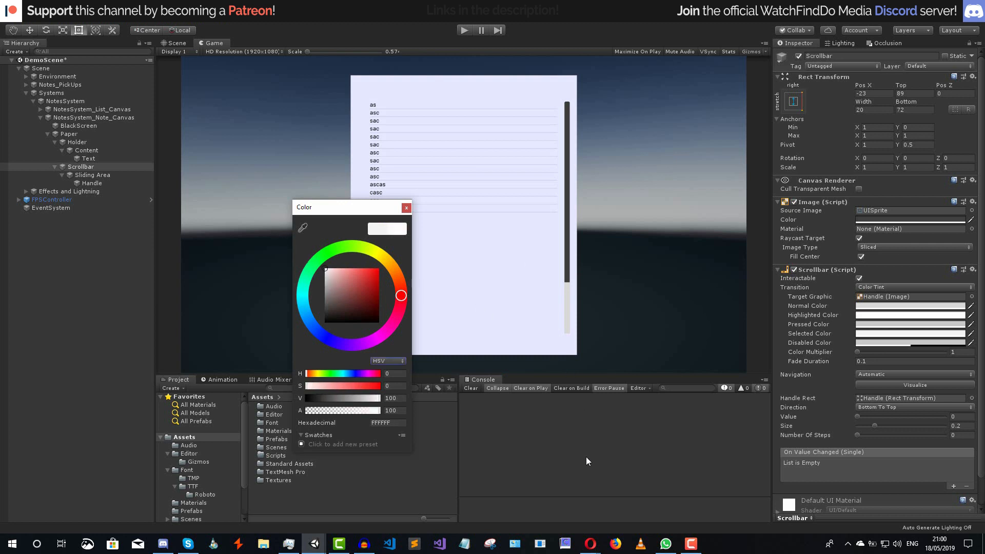
click(396, 398)
text(65)
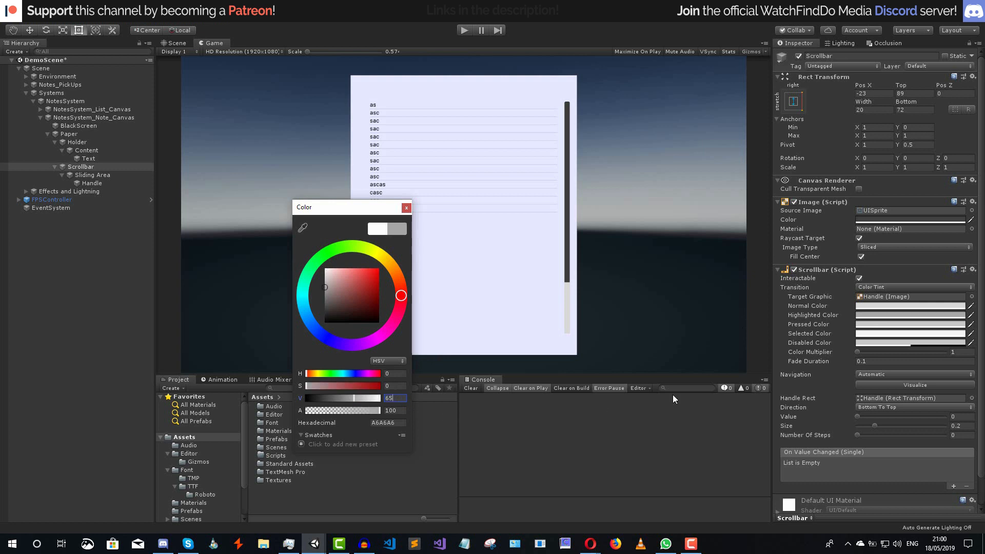
- Set the scrollbar's pressed color to white
click(892, 329)
drag(338, 308, 276, 226)
click(538, 436)
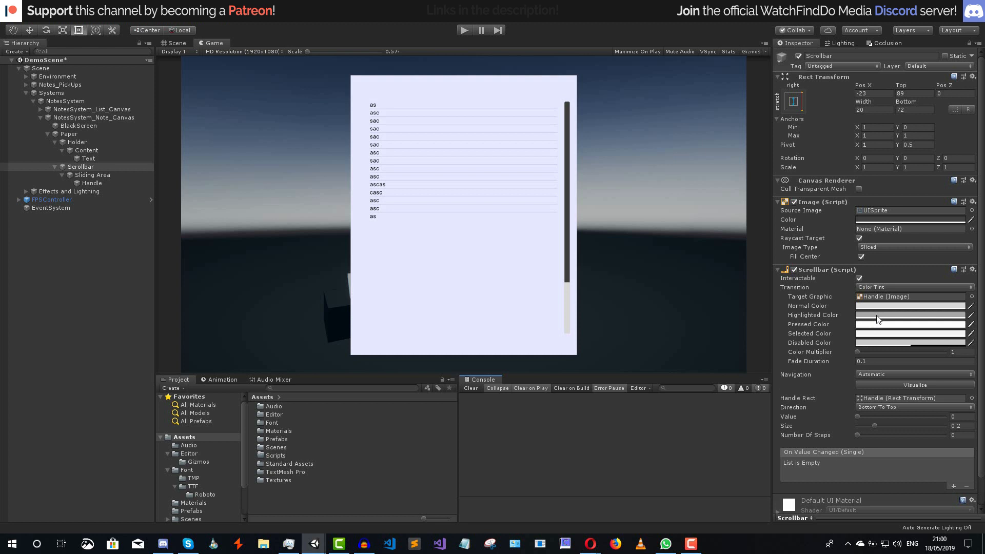
- Copy the scrollbar's highlighted color to its selected color and change the disabled color to white
right_click(876, 315)
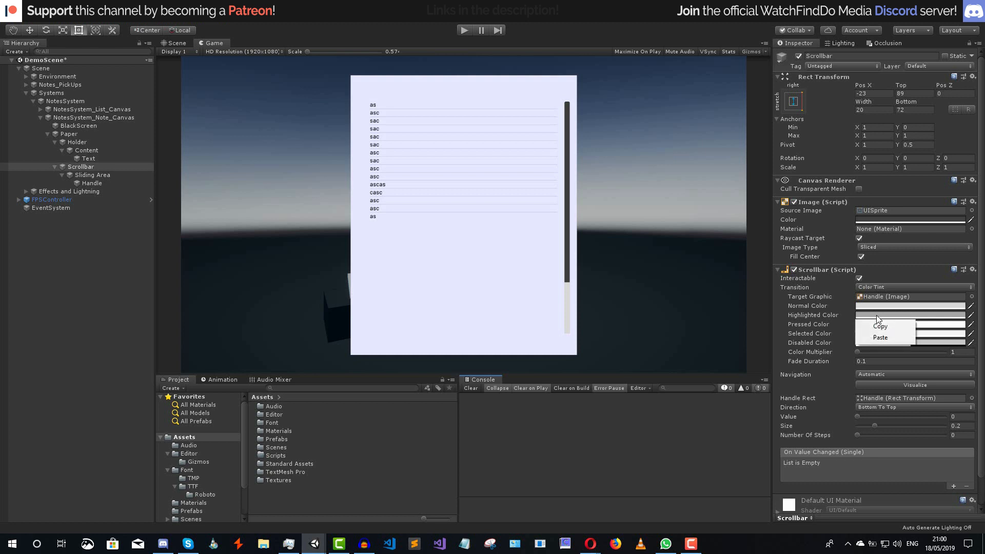
click(880, 325)
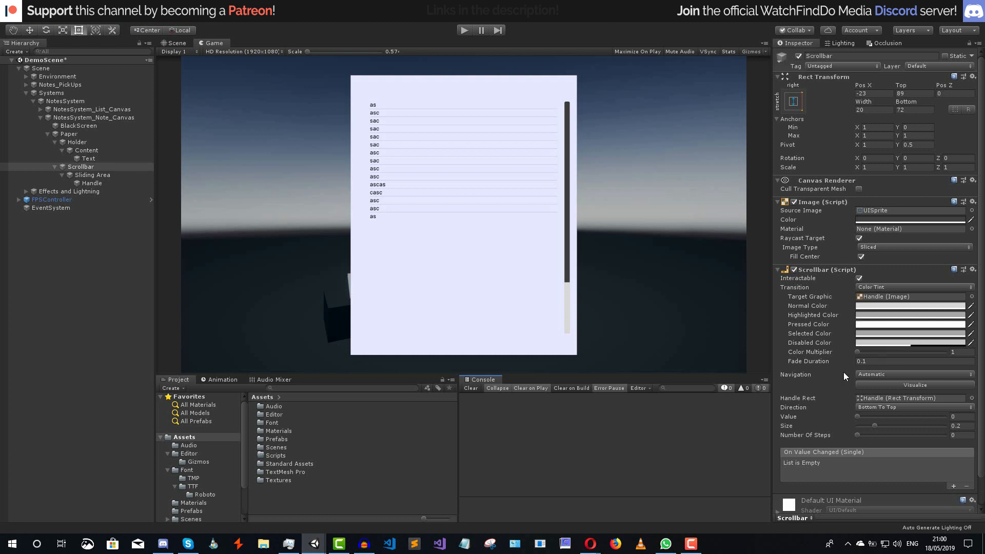
click(879, 343)
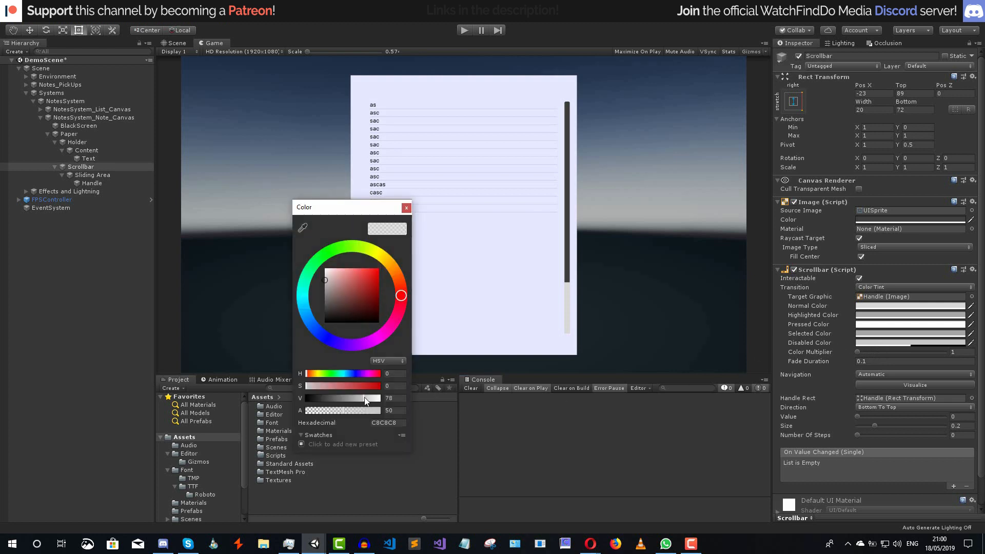
drag(352, 411, 209, 411)
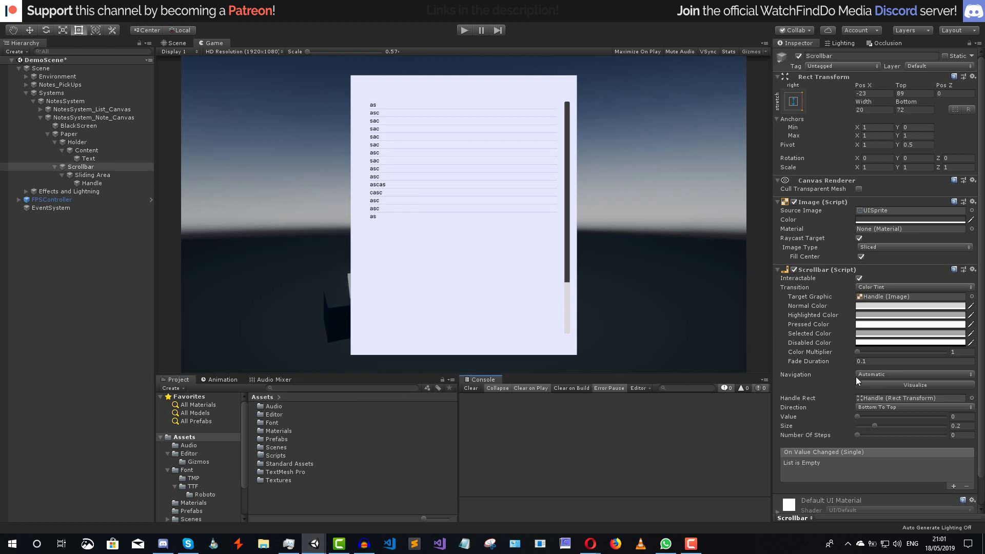
- Set the scrollbar's navigation to None and its fade duration to 0.025
click(872, 373)
click(872, 385)
click(866, 361)
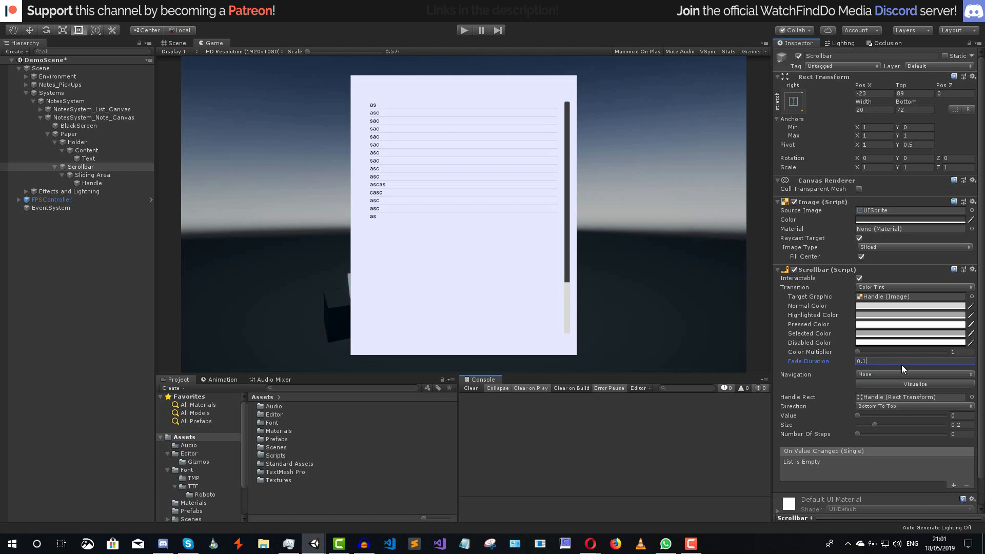
key(BackSpace)
click(569, 457)
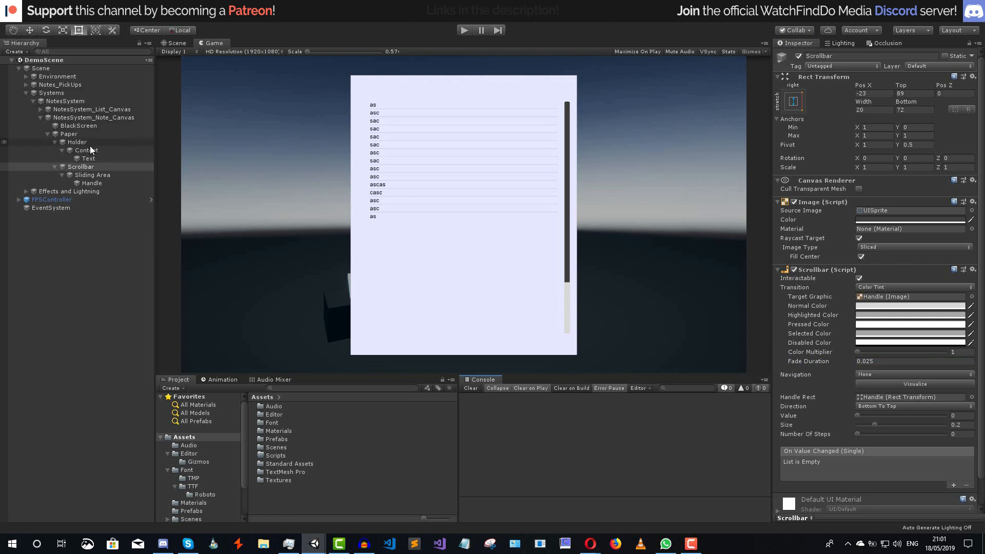
- Assign Scrollbar as the vertical scrollbar of Holder's Scroll Rect and set its visibility to Auto Hide
click(82, 143)
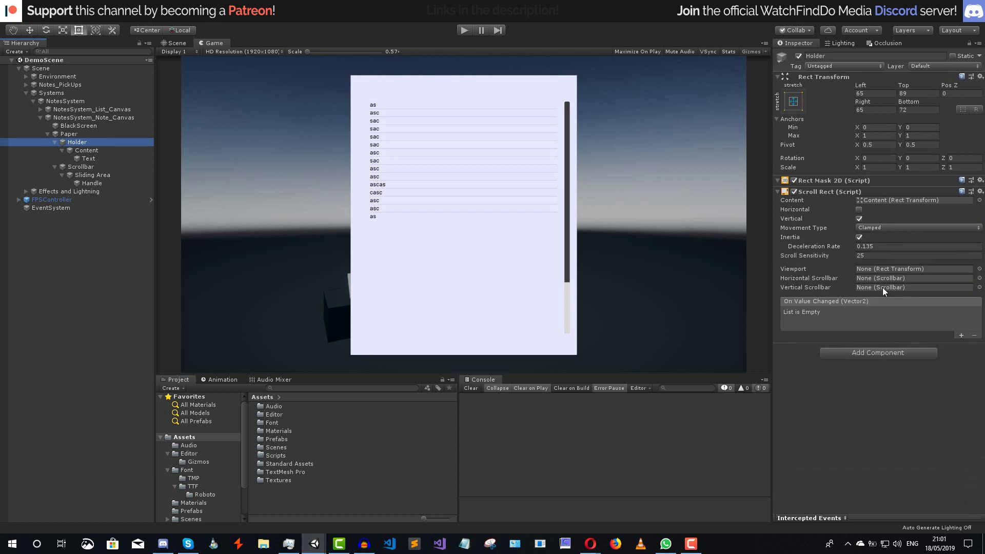
drag(84, 168, 914, 287)
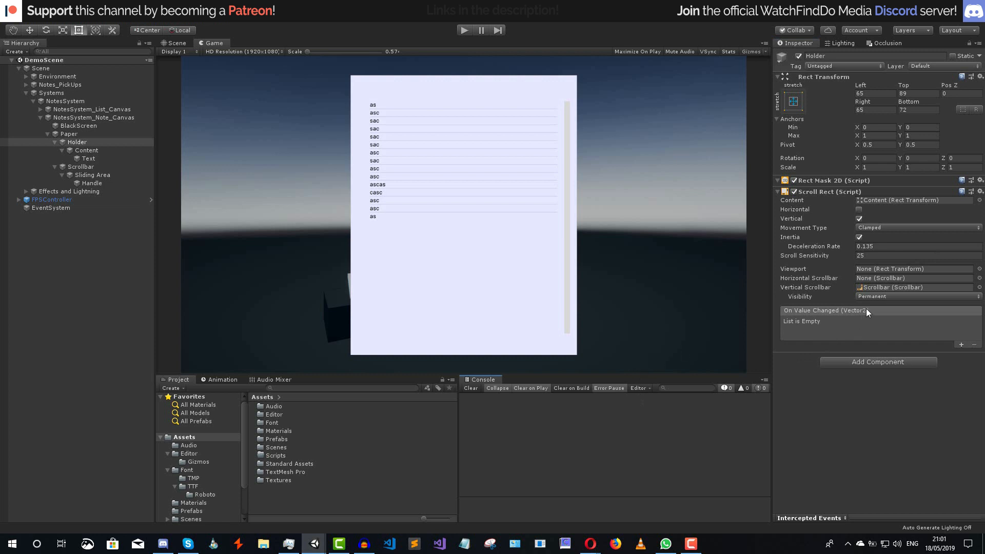
click(884, 299)
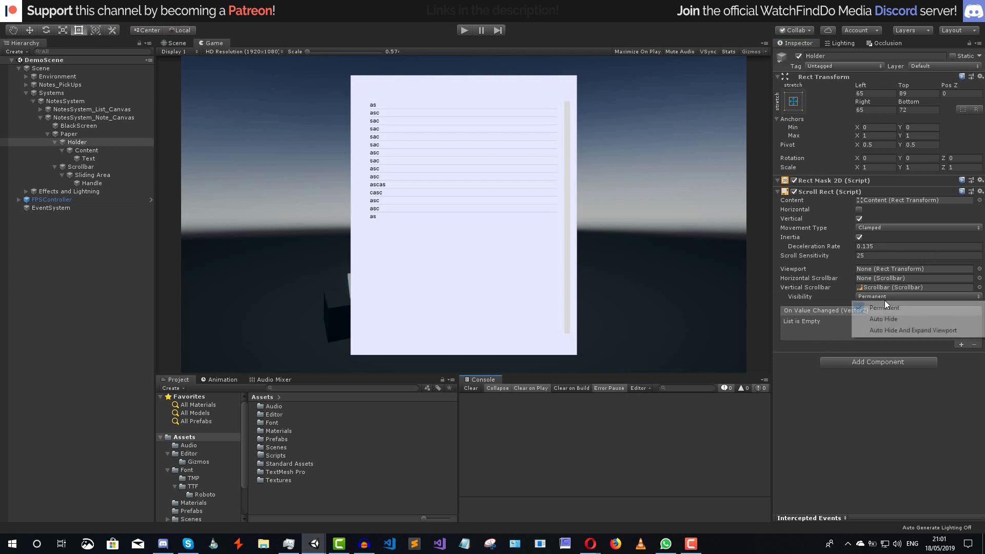
click(895, 320)
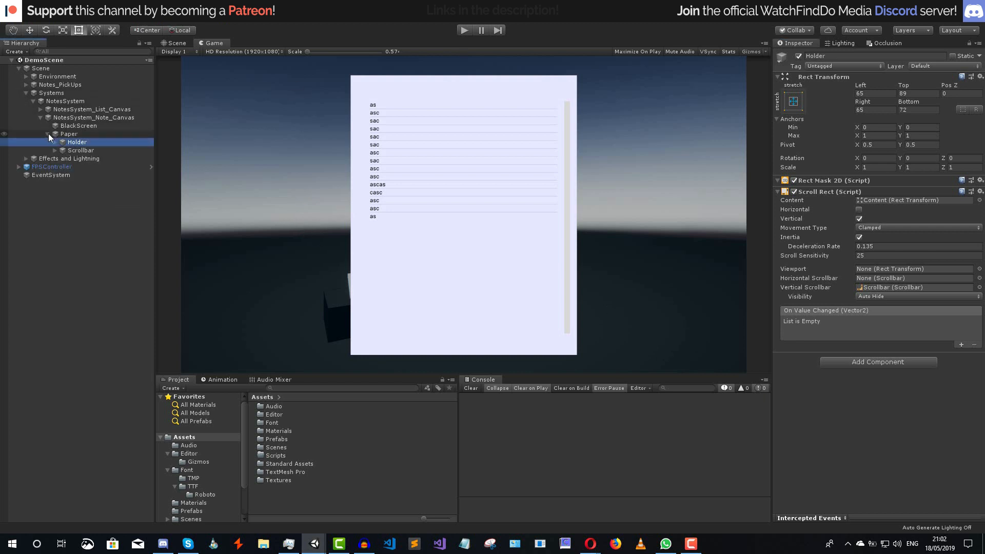
- Create a UI image under NotesSystem_Note_Canvas and stretch it across the whole canvas
click(47, 134)
click(80, 119)
right_click(79, 123)
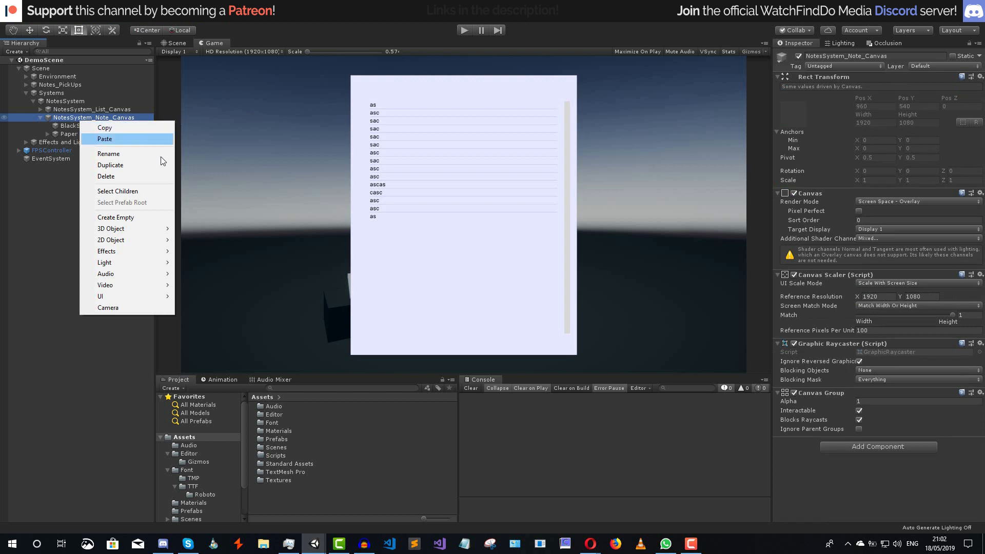
mouse_move(128, 296)
click(197, 323)
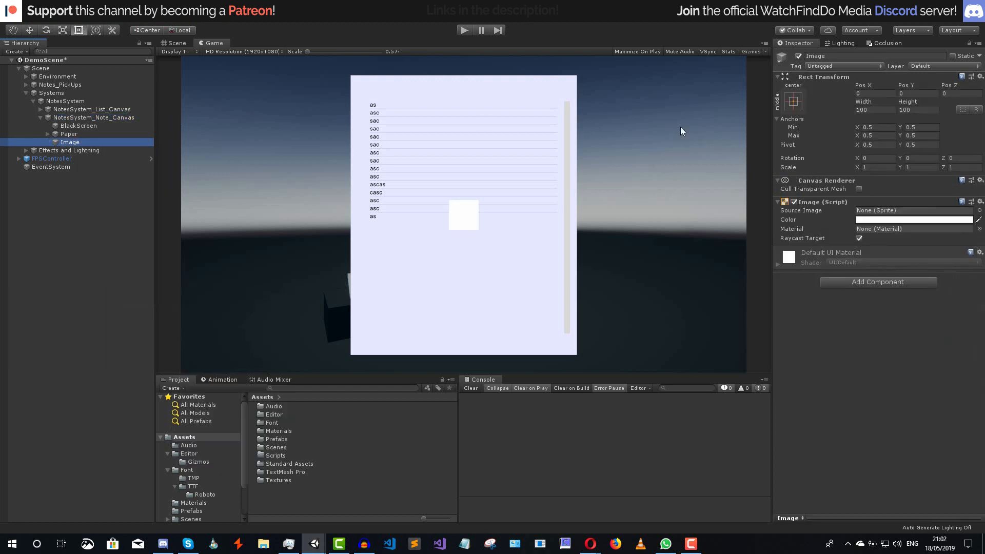
click(794, 101)
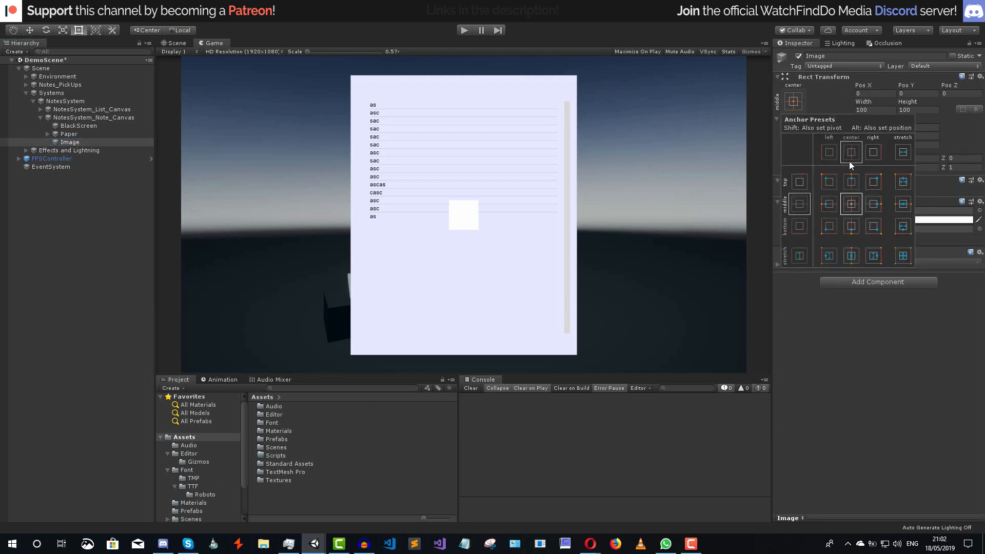
alt+click(907, 264)
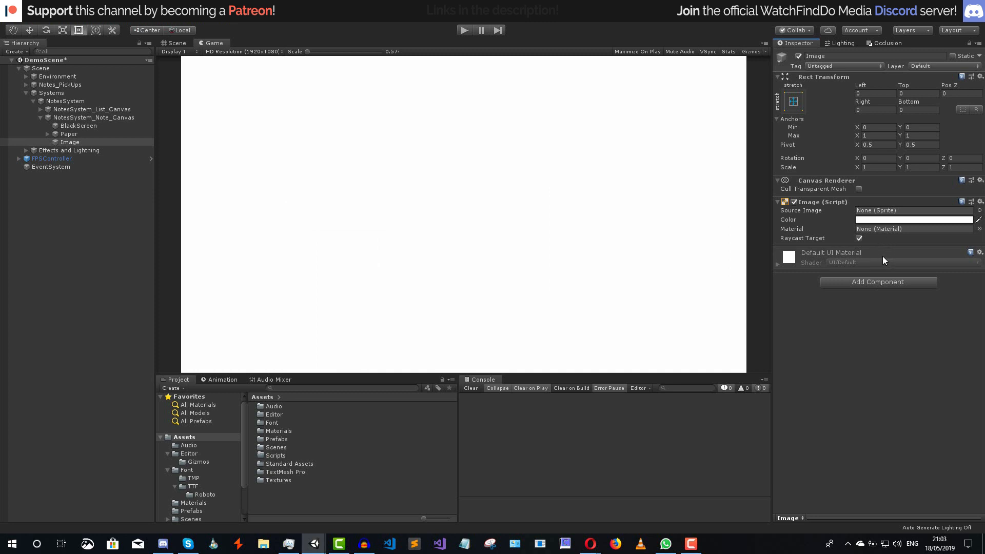
- Set the new image's color to near-black with an HSV value of 5 and an alpha of 99
click(909, 221)
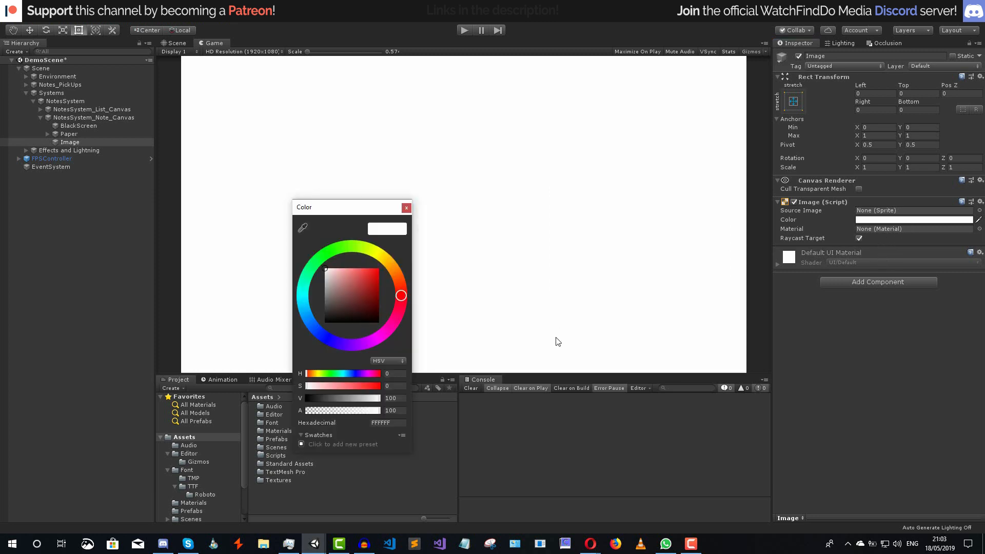
click(400, 398)
text(5)
click(405, 412)
text(99)
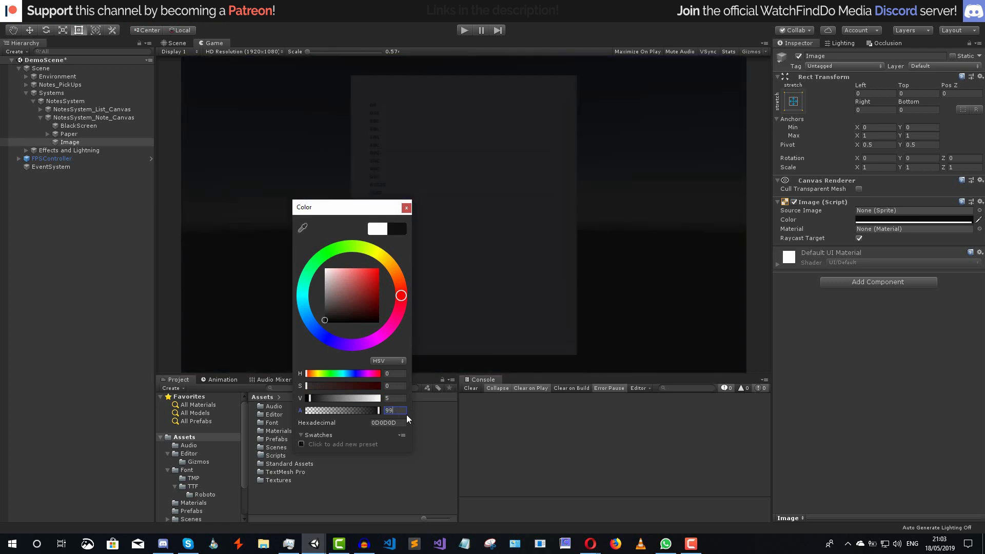
click(845, 439)
- Rename the new image object SubscriptGroup
click(846, 55)
text(S)
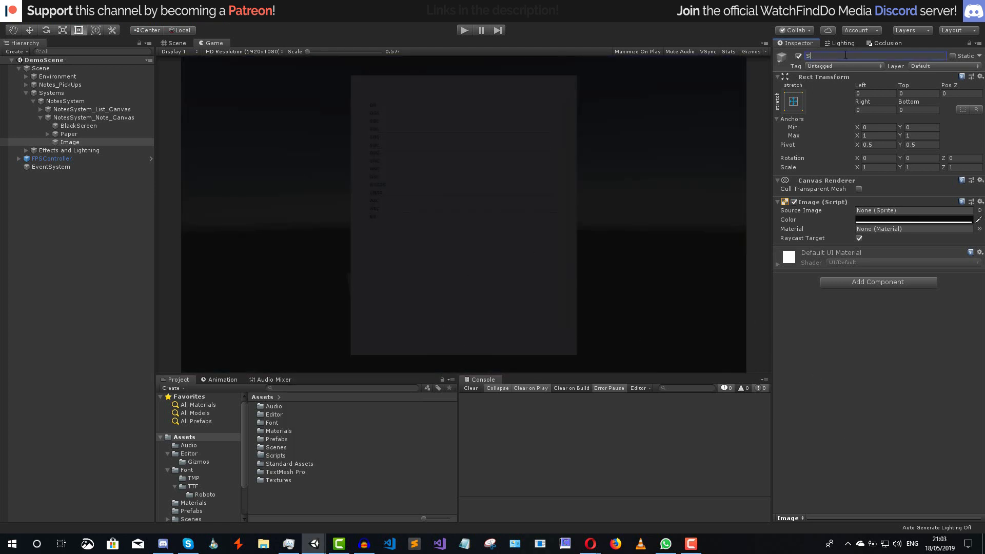
text(ubscriptGroup)
key(Return)
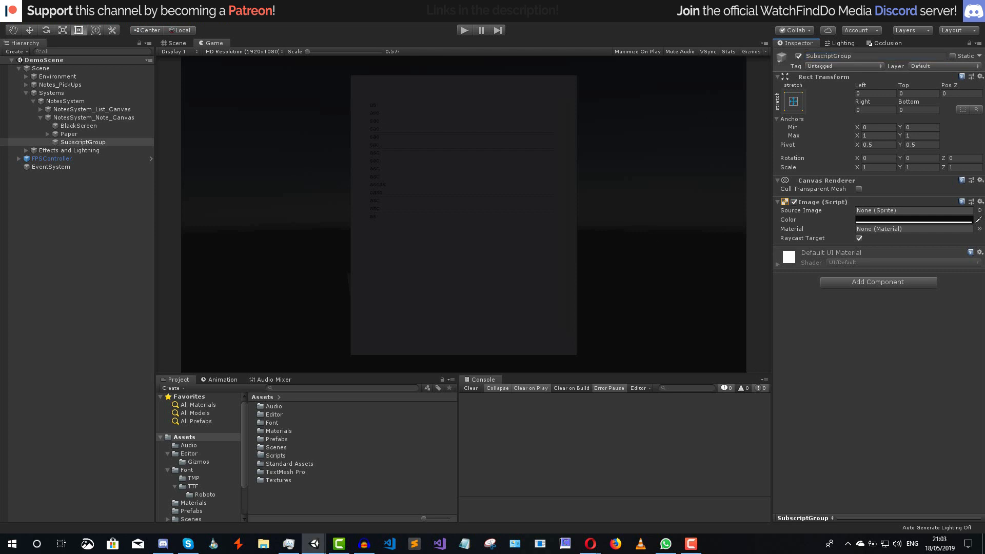
- Add a Canvas Group component to SubscriptGroup
click(838, 285)
text(cav)
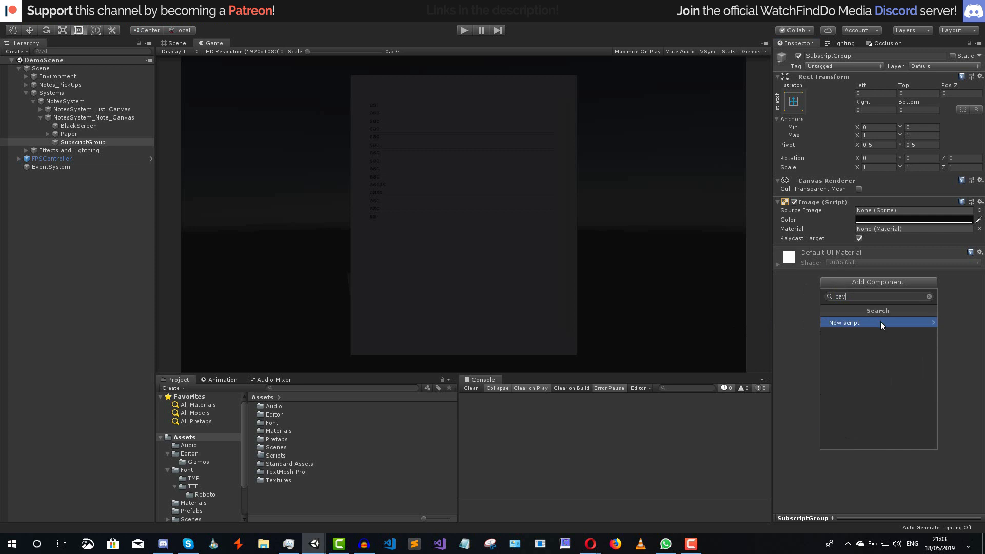
key(BackSpace)
click(882, 321)
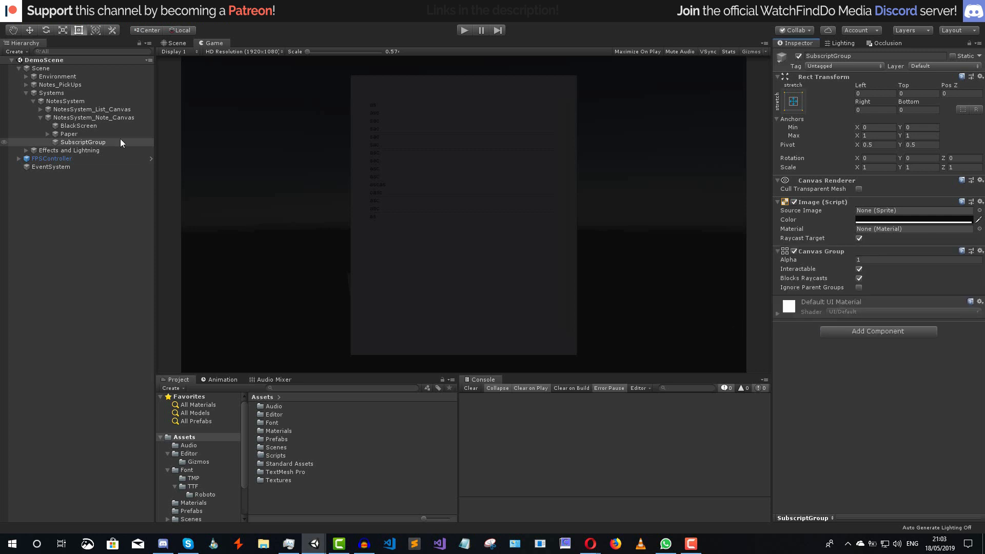
- Create an empty child object under SubscriptGroup and name it Holder
right_click(116, 143)
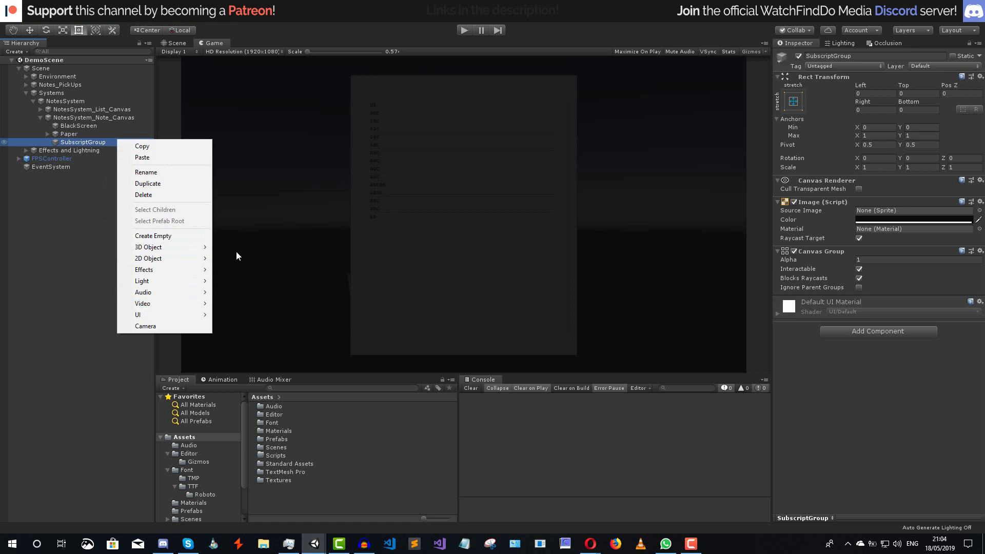
click(154, 235)
click(857, 57)
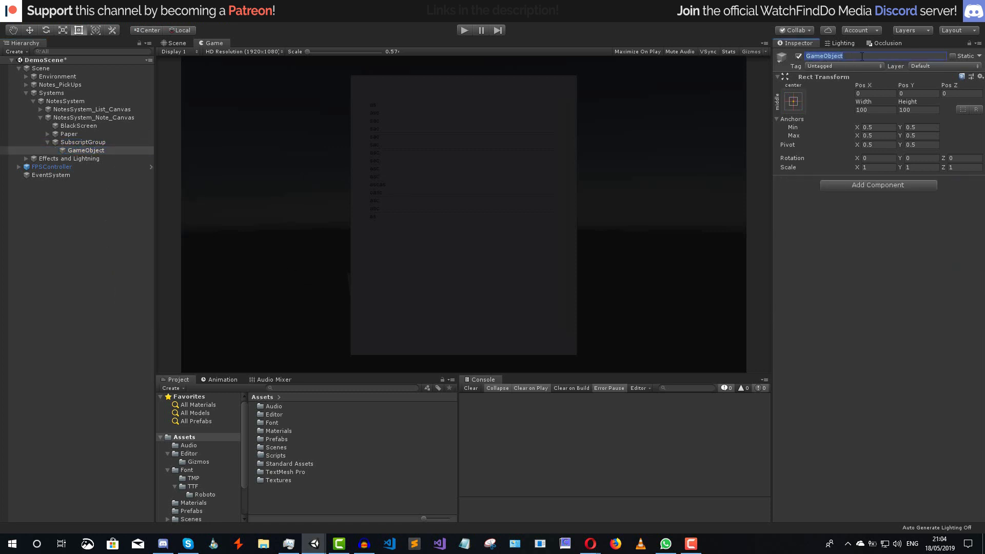
text(Holder)
key(Return)
- Set the Holder object's width to 720 and height to 750, and check its frame in the Scene view
click(873, 110)
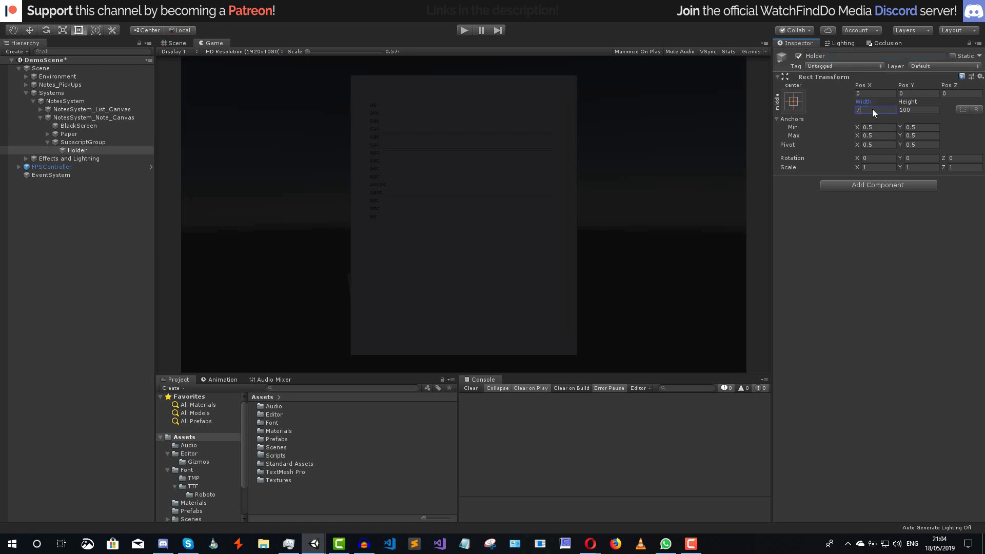
key(Tab)
text(7)
text(4)
double_click(935, 107)
text(750)
click(176, 43)
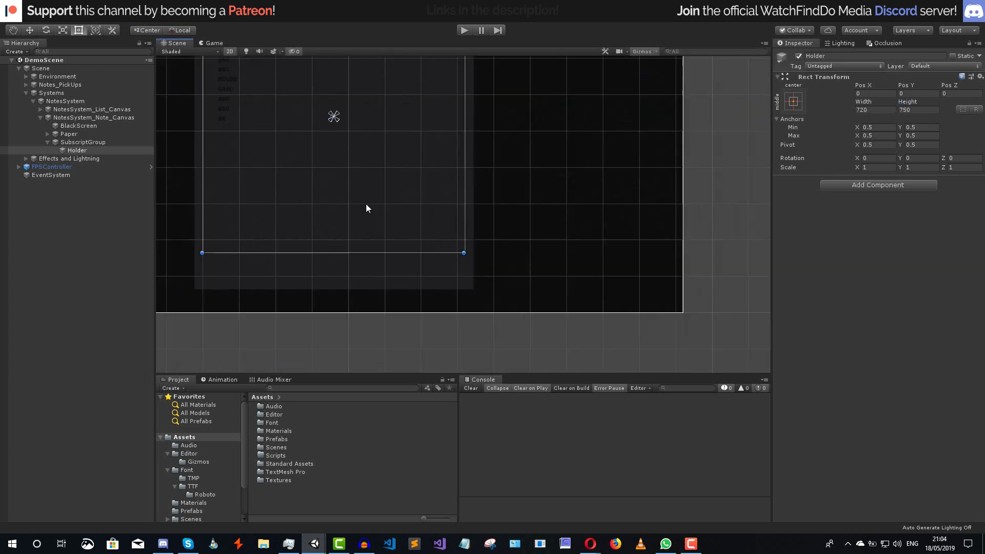
middle_drag(365, 205, 400, 277)
scroll(418, 247, down, 6)
scroll(429, 202, down, 2)
drag(429, 200, 430, 198)
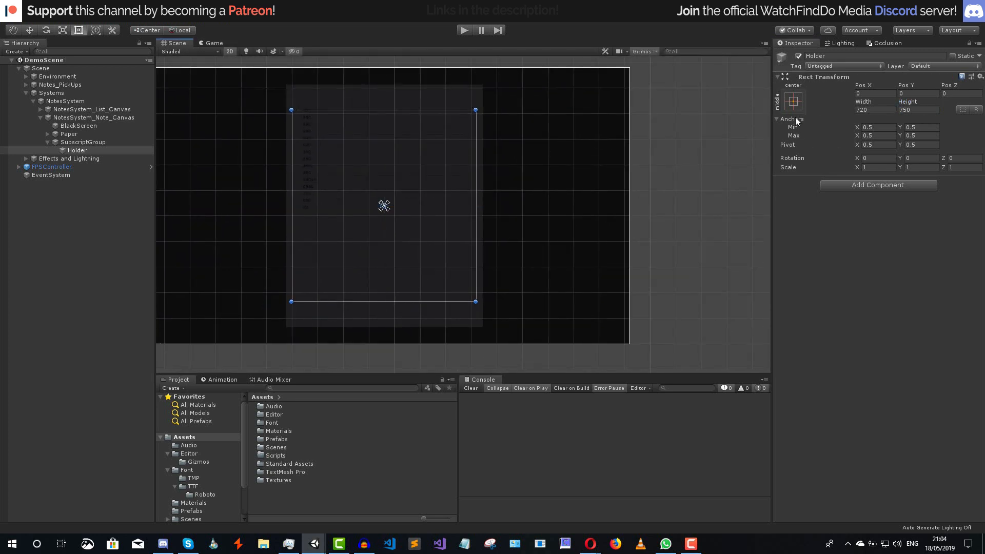
- Add Rect Mask 2D and Scroll Rect components to Holder
click(873, 184)
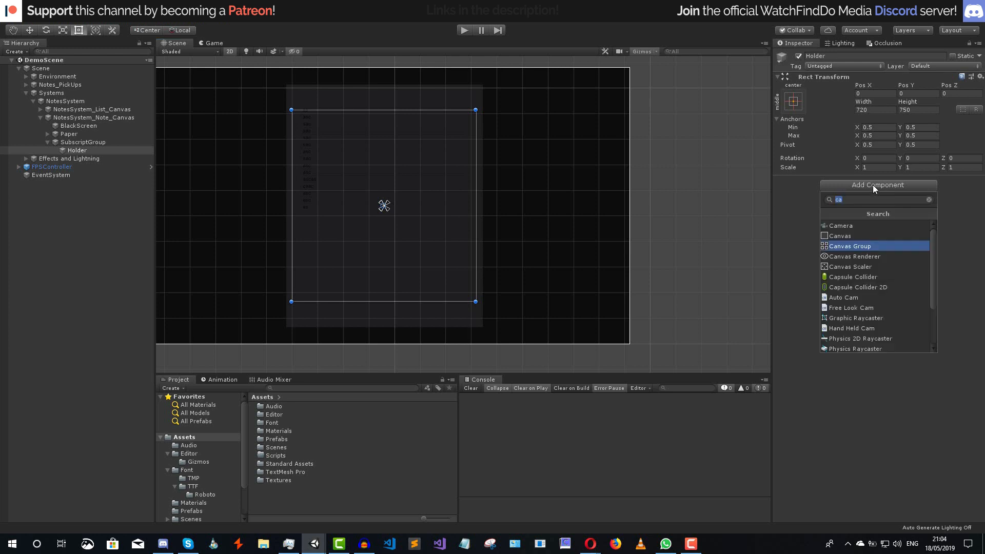
text(rec)
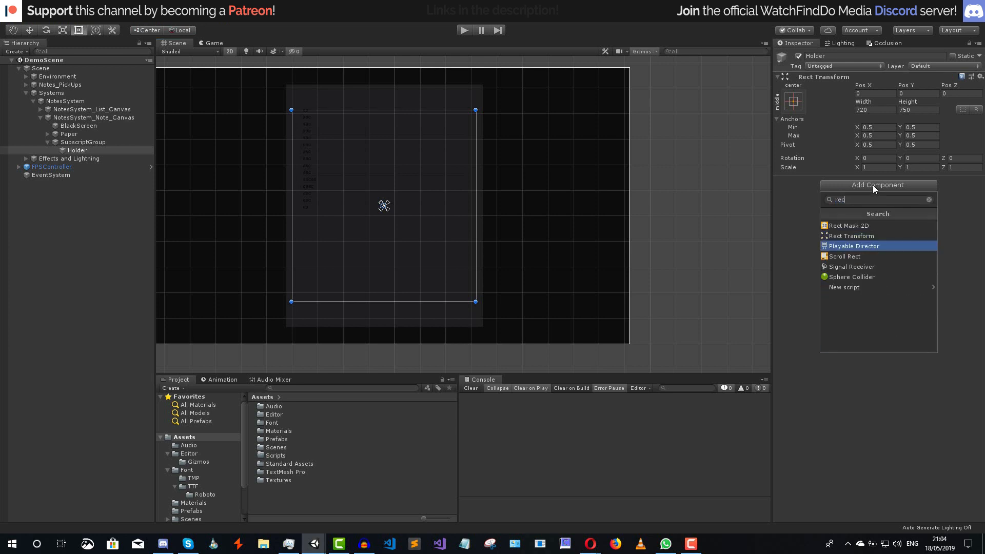
click(875, 225)
click(871, 196)
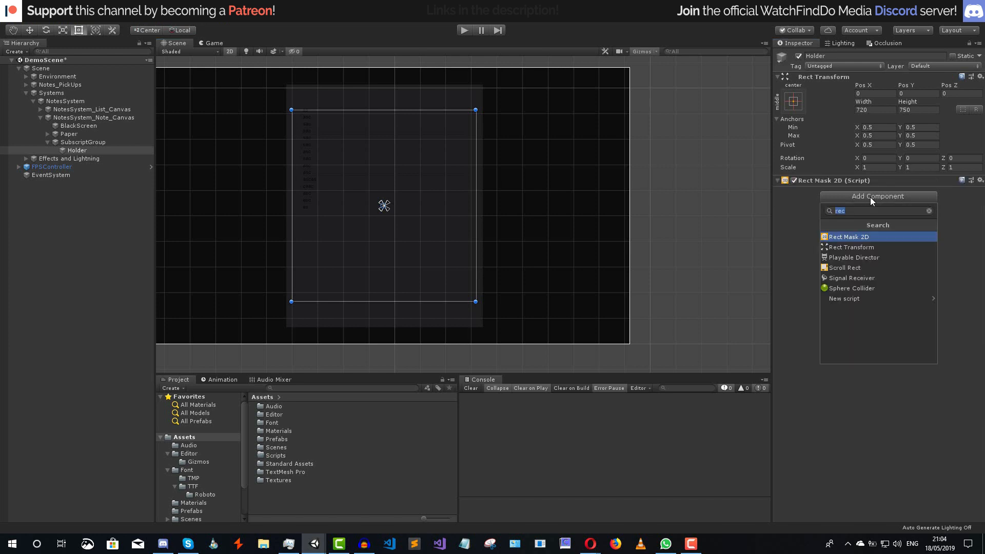
click(863, 269)
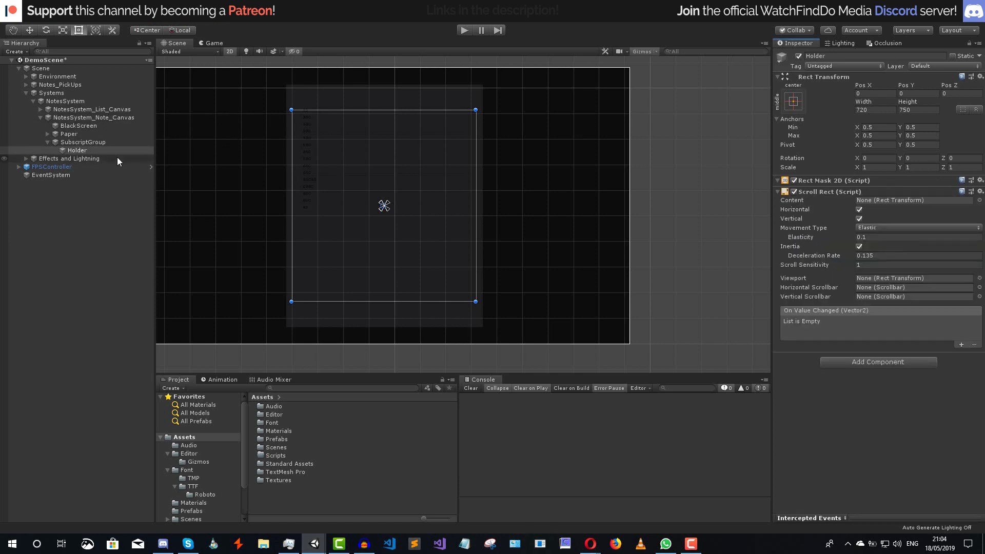
- Create an empty child object under Holder and name it Content
right_click(85, 149)
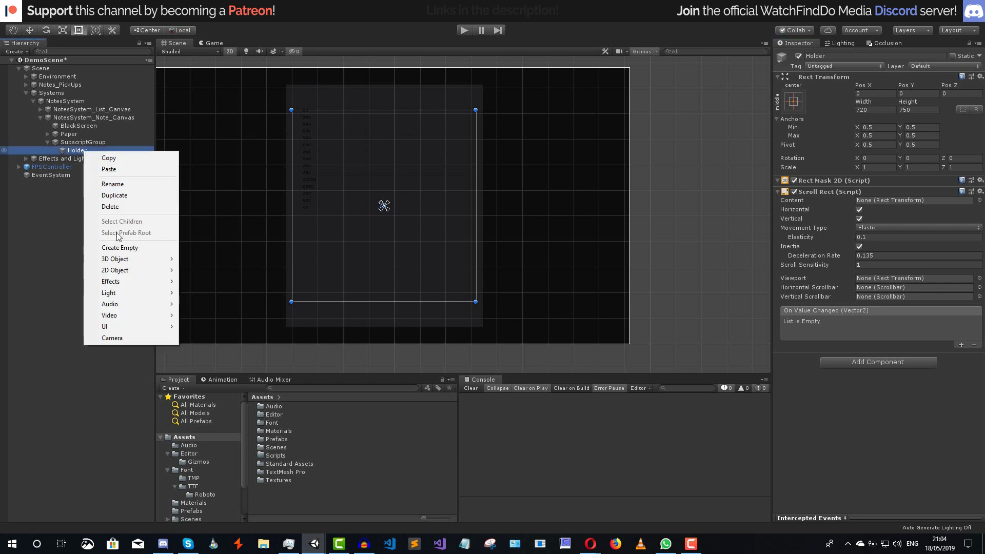
click(123, 249)
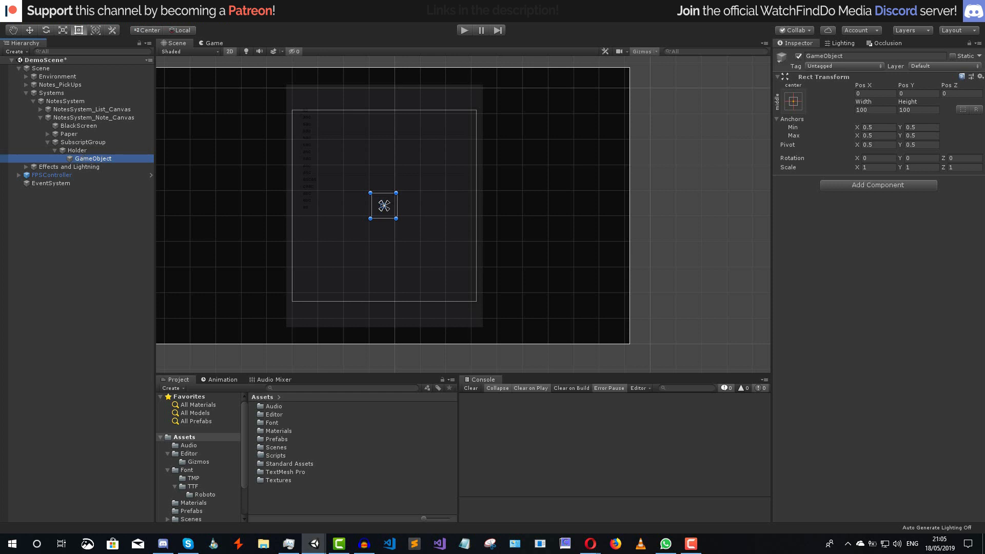
click(848, 57)
text(C)
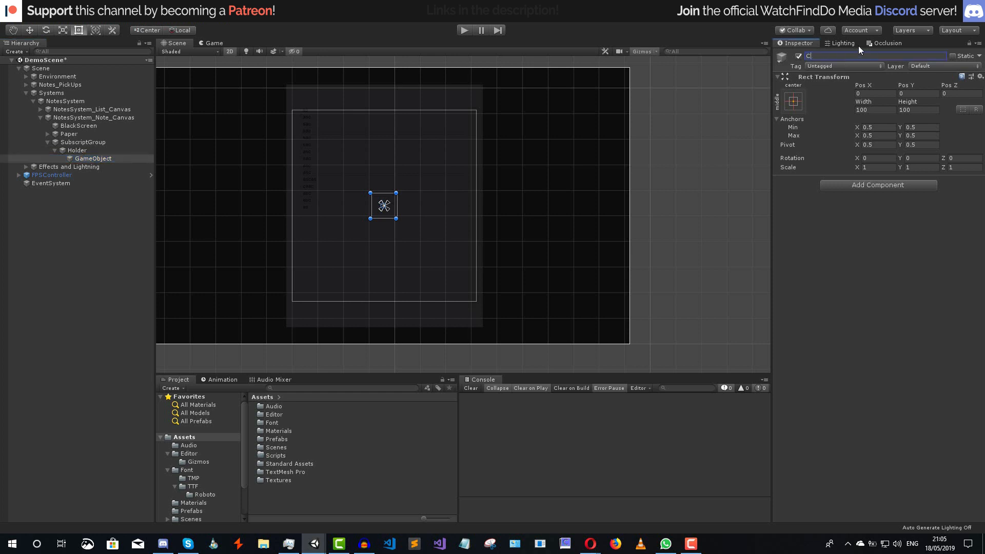
text(ontent)
key(Return)
- Add a Vertical Layout Group to Content and let it control both child width and child height
click(869, 183)
text(ver)
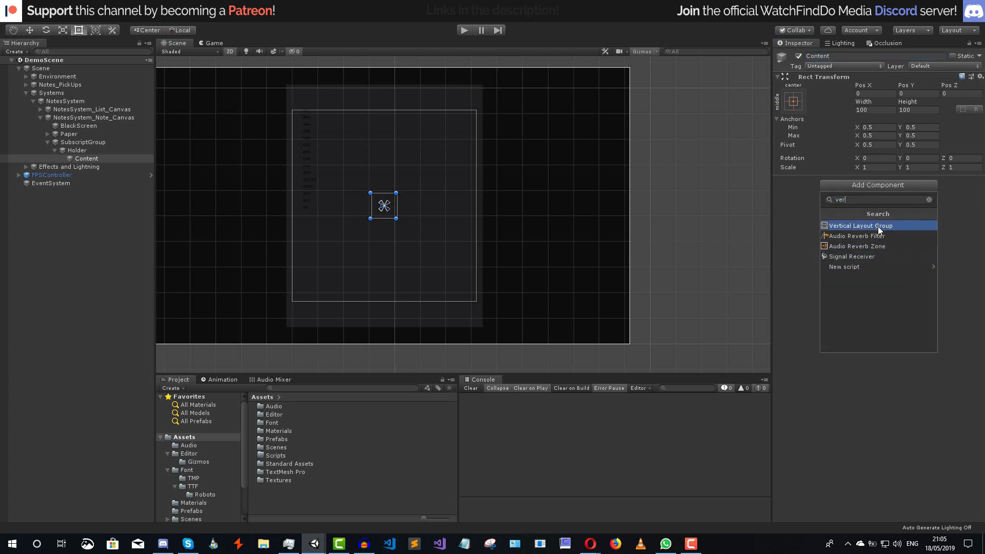
click(879, 227)
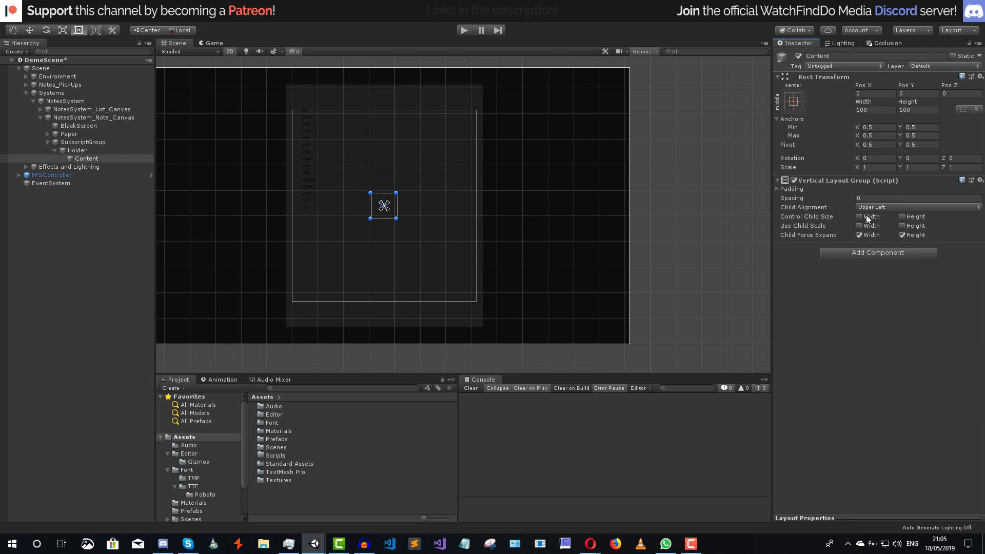
click(860, 216)
click(902, 216)
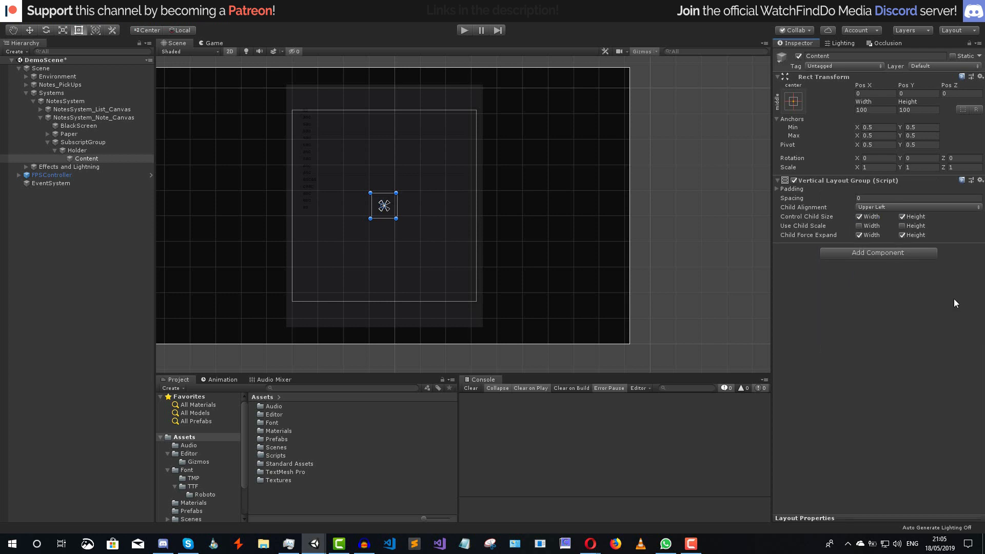
- Add a Content Size Fitter to Content with Vertical Fit at Preferred Size, and anchor Content top-stretch including pivot and position
click(831, 252)
text(con)
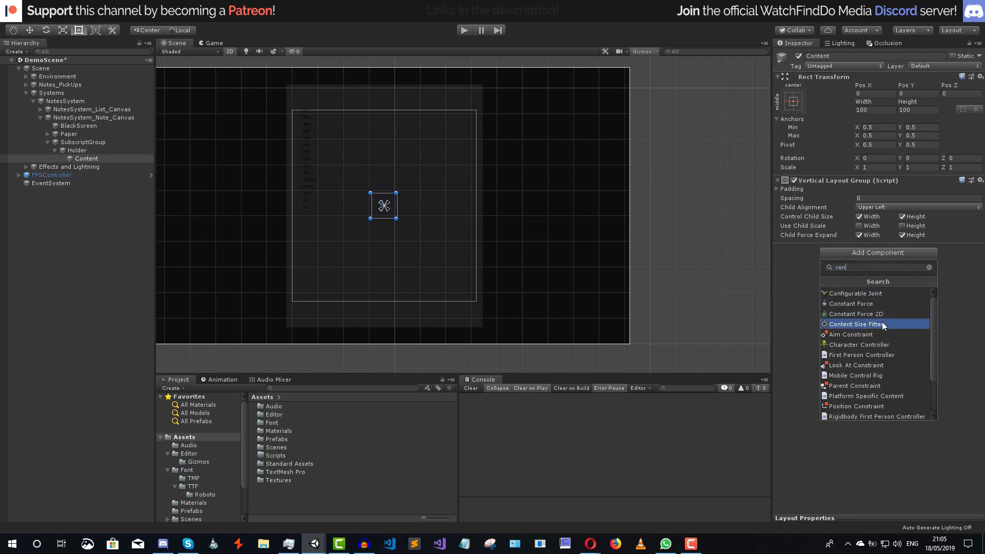
click(882, 325)
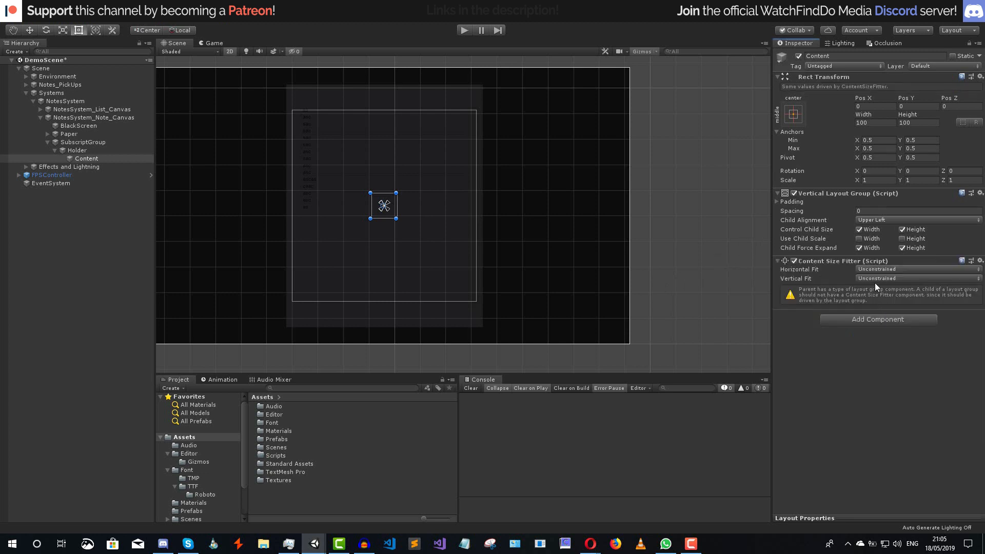
click(875, 280)
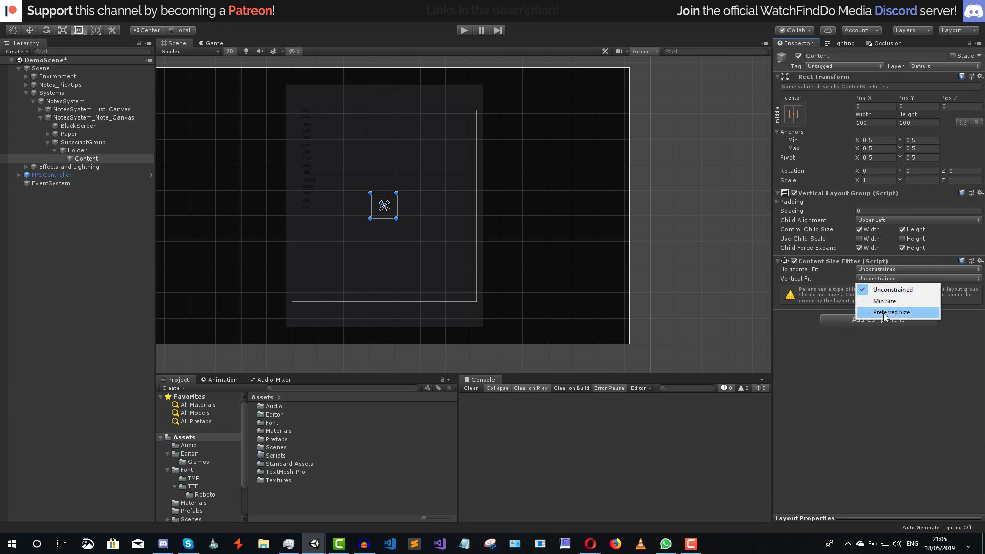
click(904, 315)
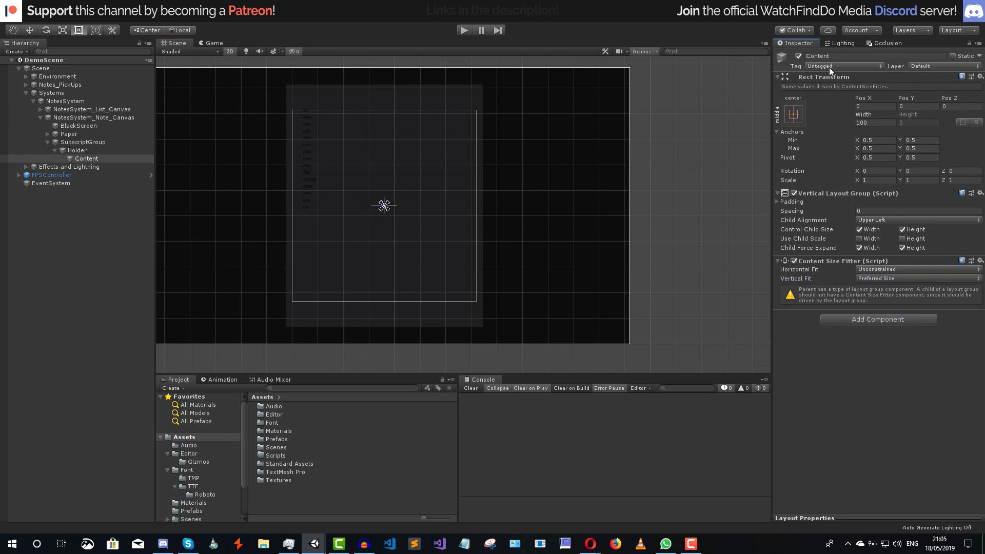
click(794, 115)
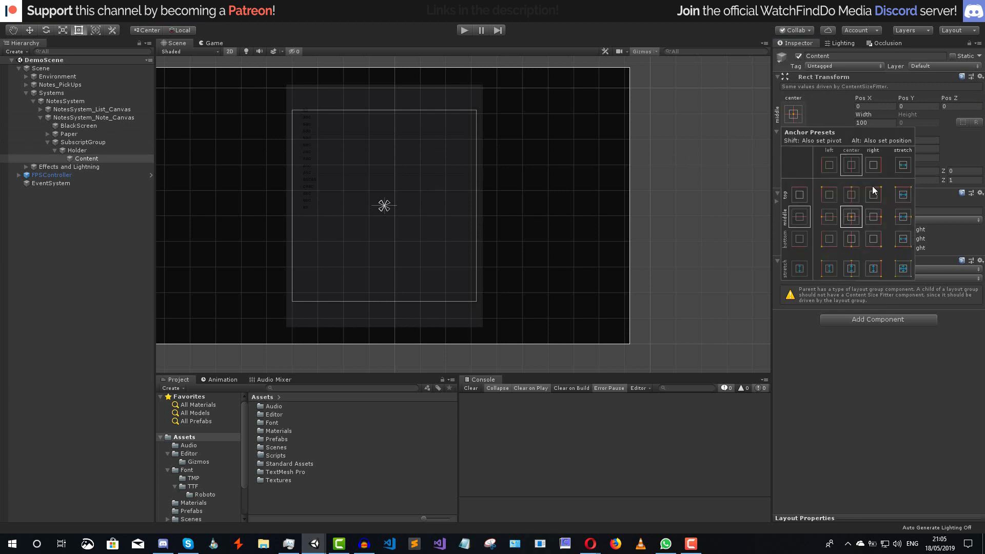
alt+shift+click(902, 194)
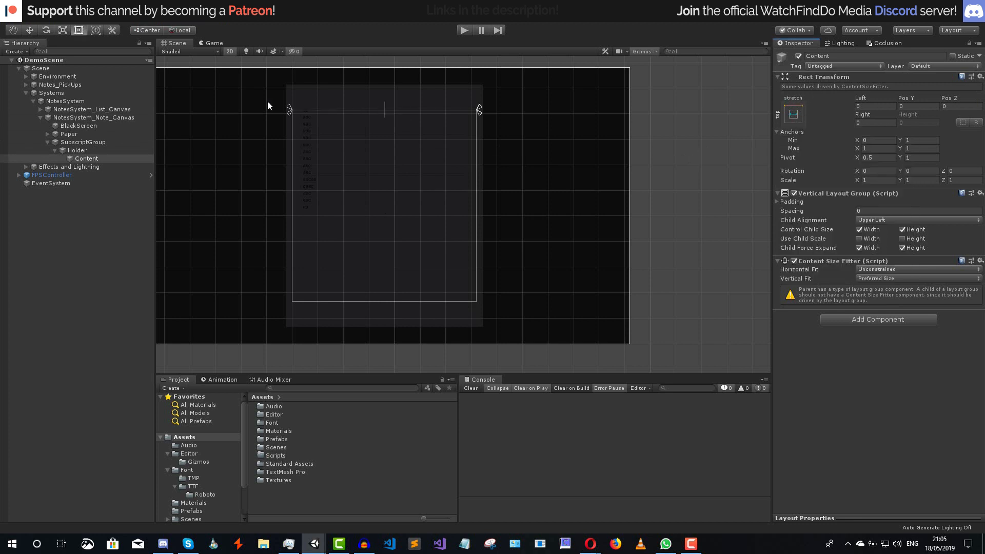
- Add a TextMeshPro text object as a child of Content
right_click(100, 158)
mouse_move(154, 333)
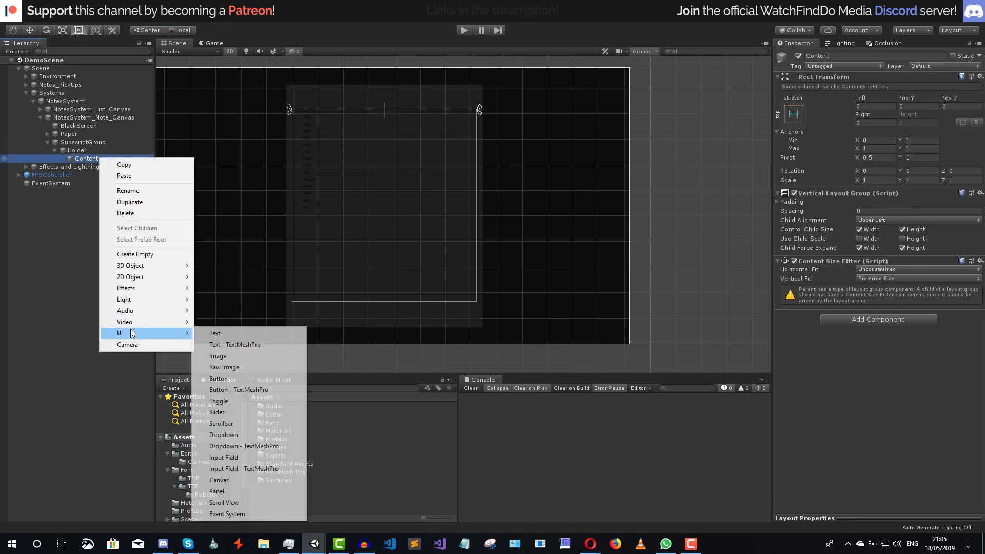
click(239, 345)
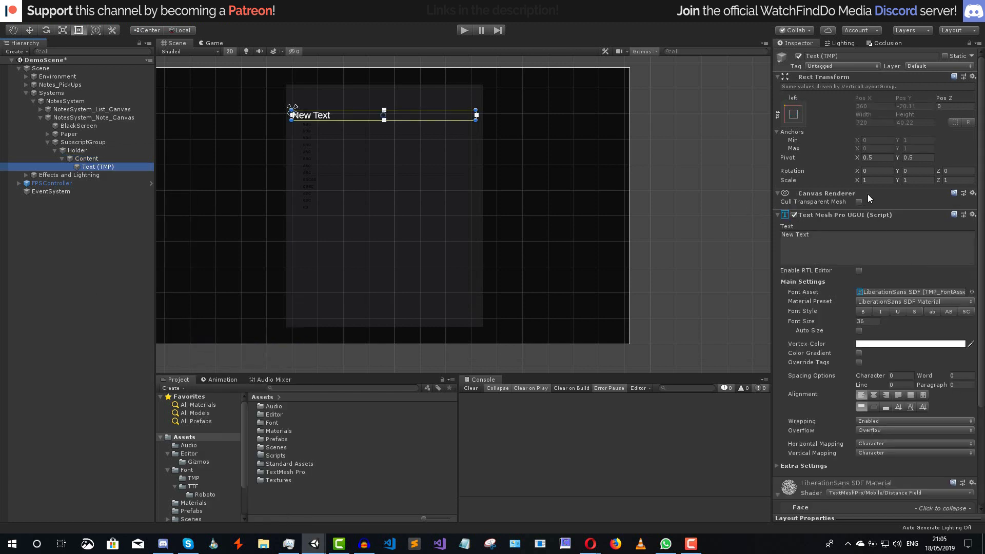
- Set the new text's font asset to Roboto-Regular SDF, its font size to 30 and its alignment to horizontally centered
click(971, 292)
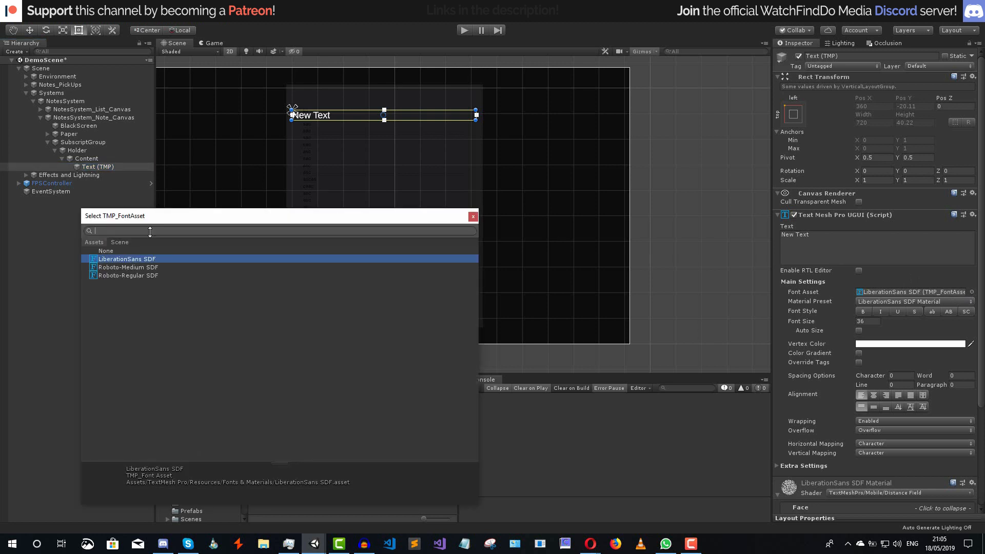
double_click(133, 275)
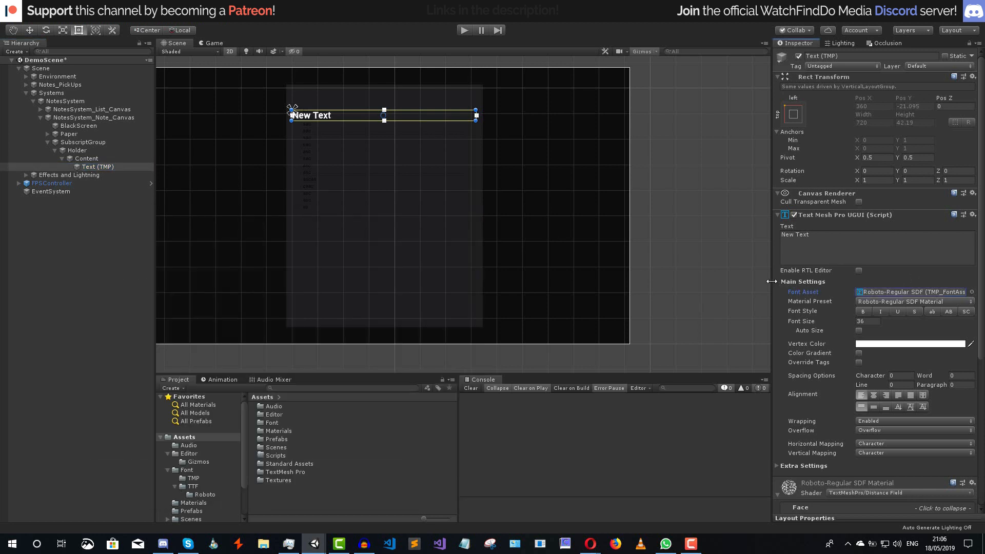
click(875, 323)
text(30)
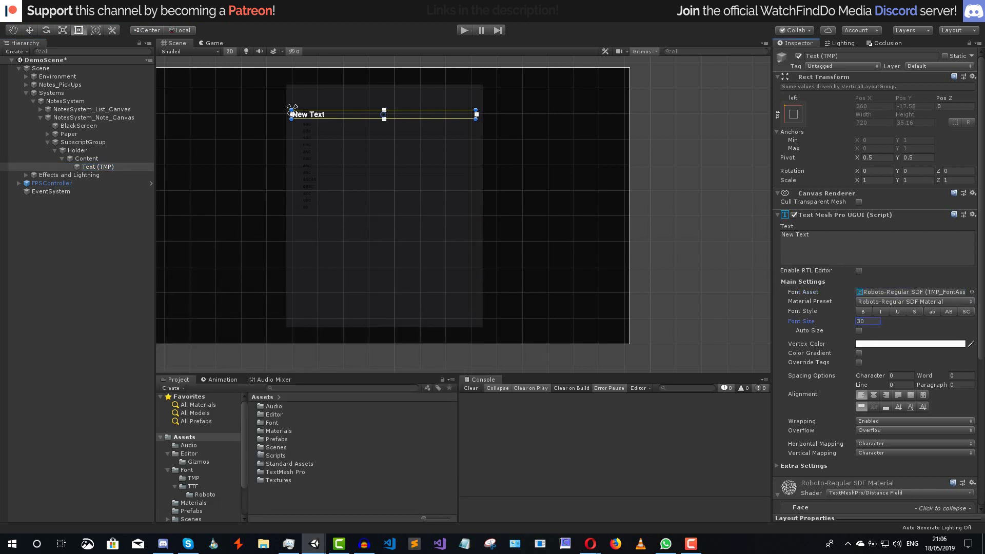
click(874, 397)
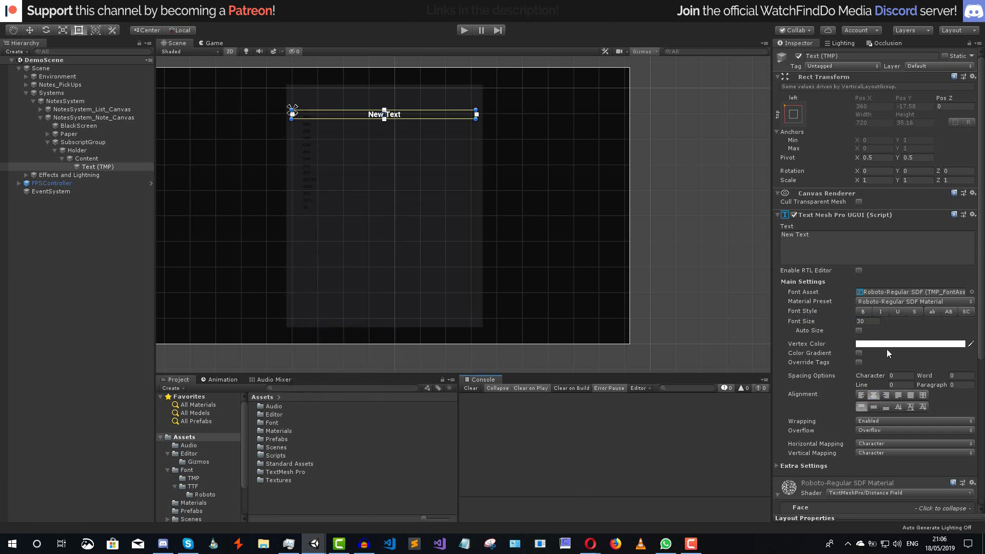
scroll(849, 341, down, 4)
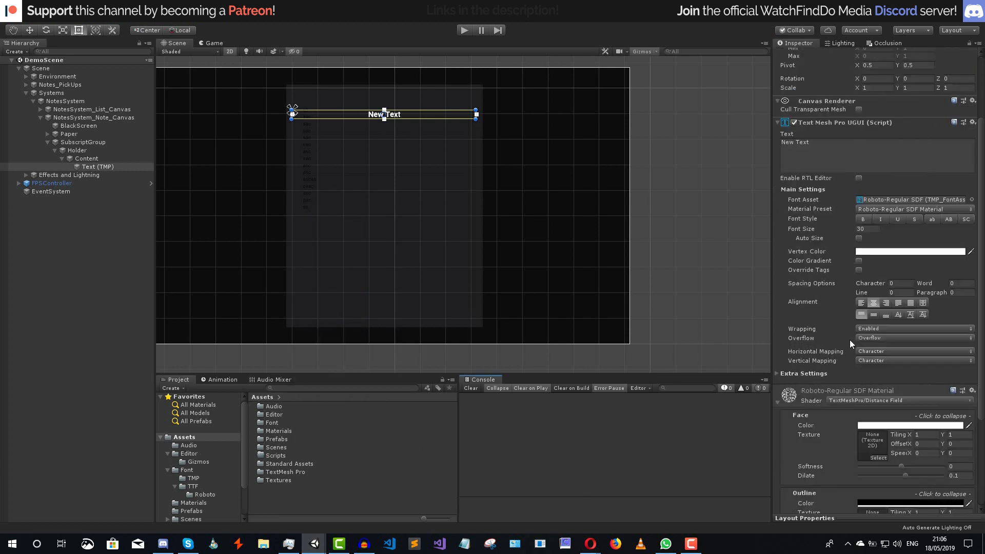
scroll(842, 340, up, 4)
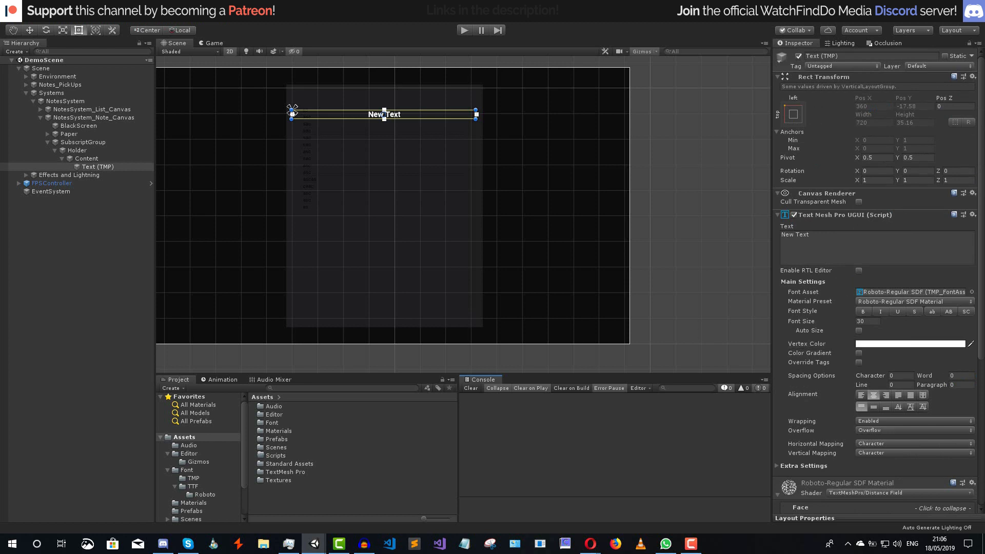
- Rename the new text object Subscript
click(817, 56)
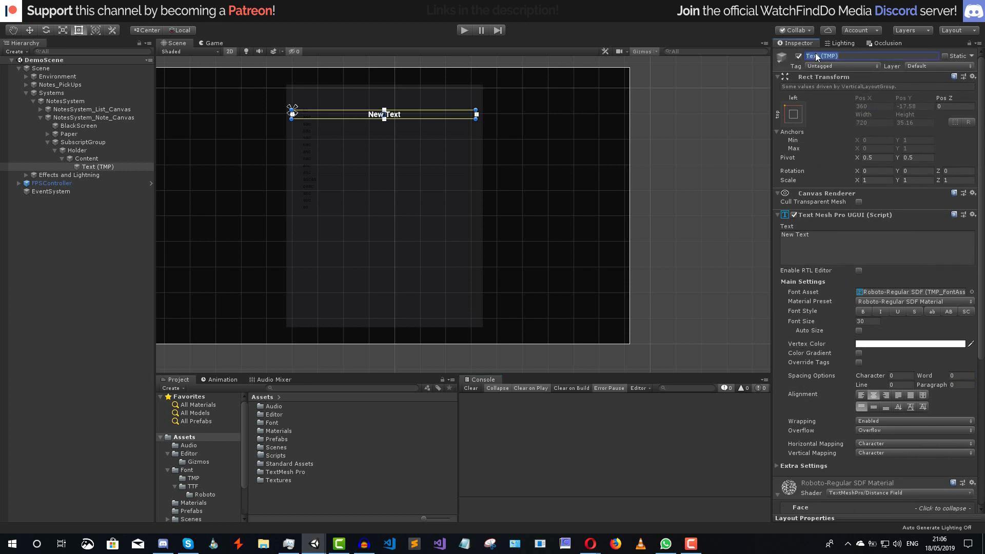
text(Subscript)
click(94, 160)
- Add a UI Scrollbar as a child of Holder
right_click(95, 160)
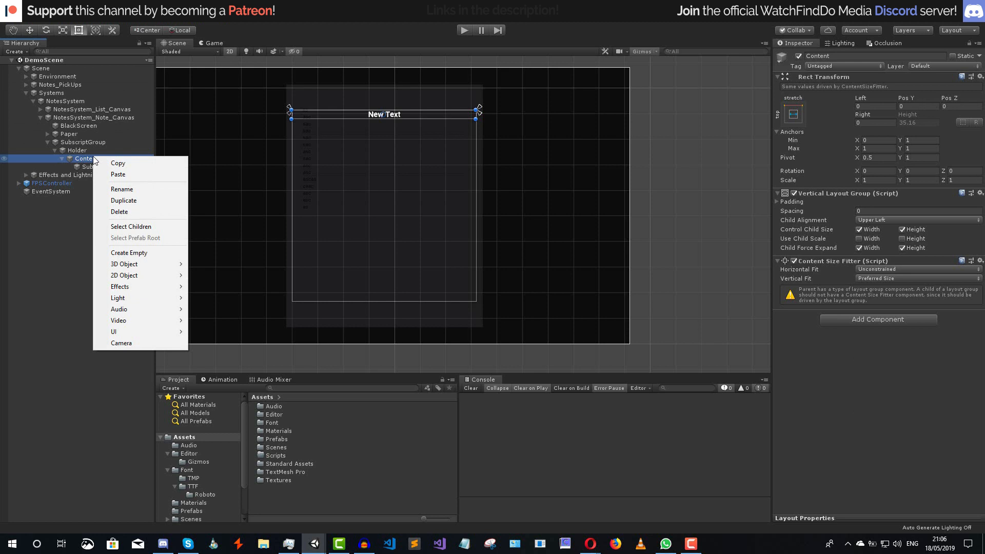
double_click(94, 151)
right_click(91, 150)
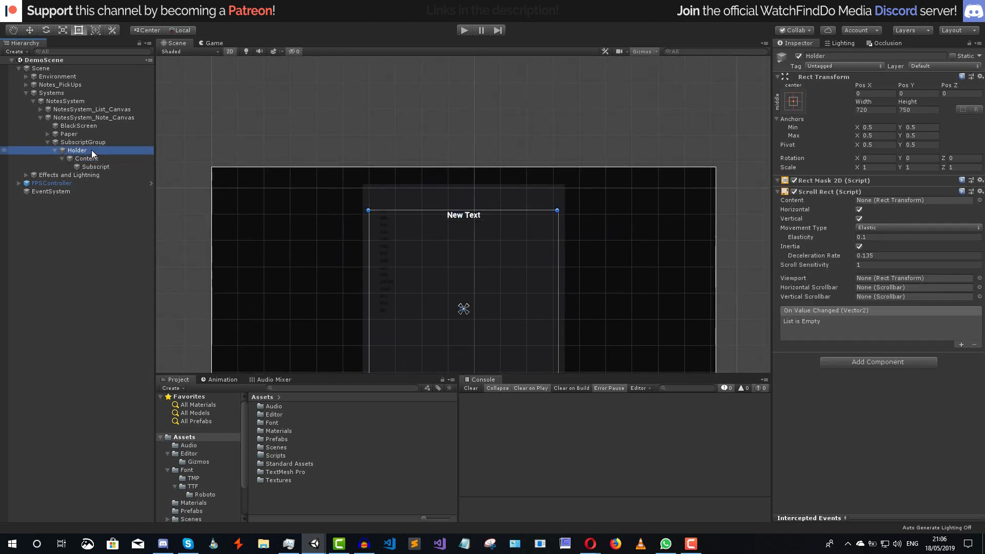
mouse_move(119, 325)
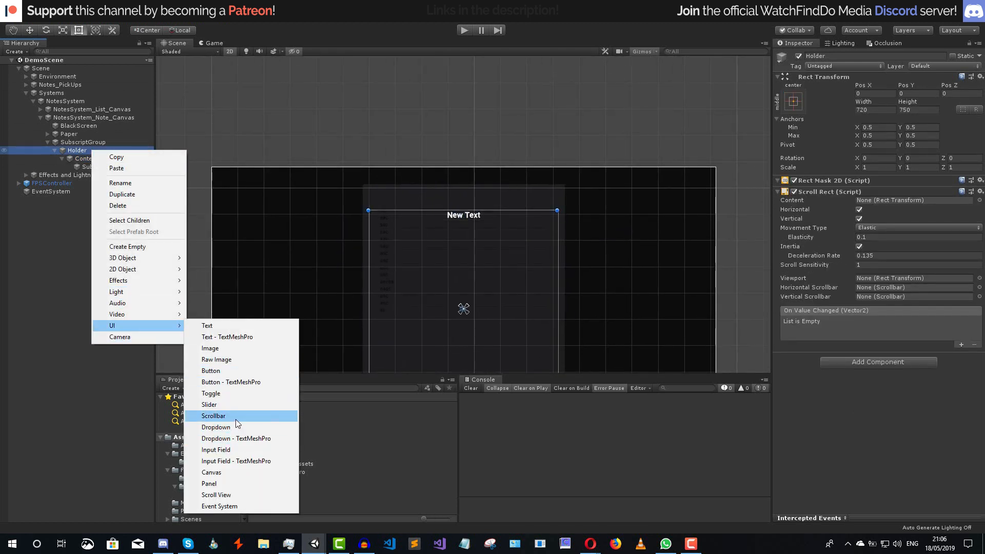
click(236, 417)
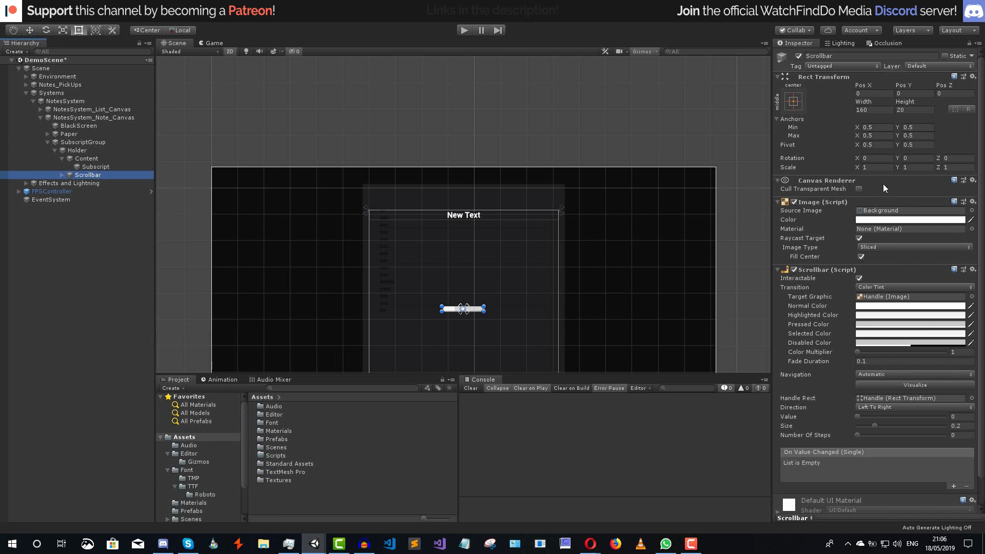
- Clear the new Scrollbar's source image and make its background color transparent, saving the scene
click(910, 213)
key(Delete)
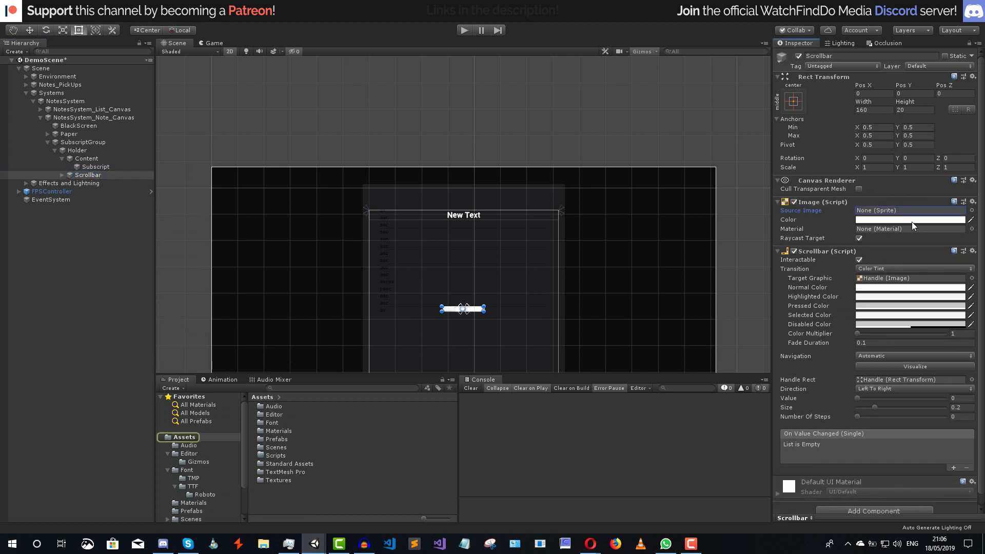
click(912, 220)
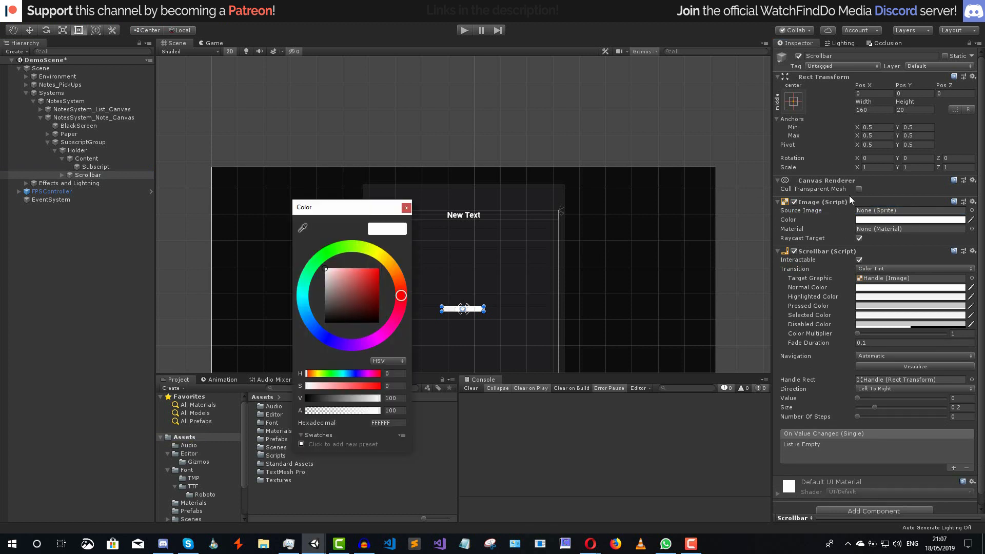
key(ctrl+s)
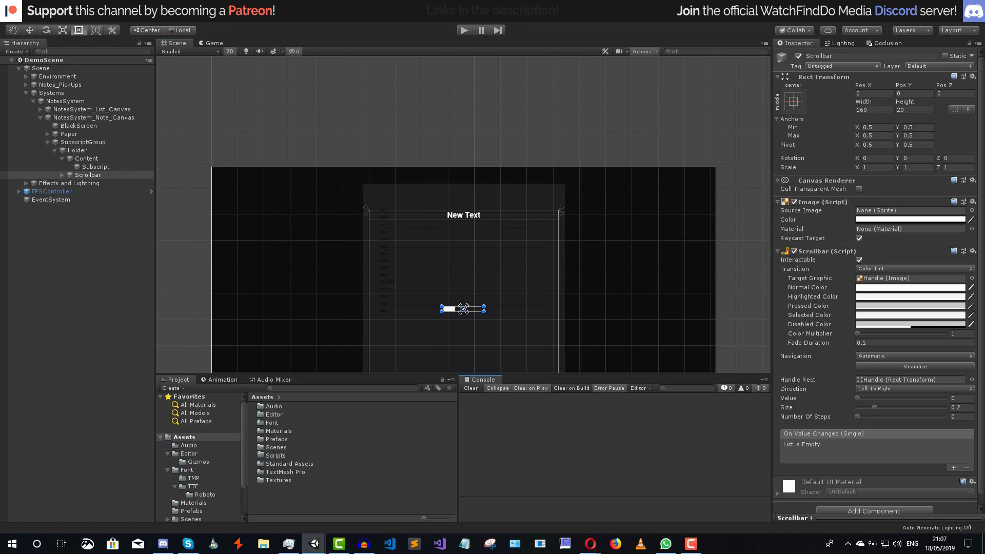
- Set the Scrollbar's direction to Bottom To Top and anchor it to right-stretch, including pivot and position, with a width of 25
click(866, 389)
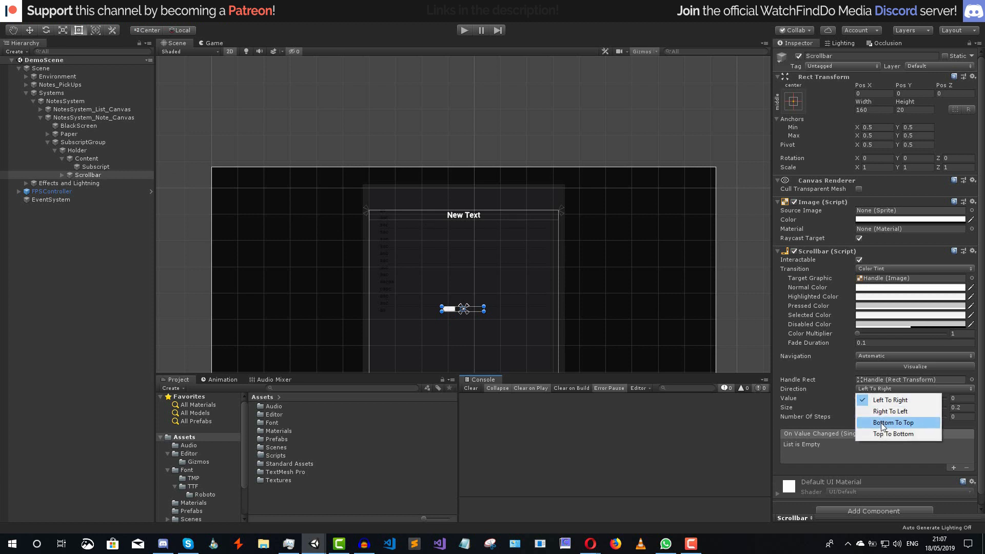
click(882, 423)
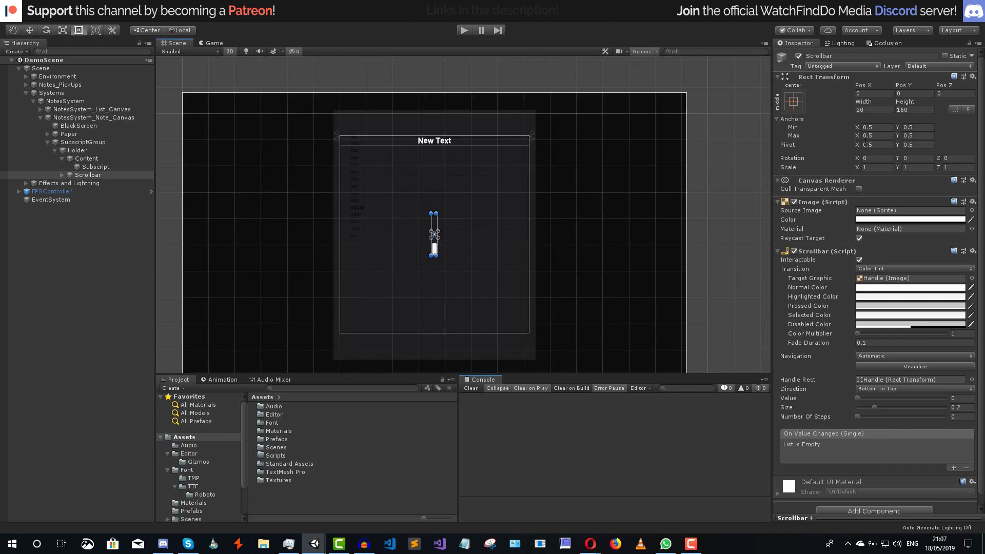
click(795, 101)
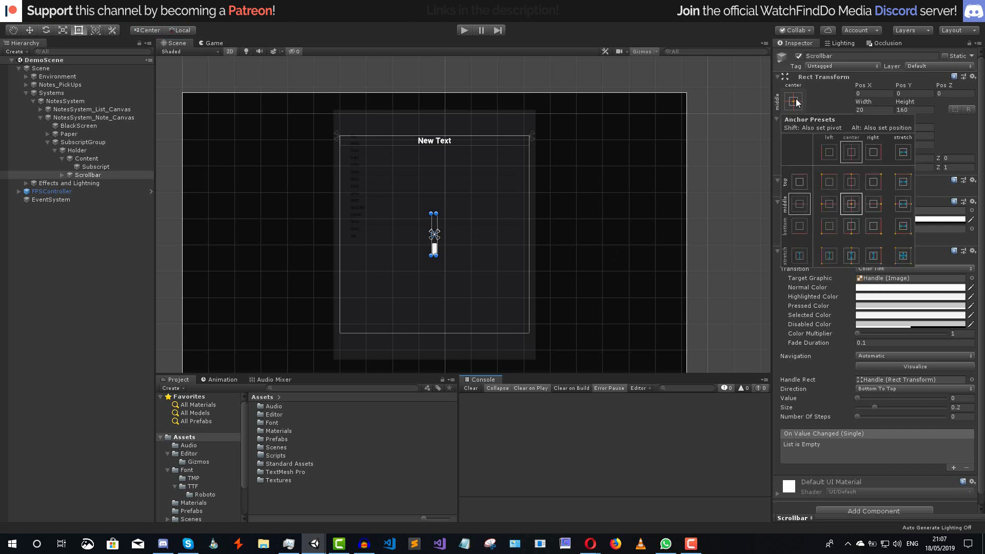
alt+shift+click(876, 256)
key(shift+alt)
alt+shift+click(873, 253)
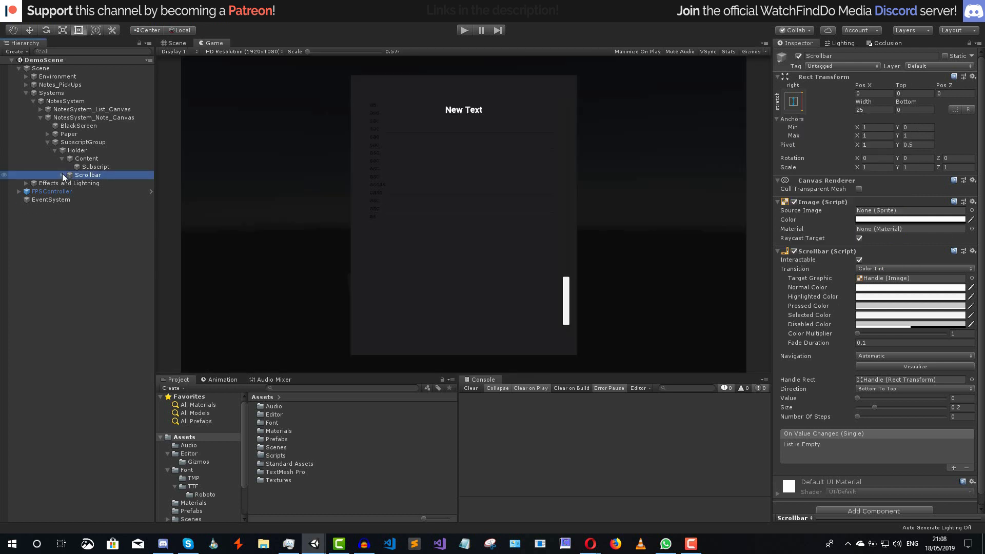
- Narrow the Scrollbar's Handle symmetrically to Left and Right offsets of about -4.7
click(63, 175)
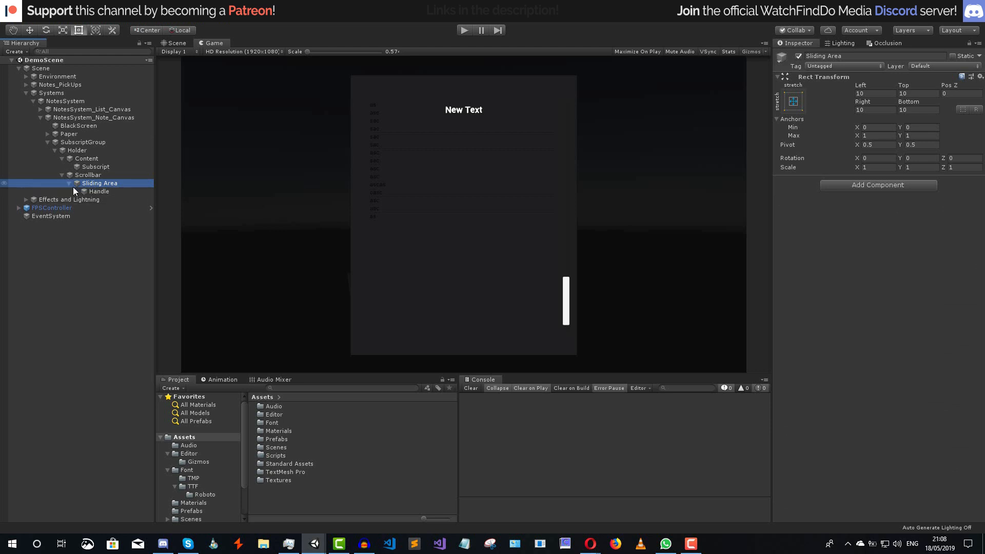
click(69, 184)
click(99, 191)
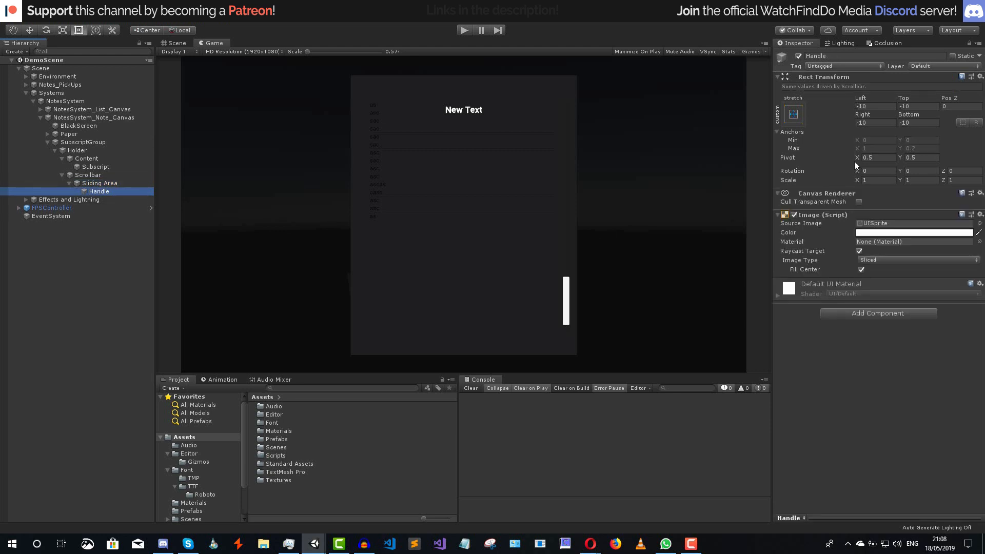
click(184, 43)
key(f)
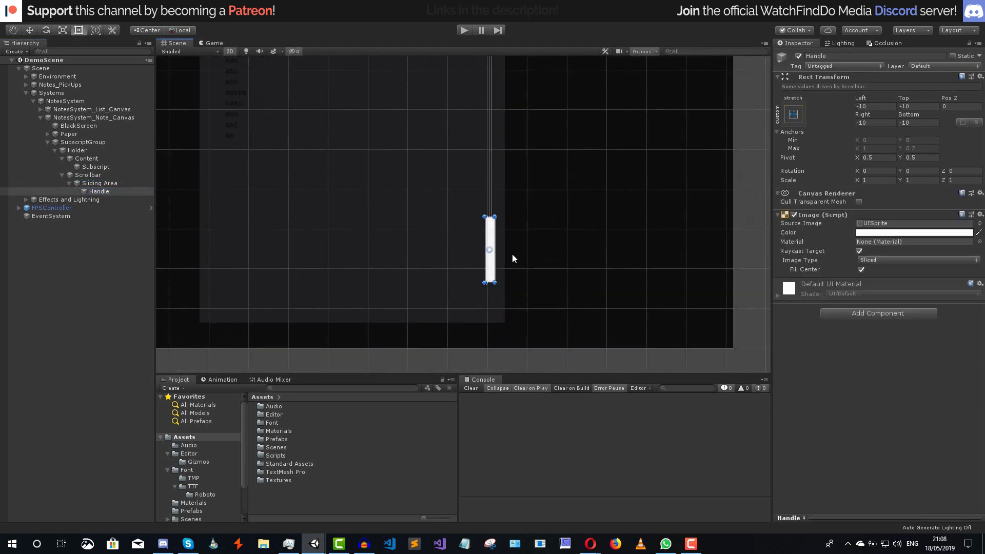
drag(482, 220, 479, 221)
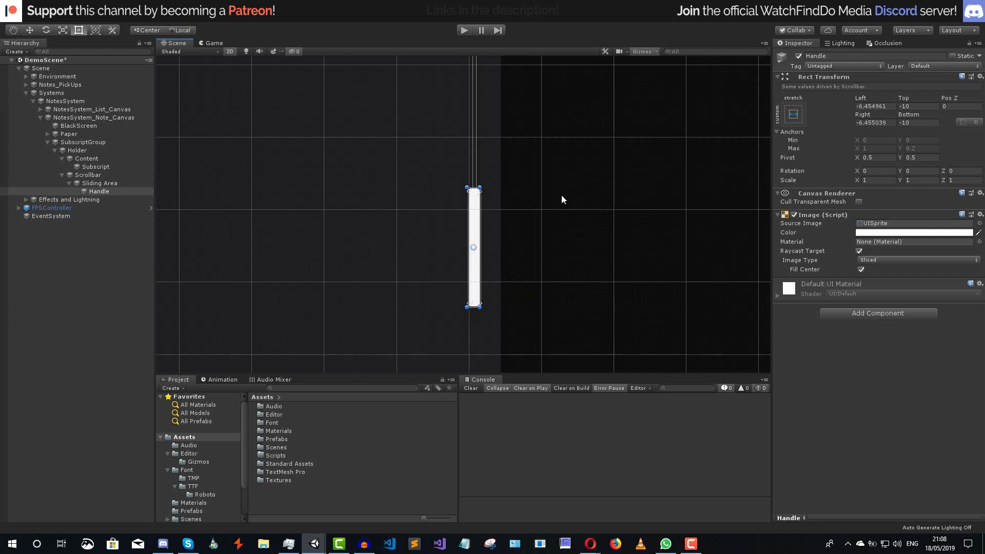
click(211, 43)
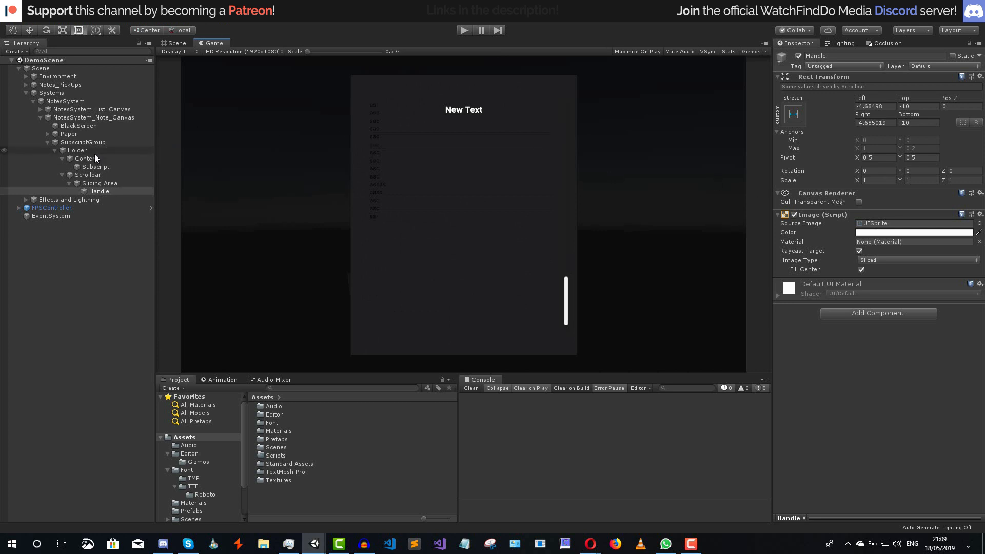
- Assign Content as the content of Holder's Scroll Rect and set its movement type to Clamped
click(93, 151)
click(882, 201)
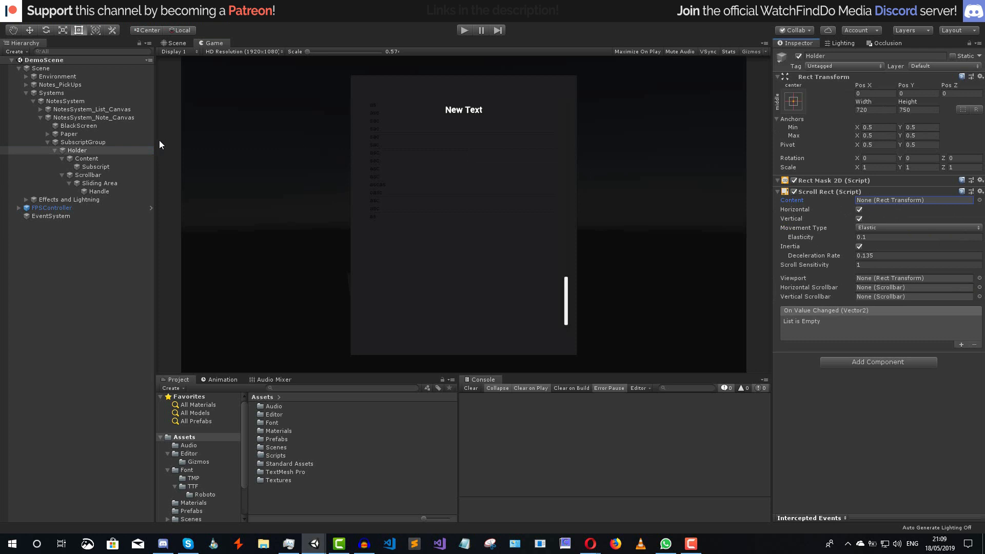
drag(100, 157, 895, 201)
click(889, 227)
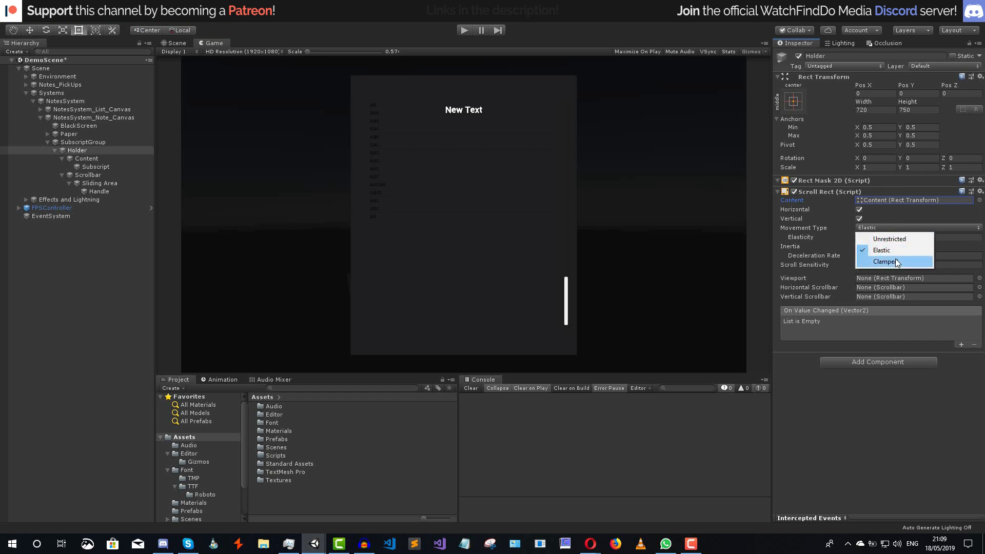
click(894, 259)
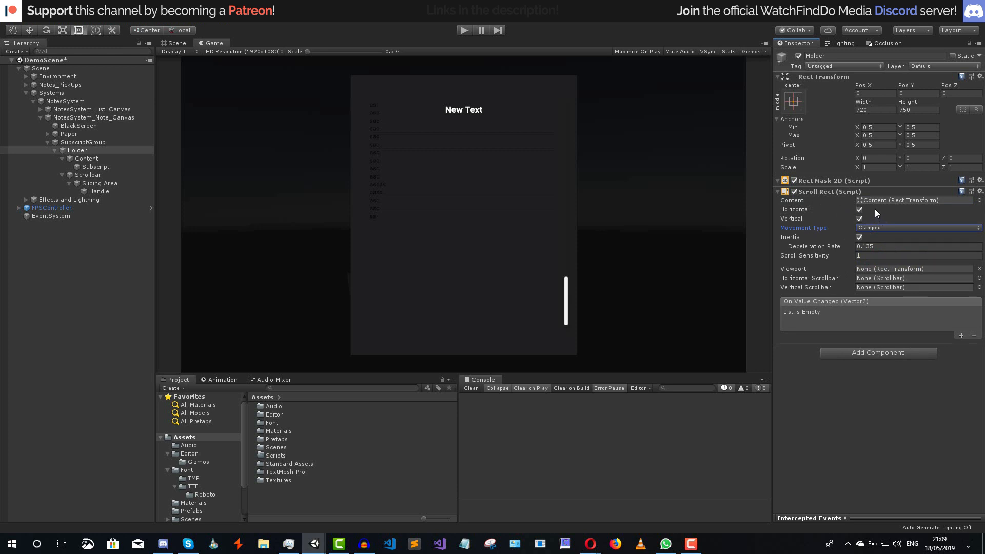
- Disable horizontal scrolling on Holder, set its scroll sensitivity to 25, and assign Scrollbar as the vertical scrollbar
click(869, 209)
click(890, 255)
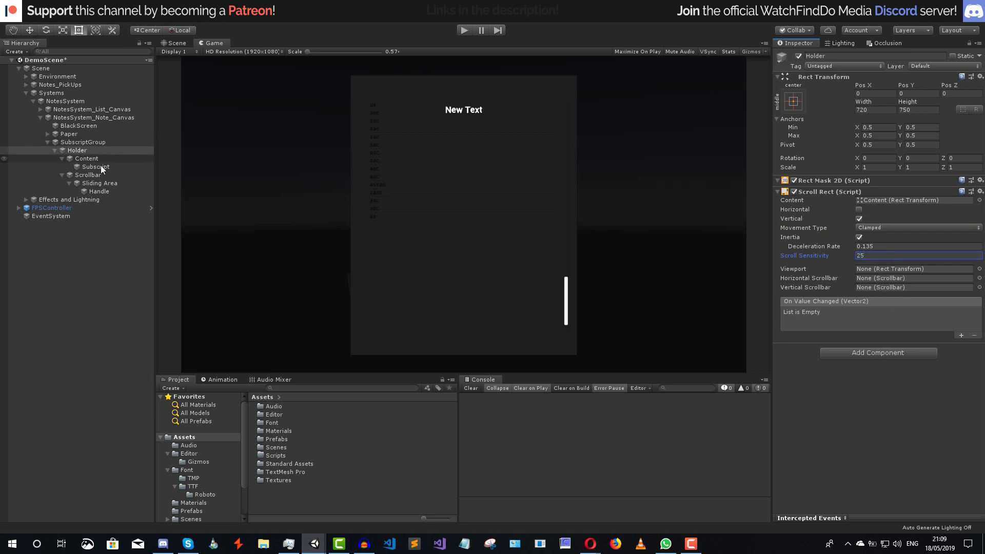
drag(98, 174, 884, 286)
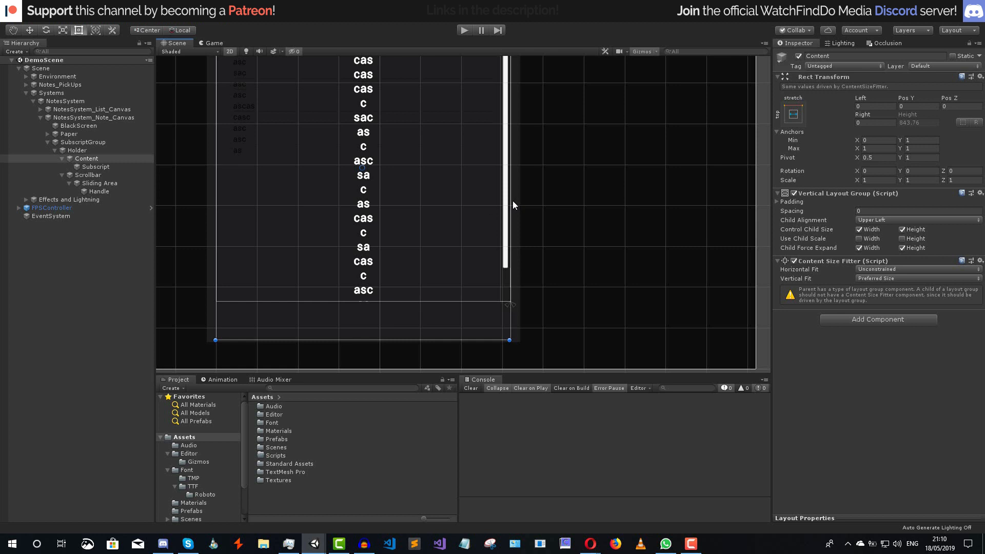
- Inset Content's right edge by 25 and set the visibility of Holder's vertical scrollbar to Auto Hide
drag(511, 198, 503, 168)
middle_drag(502, 168, 495, 308)
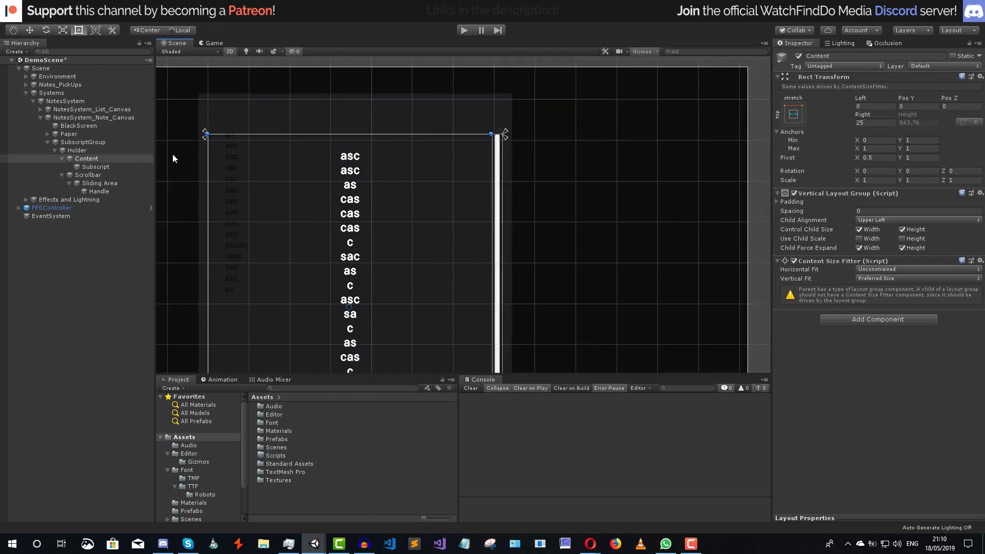
click(101, 152)
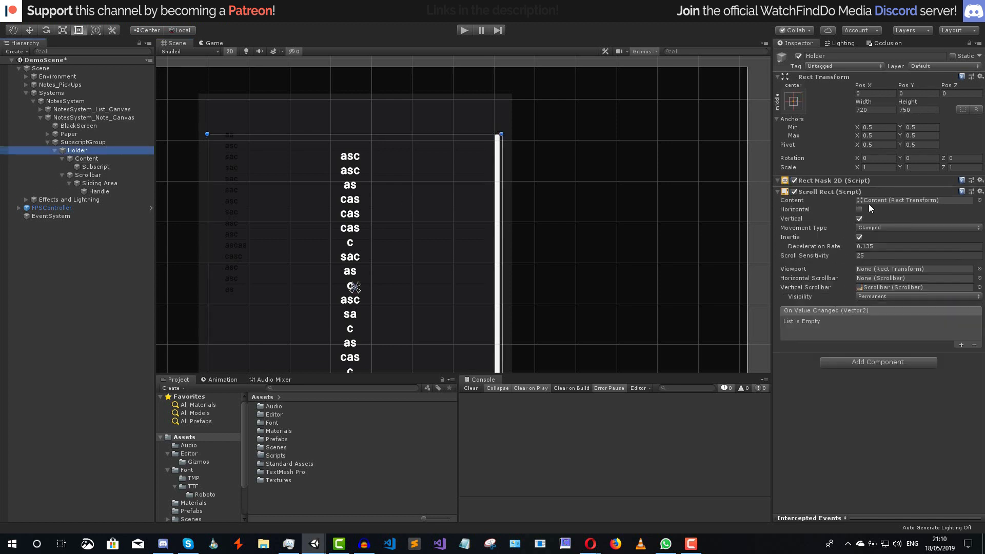
click(873, 298)
click(880, 314)
key(ctrl+2)
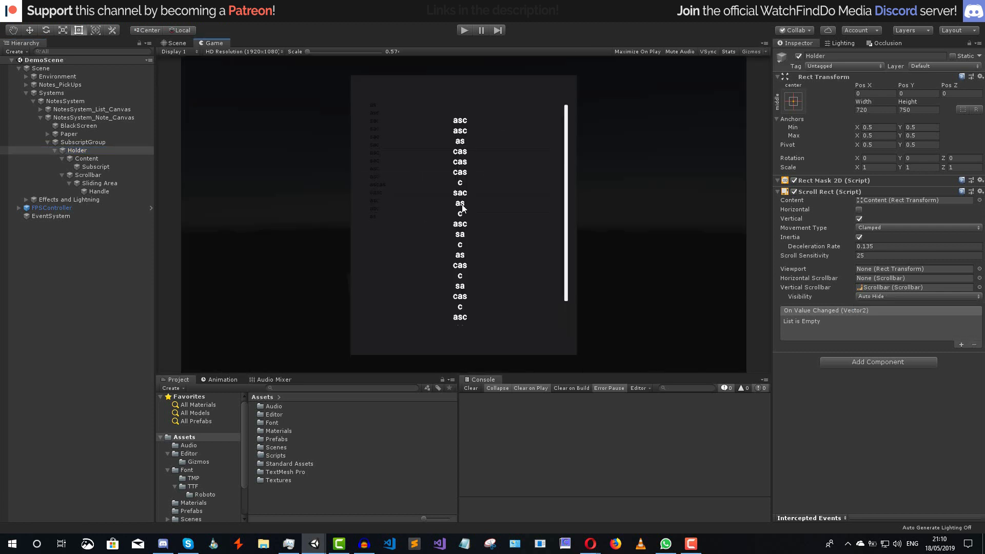
click(187, 44)
click(220, 44)
click(189, 46)
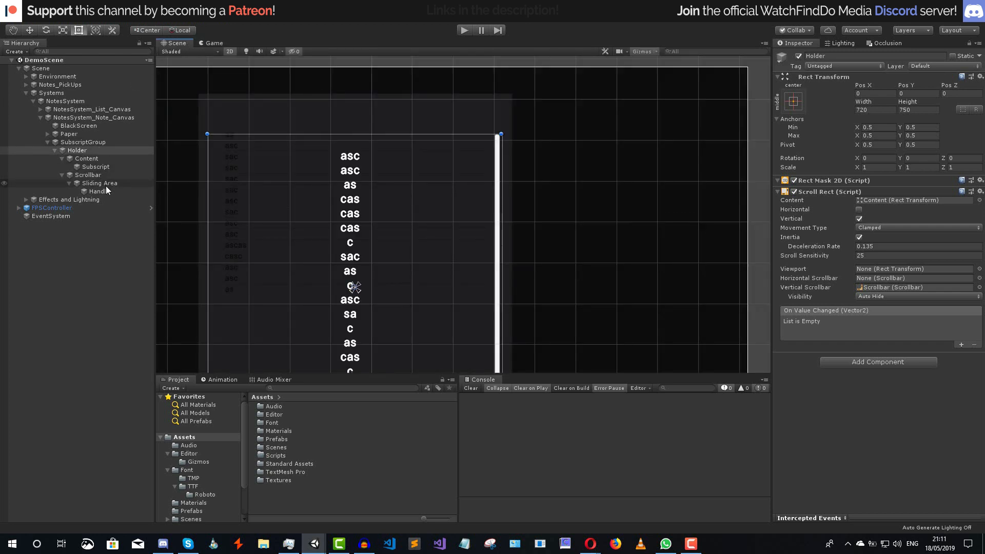
- Clear the test text from the Subscript object and collapse SubscriptGroup in the hierarchy
click(100, 167)
click(862, 278)
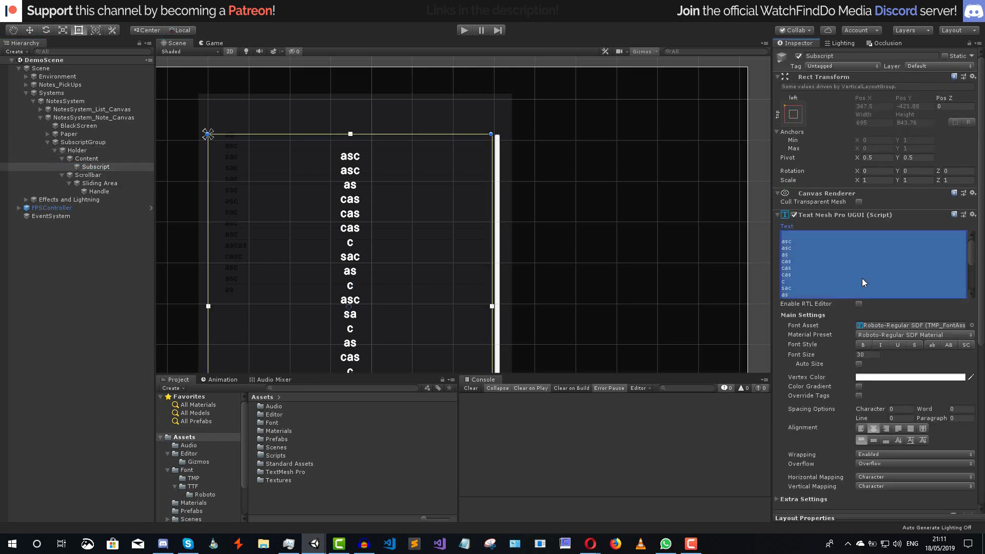
click(101, 152)
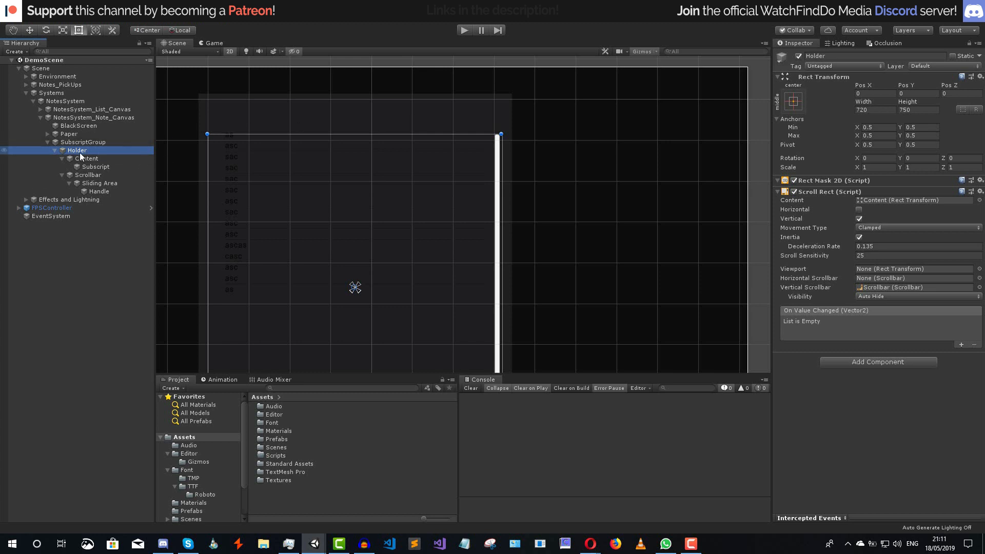
click(50, 143)
click(47, 141)
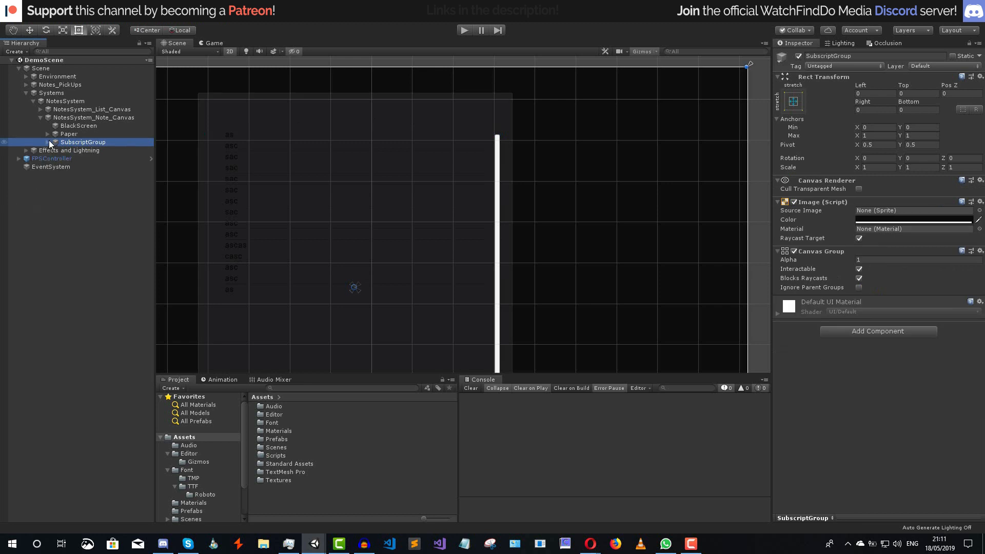
- Create an empty child of NotesSystem_Note_Canvas named Buttons, stretched to fill the whole canvas
click(82, 119)
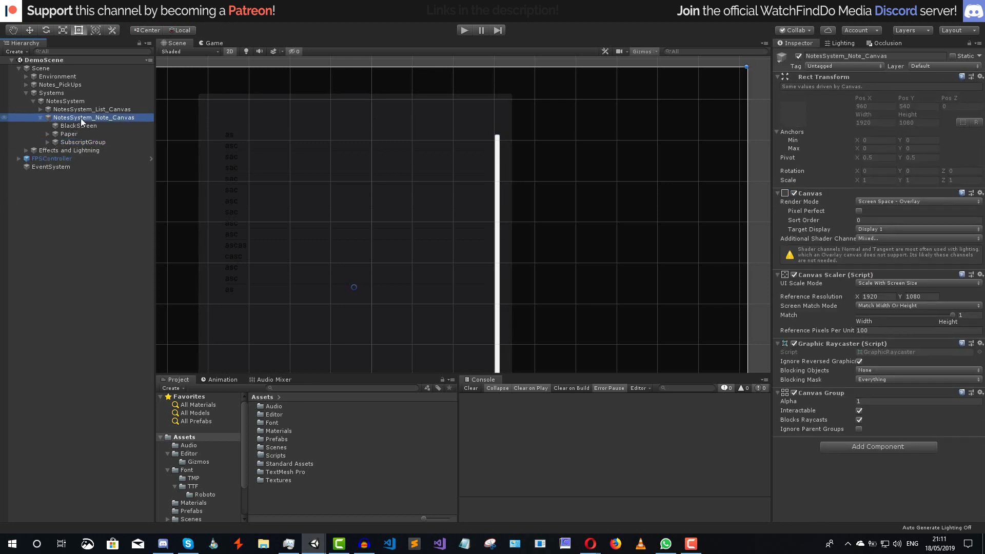
right_click(81, 120)
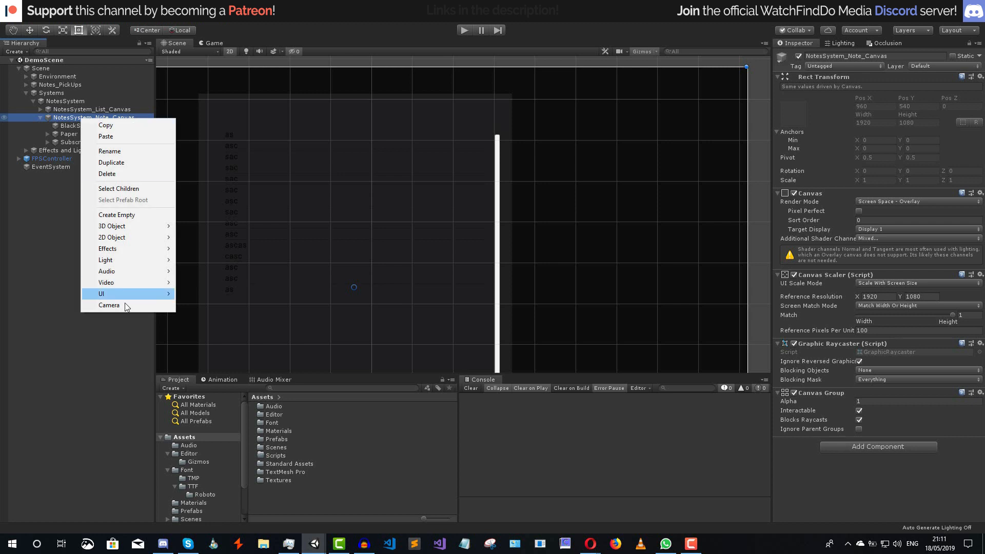
click(143, 216)
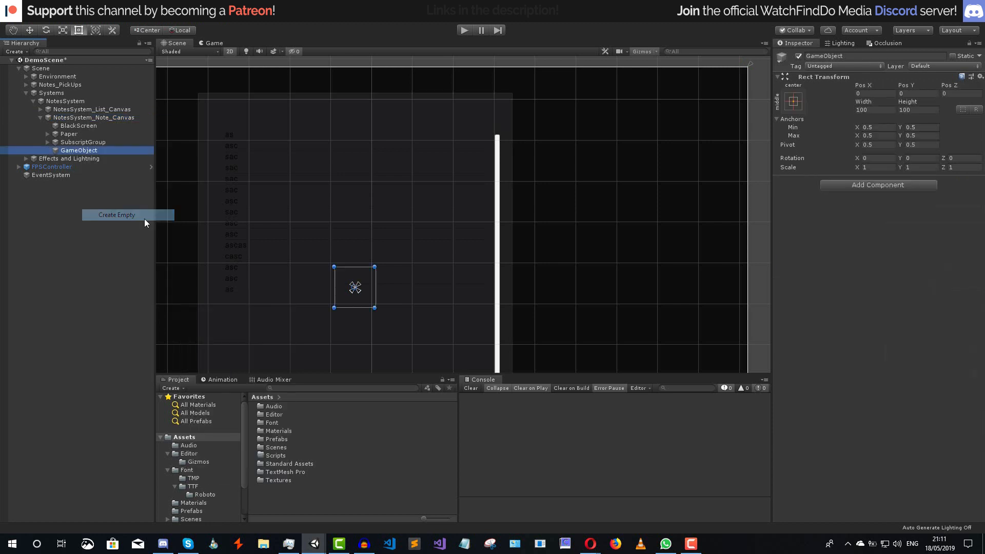
click(794, 105)
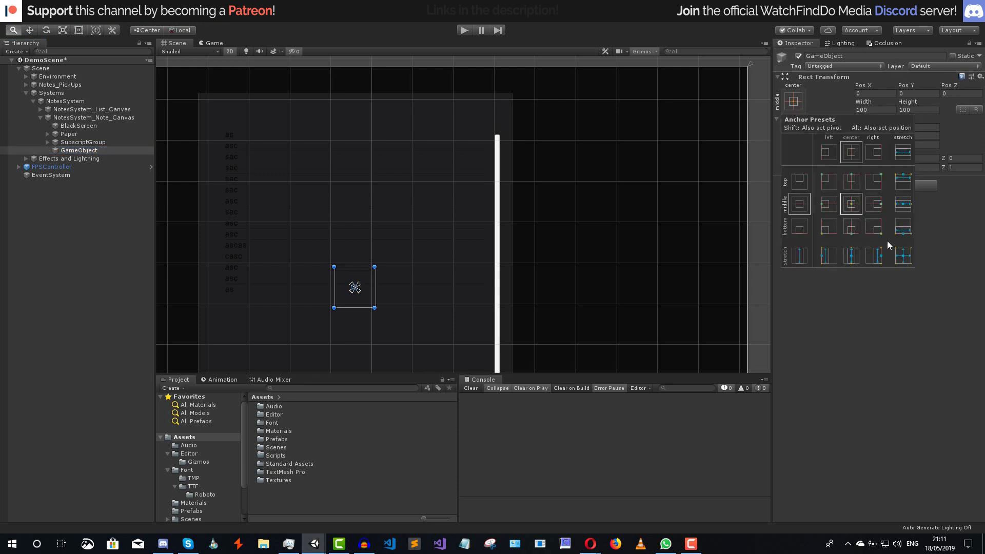
alt+click(906, 262)
click(848, 56)
text(Buttons)
key(Return)
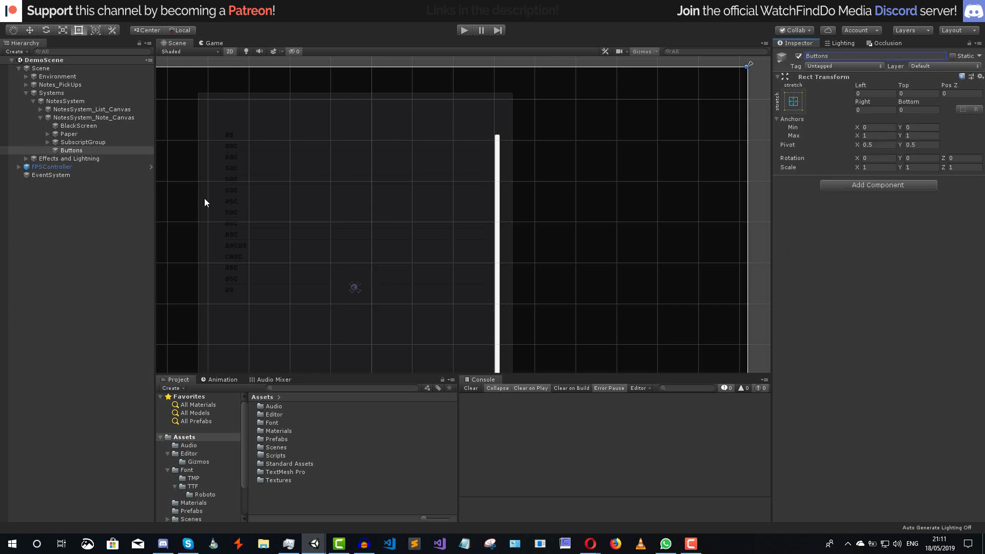
- Set the Canvas Group alpha of SubscriptGroup to 0
click(120, 144)
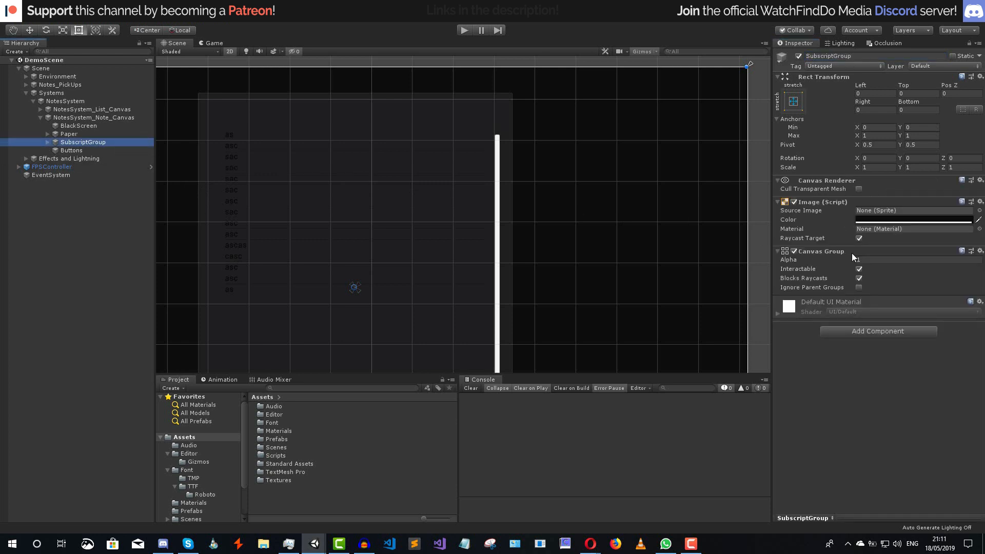
click(867, 259)
text(0)
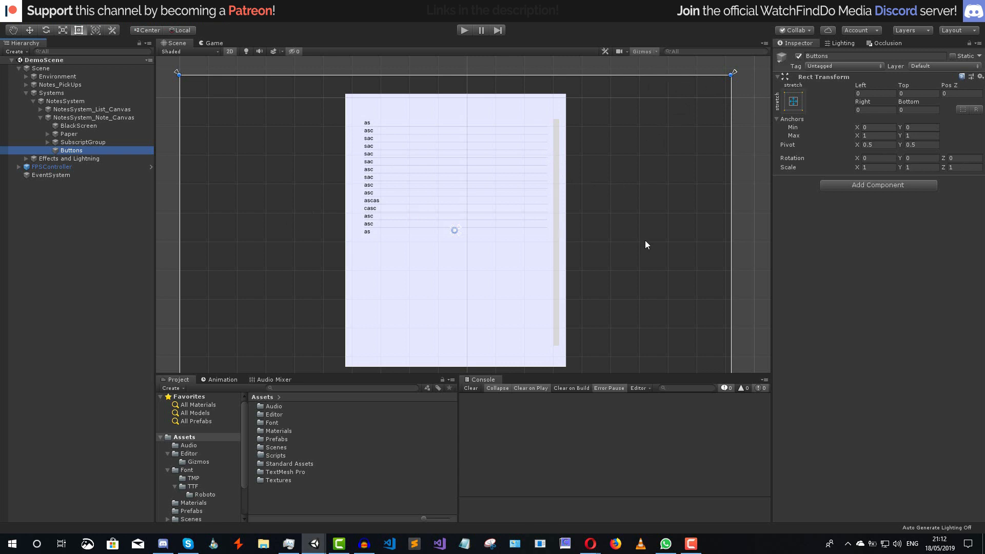
- Add a TextMeshPro button under Buttons and move it to the paper's lower edge, at about Pos Y -489
right_click(78, 150)
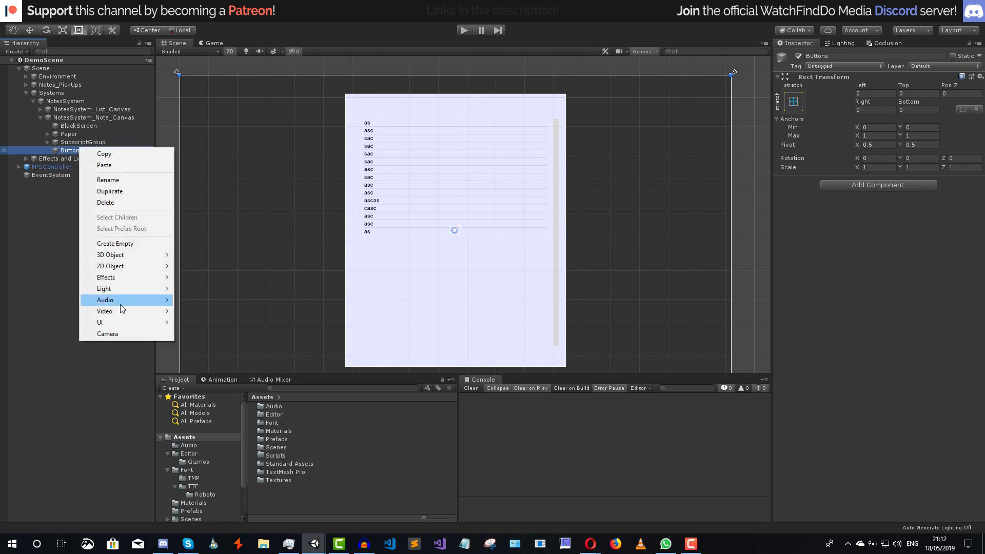
mouse_move(125, 323)
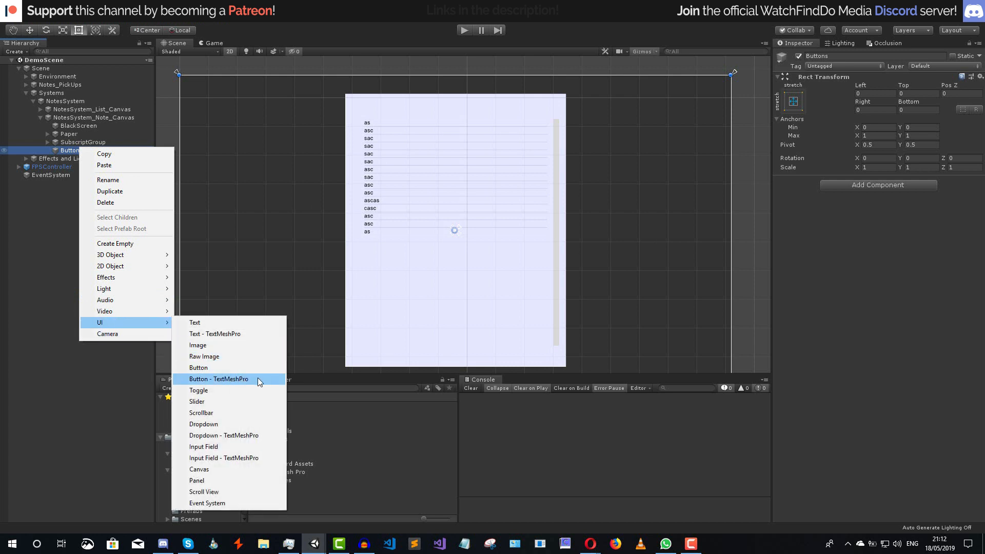
click(236, 383)
scroll(503, 185, up, 5)
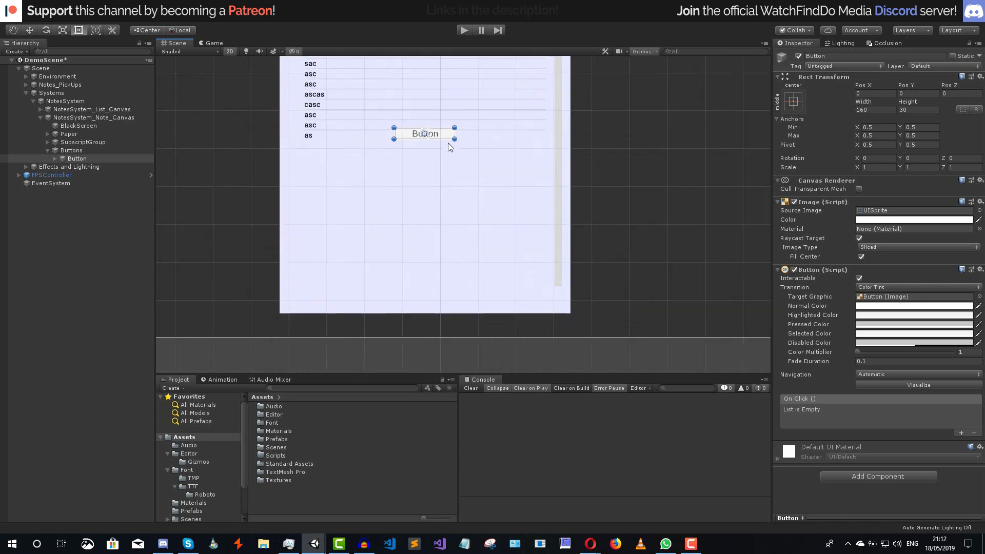
drag(444, 135, 441, 355)
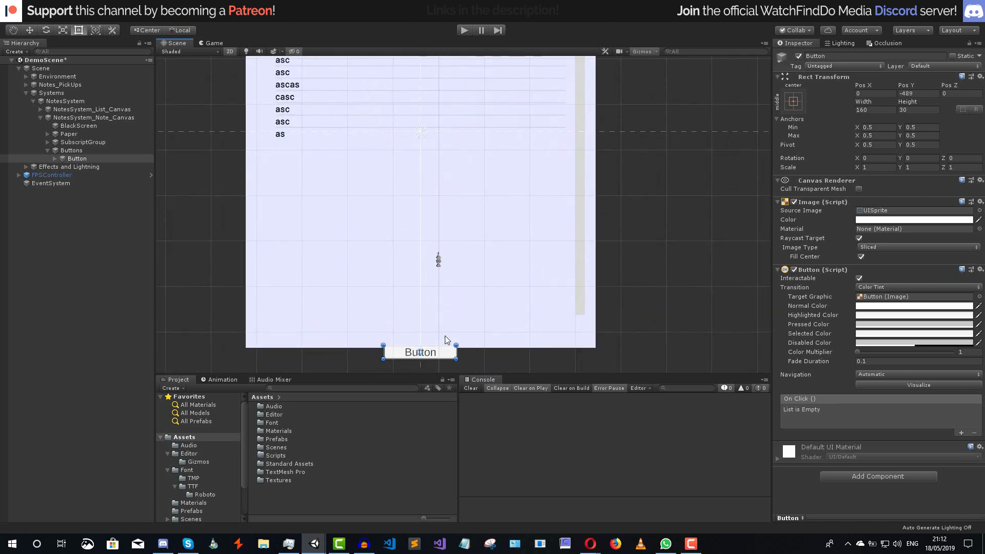
middle_drag(443, 319, 441, 294)
- Move the Paper up slightly and enlarge the button below it to a height of 50 at Pos Y -490
double_click(77, 135)
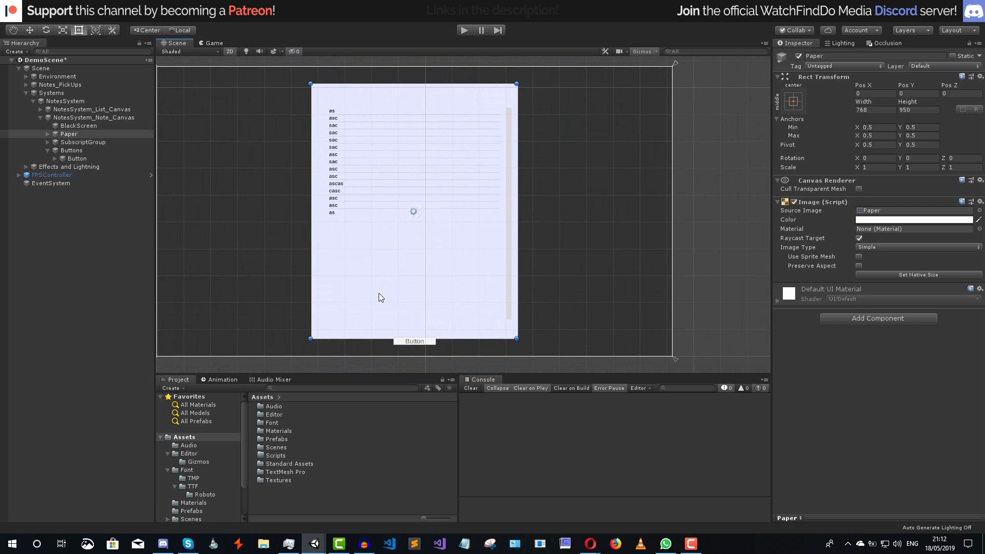
mouse_move(374, 270)
mouse_down()
mouse_move(363, 273)
mouse_move(368, 281)
mouse_move(368, 268)
mouse_up()
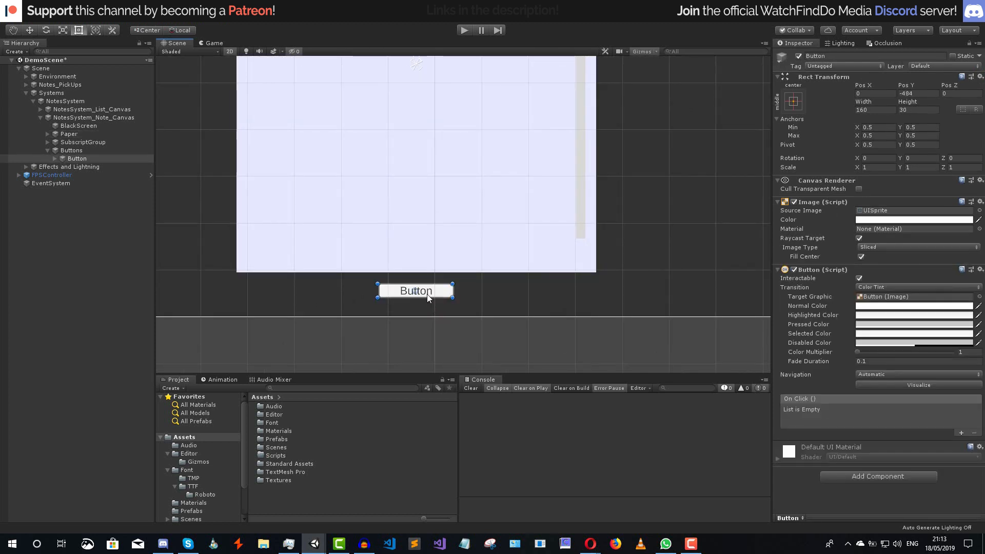
drag(429, 298, 429, 306)
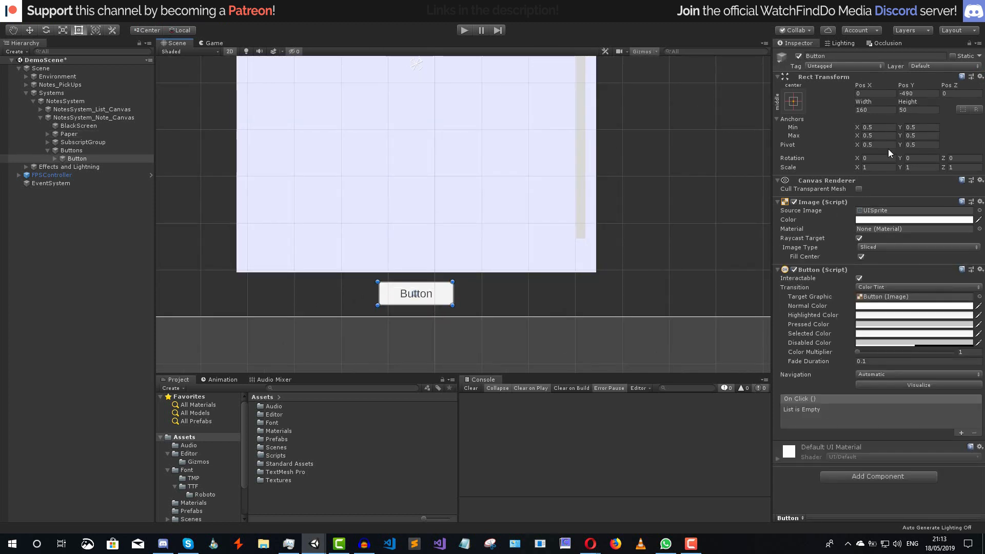
- Resize the button below the paper to 200 wide by 65 high and clear its source image
click(928, 111)
text(65)
click(871, 110)
text(2)
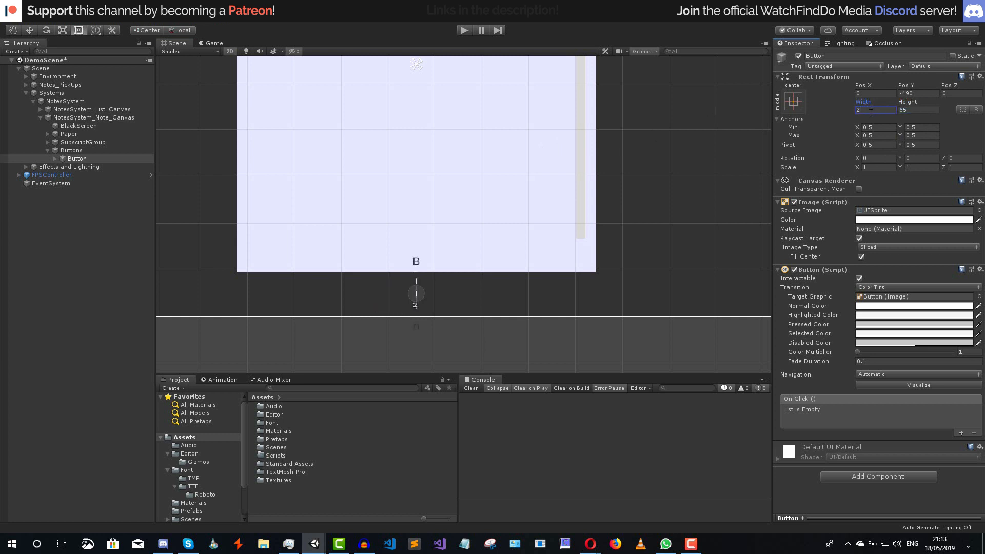
text(00)
click(216, 43)
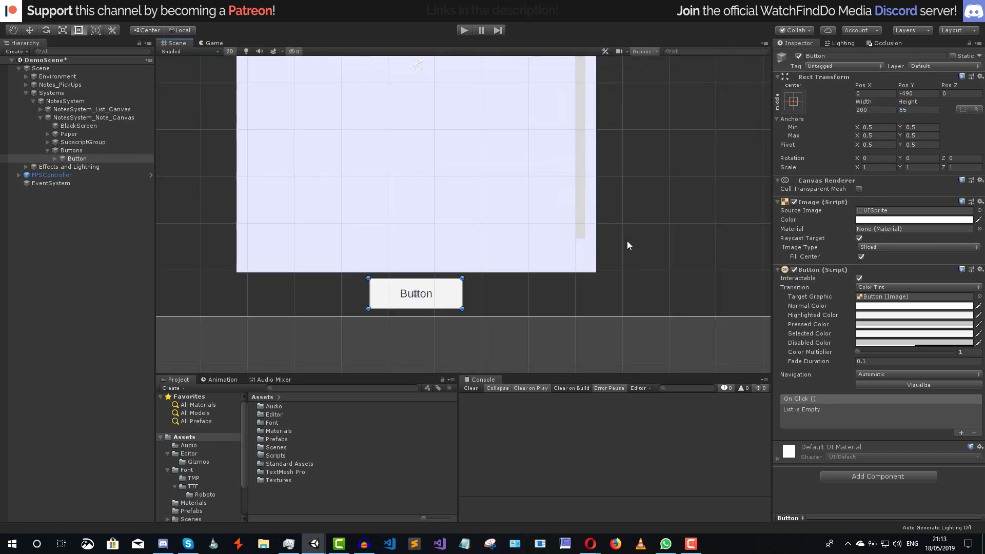
click(877, 210)
key(Delete)
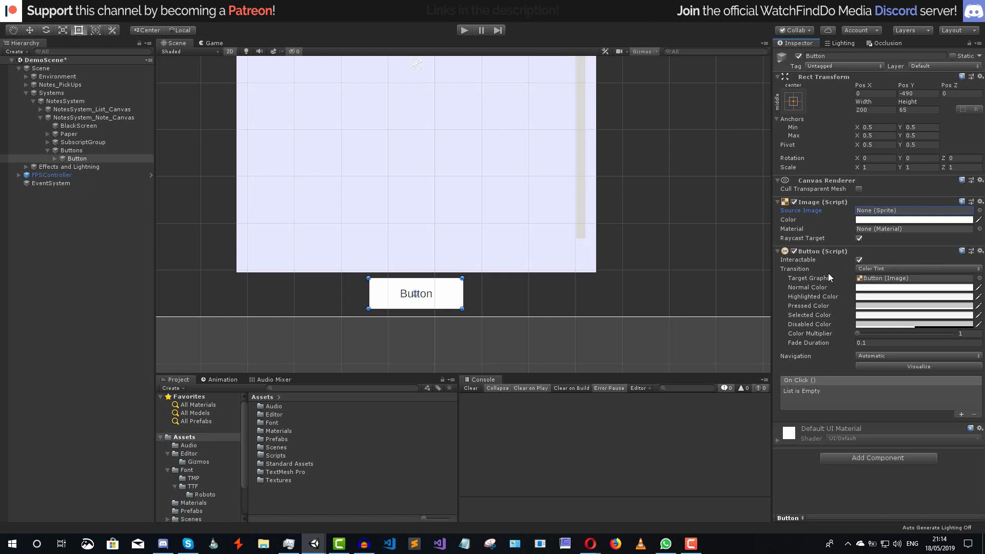
- Make the button's normal, highlighted, pressed and selected colors dark grey, with the normal color at brightness 25
click(835, 288)
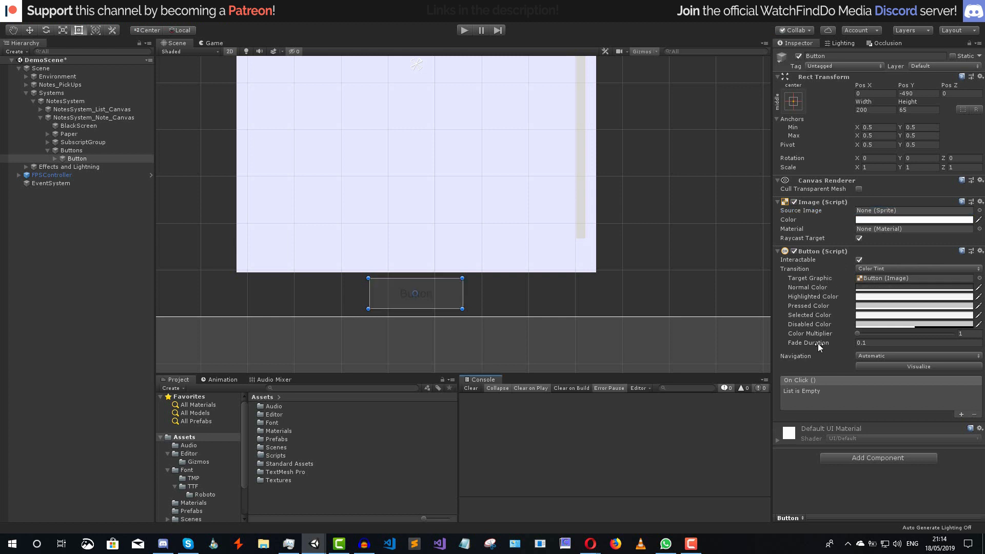
click(857, 288)
key(Return)
click(889, 298)
click(402, 401)
key(Return)
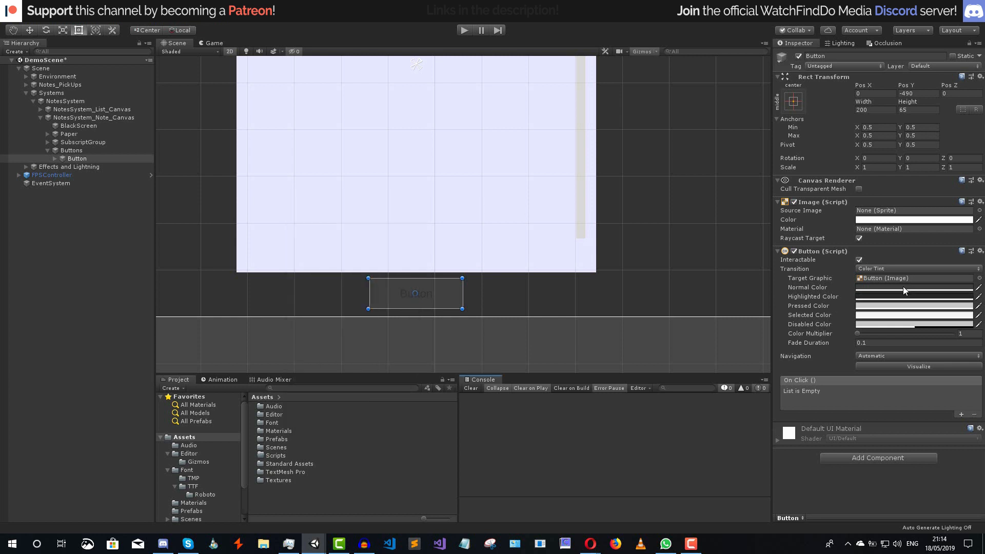
click(878, 306)
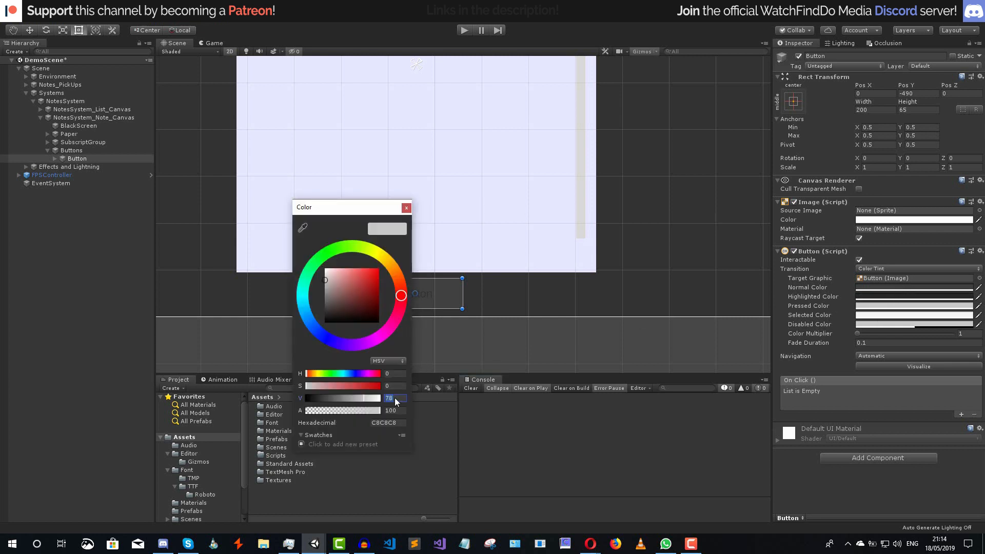
click(638, 425)
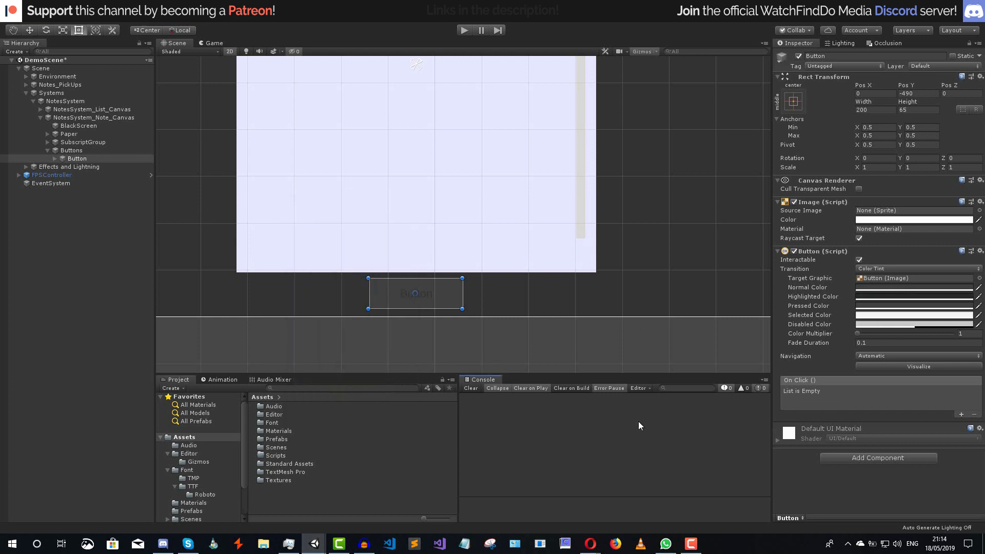
click(866, 316)
key(Return)
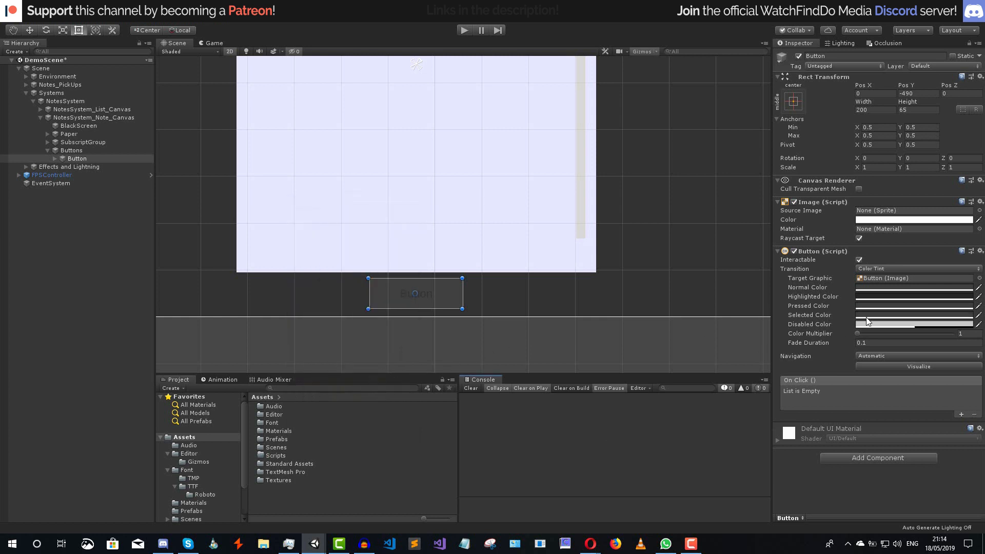
- Set the button's disabled color to brightness 25 and its navigation to None
click(866, 325)
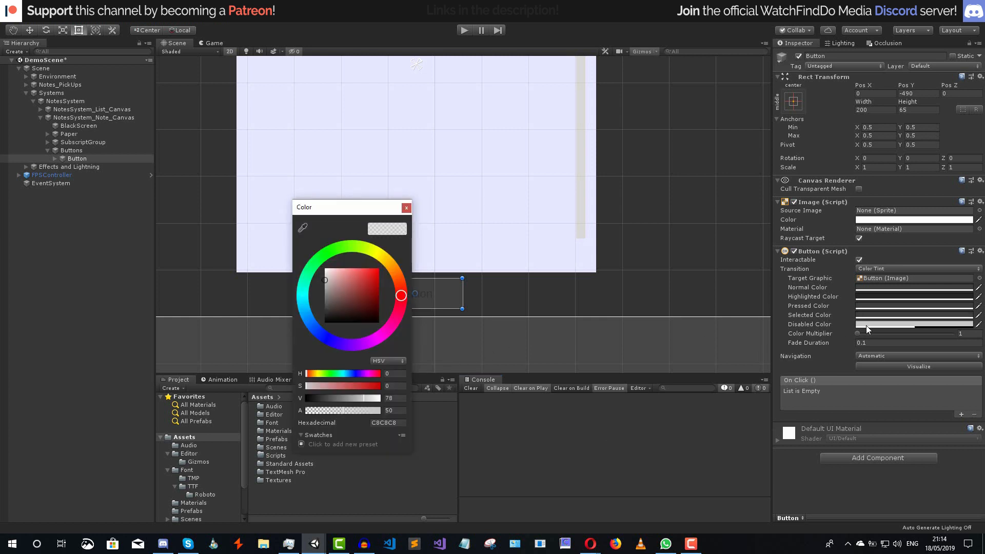
click(398, 399)
text(25)
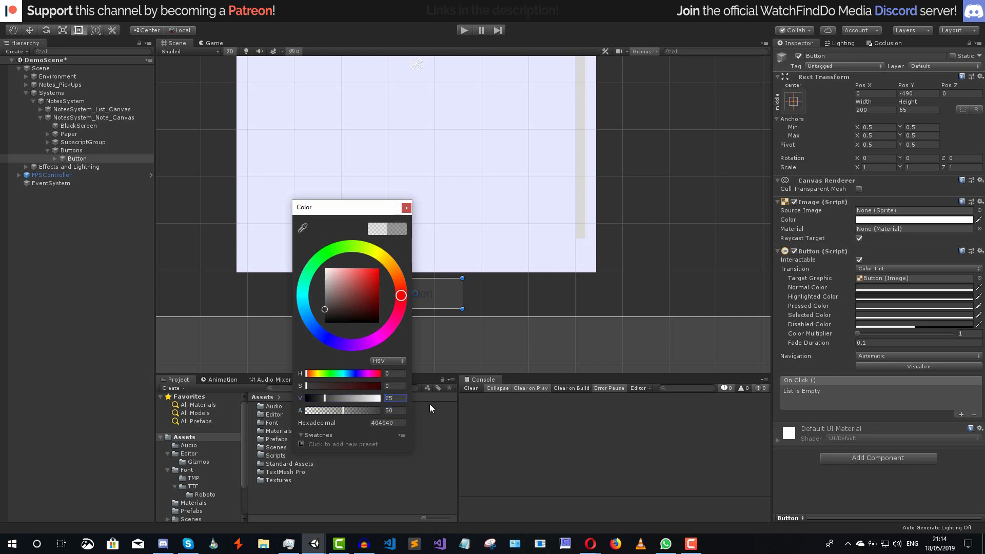
click(580, 432)
click(885, 358)
click(885, 368)
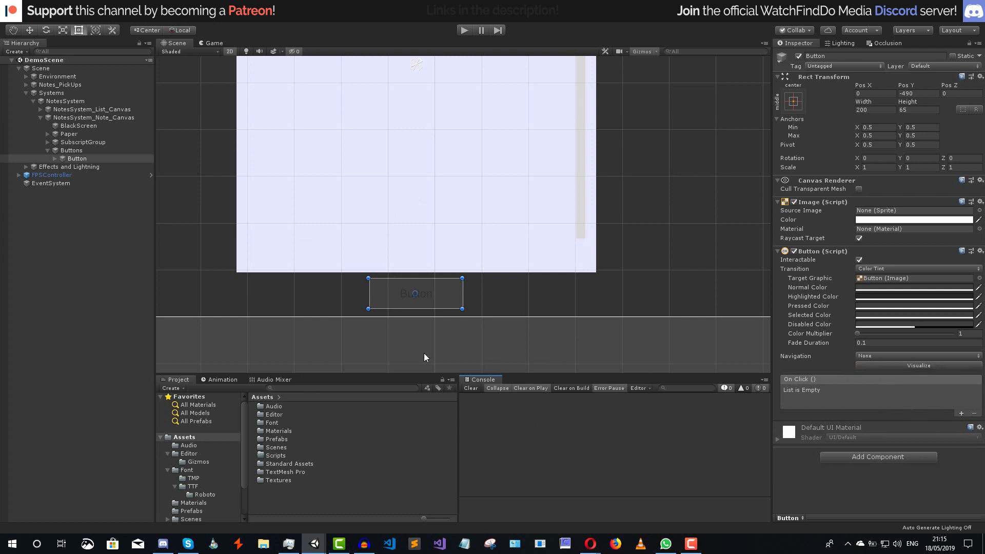
- Change the button's label text to CLOSE and its font asset to Roboto-Medium SDF
click(54, 158)
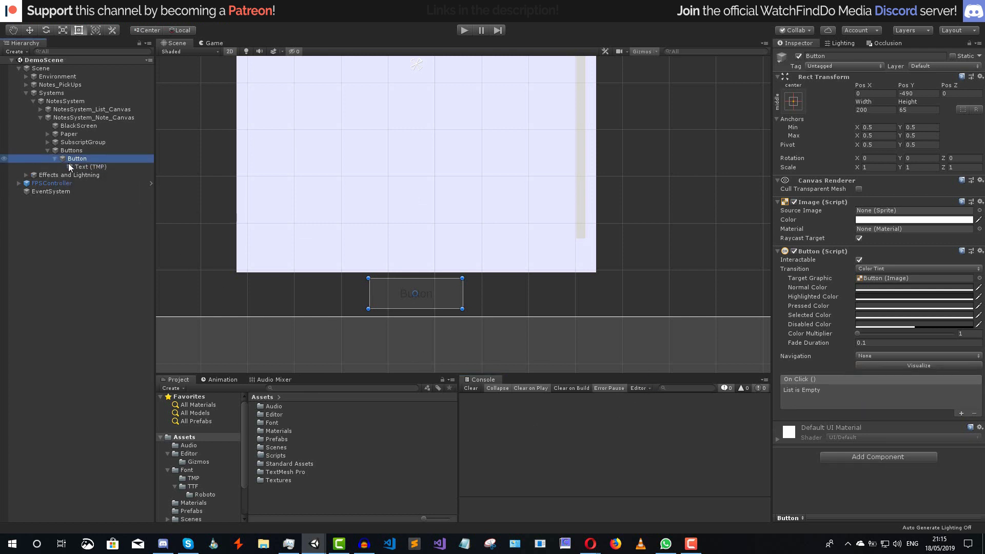
click(88, 167)
click(926, 232)
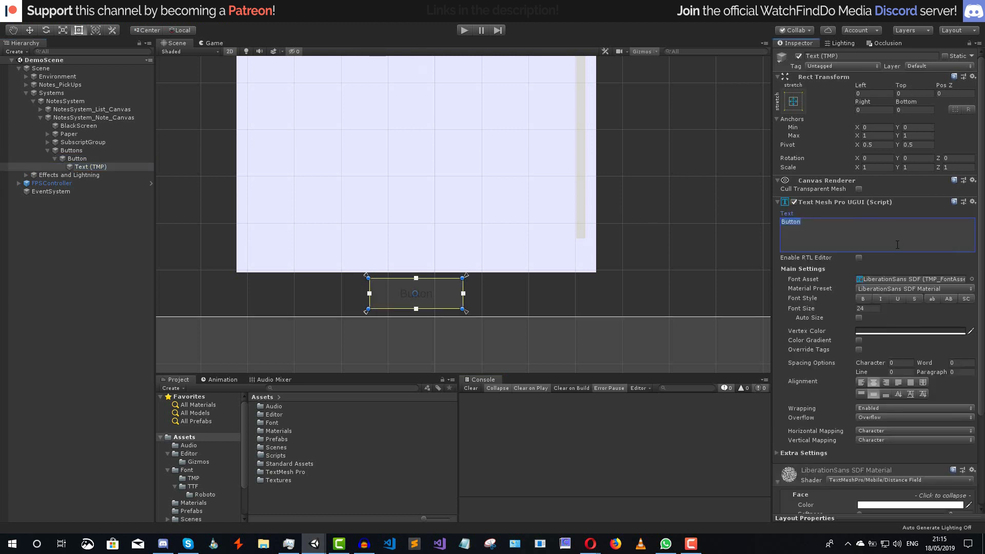
text(CLOSE)
click(972, 280)
double_click(154, 267)
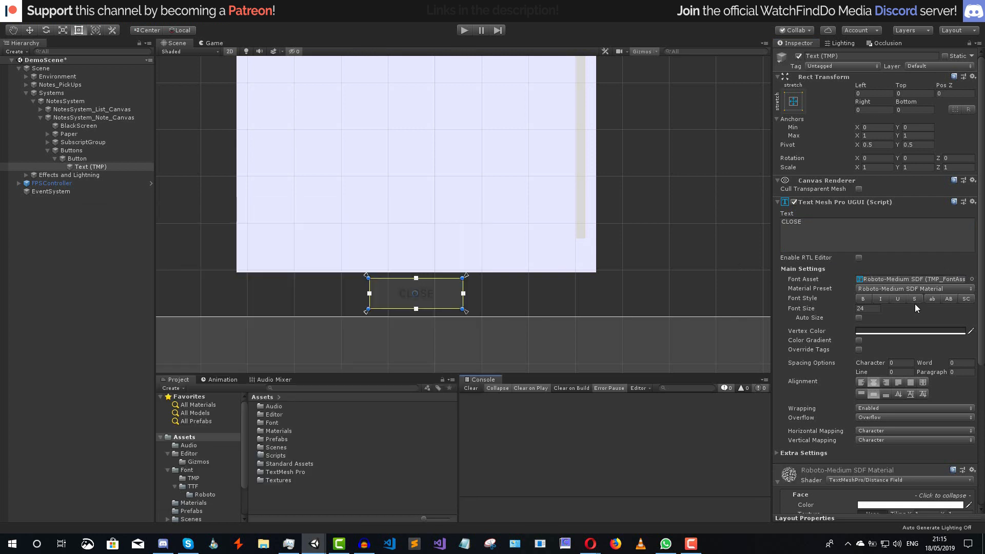
- Set the CLOSE label's font size to 22.5 and its vertex color brightness to 85, and save the scene
click(876, 311)
text(22.5)
key(Return)
click(877, 333)
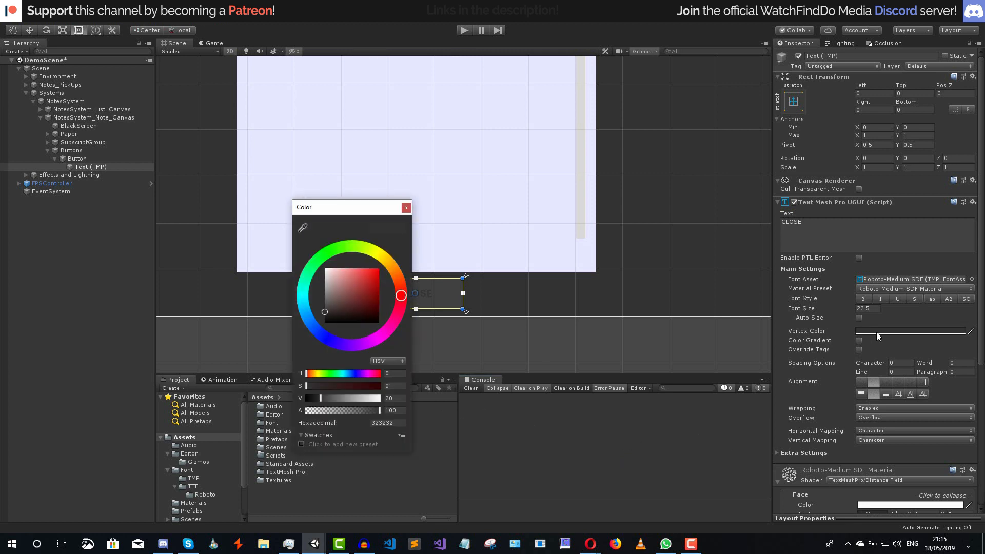
click(394, 398)
text(85)
click(572, 412)
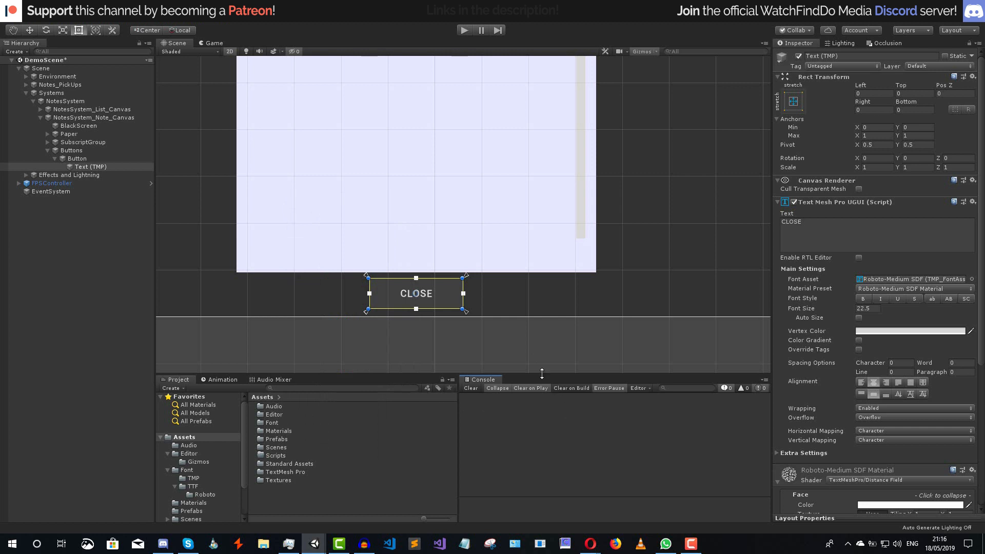
click(214, 43)
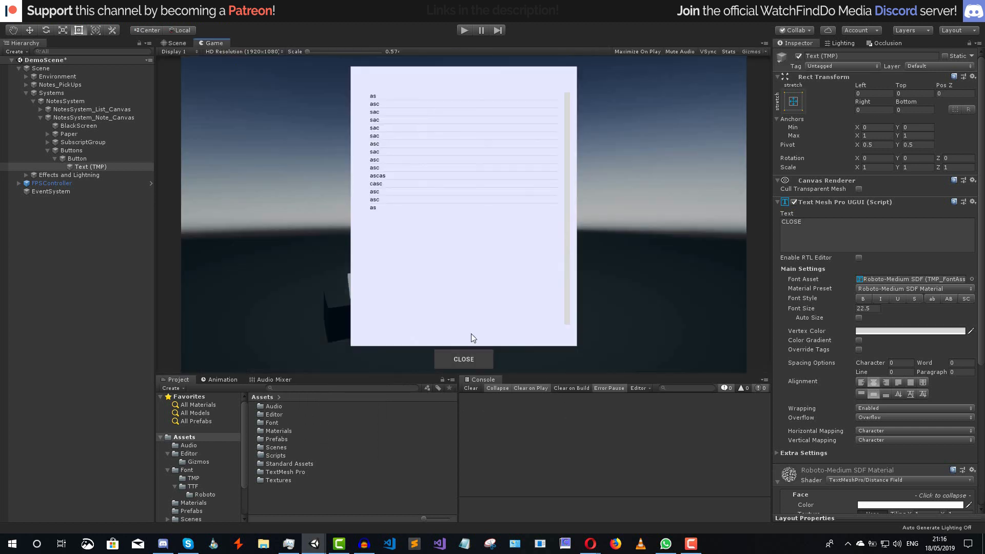
click(91, 167)
key(ctrl+s)
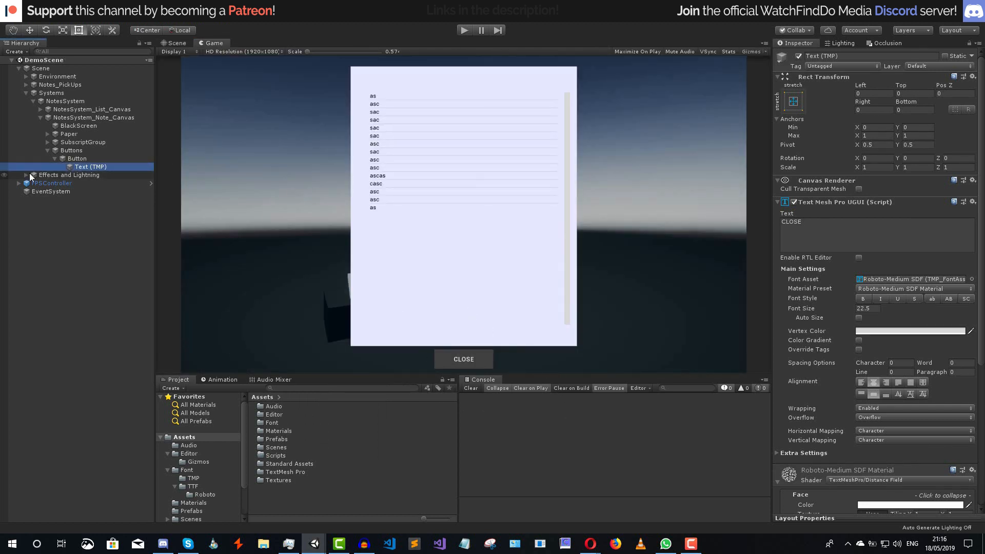
- Set the button's normal color alpha to 50 and copy that color to its pressed color
click(80, 159)
click(728, 412)
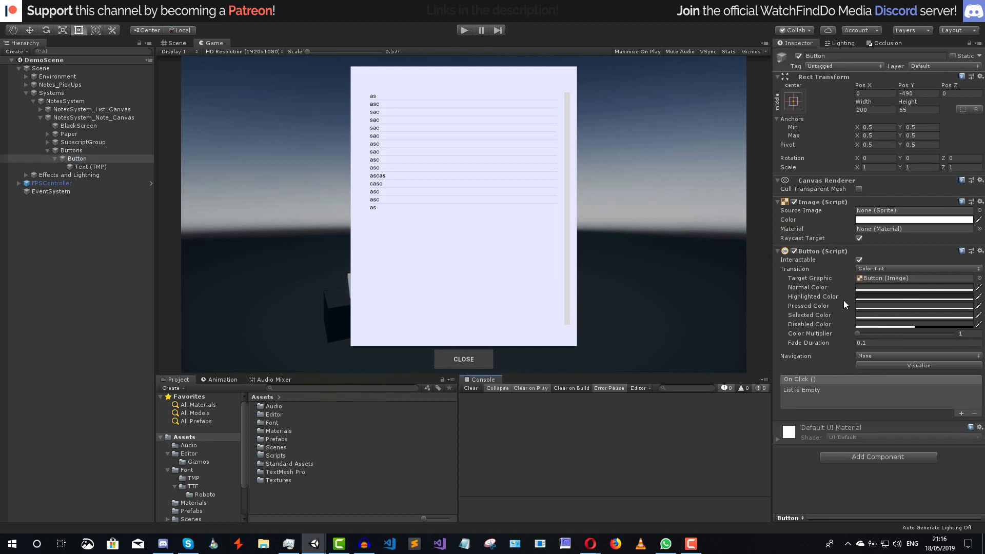
click(867, 288)
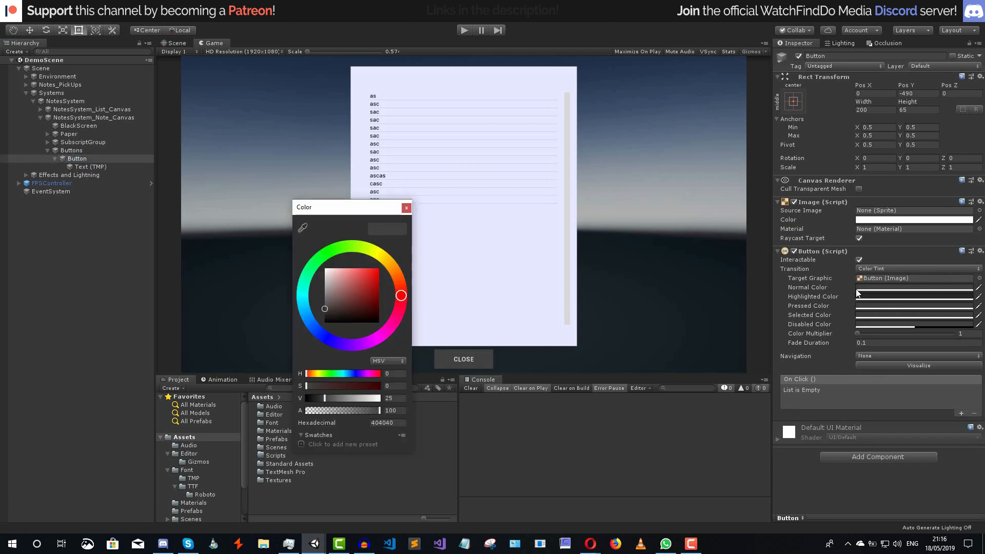
click(393, 411)
text(50)
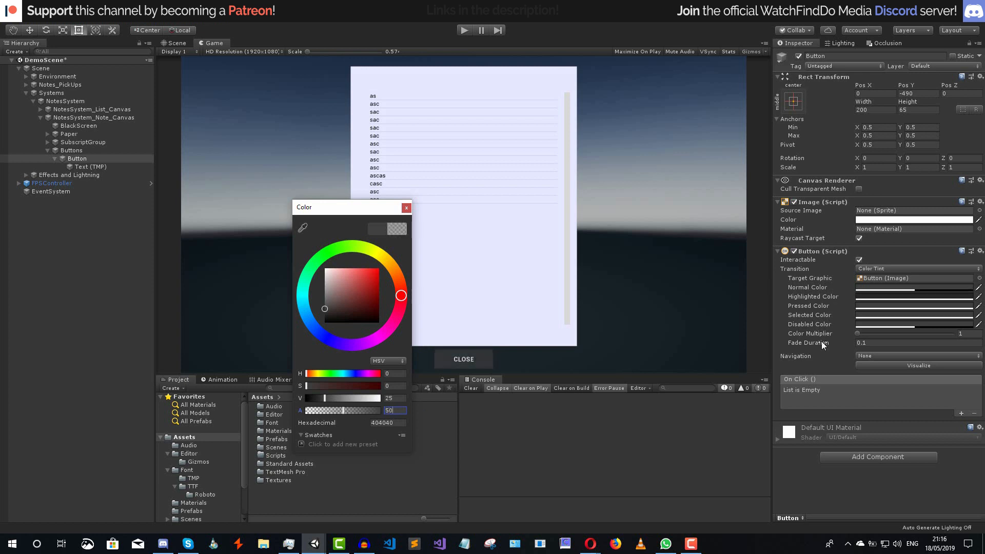
right_click(889, 289)
click(898, 298)
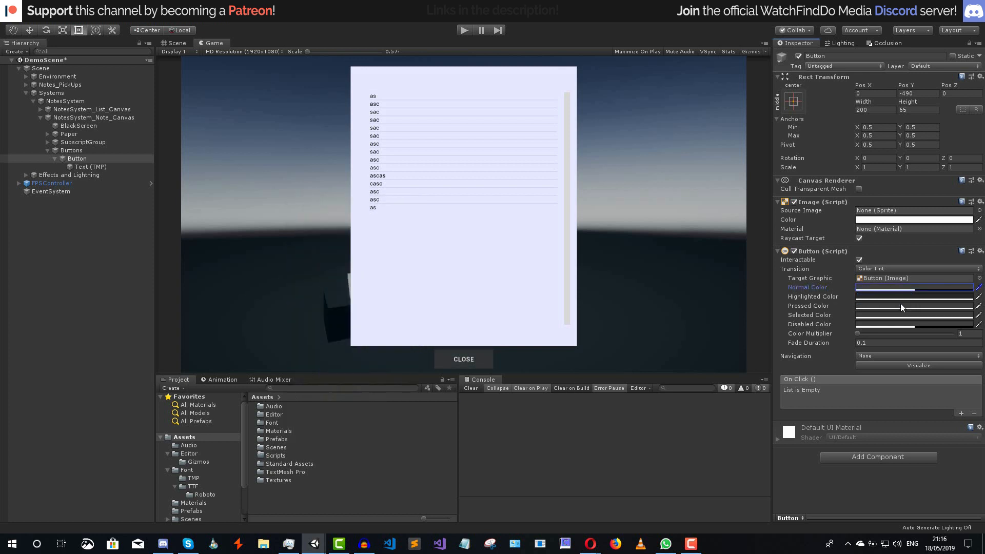
right_click(899, 306)
click(891, 331)
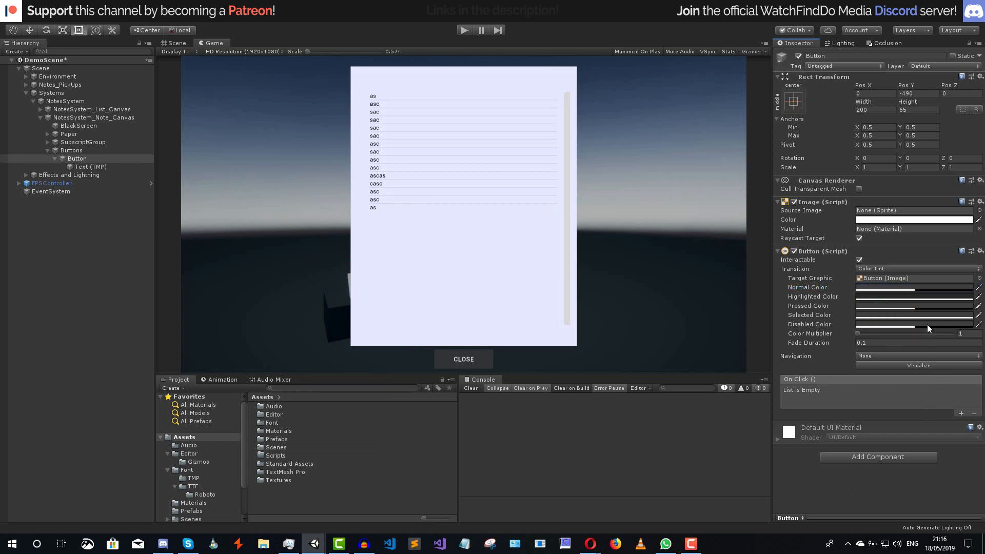
- Set the button's anchors and pivot to bottom center and rename it Button_[Close]
click(793, 102)
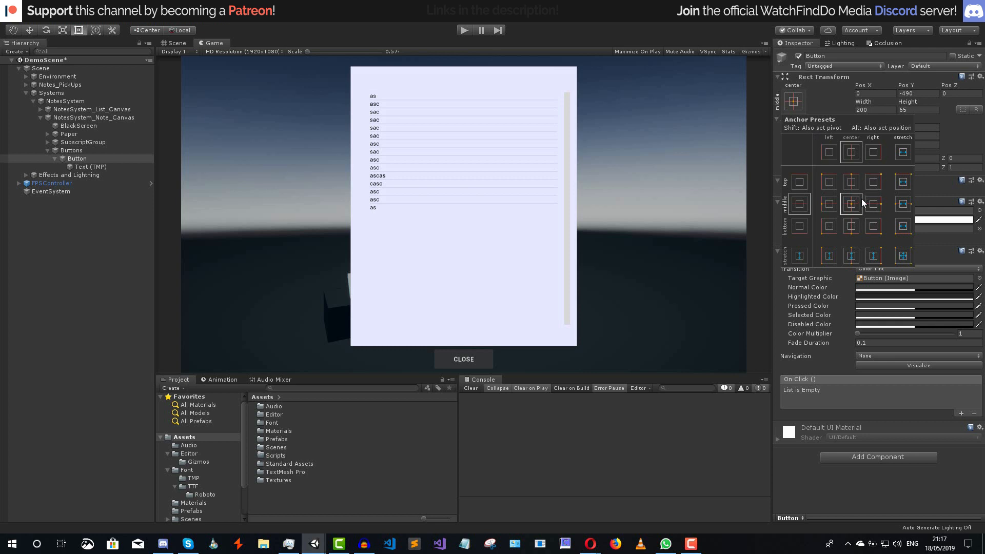
shift+click(857, 226)
click(861, 56)
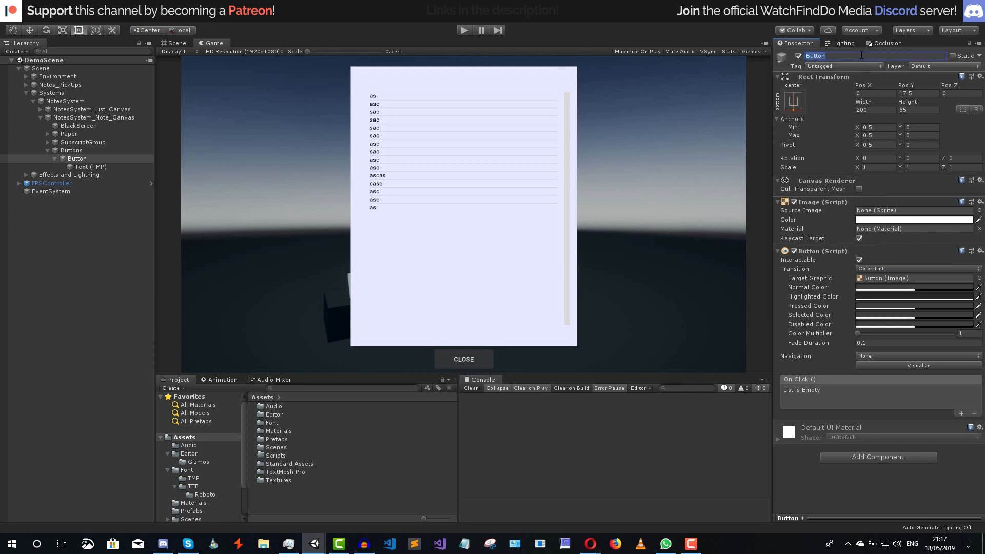
click(861, 55)
text(_[Close)
key(Return)
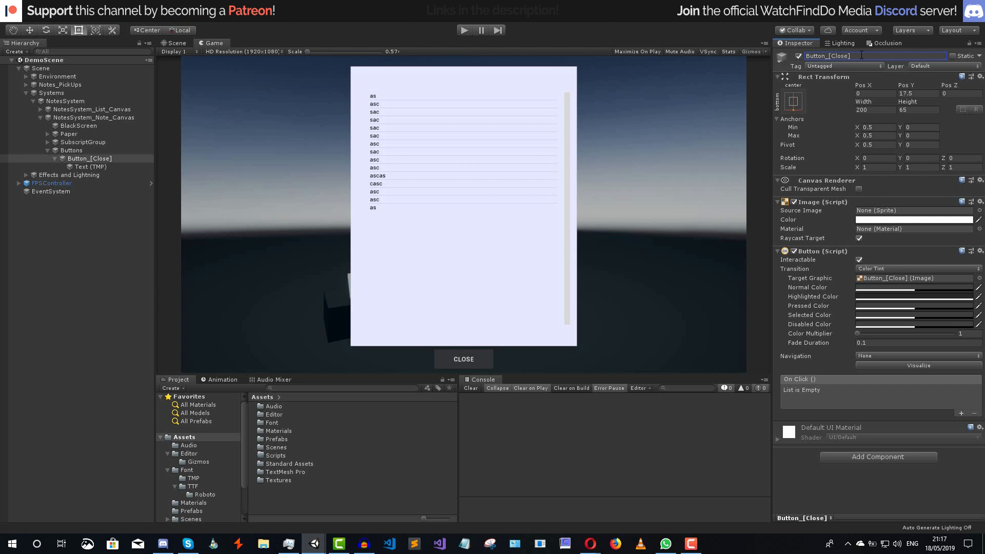
- Rename the close button's Text (TMP) child to Text
click(110, 166)
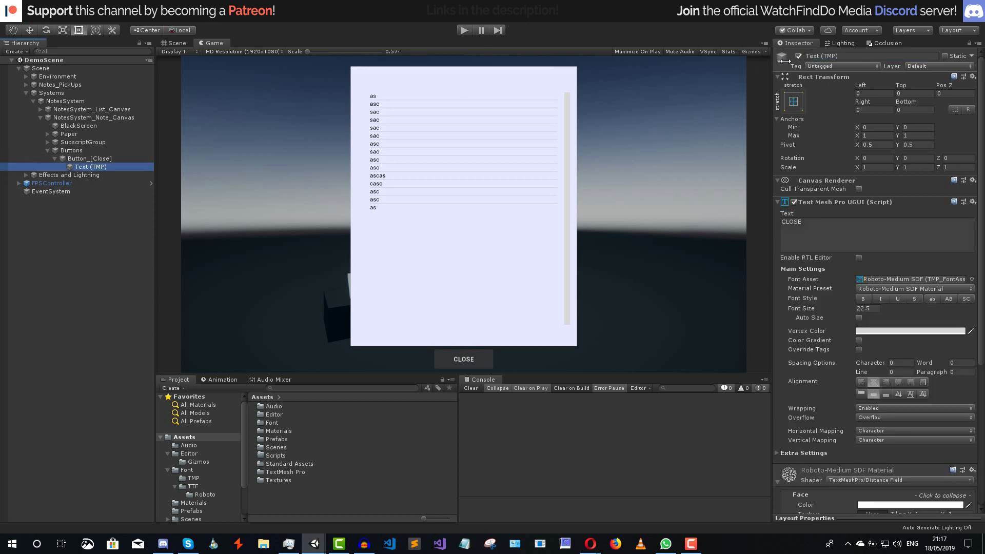
click(843, 58)
text(Text)
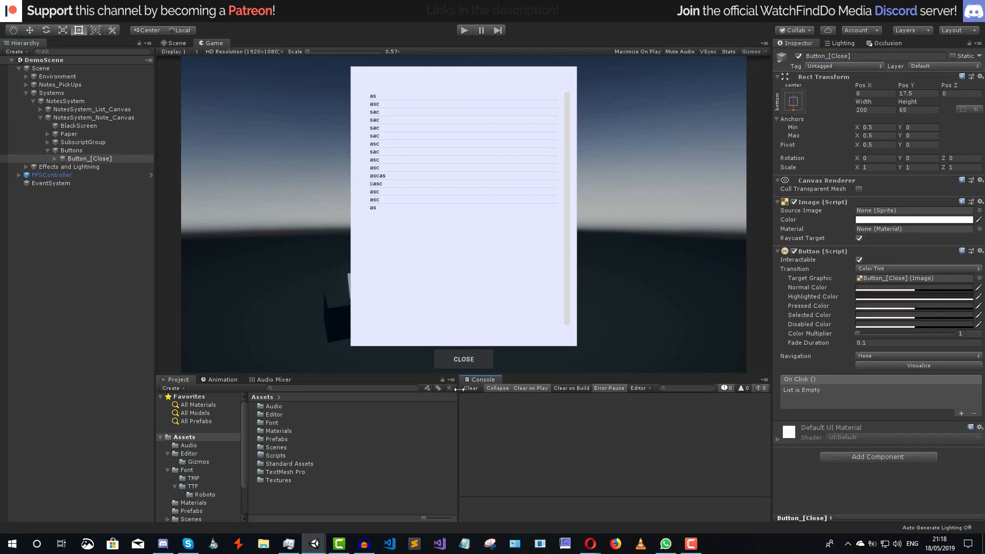
- Duplicate Button_[Close] and snap the copy's anchor, pivot and position to the canvas's top right corner
click(93, 161)
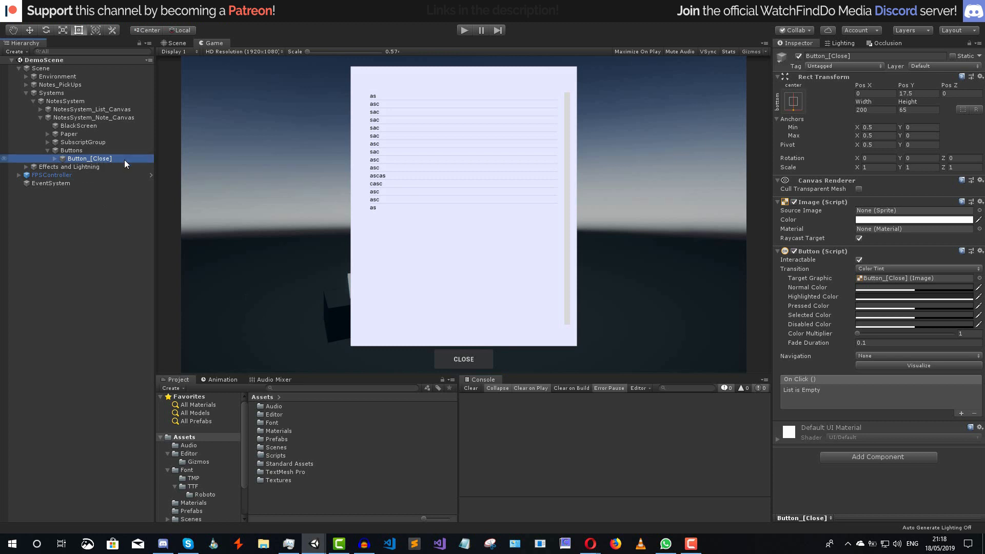
key(ctrl+d)
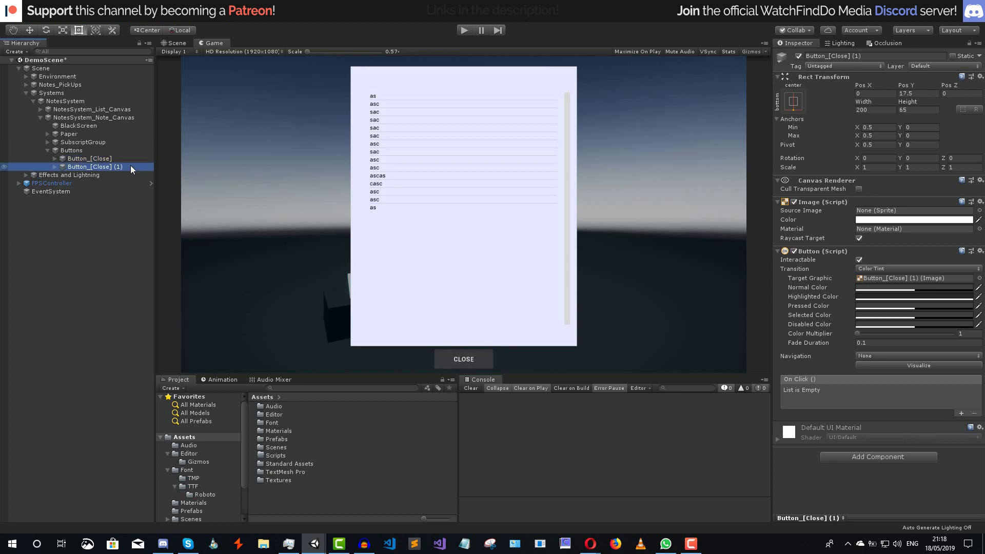
click(175, 43)
scroll(370, 255, down, 3)
scroll(377, 254, down, 2)
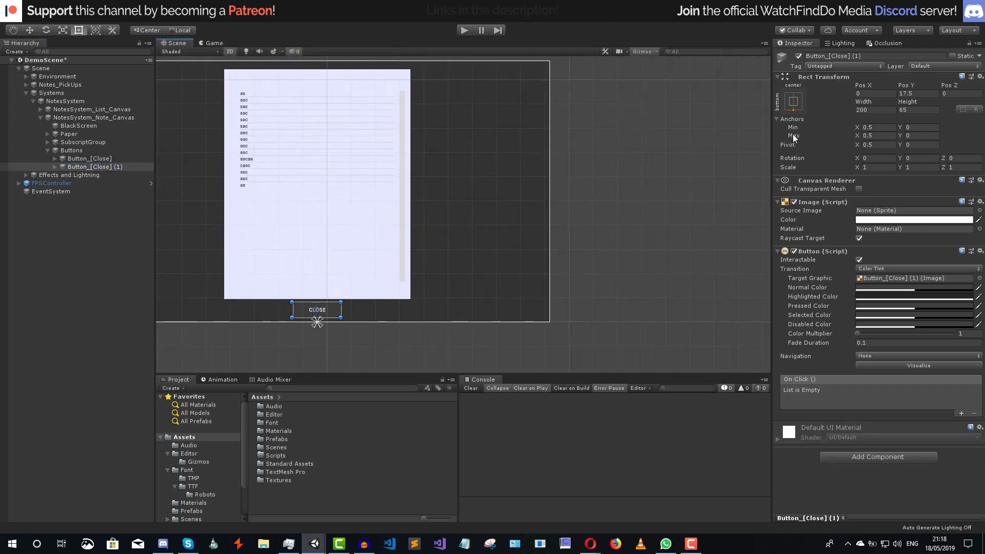
click(794, 102)
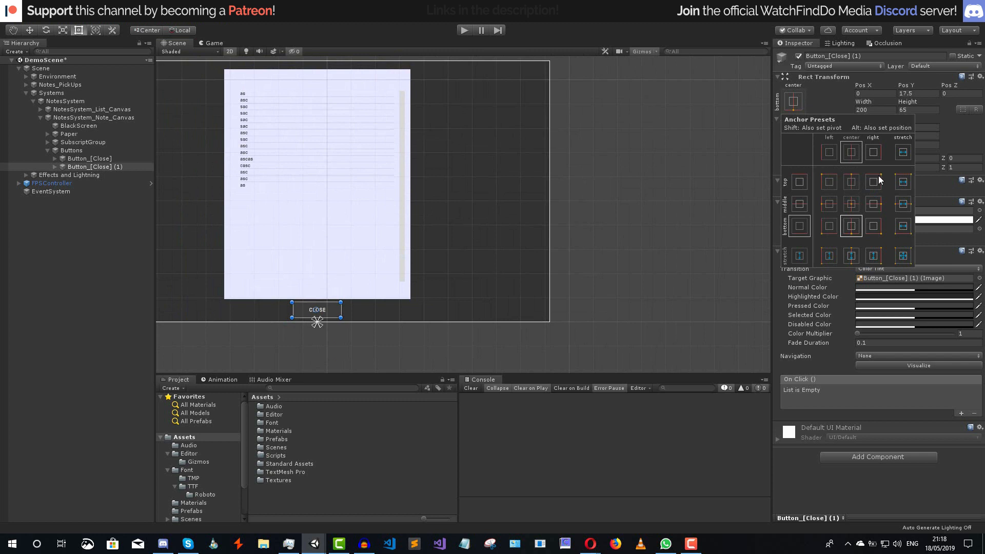
key(shift+alt)
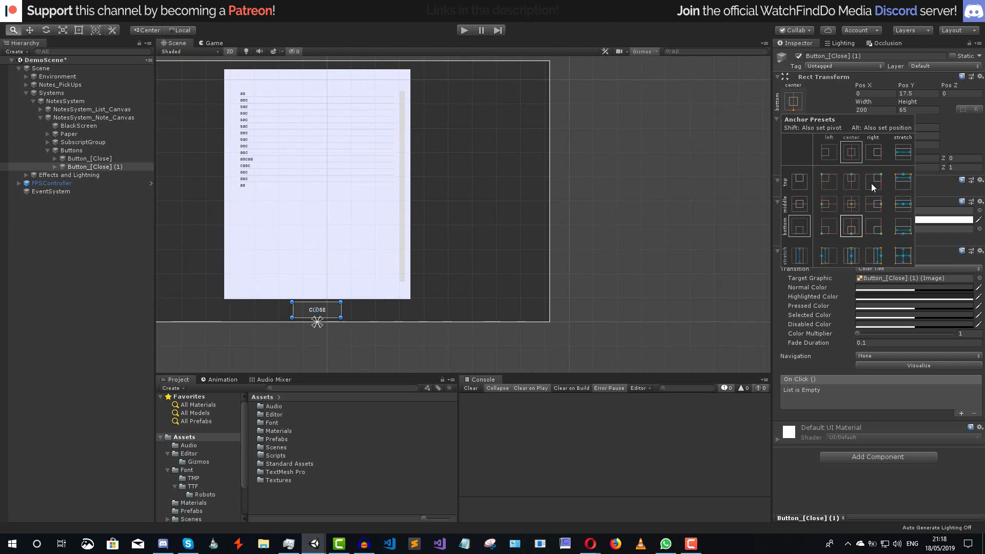
alt+shift+click(879, 180)
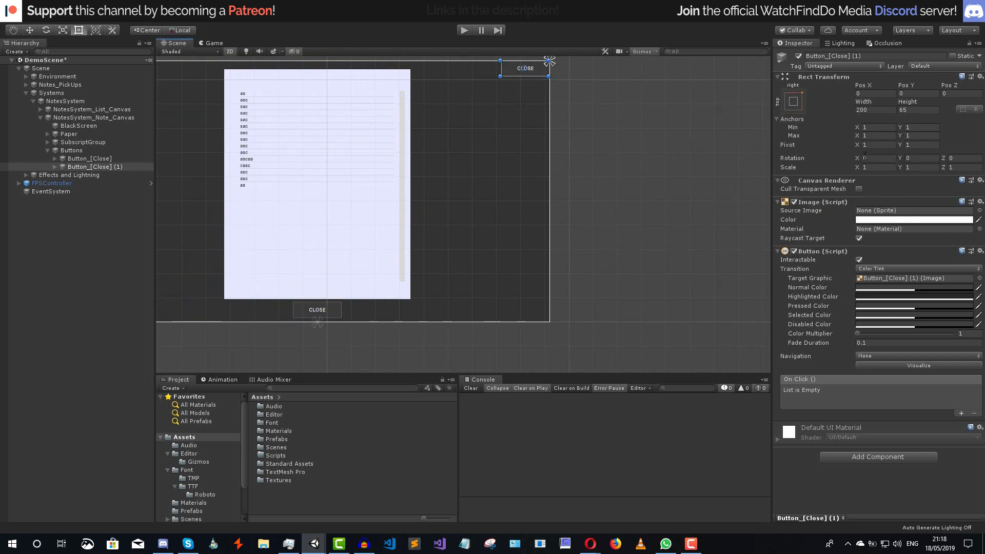
- Offset the duplicated button from the canvas corner with Pos X -30 and Pos Y -30
click(876, 94)
text(-30)
key(Tab)
click(922, 102)
click(925, 93)
text(-30)
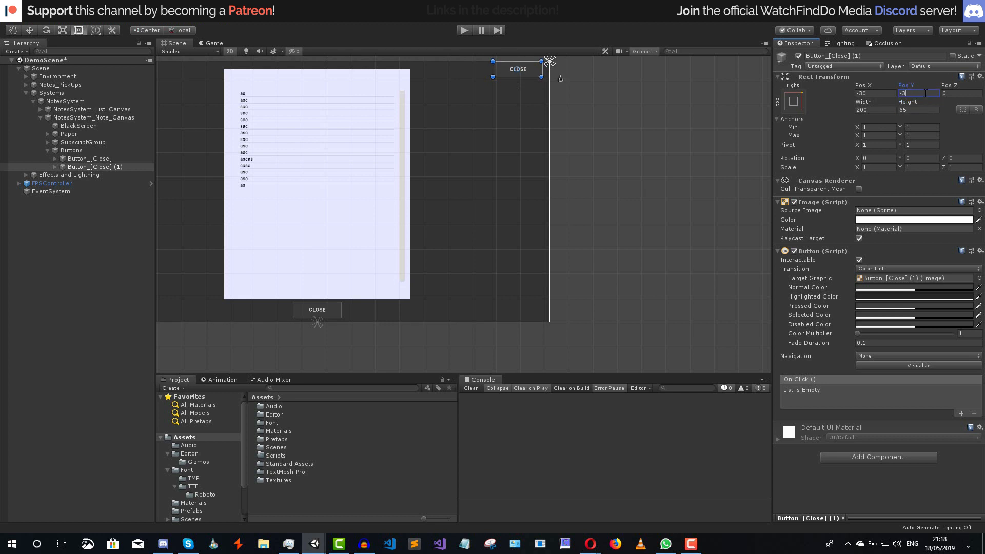
- Show the game preview and rename the duplicated close button as Button_[Read]
click(226, 41)
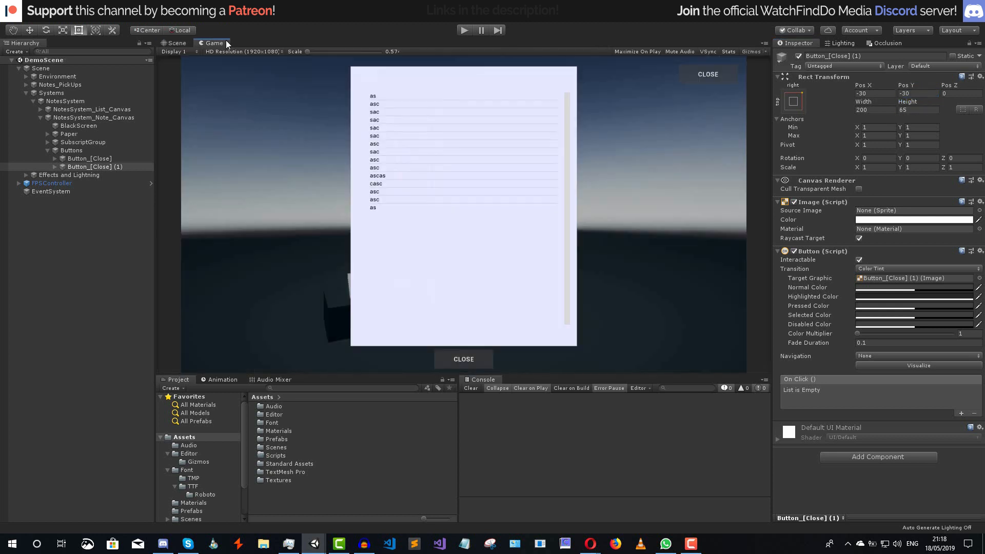
double_click(856, 56)
key(BackSpace)
key(BackSpace)
double_click(840, 56)
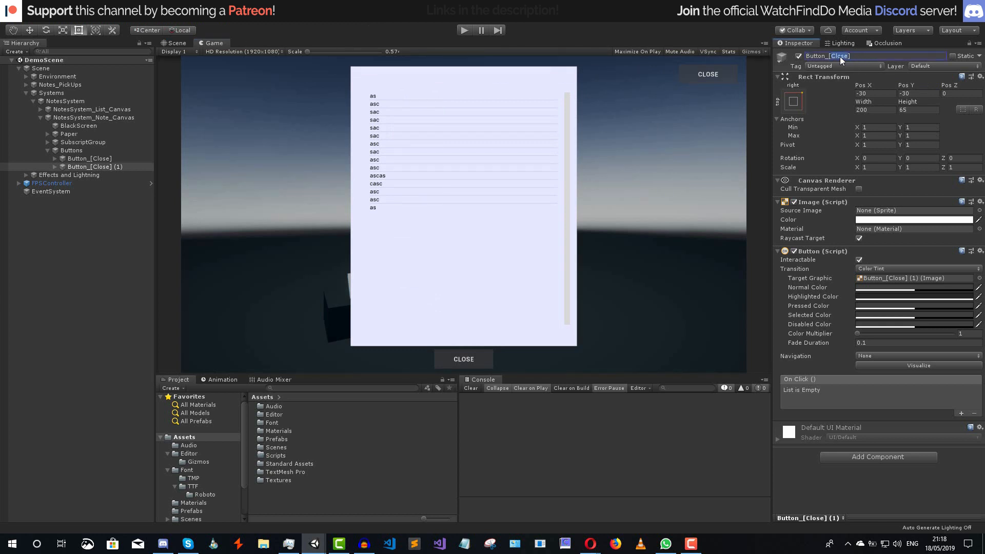
text(read)
key(Return)
- Change the text of Button_[Read]'s Label child to READ and deselect the object
click(55, 166)
click(72, 174)
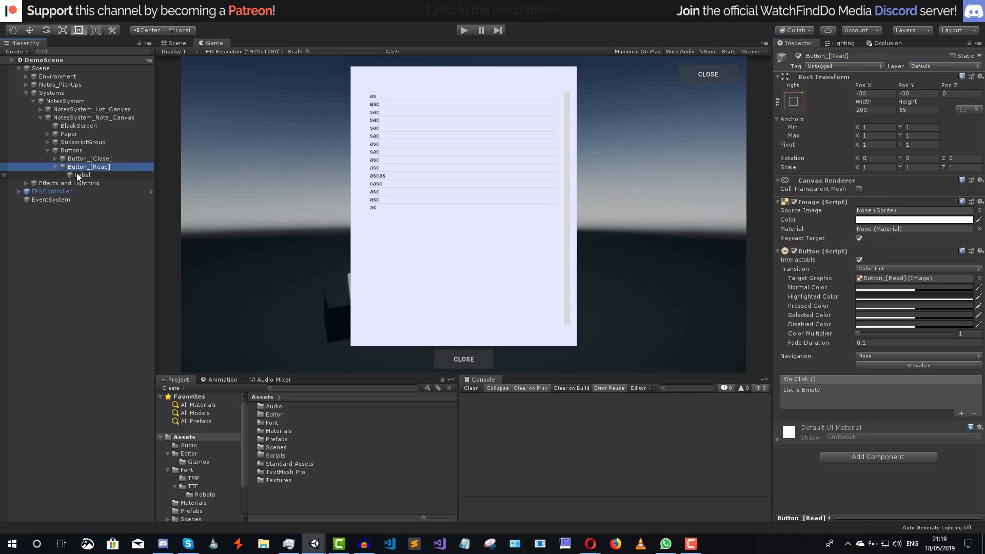
click(817, 235)
text(READ)
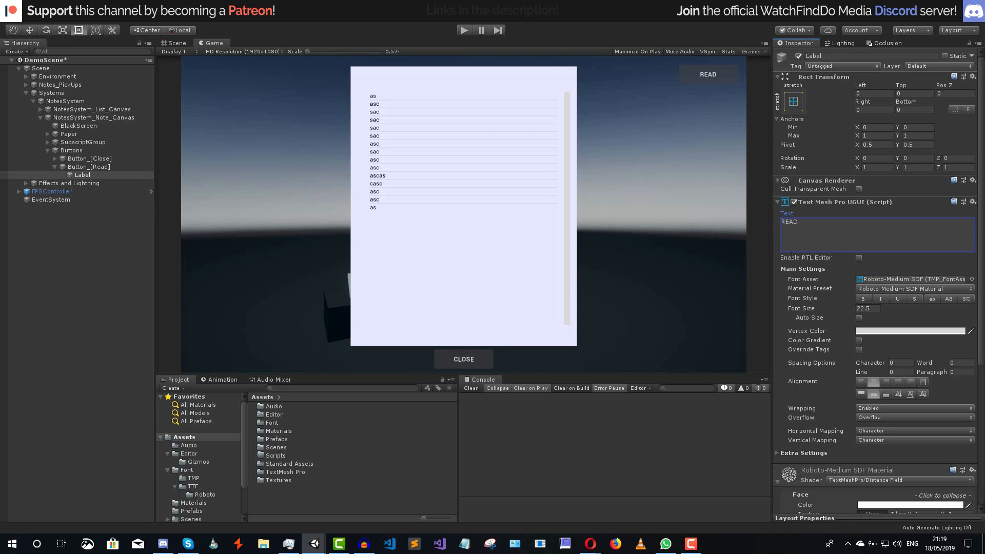
click(610, 424)
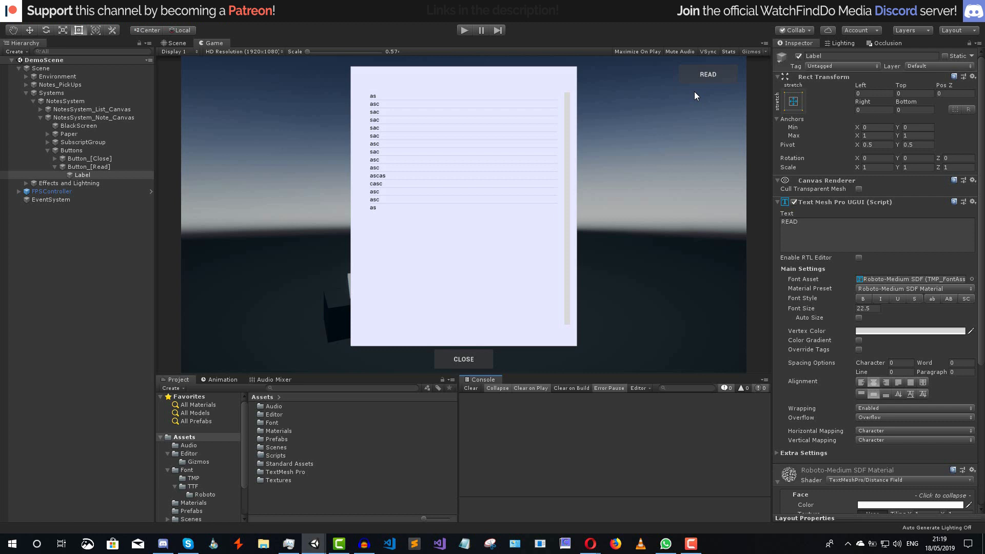
click(54, 166)
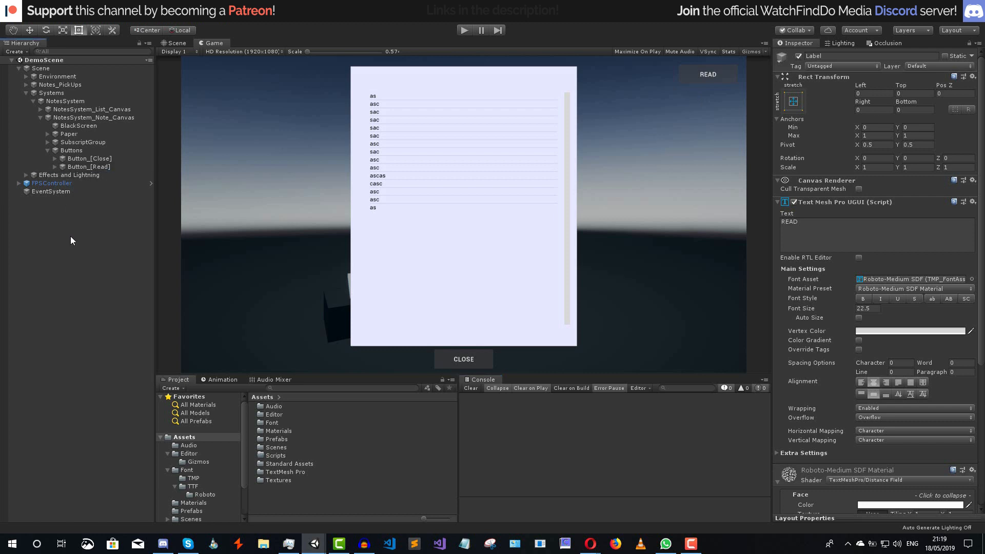
click(70, 236)
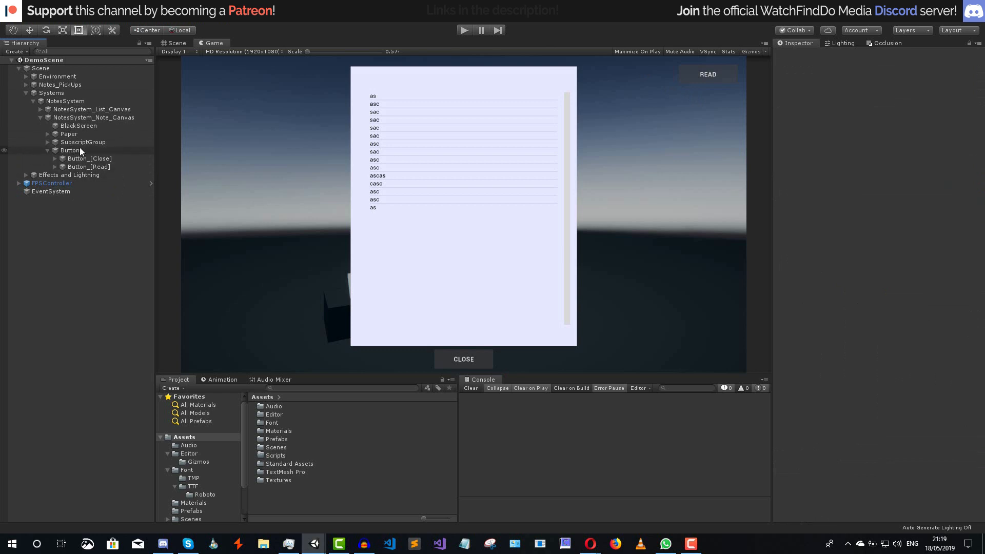
- Add a UI Image as a child of Buttons and name it Button_[Next]
click(80, 150)
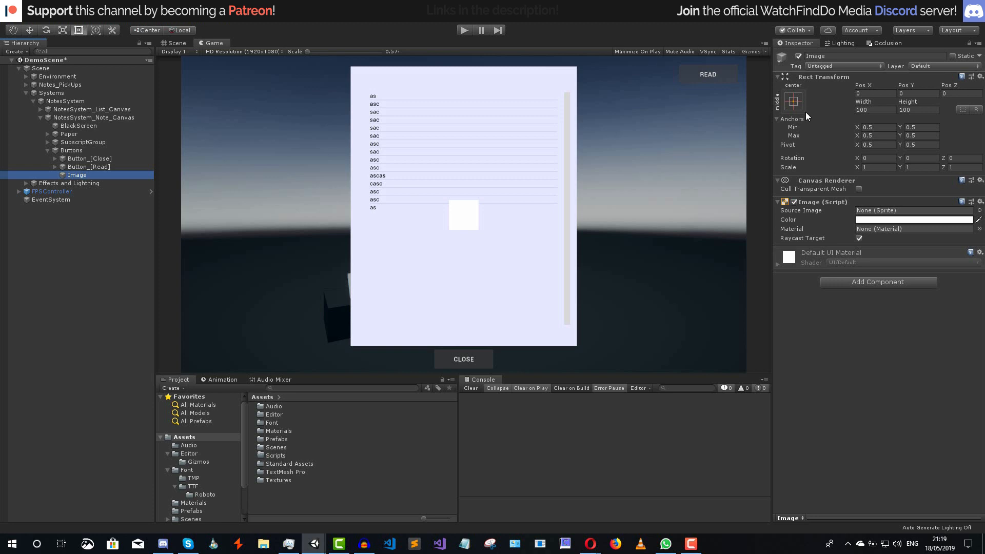
click(849, 56)
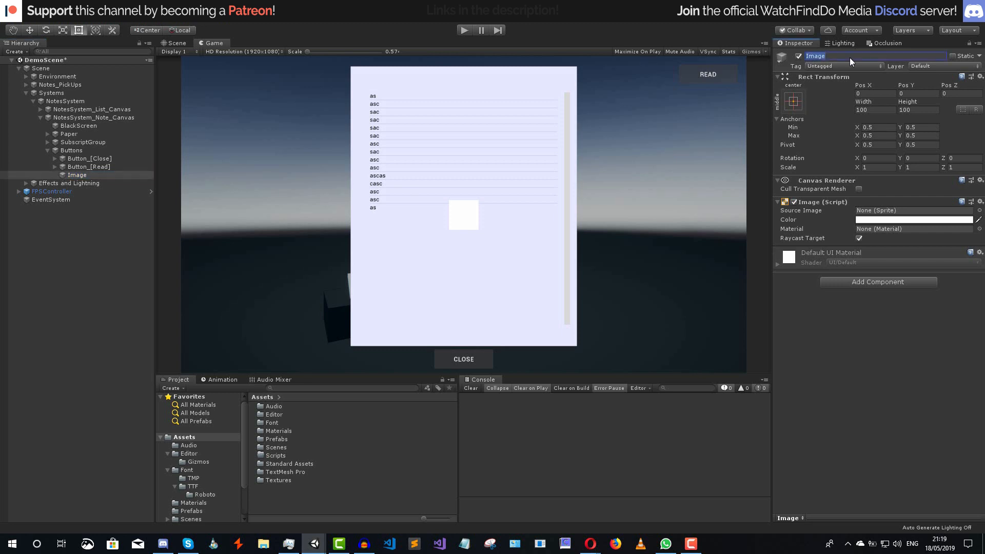
text(B)
text(utton_[])
text(Next)
- Set Button_[Next]'s Pos X to 526.5, width to 85 and height to 125
click(879, 93)
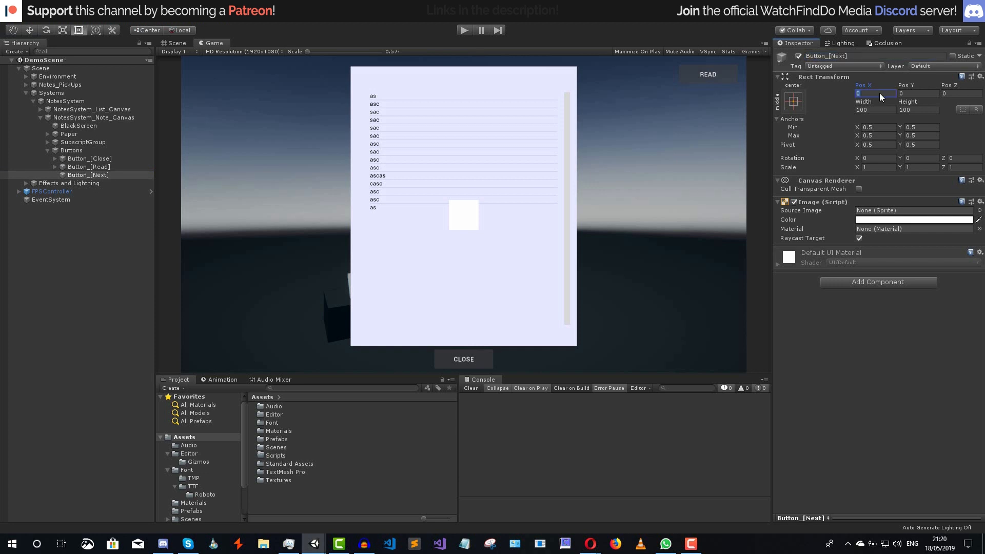
text(52)
text(6.5)
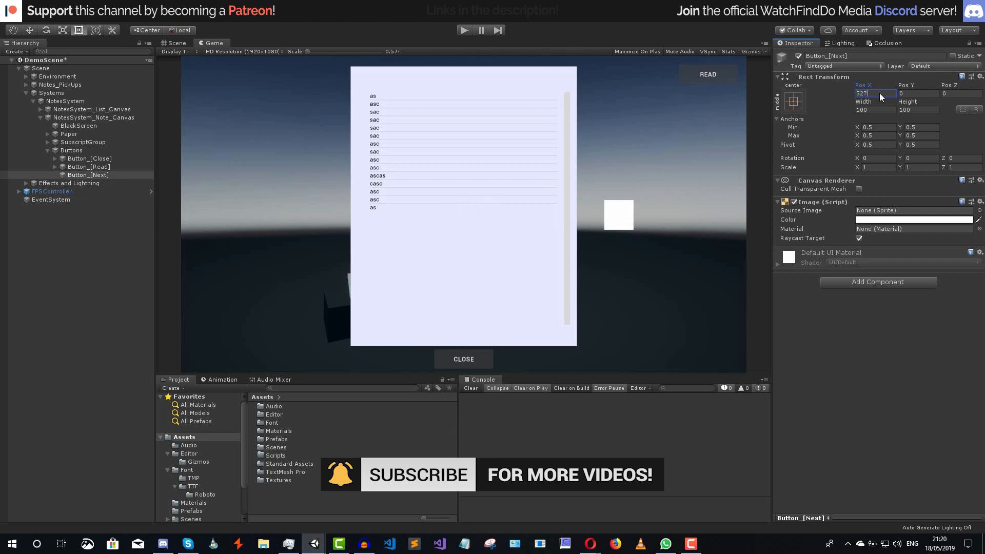
click(867, 109)
double_click(868, 112)
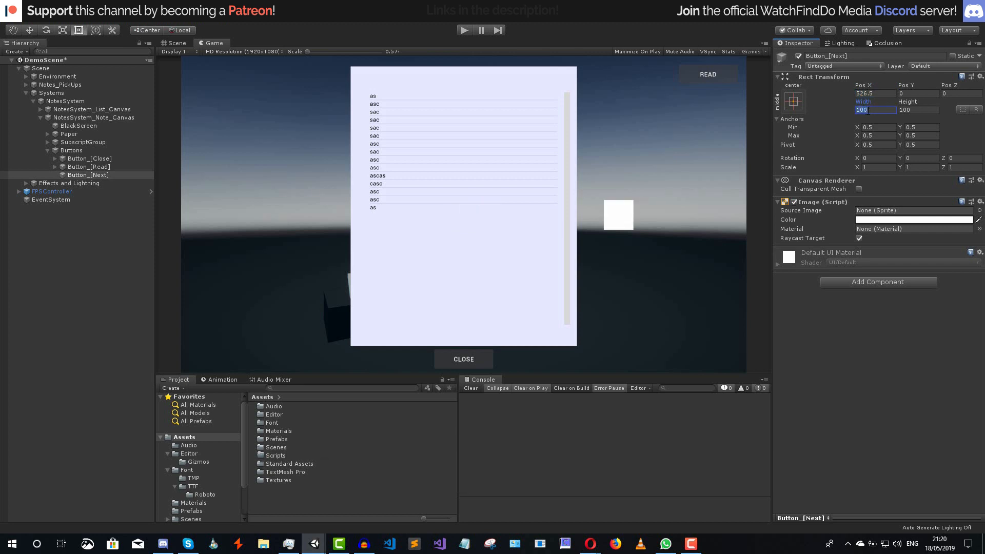
text(85)
click(922, 109)
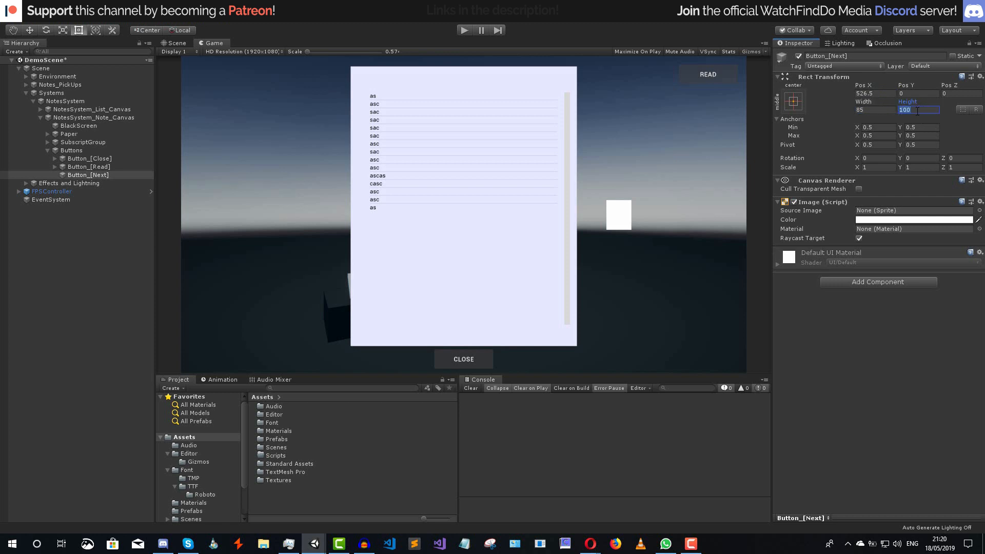
text(125)
key(Return)
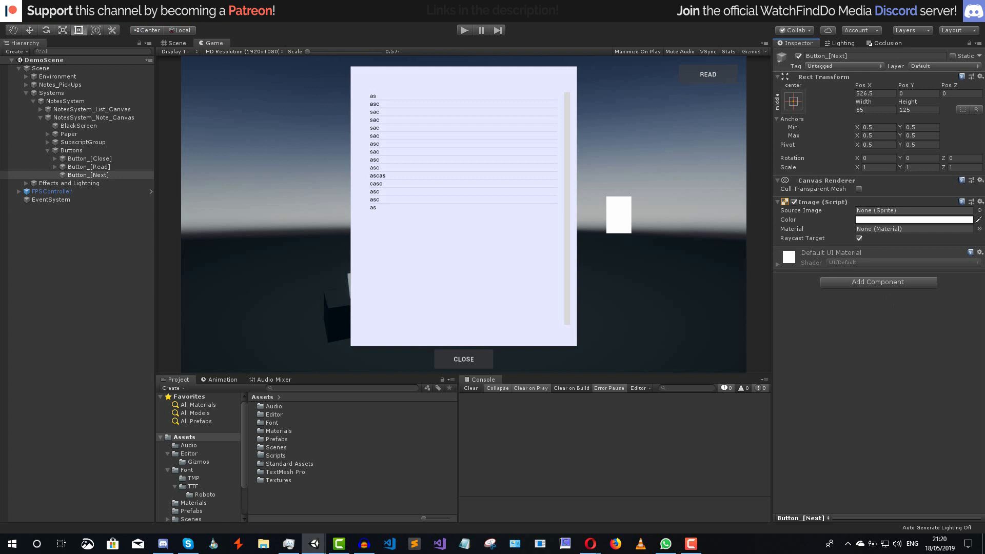
- Set Button_[Next]'s anchors and pivot to middle right and assign the Arrow_Next sprite as its source image
click(798, 105)
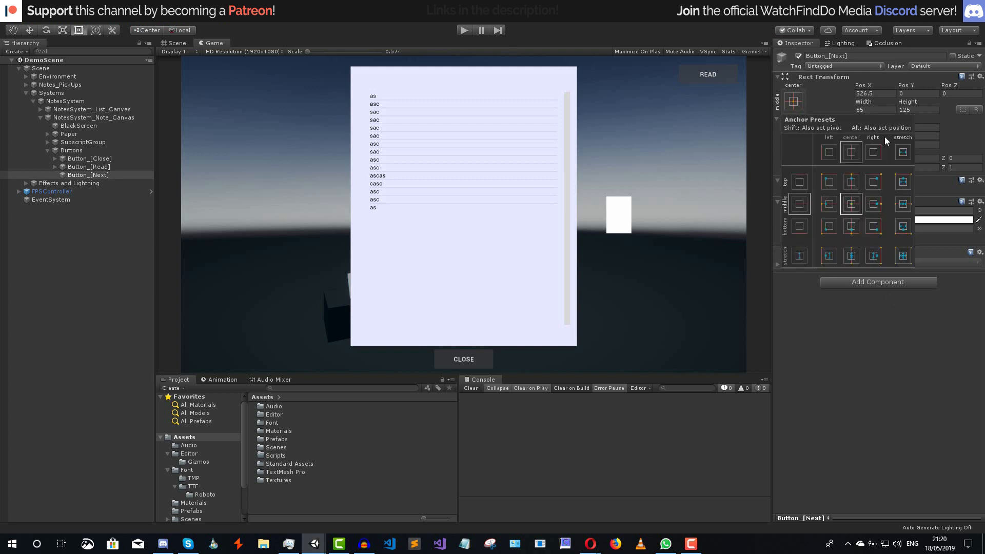
click(875, 204)
click(943, 225)
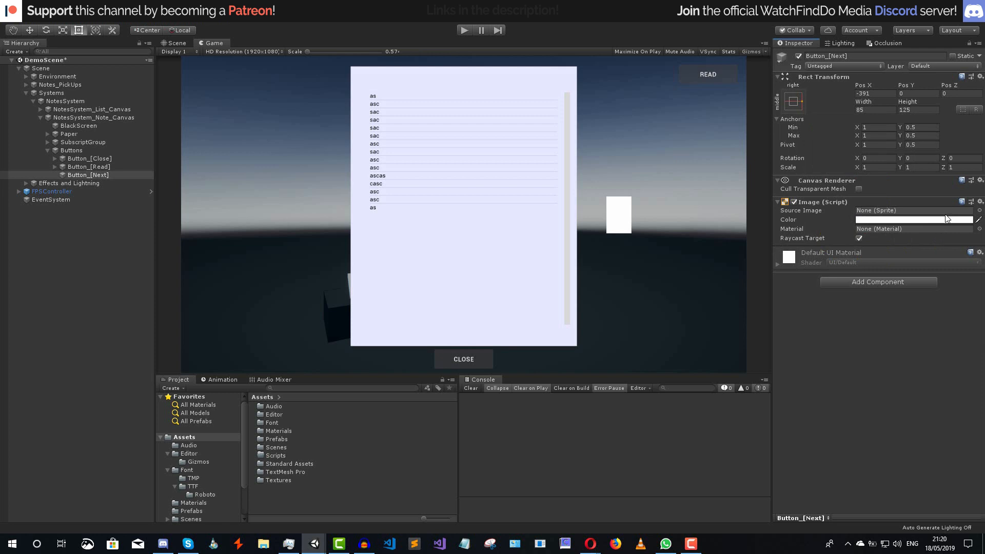
click(978, 210)
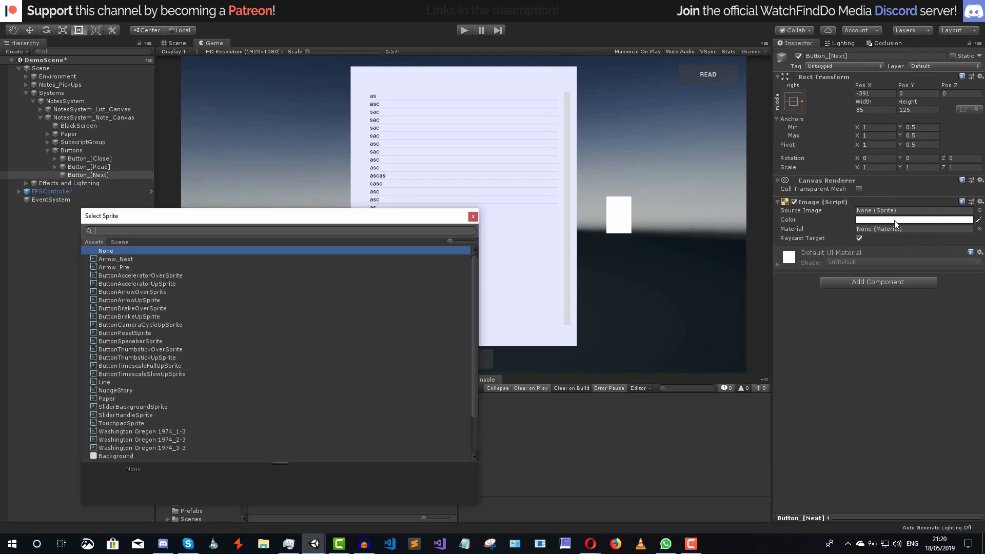
double_click(116, 259)
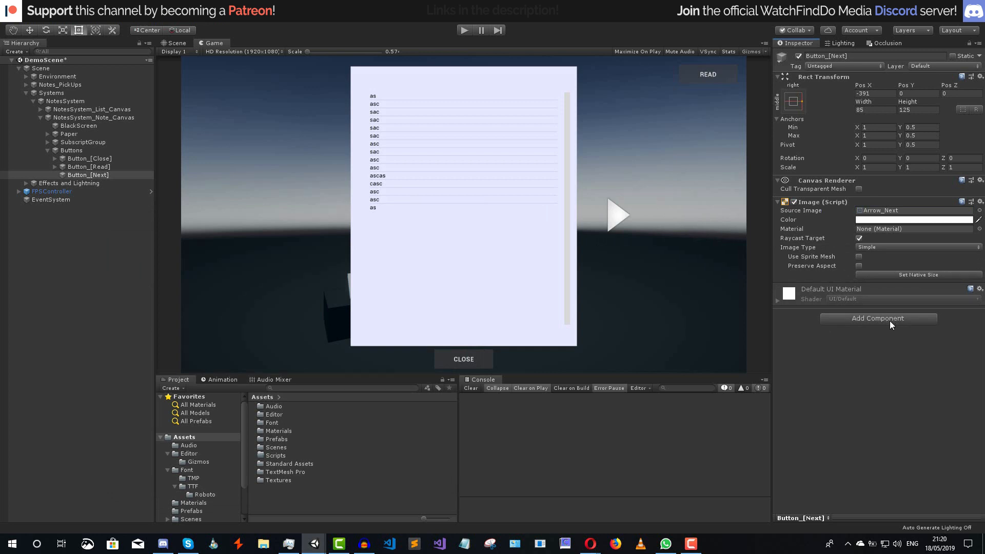
- Add a Button component to Button_[Next]
click(889, 321)
text(be)
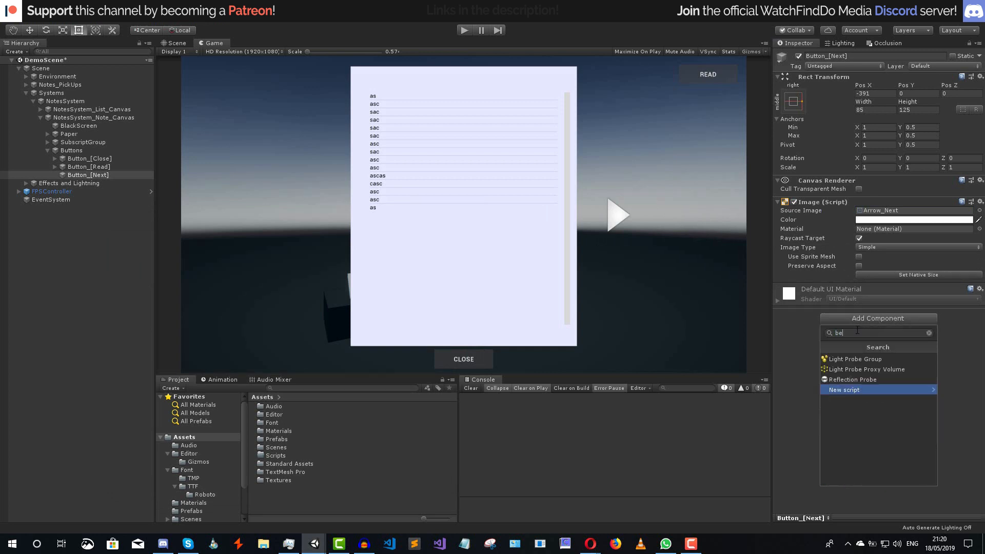
key(BackSpace)
text(u)
click(861, 362)
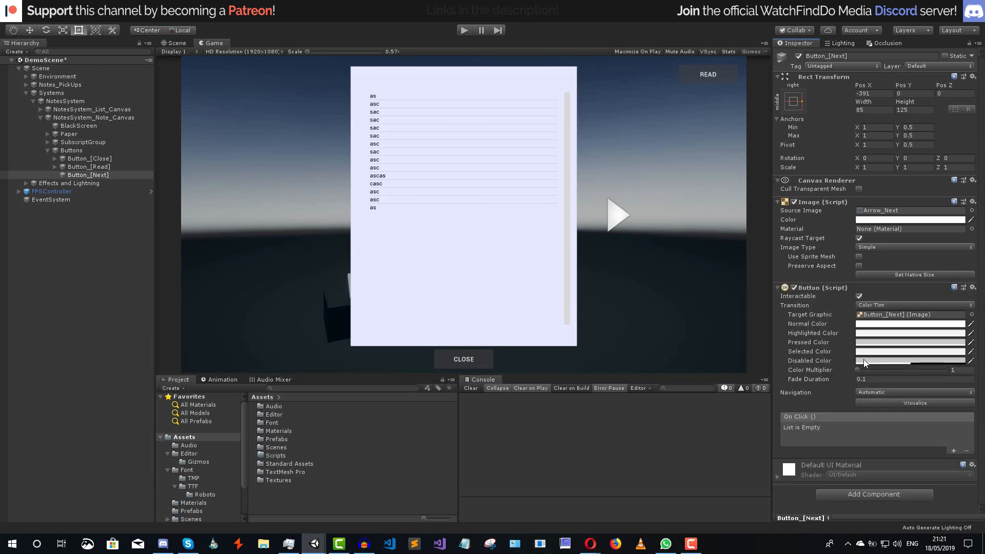
click(543, 463)
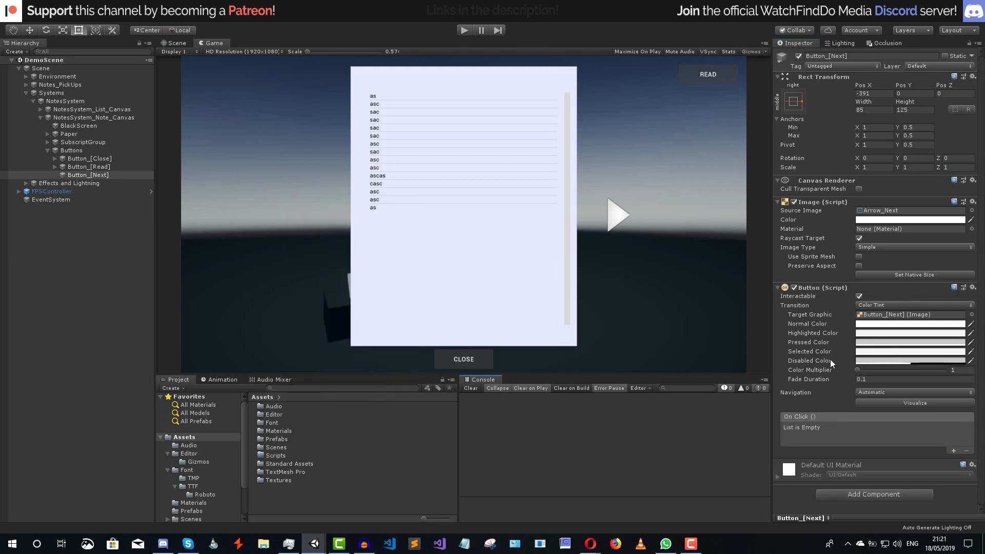
- Set Button_[Next]'s normal color alpha to 50 and its highlighted color to pure white
click(877, 325)
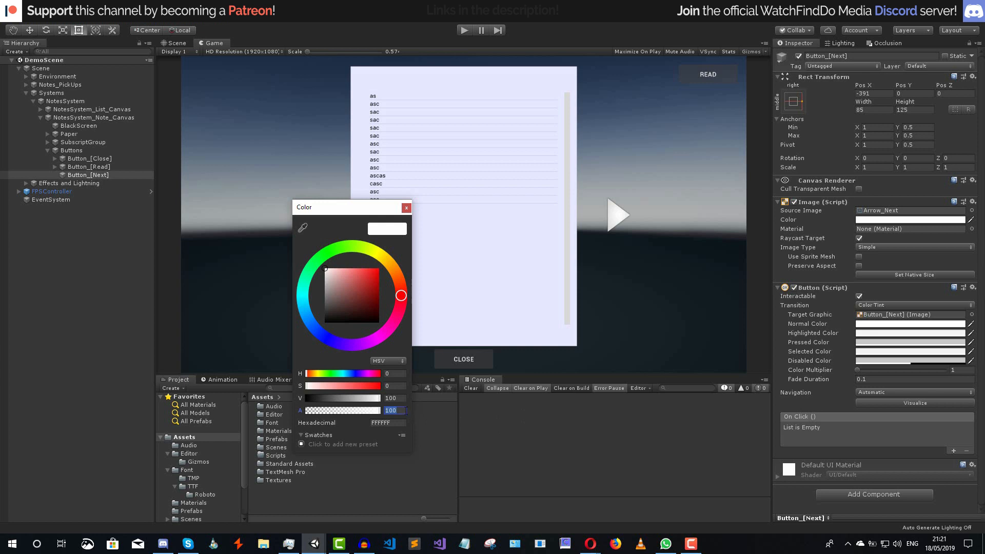
text(50)
click(612, 457)
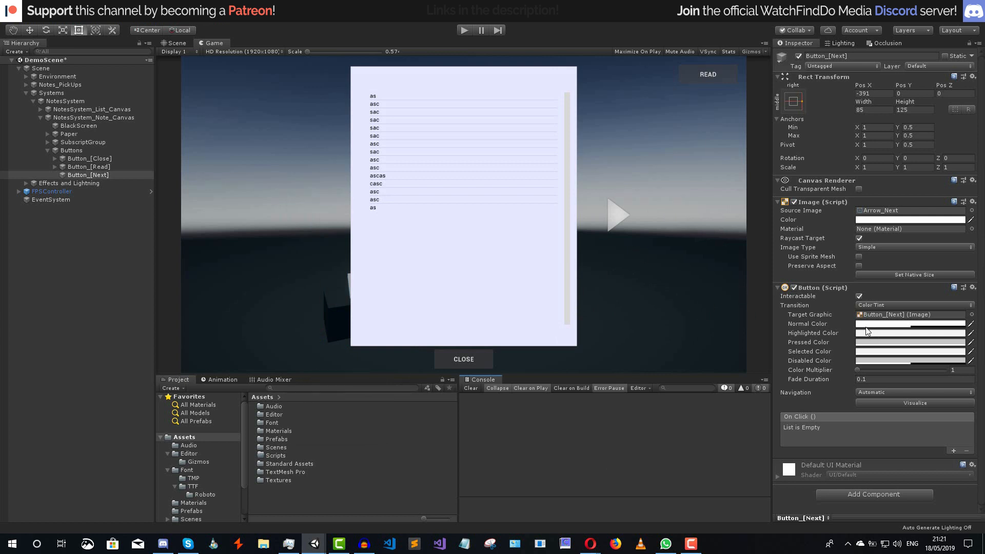
click(899, 334)
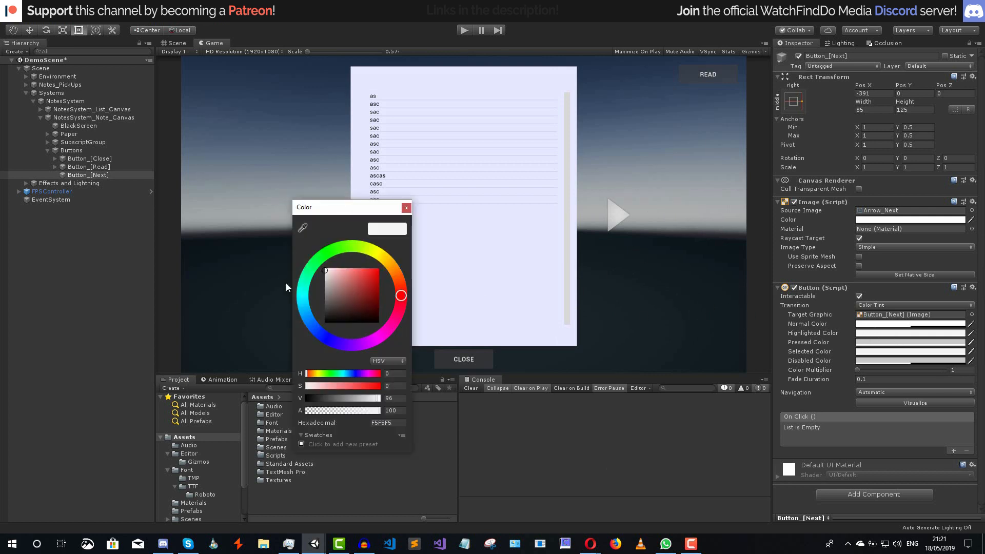
click(332, 291)
drag(311, 268, 251, 216)
click(542, 458)
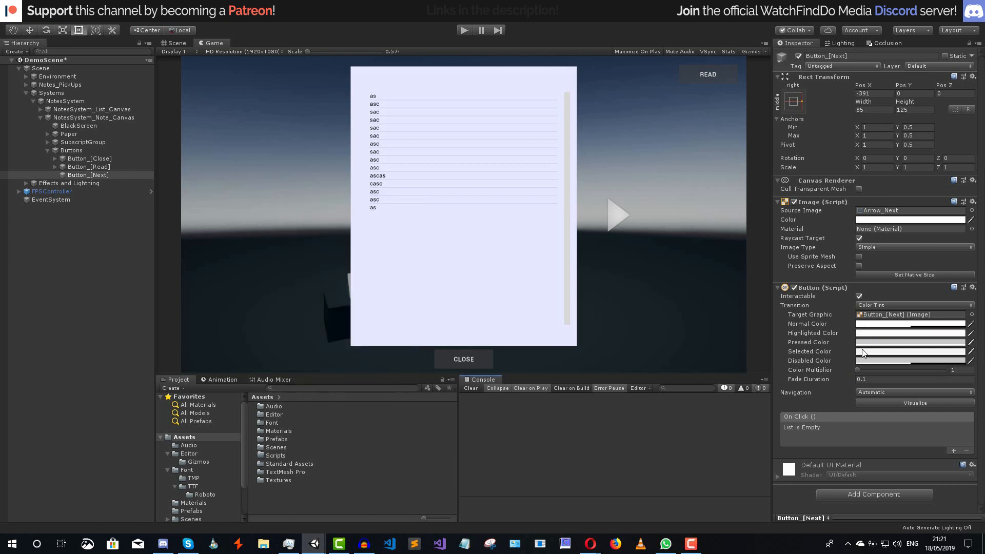
- Set Button_[Next]'s pressed color to white with an alpha of 25
click(866, 343)
drag(351, 294, 299, 227)
click(396, 410)
text(25)
click(559, 454)
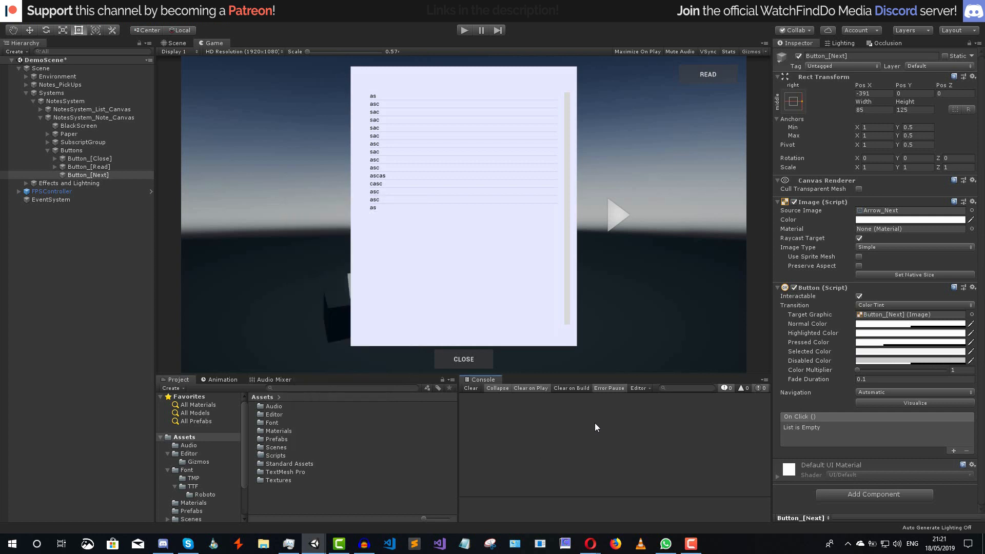
- Set Button_[Next]'s selected color to pure white and its disabled color to fully transparent white, then save the scene
click(889, 352)
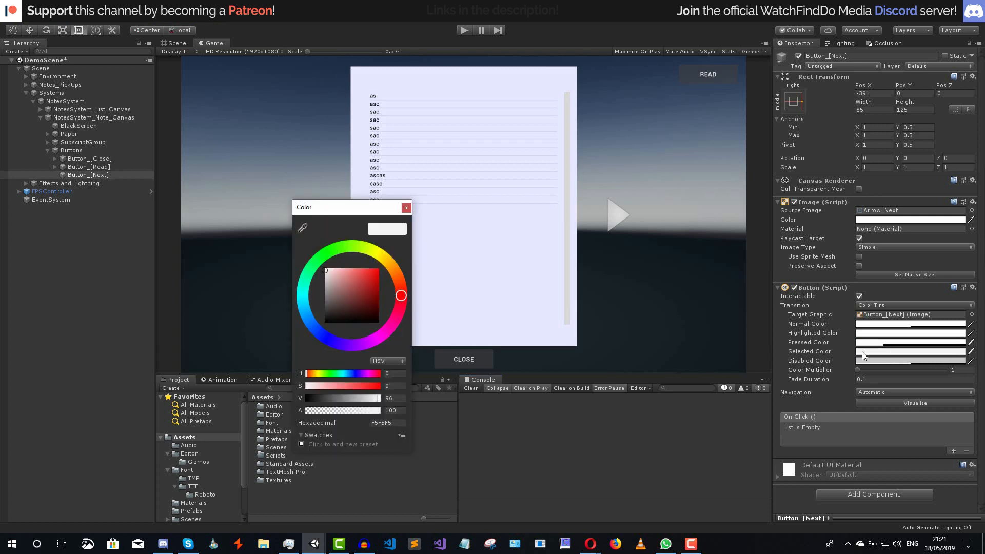
drag(344, 295, 239, 201)
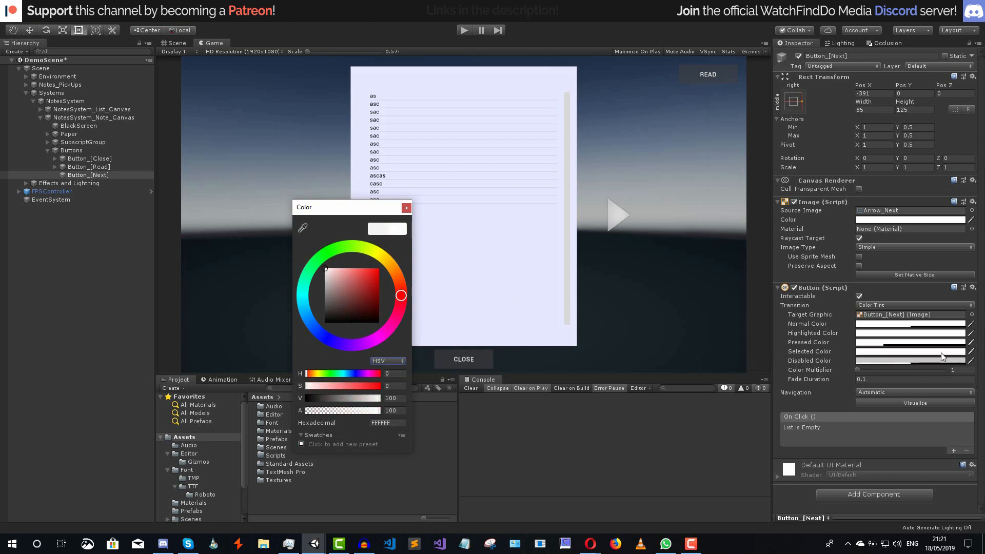
click(915, 359)
drag(327, 295, 304, 257)
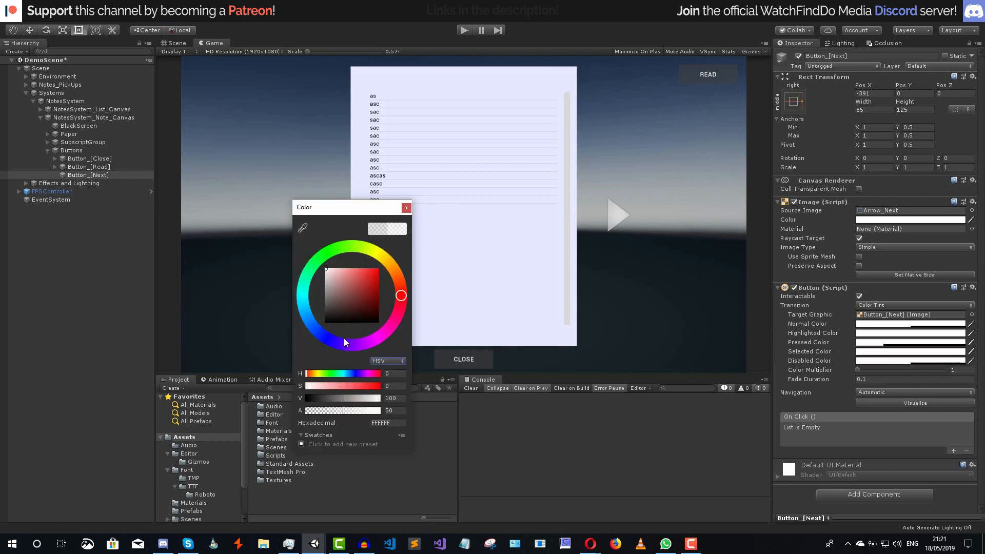
drag(376, 411, 285, 410)
click(605, 441)
key(ctrl+s)
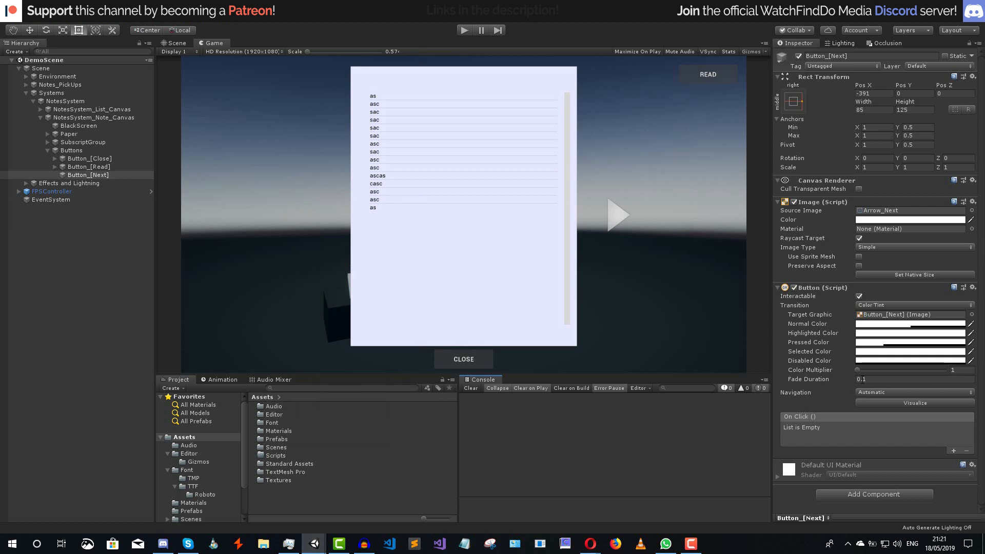
- Set Button_[Next]'s fade duration to 0.05 and open its navigation options
click(862, 379)
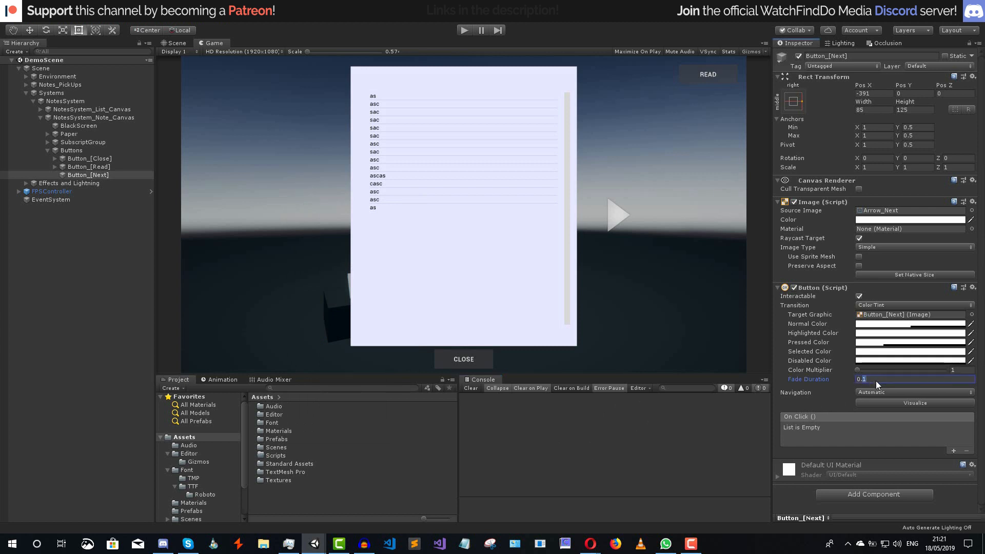
text(0.05)
click(864, 391)
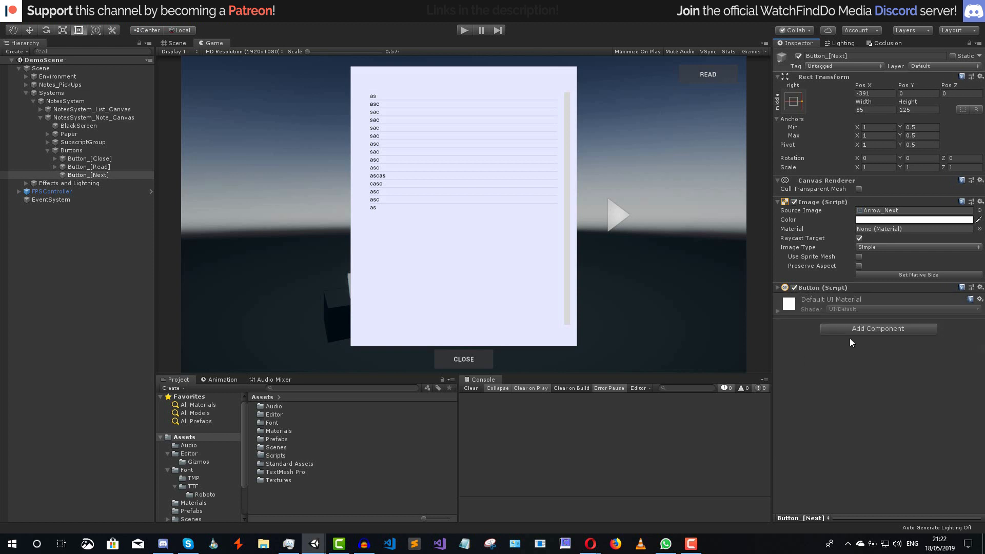
- Add a Canvas Group component to Button_[Next]
click(849, 331)
click(874, 393)
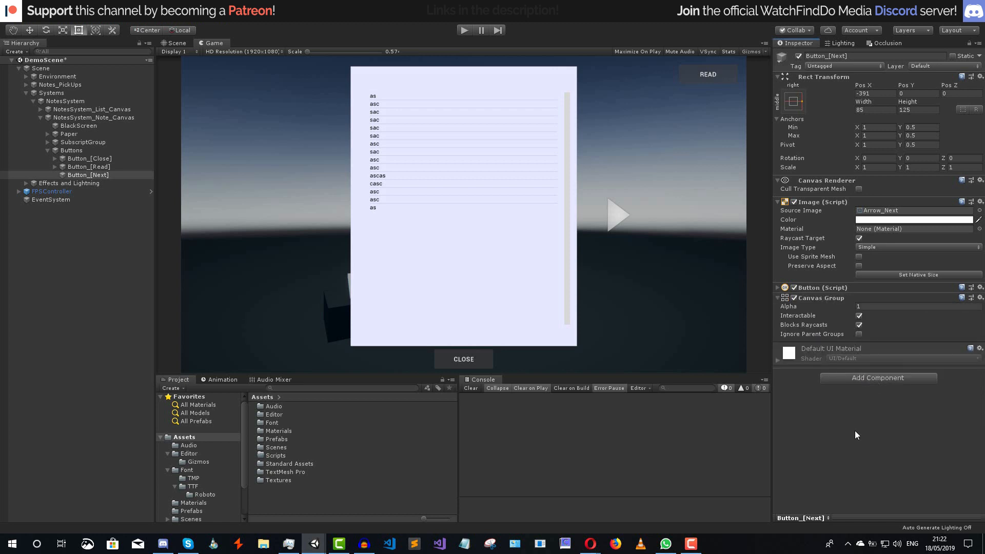
- Toggle the Canvas Group's Interactable option off and on repeatedly, leaving it enabled
click(862, 315)
click(862, 315)
click(862, 315)
click(861, 315)
click(861, 313)
click(860, 315)
click(859, 314)
click(860, 315)
- Duplicate Button_[Next] within the Buttons group
click(100, 176)
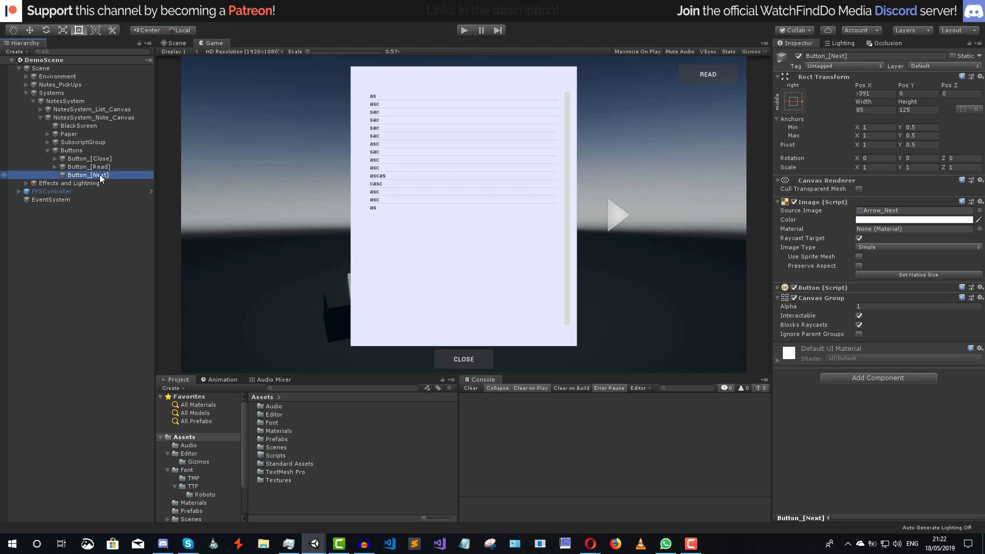
key(ctrl+d)
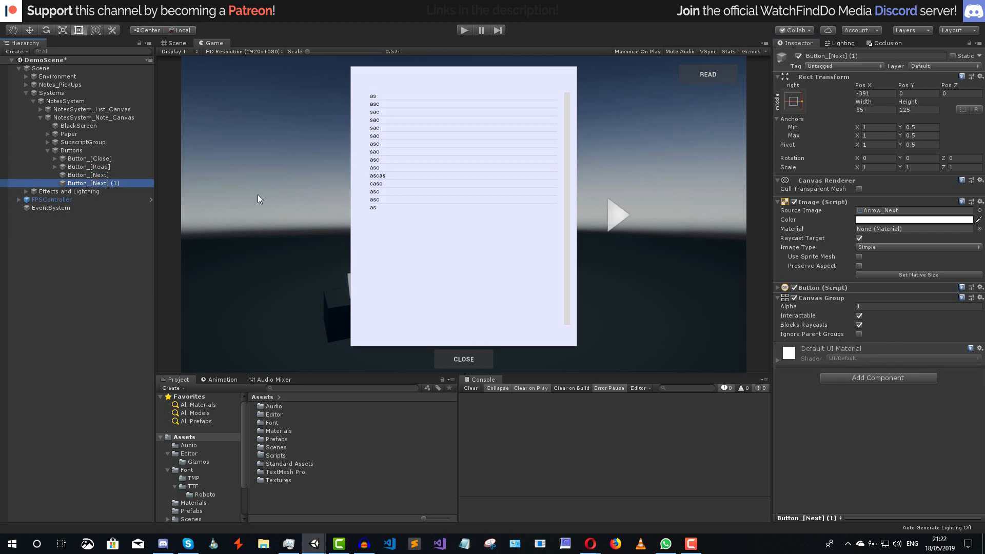
- Rename the duplicated button as Button_[Prevous] and use Arrow_Pre as its source image
click(839, 55)
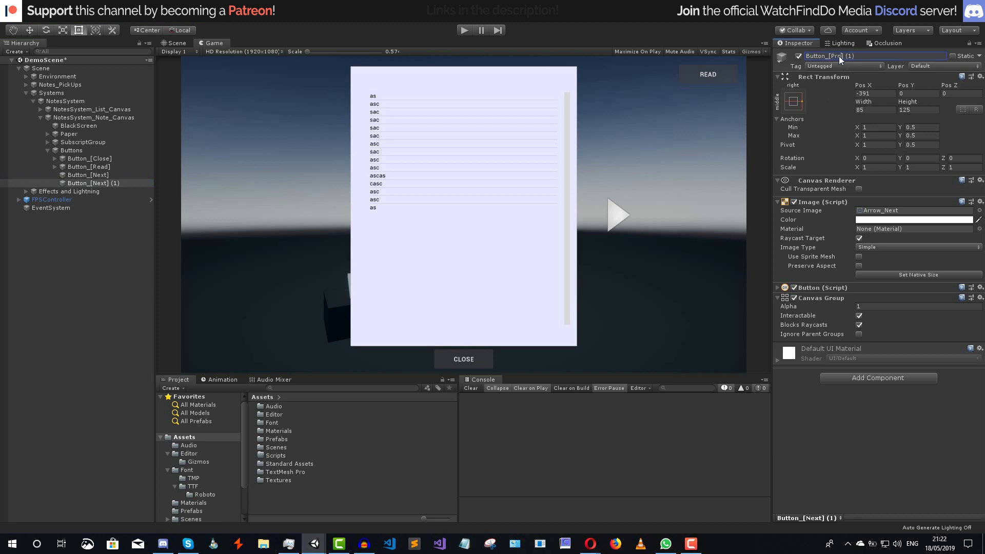
text(Prevous)
key(Return)
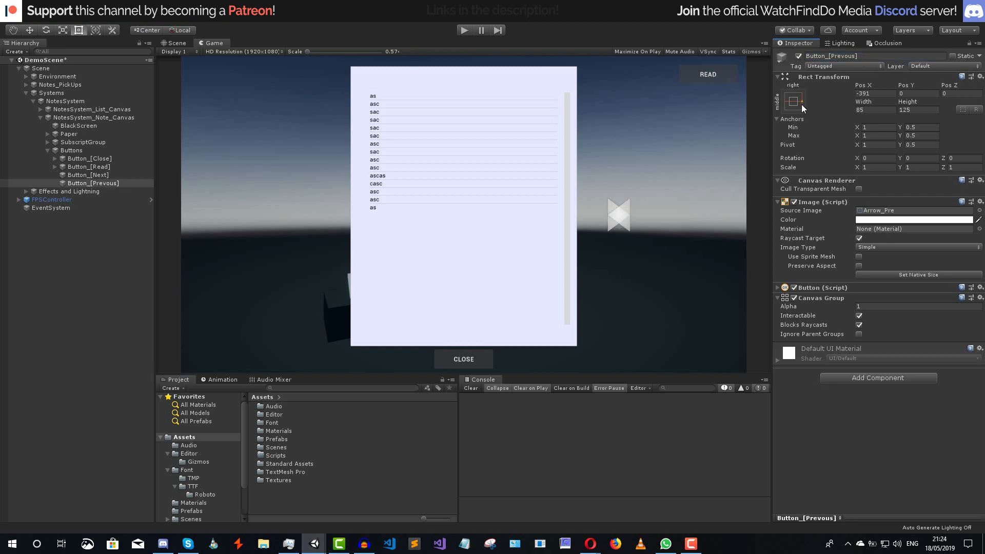
- Anchor Button_[Prevous] to the middle left together with its pivot, and set its Pos X to 391
click(797, 101)
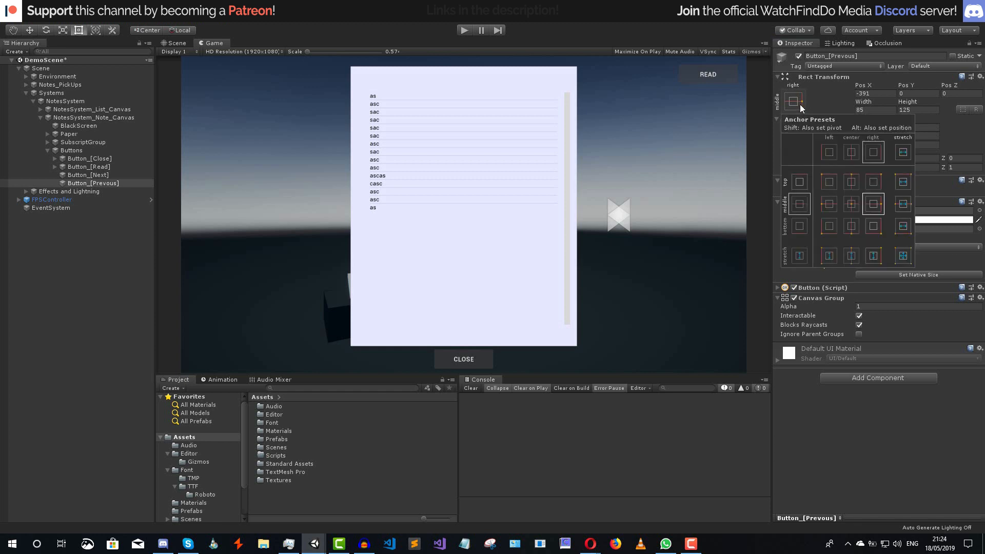
click(829, 204)
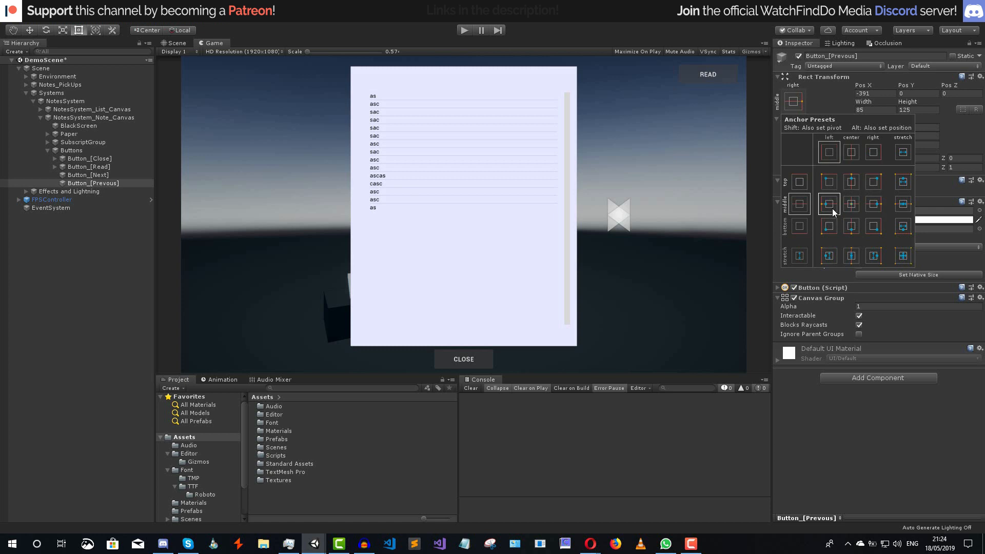
click(891, 431)
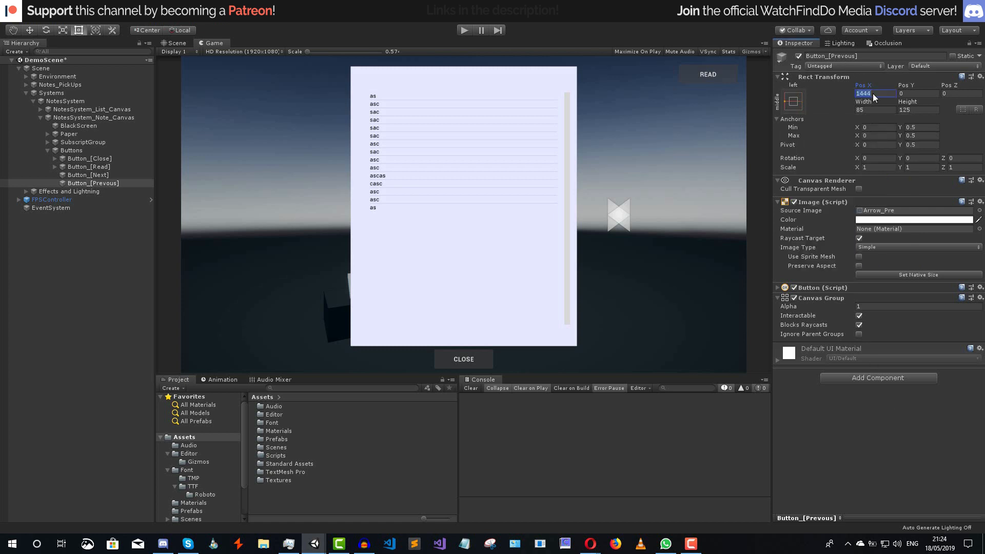
text(391)
key(Return)
click(131, 177)
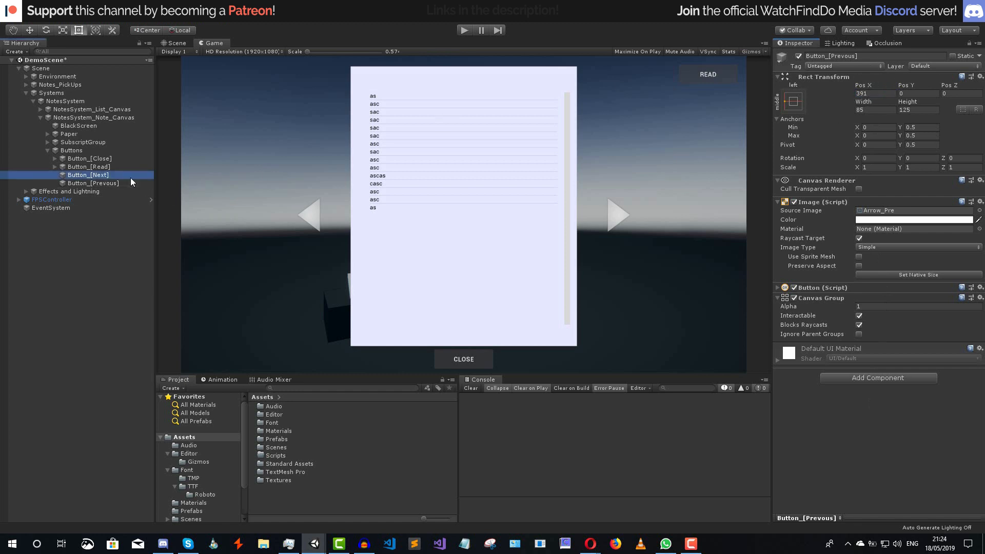
click(129, 184)
click(130, 176)
click(122, 184)
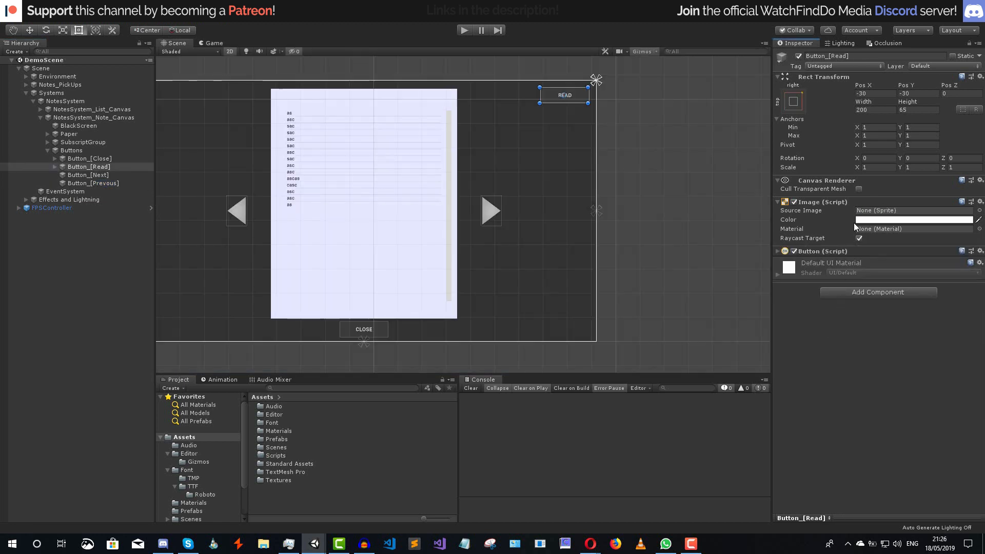
- Add a Canvas Group component to Button_[Read]
click(859, 287)
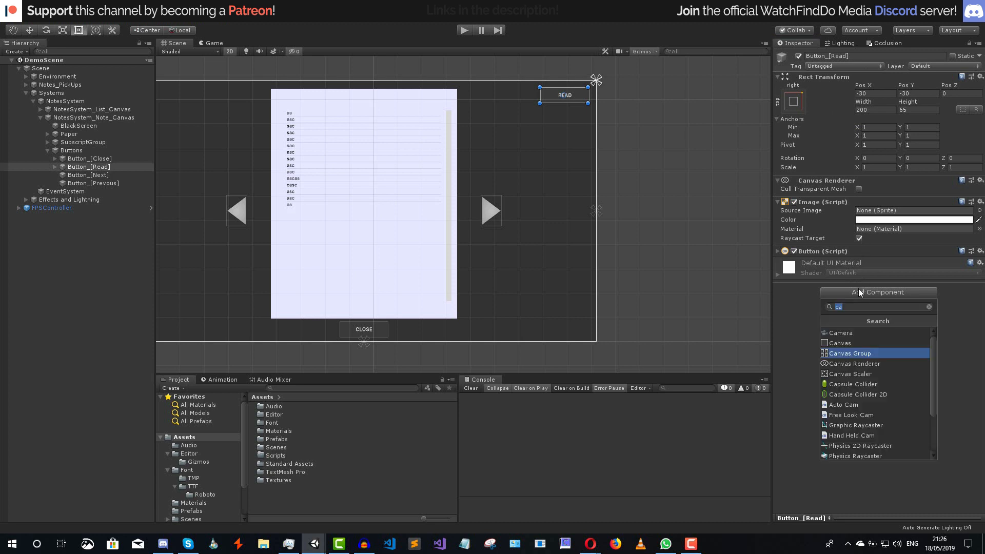
text(ca)
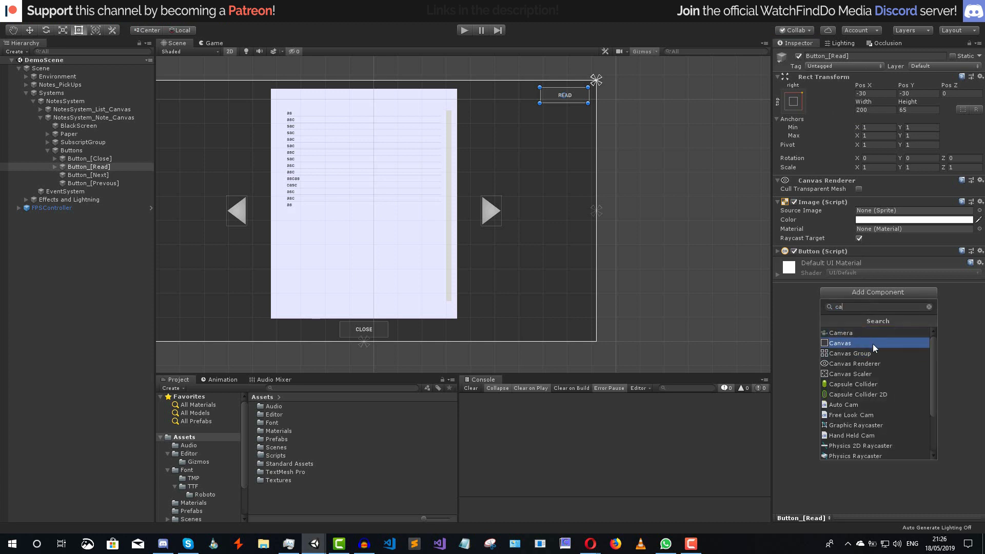
click(877, 353)
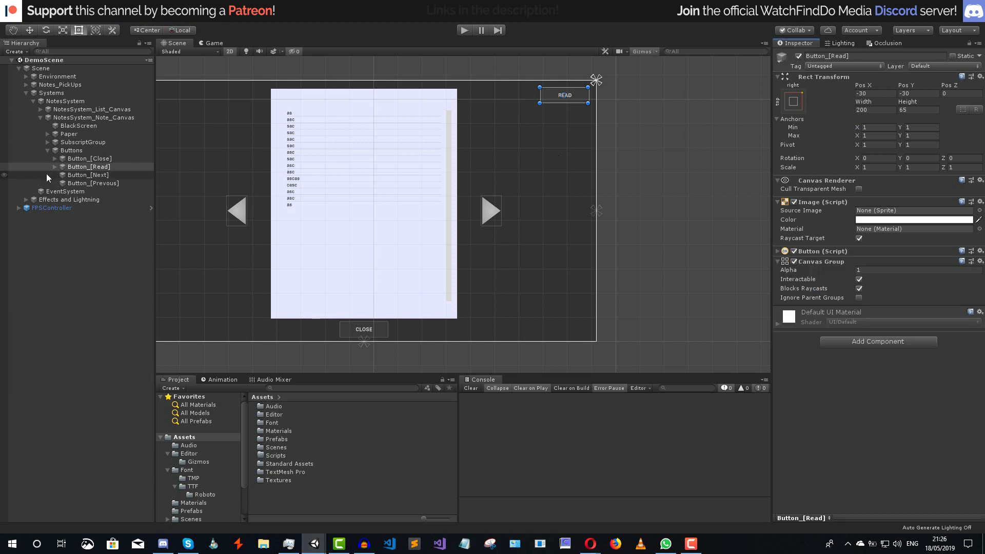
- Disable the Canvas Group's Interactable option on both Button_[Next] and Button_[Prevous], and save the scene
click(94, 173)
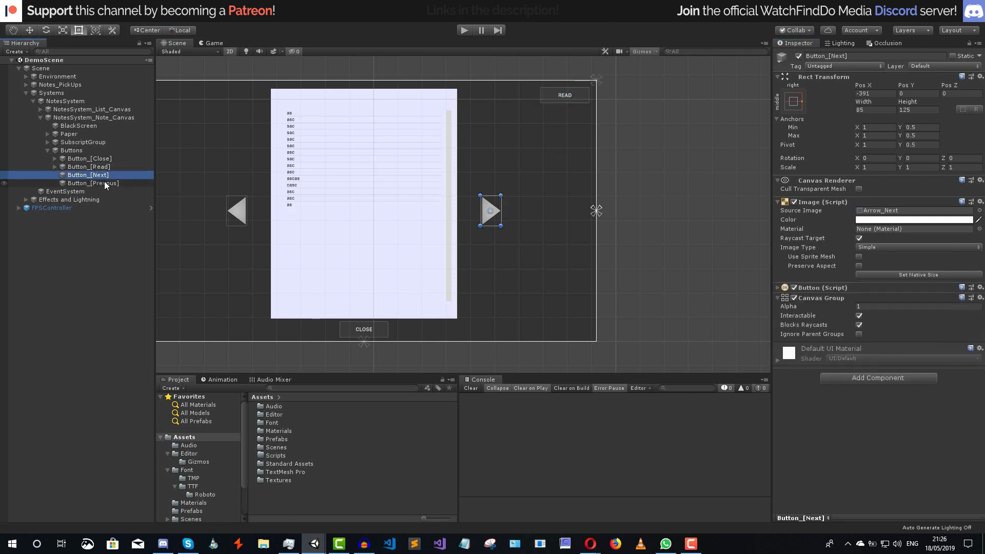
ctrl+click(104, 181)
click(858, 315)
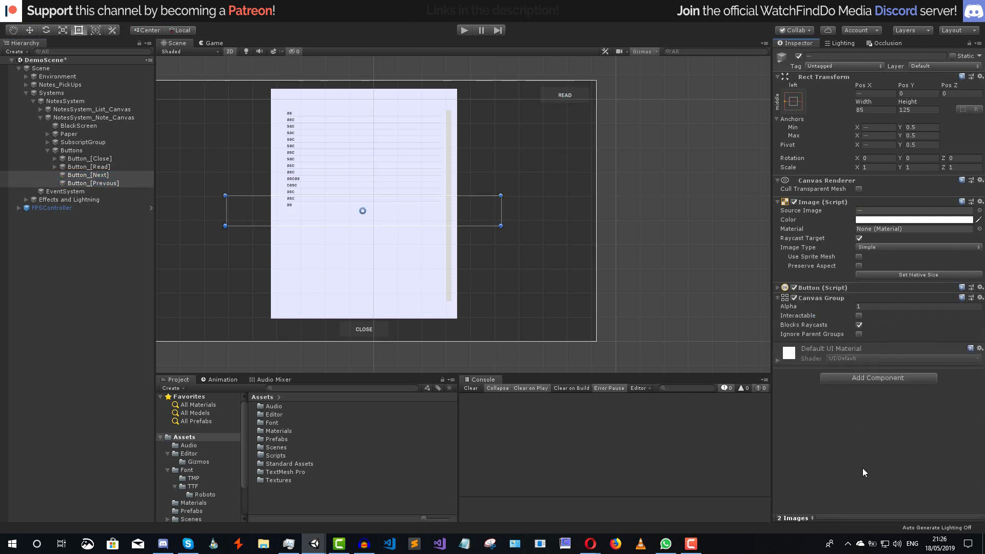
key(ctrl+s)
- Hide the list and note canvases by lowering their Canvas Group Alpha to 0 and disabling Interactable and Blocks Raycasts, and save the scene
click(77, 150)
click(97, 142)
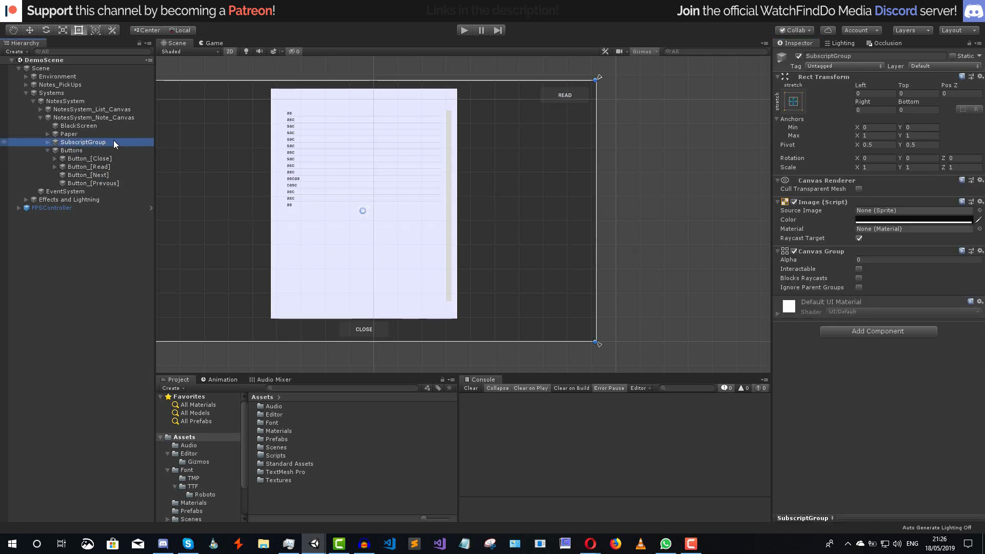
click(131, 117)
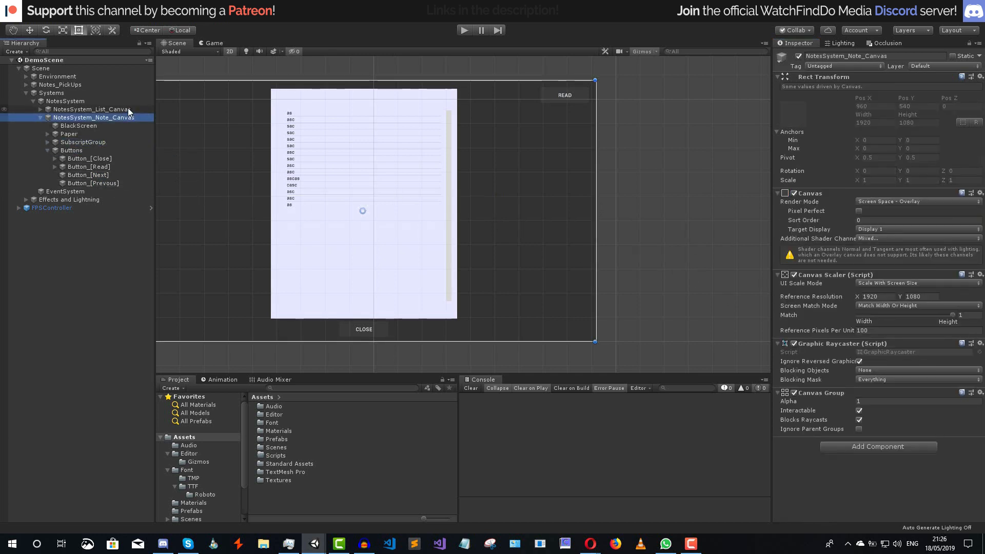
ctrl+click(128, 109)
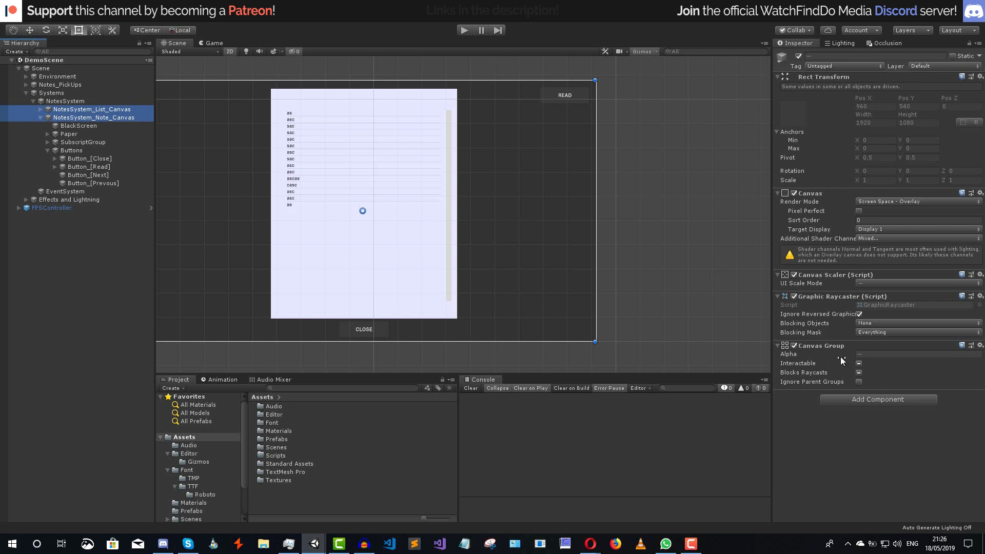
drag(803, 354, 724, 345)
click(864, 365)
click(866, 370)
click(866, 370)
click(866, 366)
click(865, 451)
key(ctrl+s)
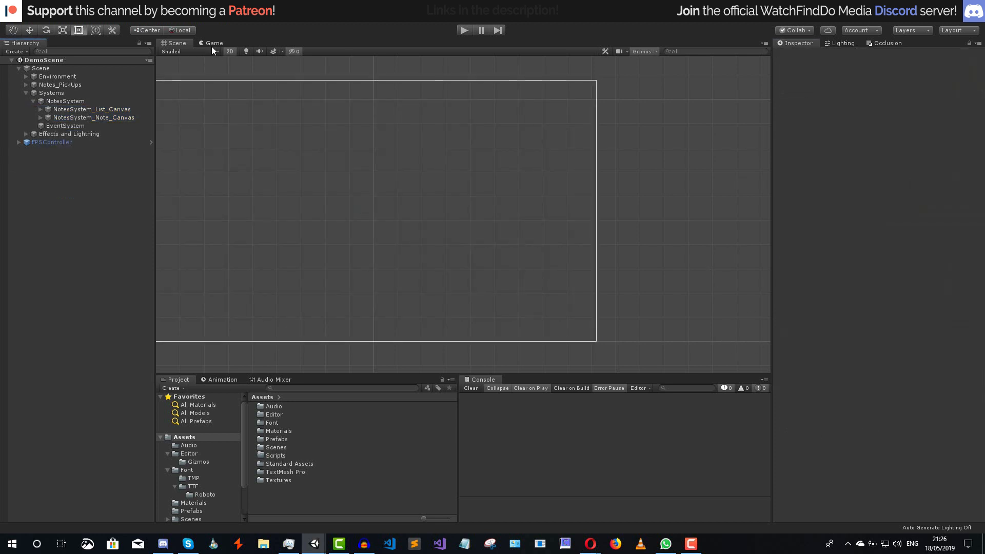
- Show the scene in the Game view and collapse the NotesSystem object in the hierarchy
click(211, 42)
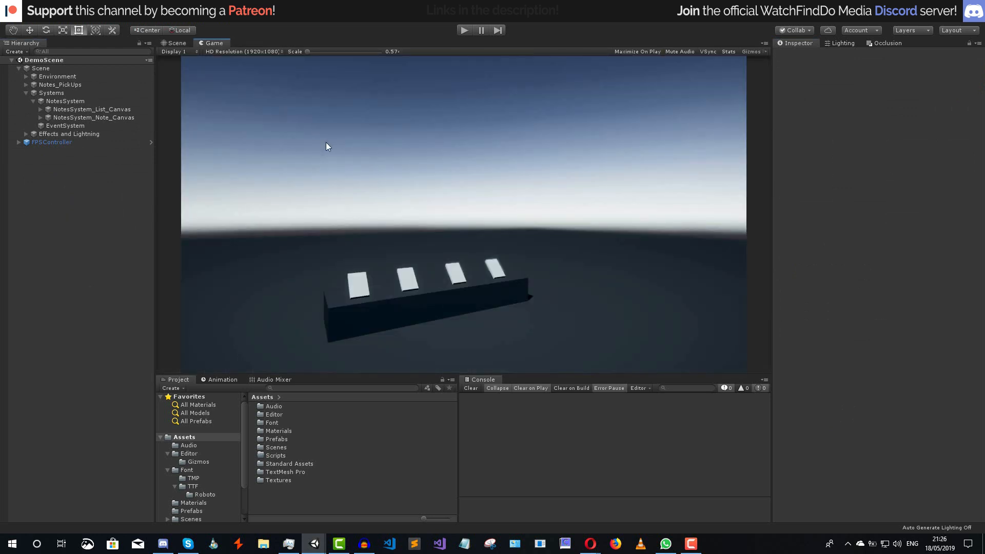
click(54, 167)
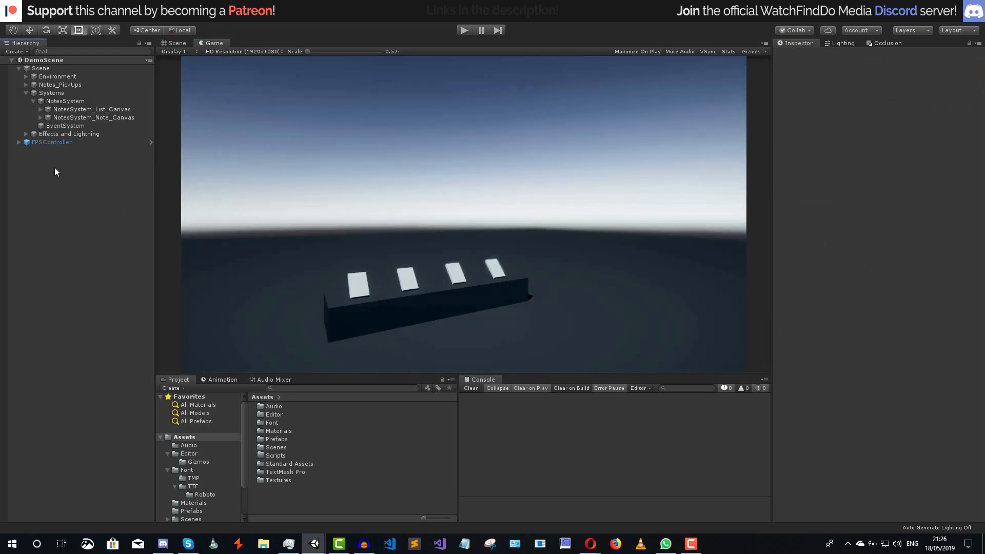
click(34, 101)
click(396, 215)
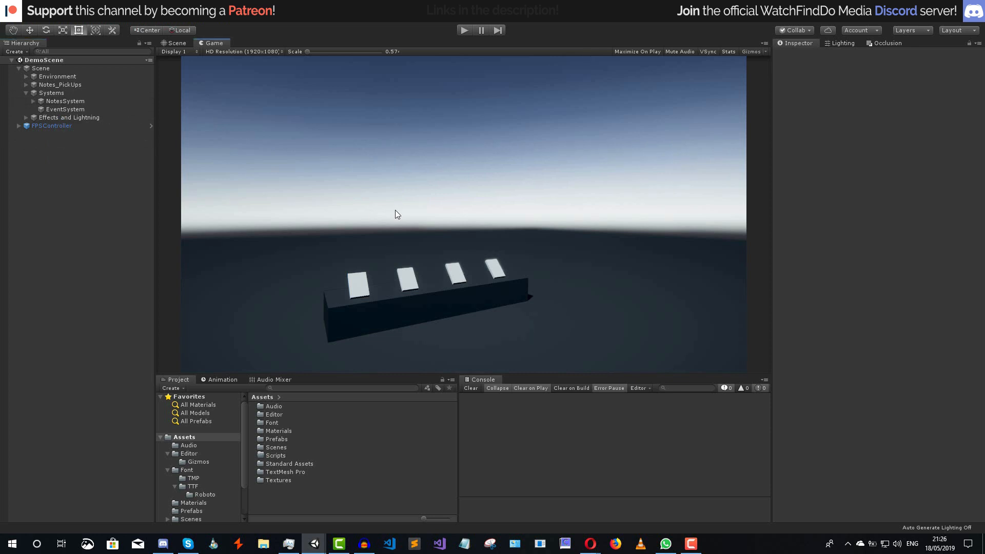